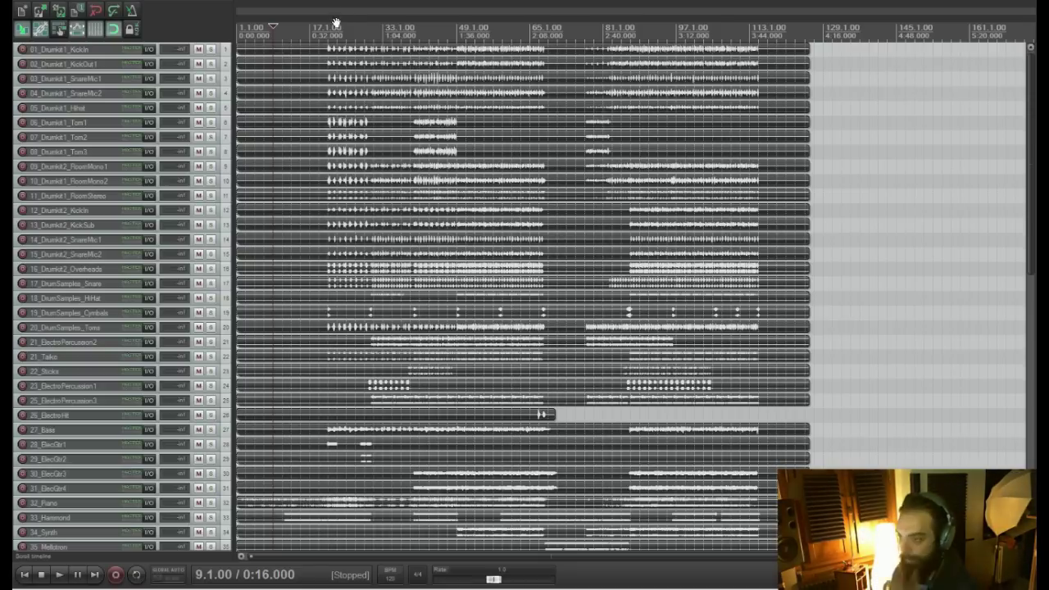
Start playback from bar 7 (0:12) and bring up the mixer
click(265, 31)
key(space)
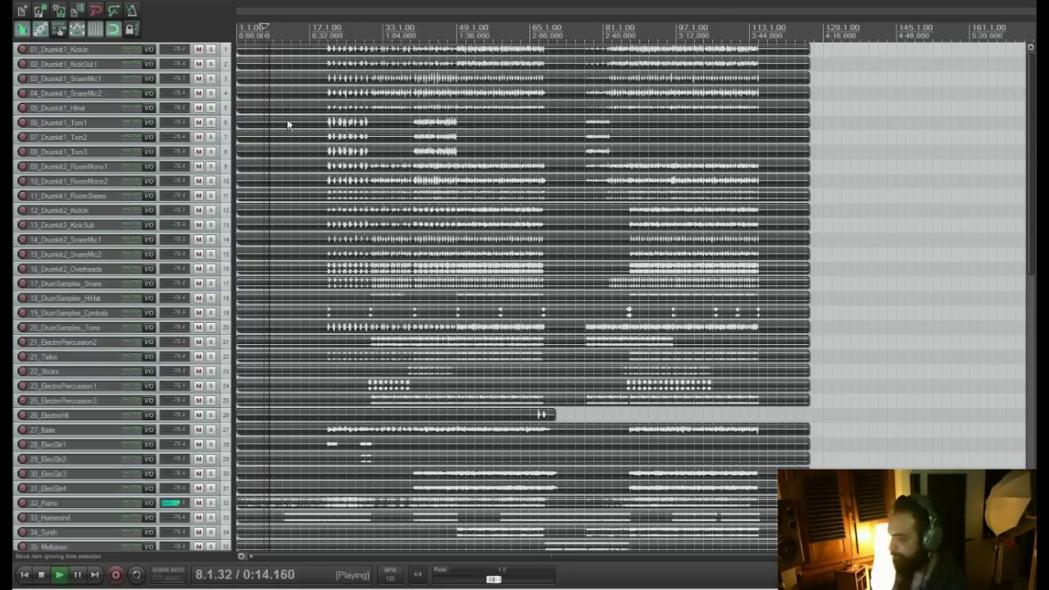
key(ctrl+m)
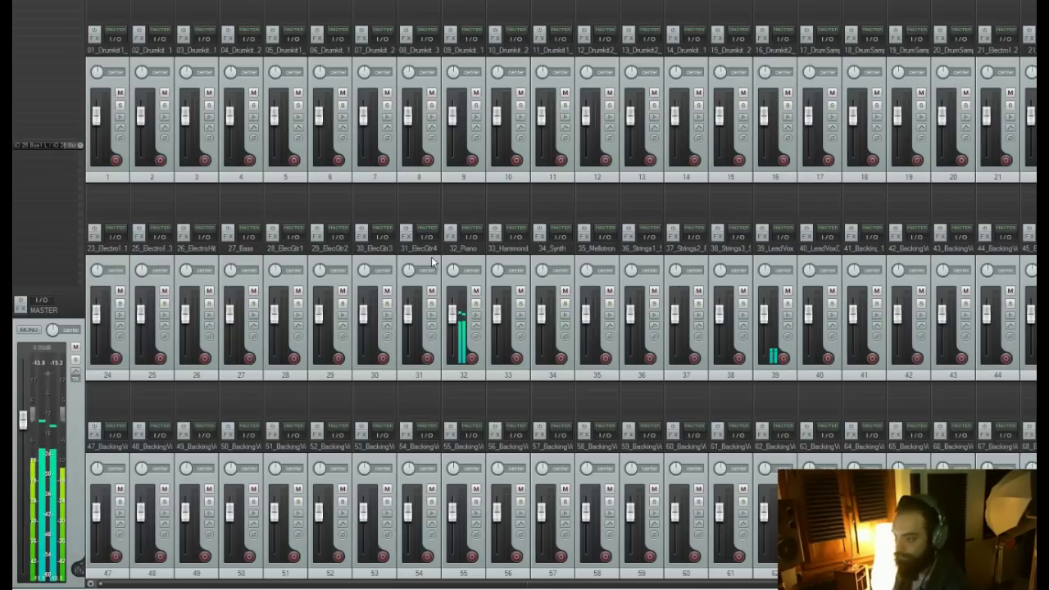
Give the 32_Piano track one random color in the mixer
click(459, 251)
right_click(459, 251)
mouse_move(590, 417)
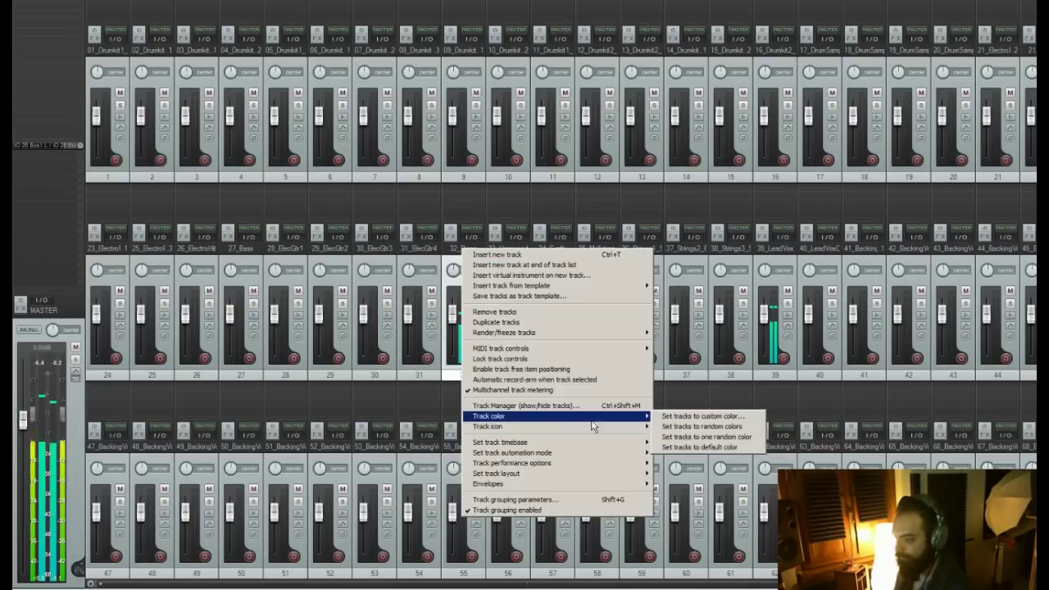
click(706, 437)
Set the 39_LeadVox track to one random color
click(776, 254)
right_click(776, 253)
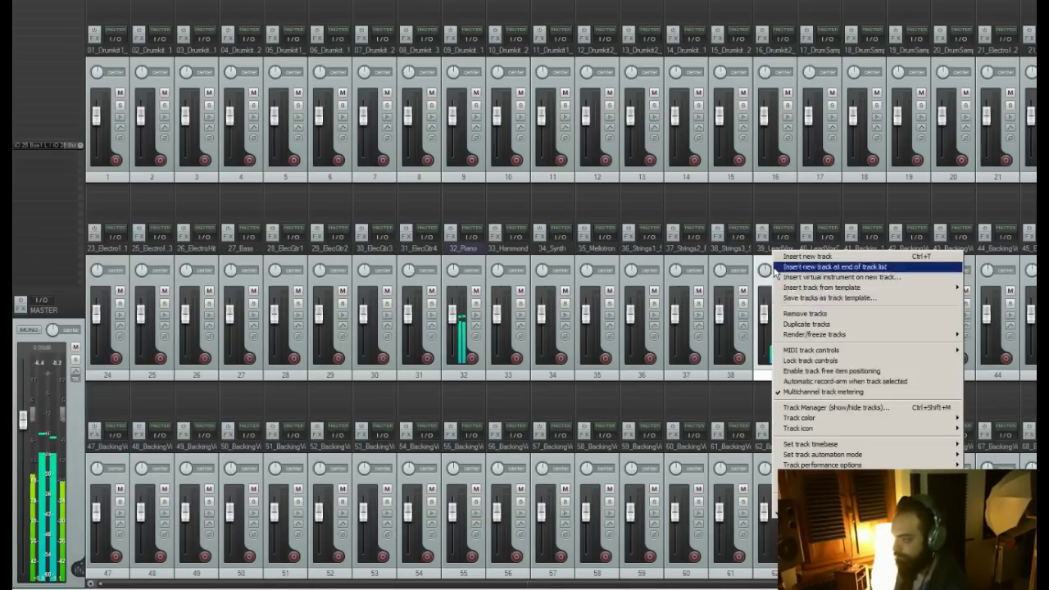
mouse_move(787, 418)
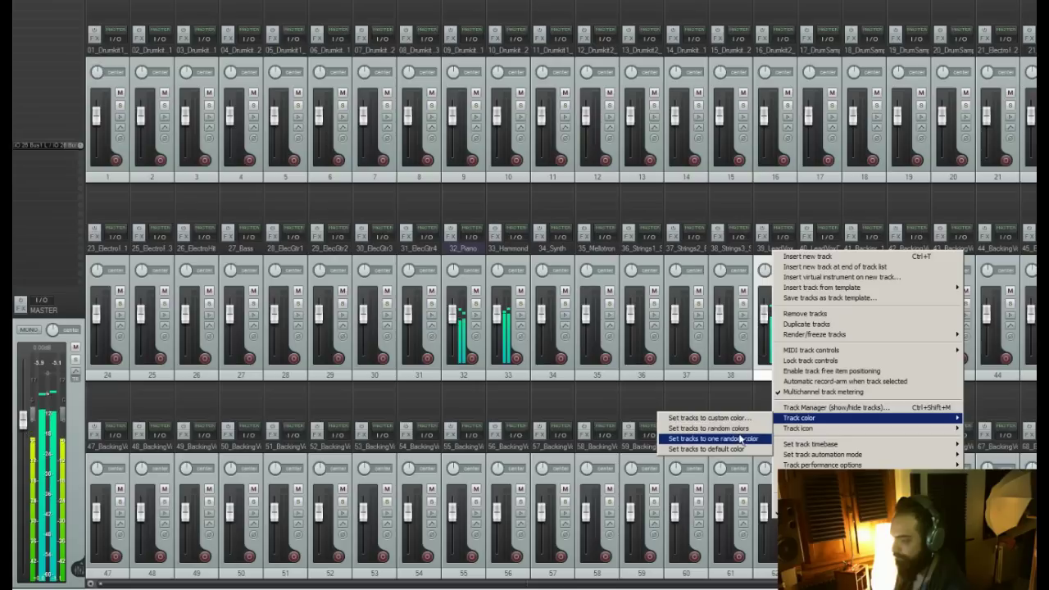
click(736, 440)
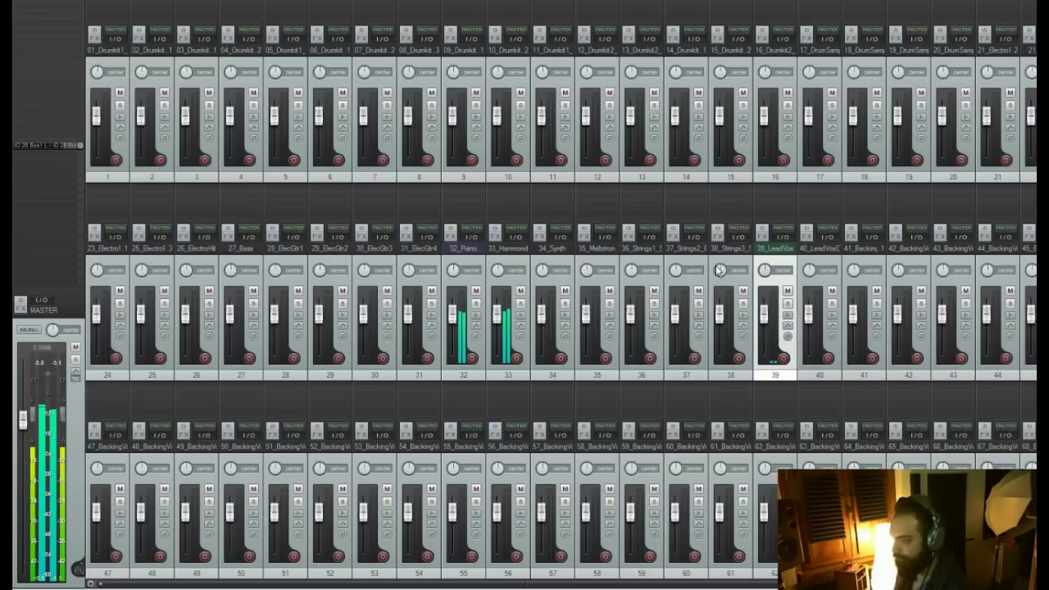
Assign one random color to the 33_Hammond track
click(517, 256)
right_click(516, 257)
mouse_move(697, 421)
click(794, 446)
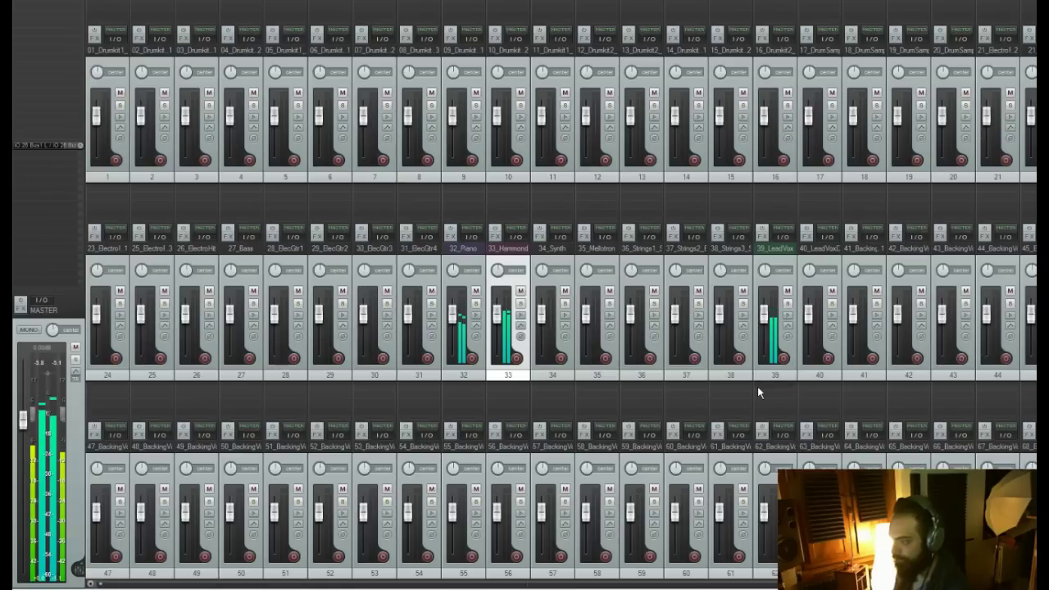
Check the playing levels across the mixer channels and the arrange view's tracks
scroll(740, 582, right, 2)
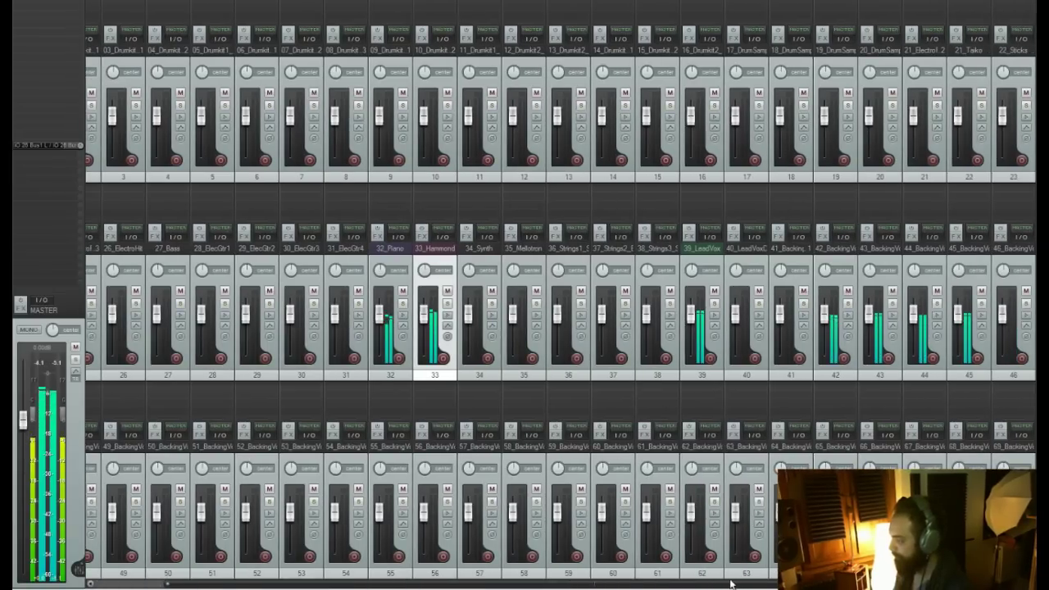
scroll(689, 583, left, 2)
scroll(684, 582, left, 2)
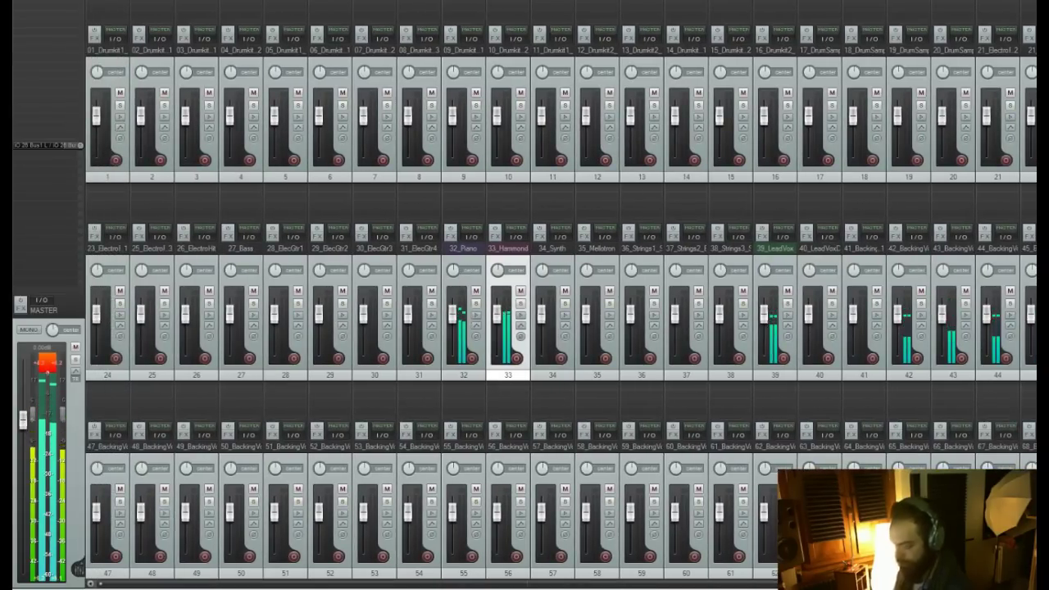
key(ctrl+m)
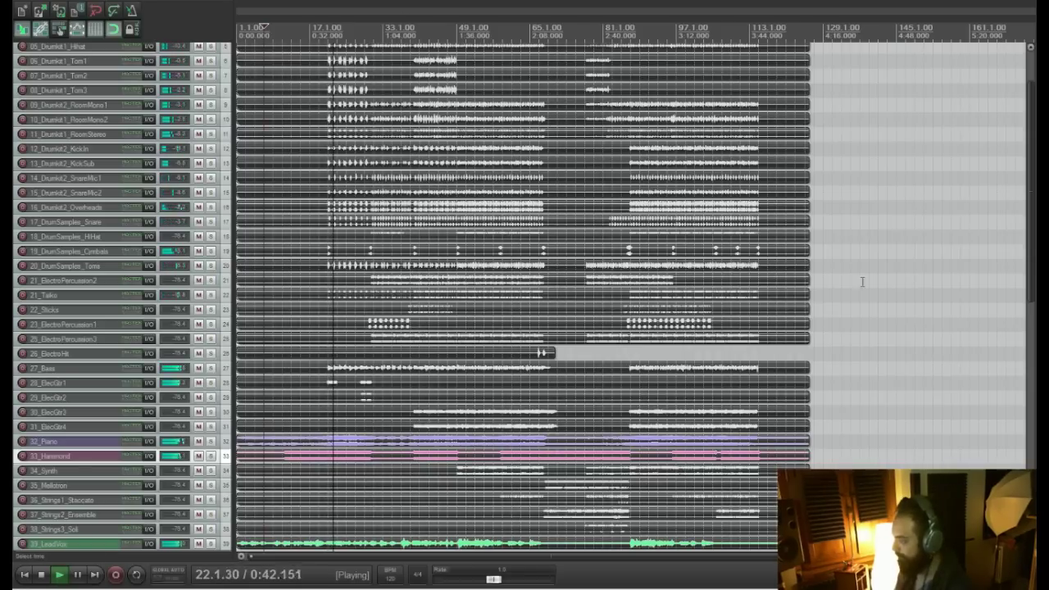
key(ctrl+m)
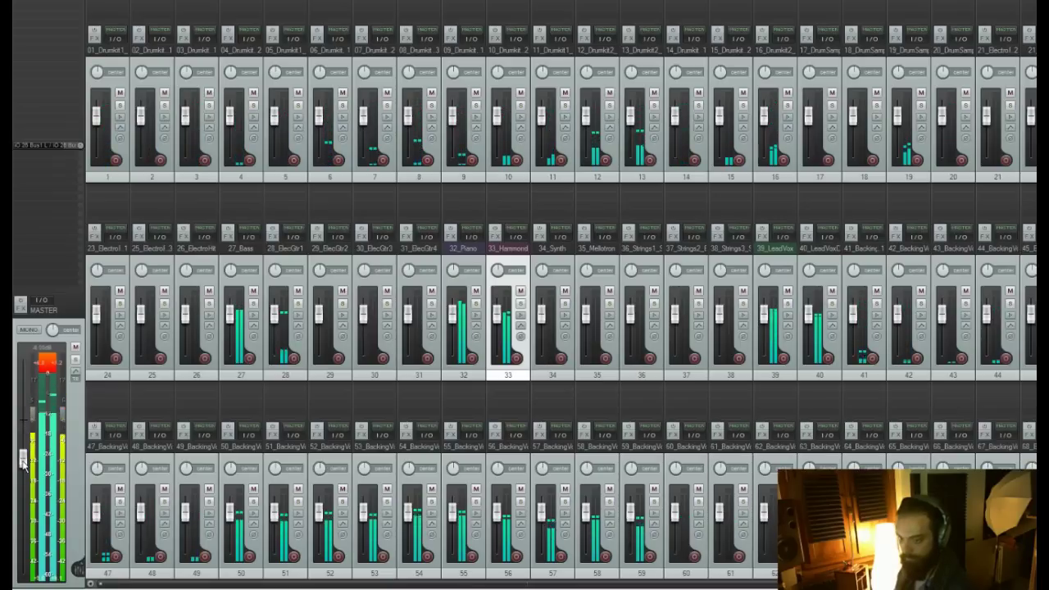
Try a lower master fader level with the peak readout cleared, and stop playback
drag(23, 425, 23, 455)
click(54, 362)
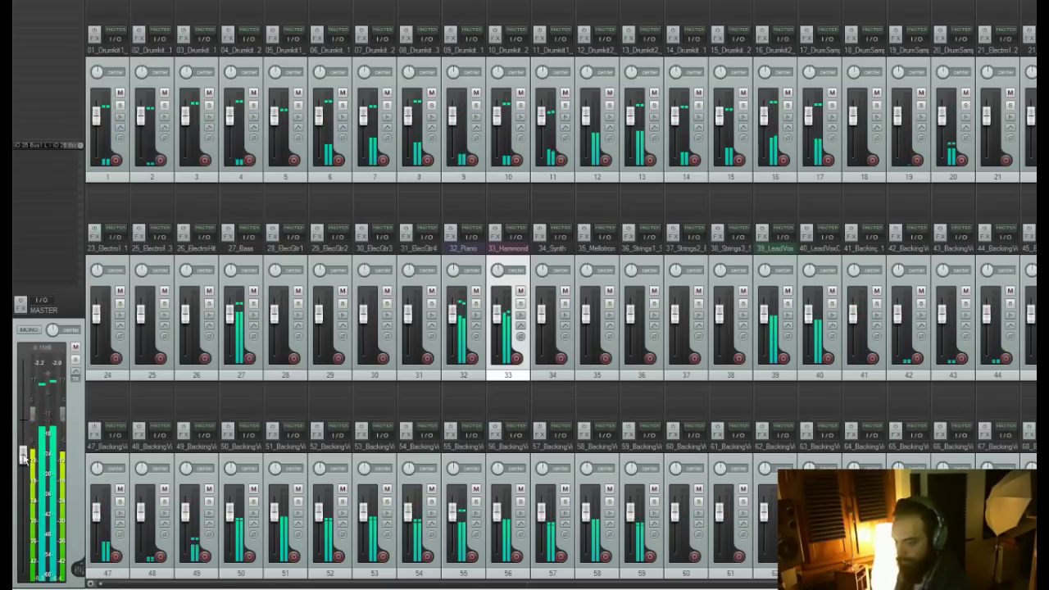
key(space)
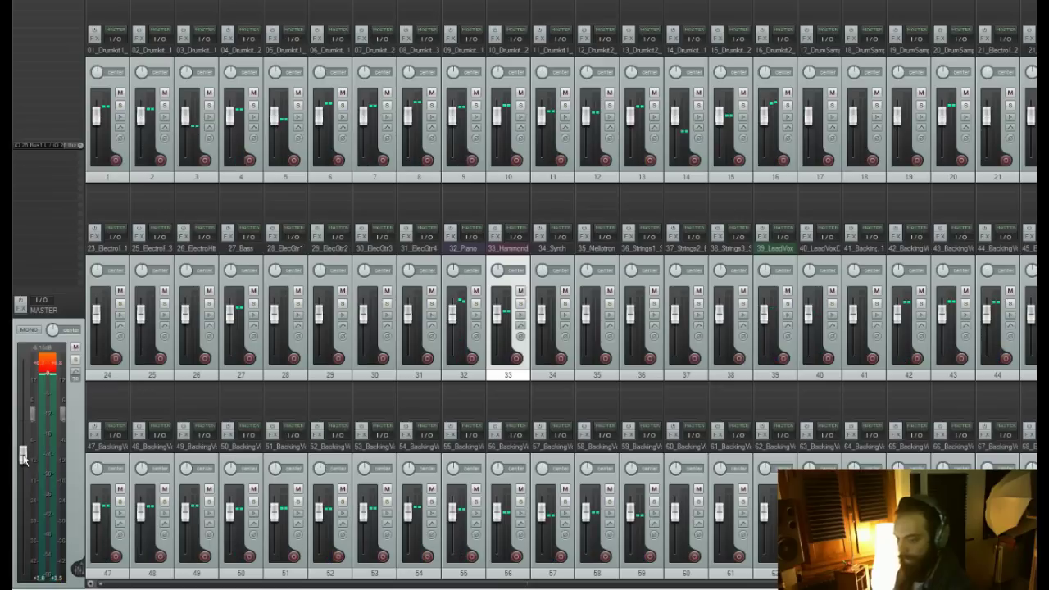
Reset the master fader to 0.00 dB and clear the master peak readout
double_click(23, 455)
click(43, 365)
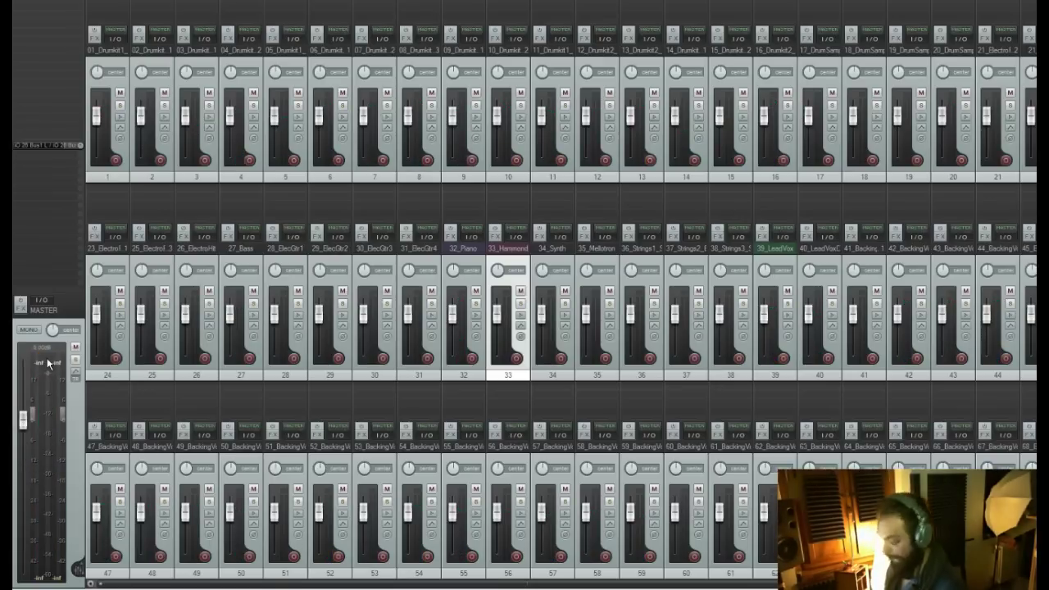
Review the items of all tracks in the arrange view, from the drums down to the last backing vocals
key(ctrl+m)
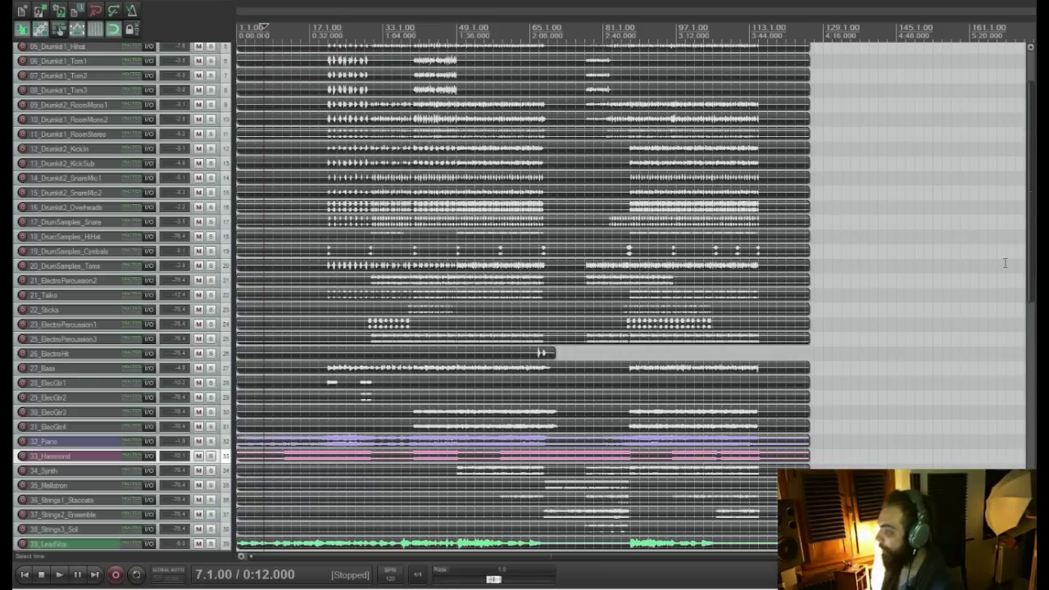
scroll(1020, 180, up, 3)
scroll(1014, 166, down, 15)
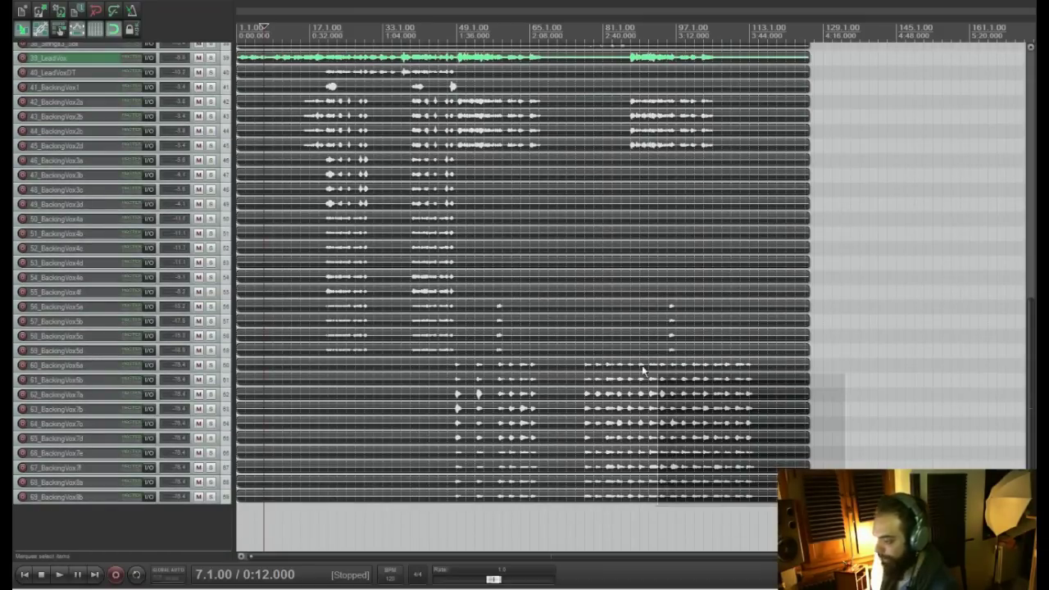
scroll(199, 158, up, 15)
scroll(199, 158, down, 10)
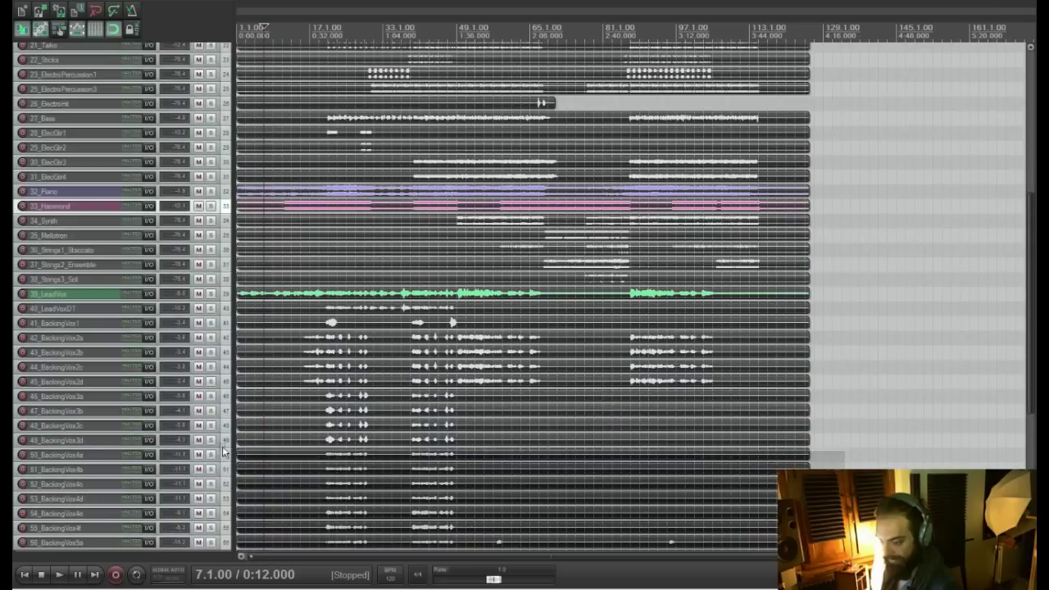
drag(168, 198, 182, 213)
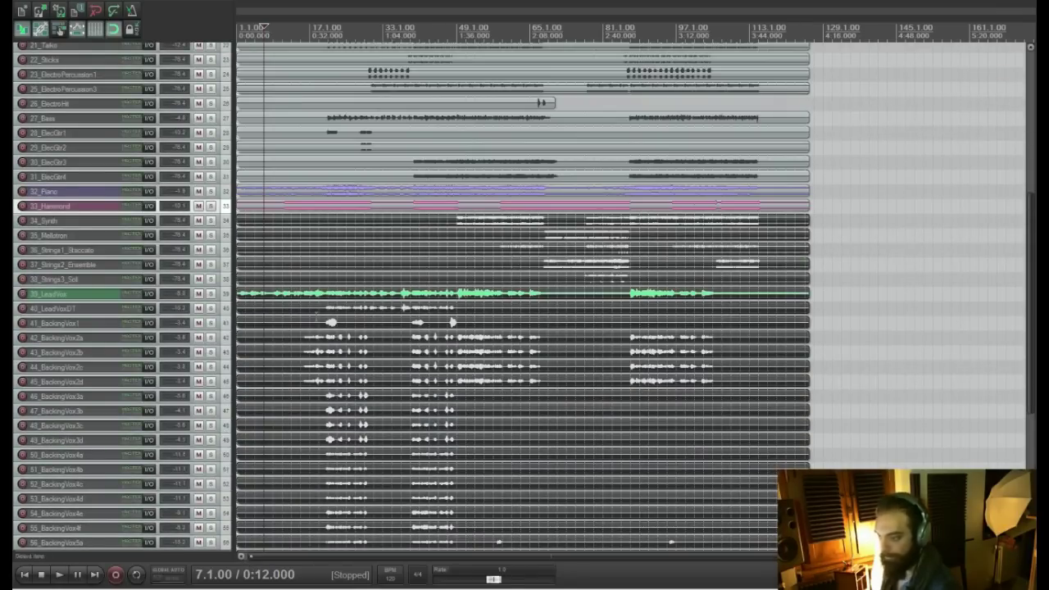
click(886, 410)
drag(1029, 240, 1013, 68)
drag(820, 46, 197, 522)
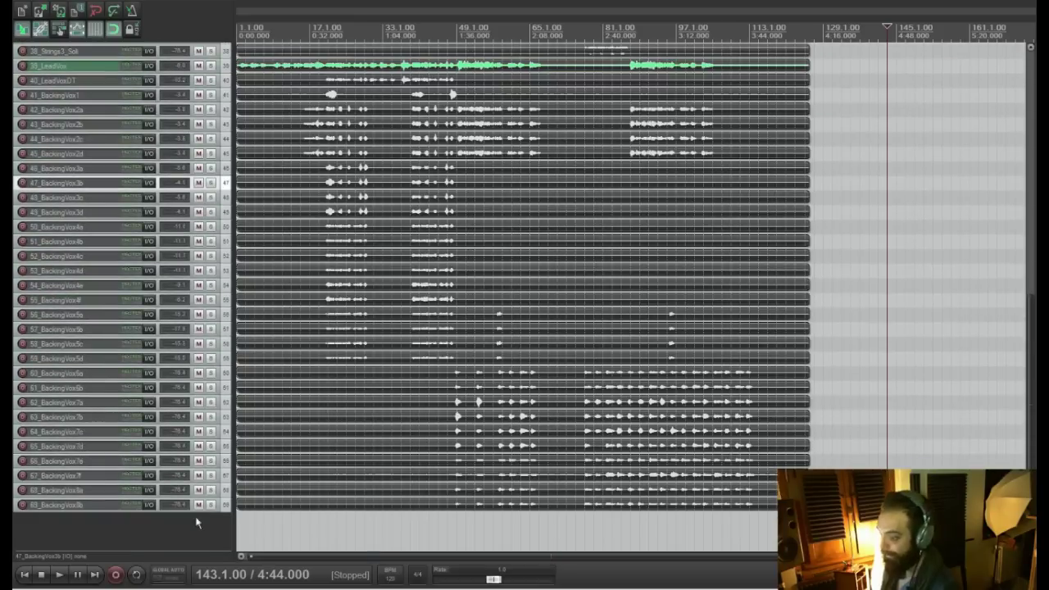
drag(1030, 408, 983, 141)
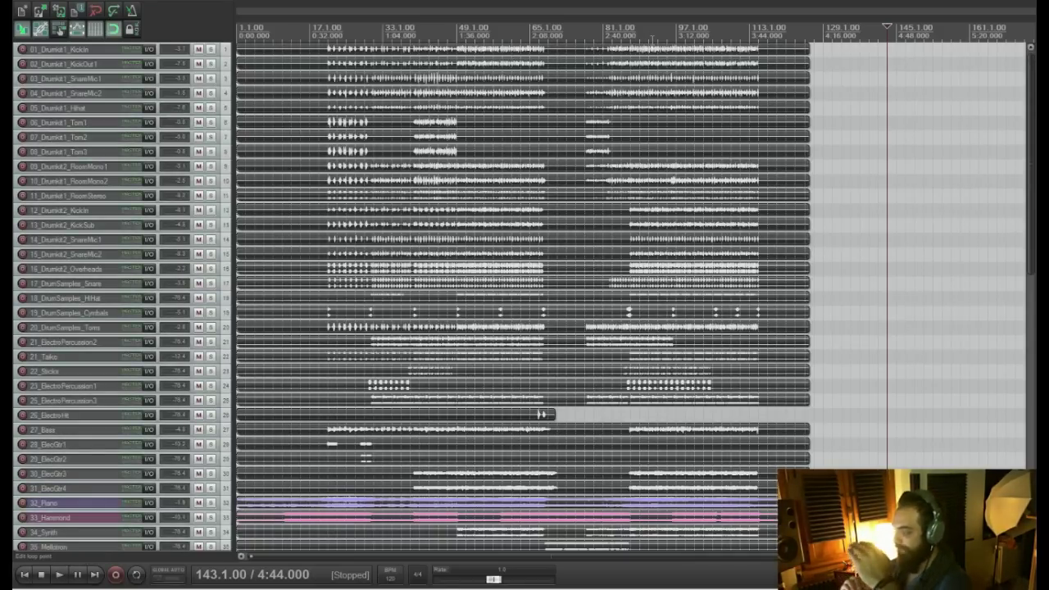
Enlarge the 17_DrumSamples_Snare track and examine its waveform around bar 33
scroll(375, 43, up, 10)
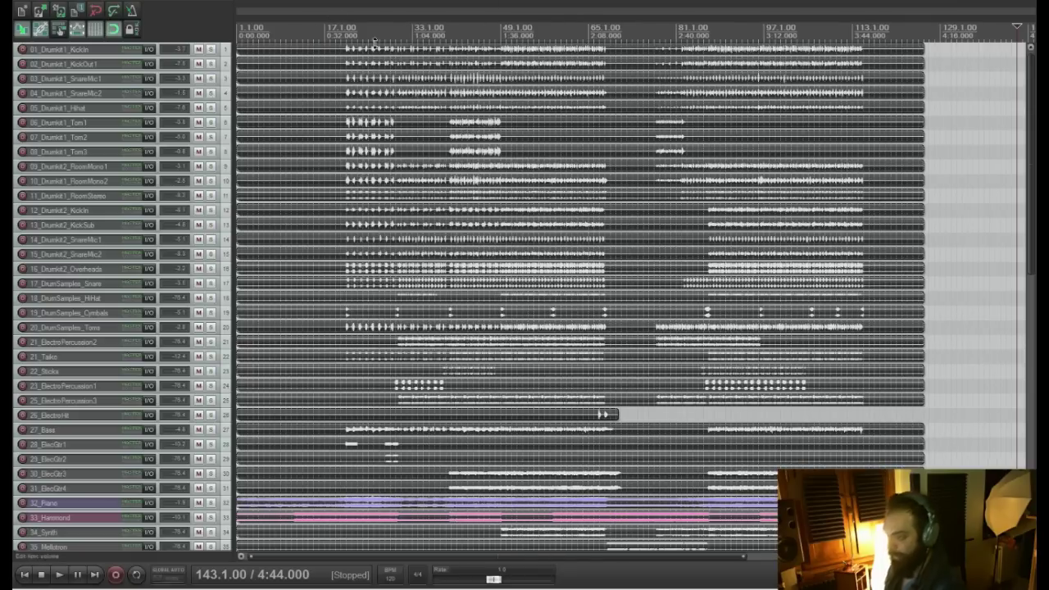
scroll(291, 177, up, 2)
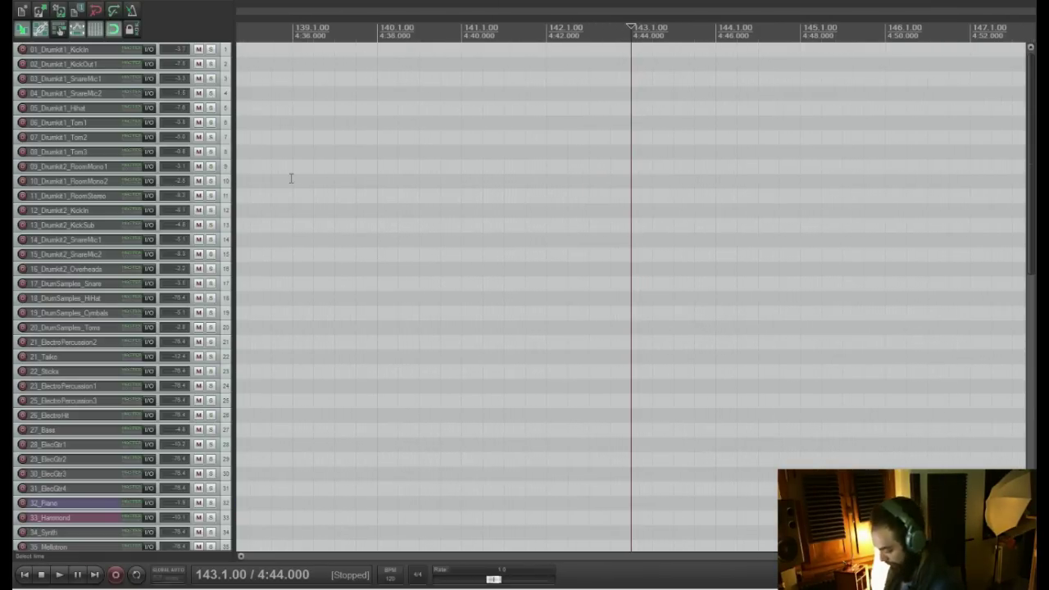
drag(983, 557, 420, 559)
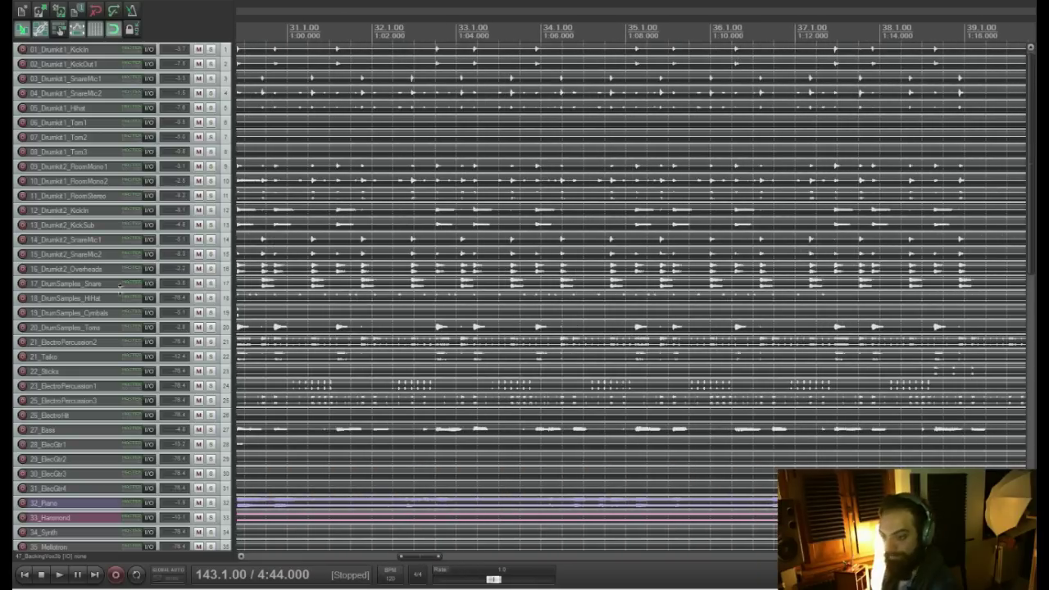
click(79, 286)
drag(77, 290, 90, 531)
click(476, 316)
scroll(477, 317, up, 1)
scroll(476, 312, up, 4)
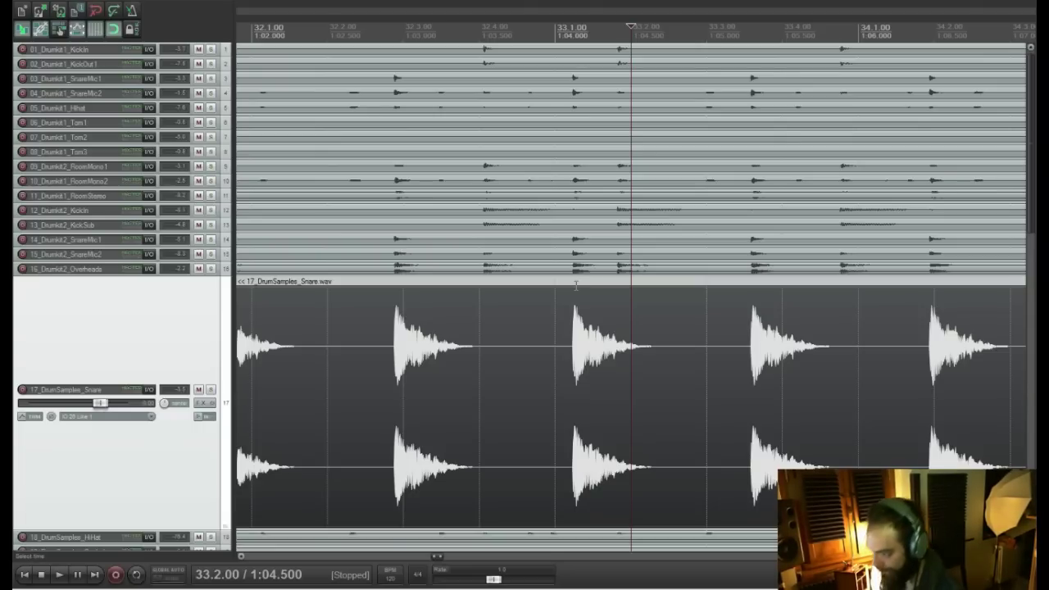
Solo the 17_DrumSamples_Snare track and audition its hits repeatedly from 33.1.00
click(560, 294)
click(212, 390)
key(space)
key(space)
key(space)
key(space)
key(space)
key(space)
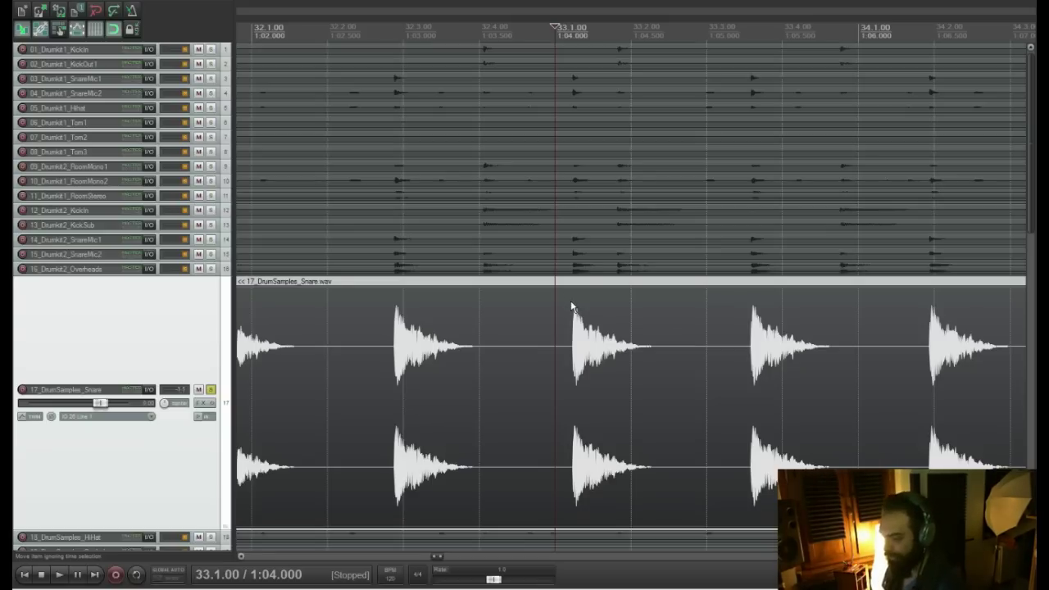
key(space)
key(space)
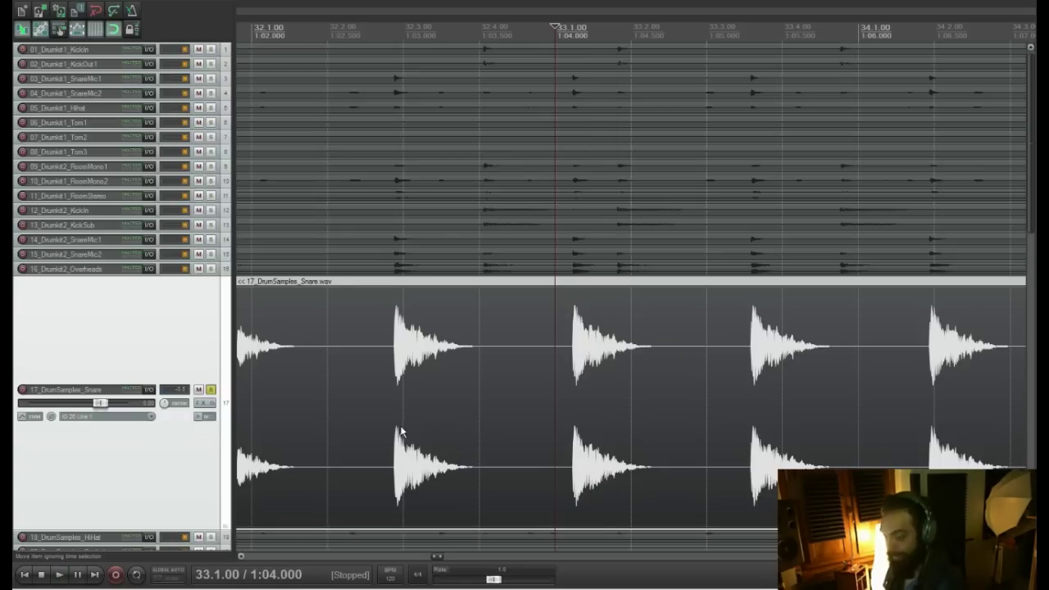
Shrink the 17_DrumSamples_Snare track back to its minimum height and turn off its solo
drag(143, 533, 152, 280)
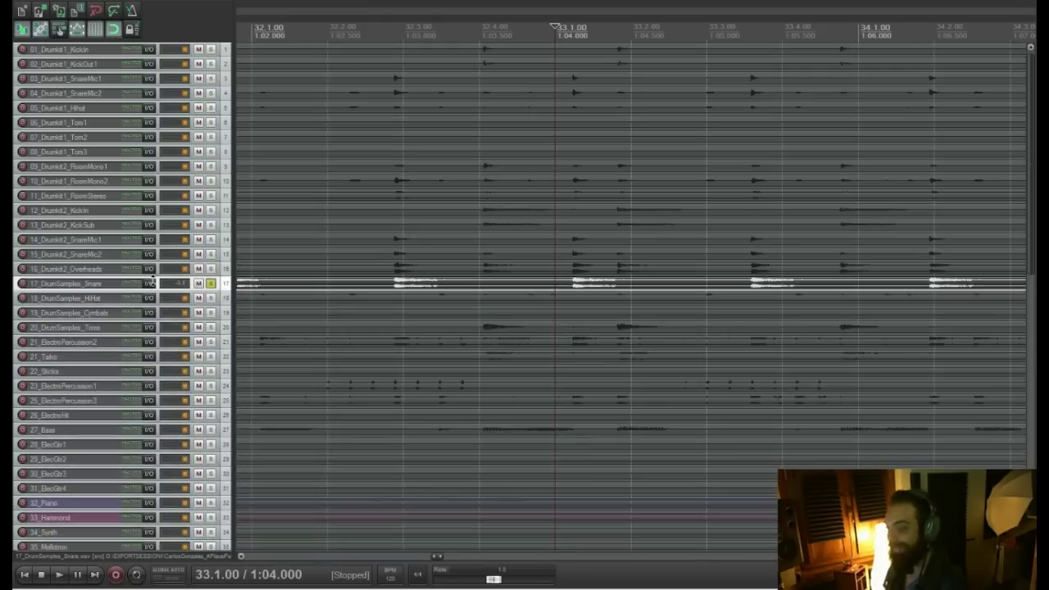
click(212, 284)
Enlarge the 21_ElectroPercussion2 track and, with all items in the project selected, lower their item volume to -7.96 dB
key(ctrl+a)
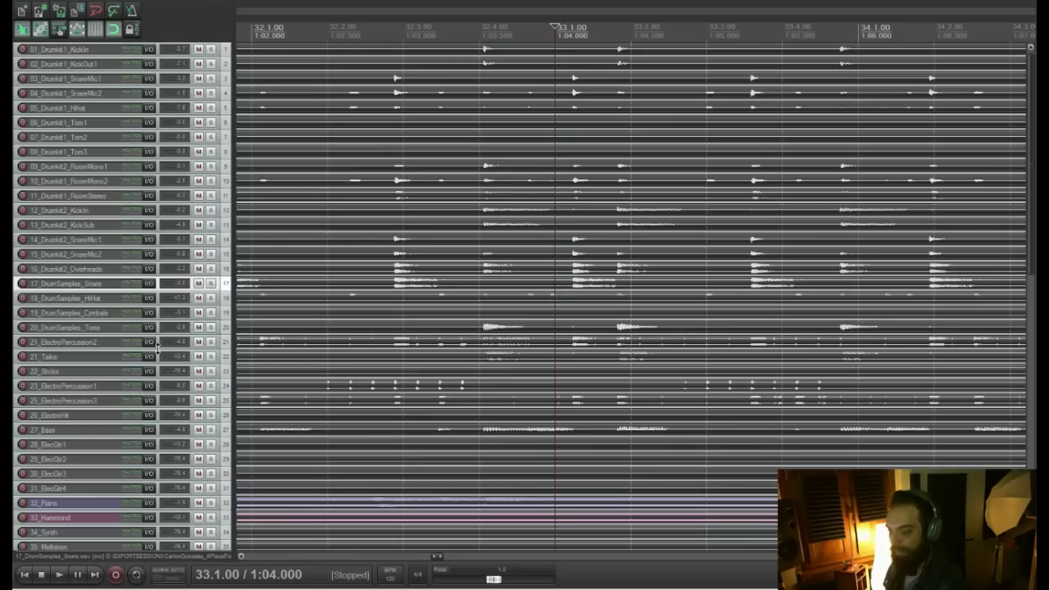
drag(156, 348, 175, 530)
key(space)
key(space)
drag(591, 44, 590, 51)
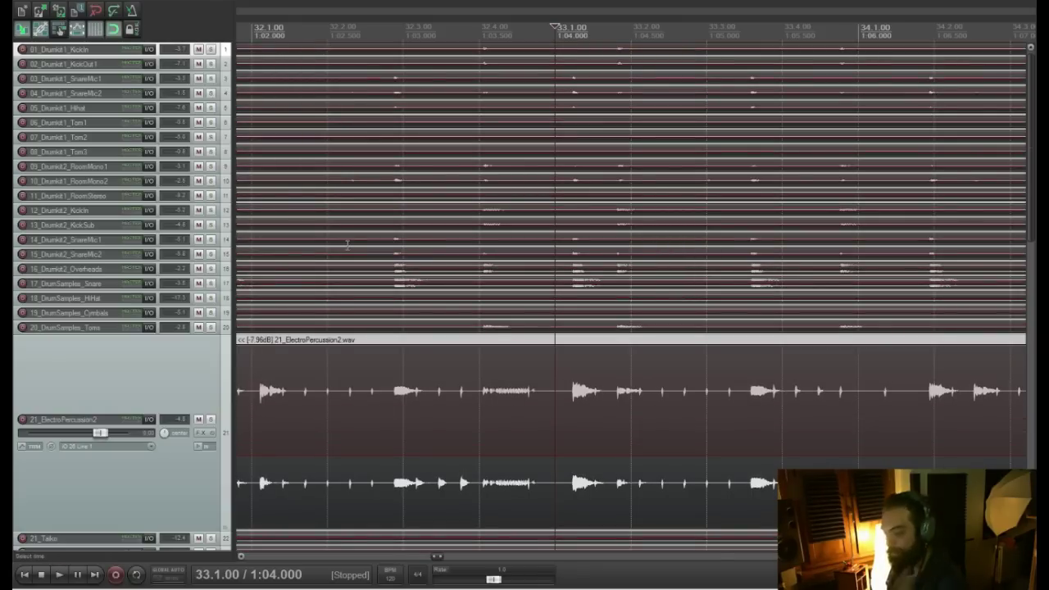
Shrink the 21_ElectroPercussion2 track back to its minimum height and show the song's first half
scroll(347, 244, down, 3)
click(123, 385)
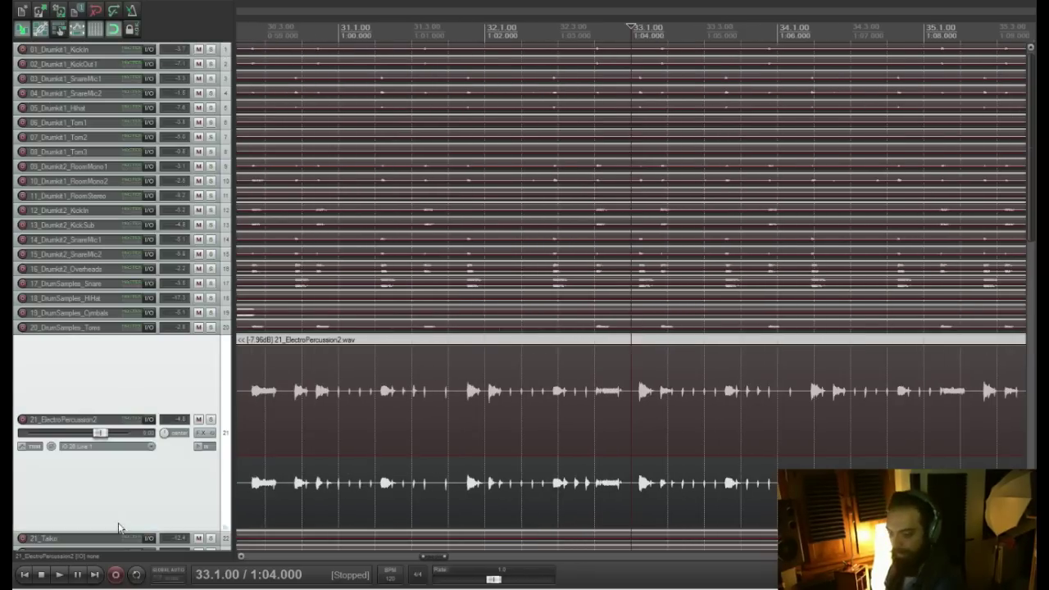
drag(120, 528, 120, 350)
scroll(408, 227, down, 3)
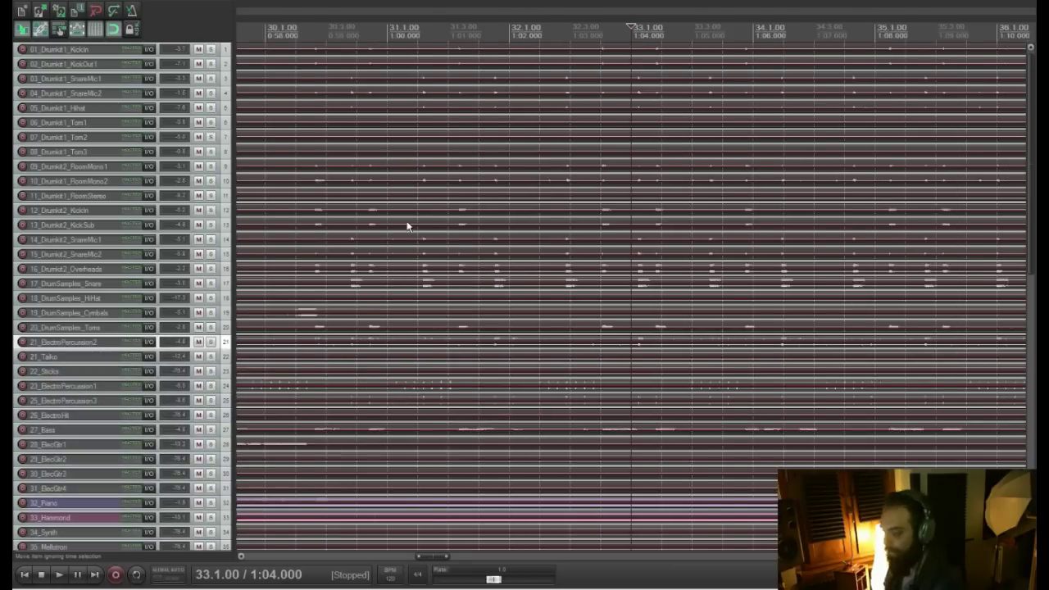
scroll(408, 227, down, 6)
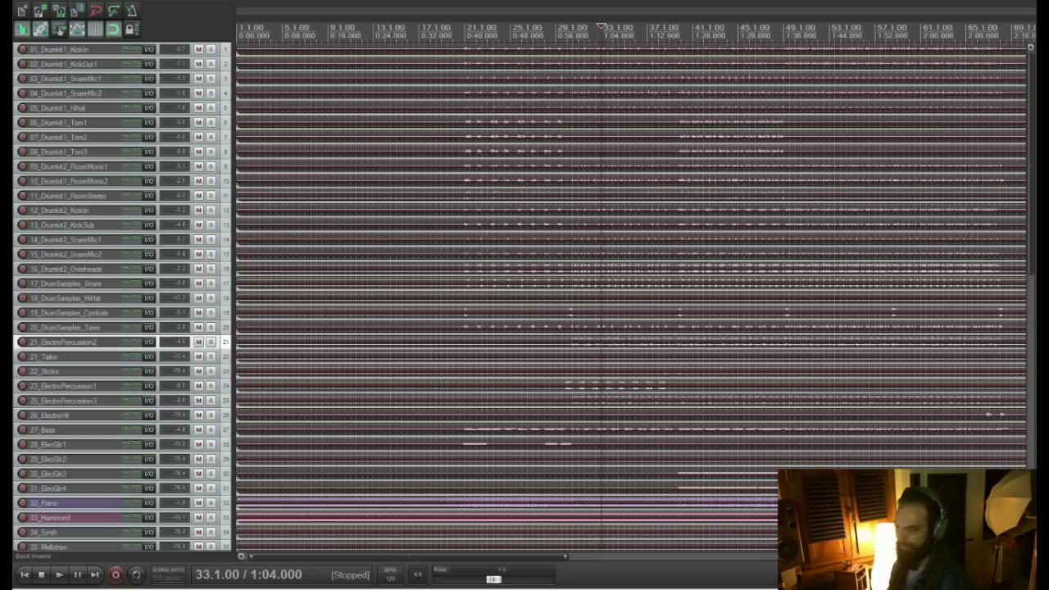
Play the song from about bar 20 and check the track and master levels in the mixer
click(453, 31)
key(space)
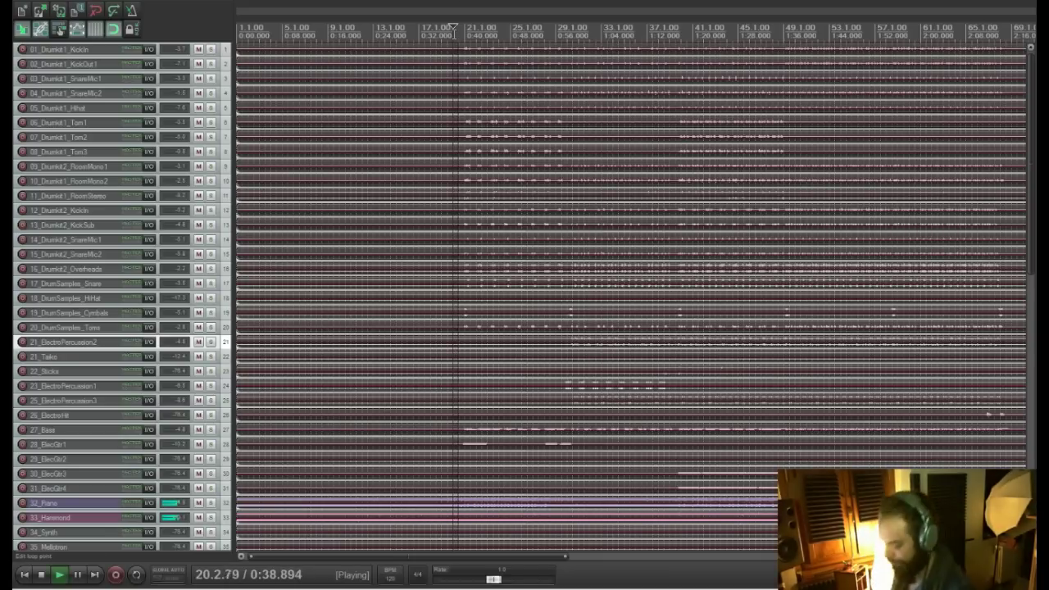
key(ctrl+m)
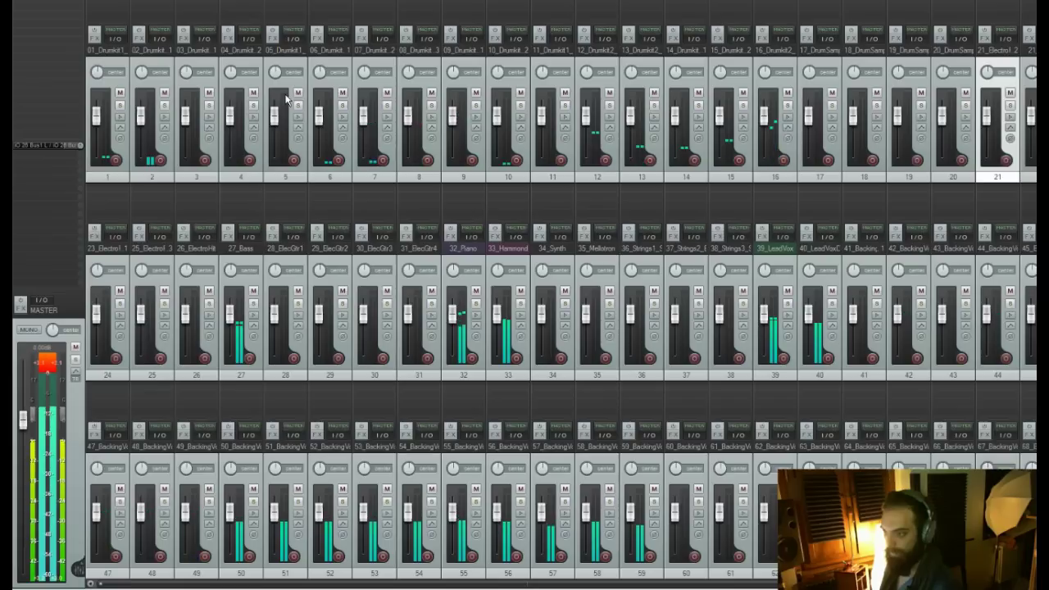
key(space)
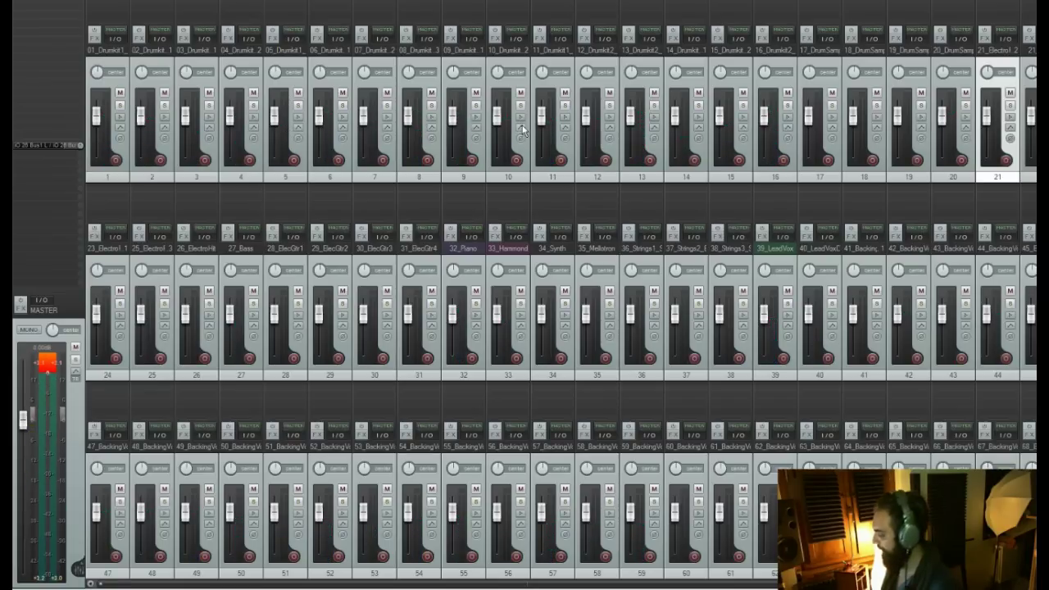
Hide the mixer and lower the item volume of all selected items to about -10.46 dB
key(ctrl+m)
click(500, 121)
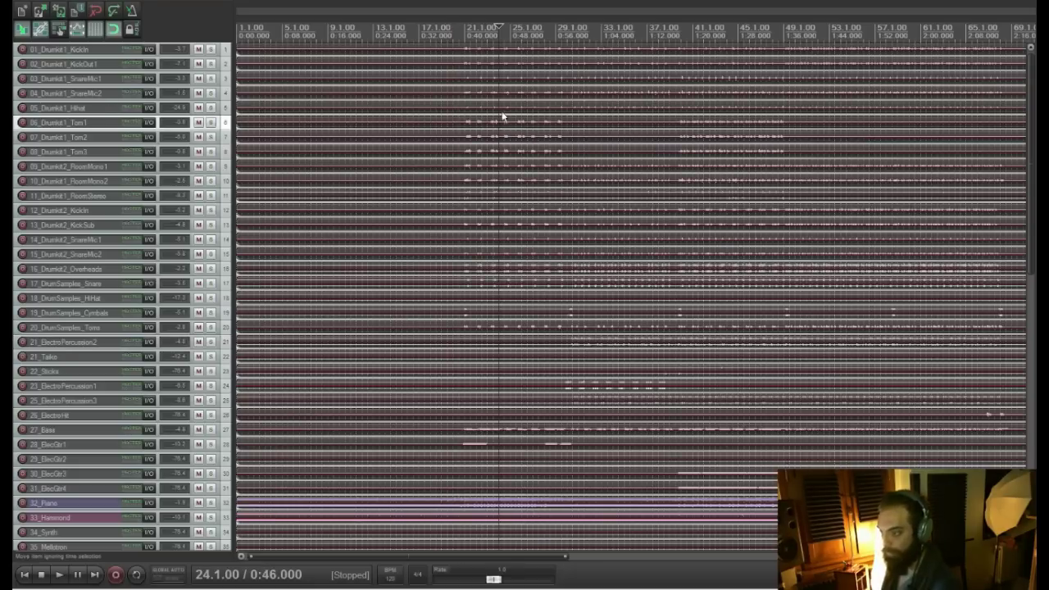
click(507, 50)
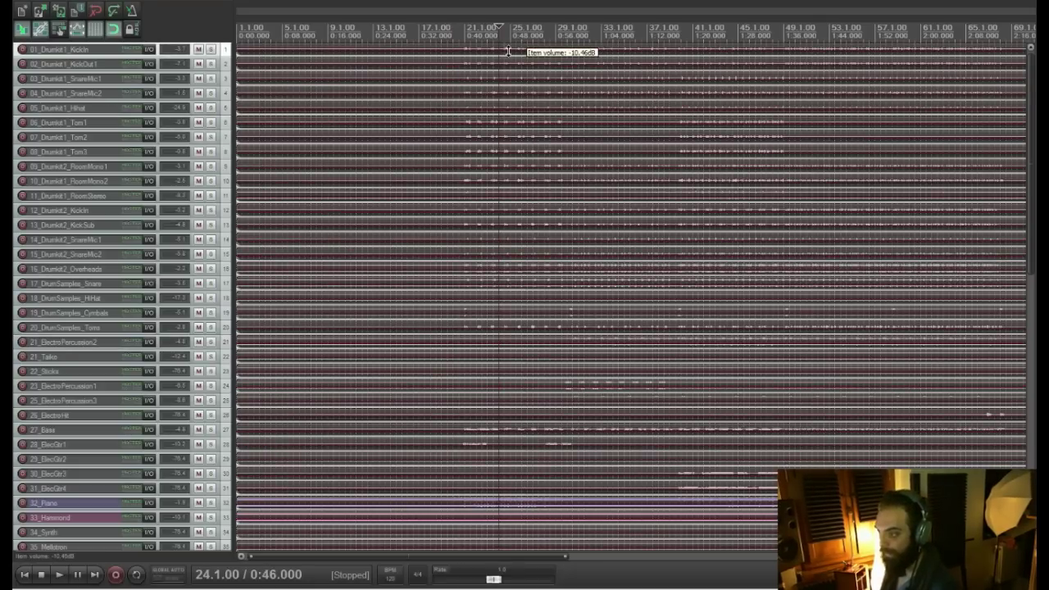
Play the song from bar 24 and check the track and master levels in the mixer
key(space)
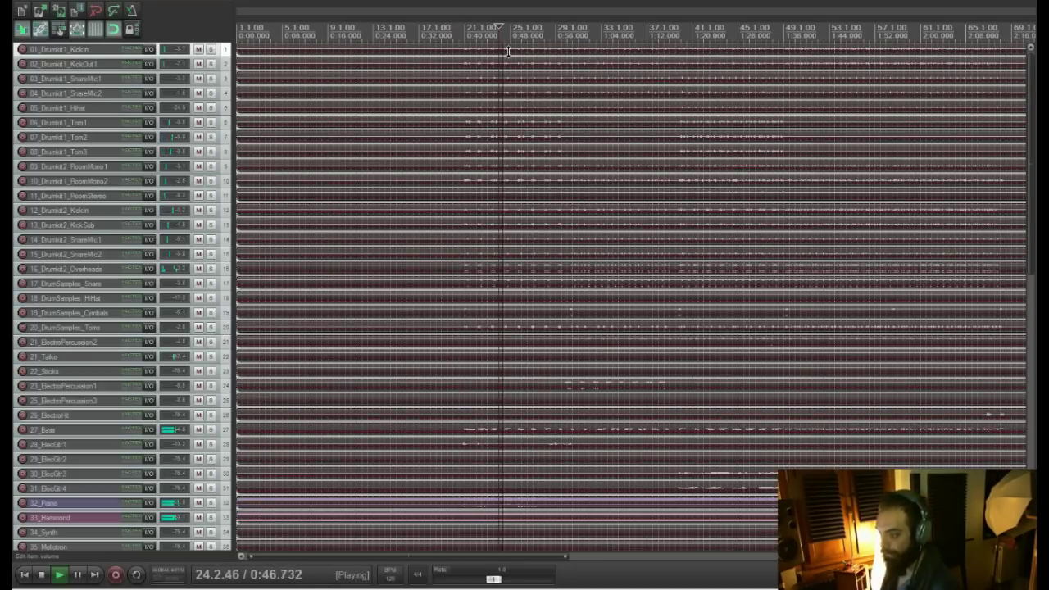
key(ctrl+m)
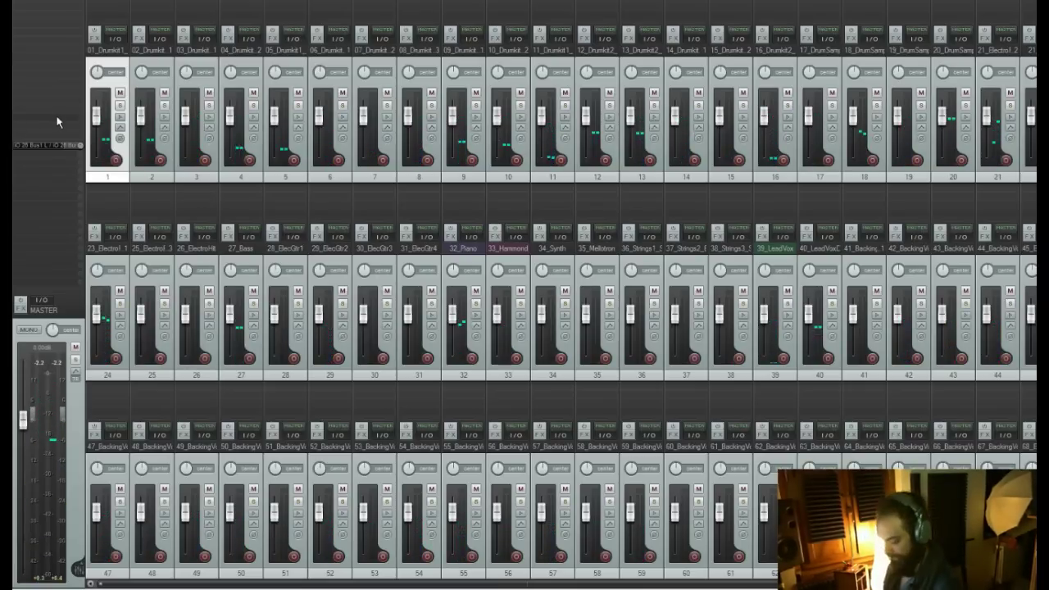
key(ctrl+m)
Play the song from bar 45 and check the levels of the drum and instrument tracks
click(282, 31)
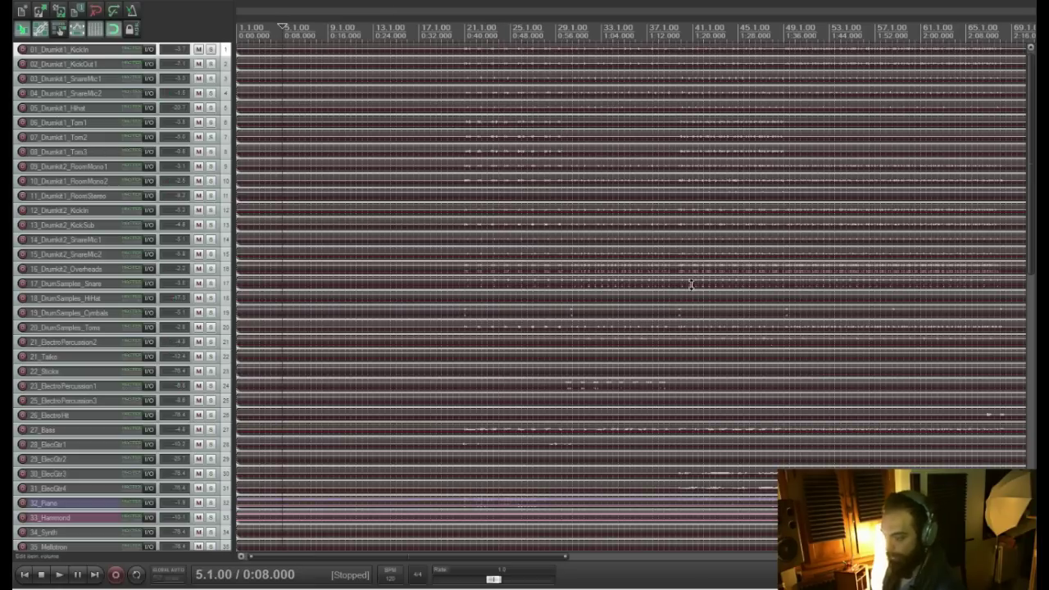
click(740, 30)
key(space)
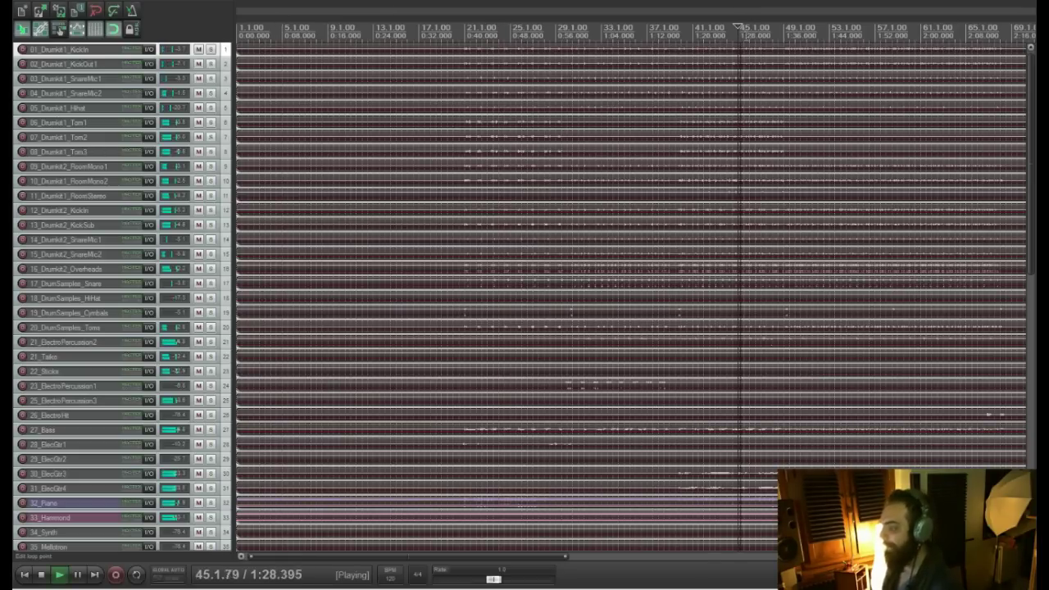
key(space)
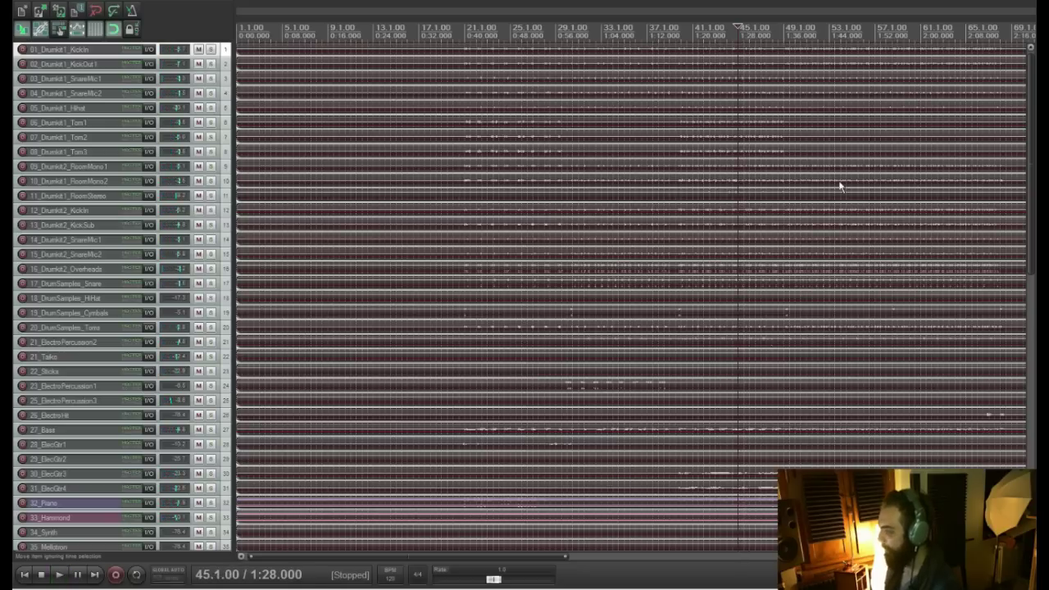
drag(1031, 158, 1011, 243)
key(space)
key(space)
Play the song from bar 56 and from bar 53 to check the track levels in the fuller section
click(869, 49)
key(space)
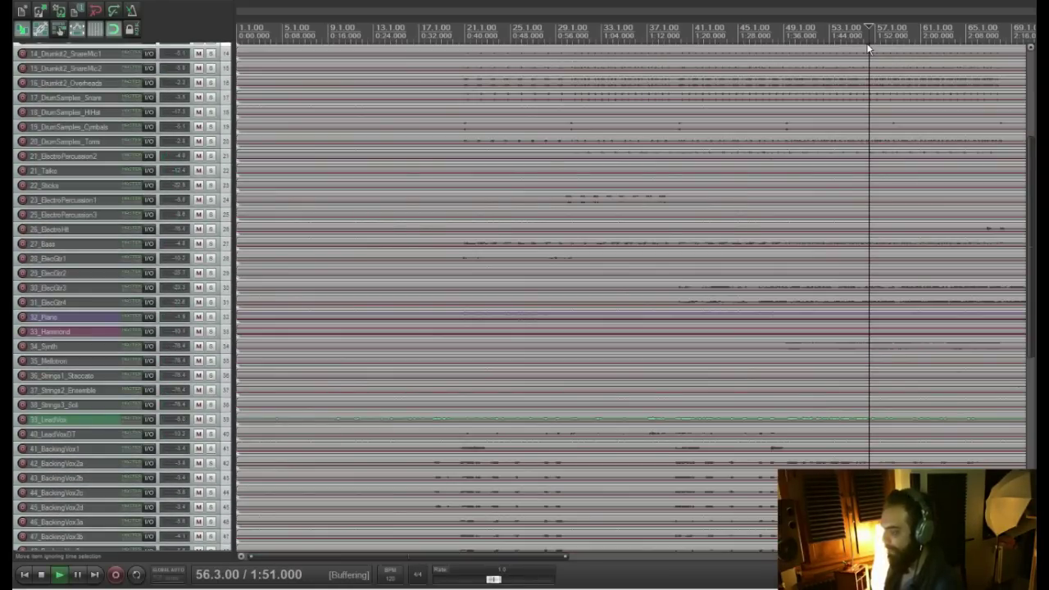
key(space)
click(886, 49)
drag(868, 49, 851, 49)
key(space)
click(829, 49)
key(space)
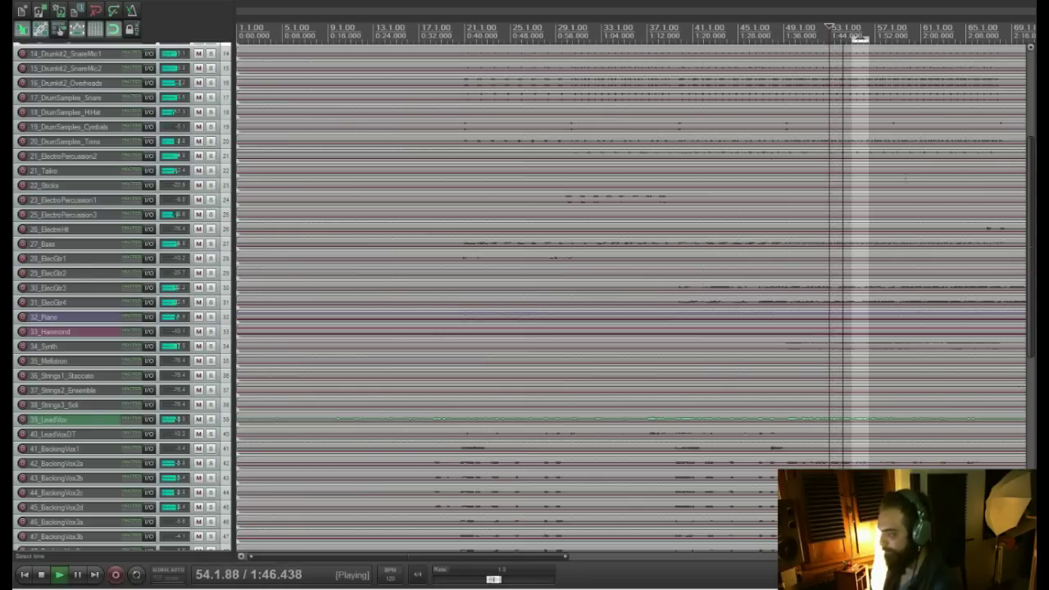
key(space)
Give all the backing vocal tracks, from 41_BackingVox1 to the last track in the list, one random color
scroll(1031, 317, down, 2)
drag(1030, 317, 1023, 425)
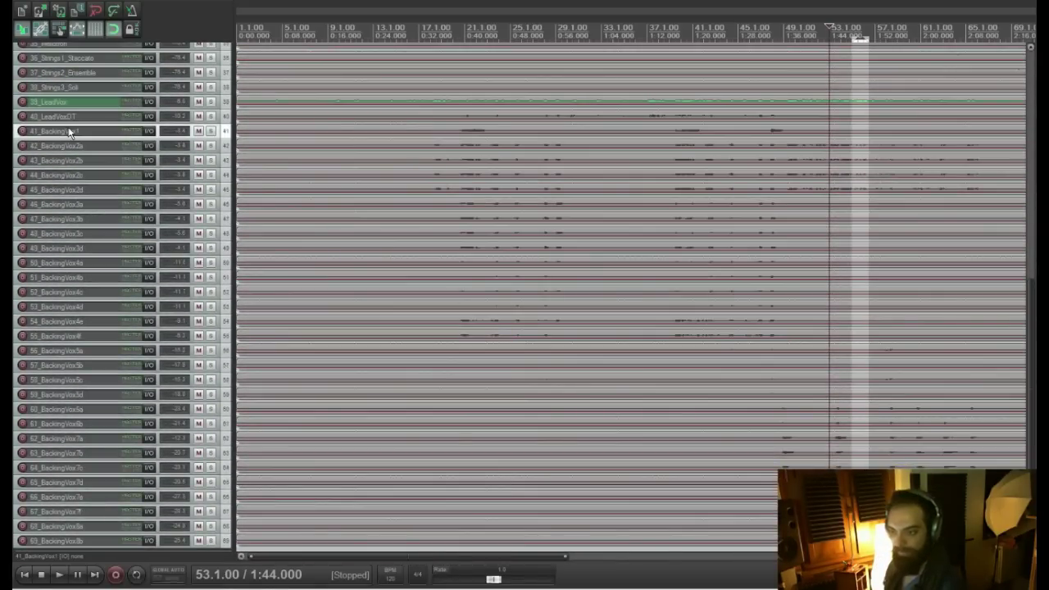
scroll(66, 184, down, 2)
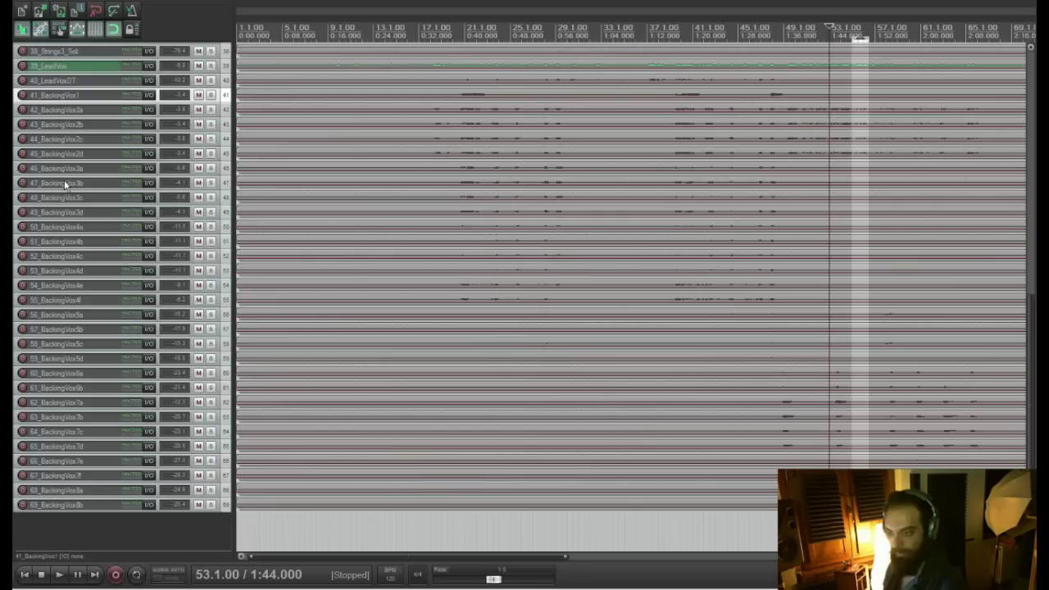
shift+click(48, 505)
right_click(54, 389)
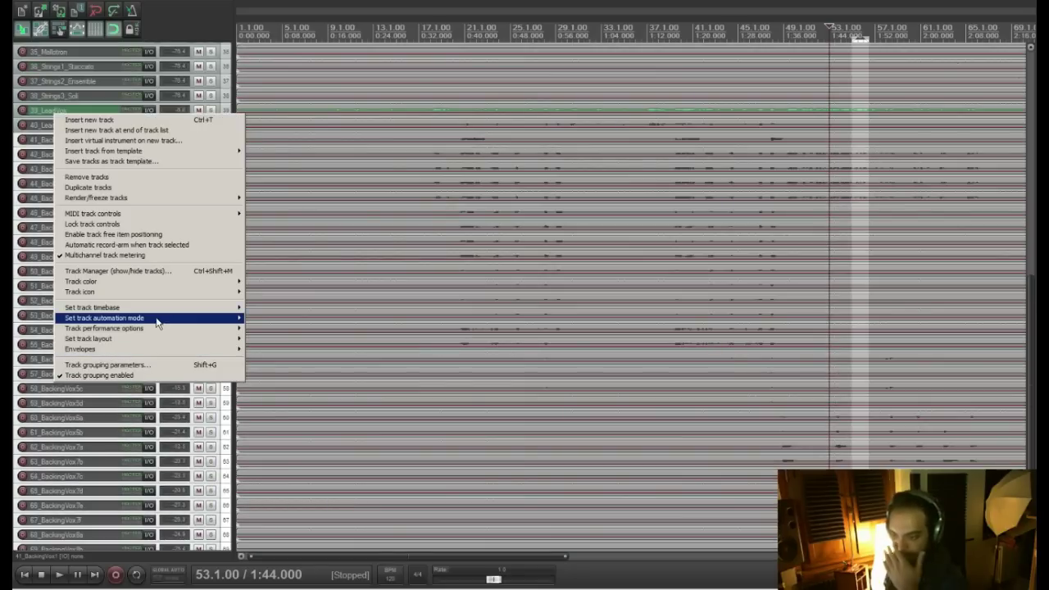
mouse_move(184, 290)
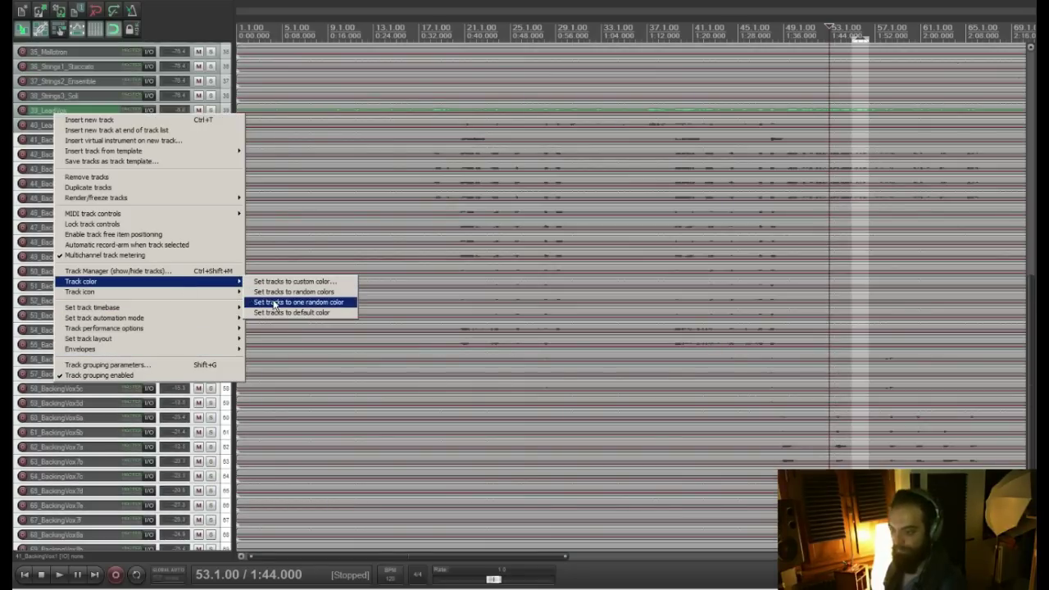
click(294, 301)
Audition the 39_LeadVox and 40_LeadVoxDT tracks together in solo from about bar 37, ending with their solo off
click(65, 124)
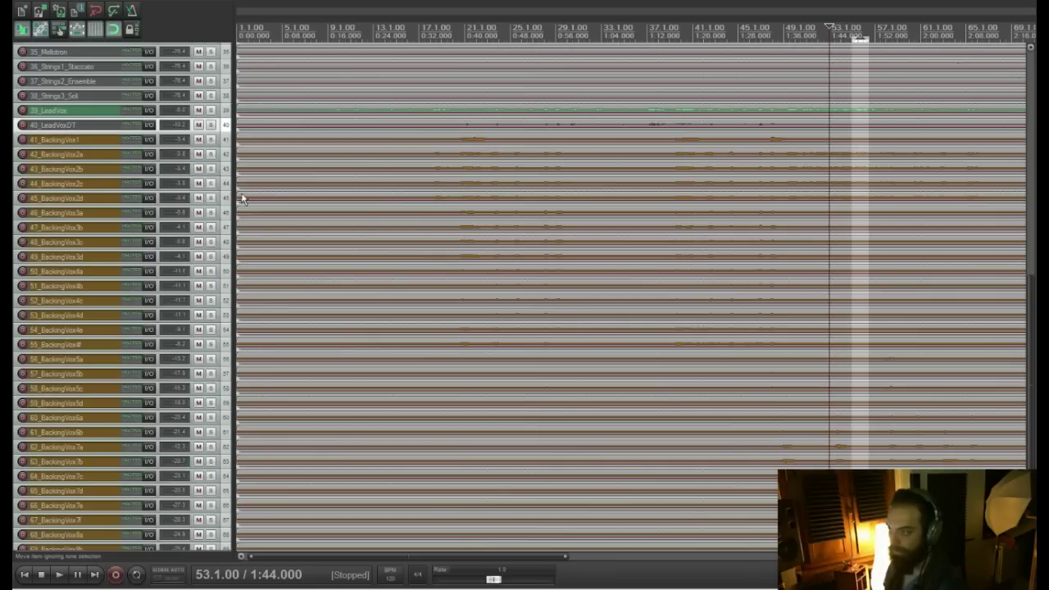
drag(1030, 331, 1032, 262)
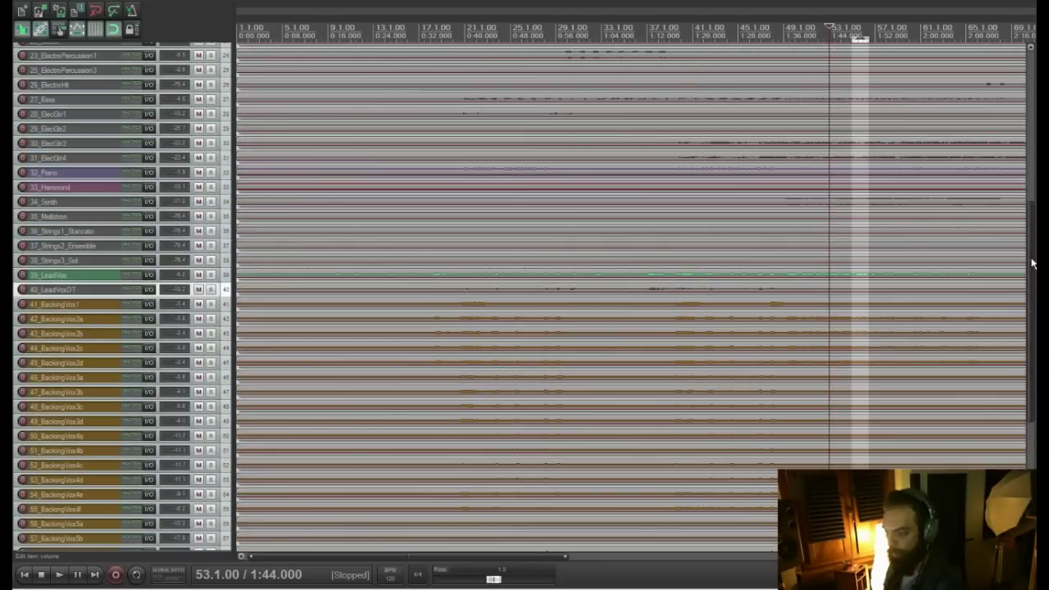
click(211, 289)
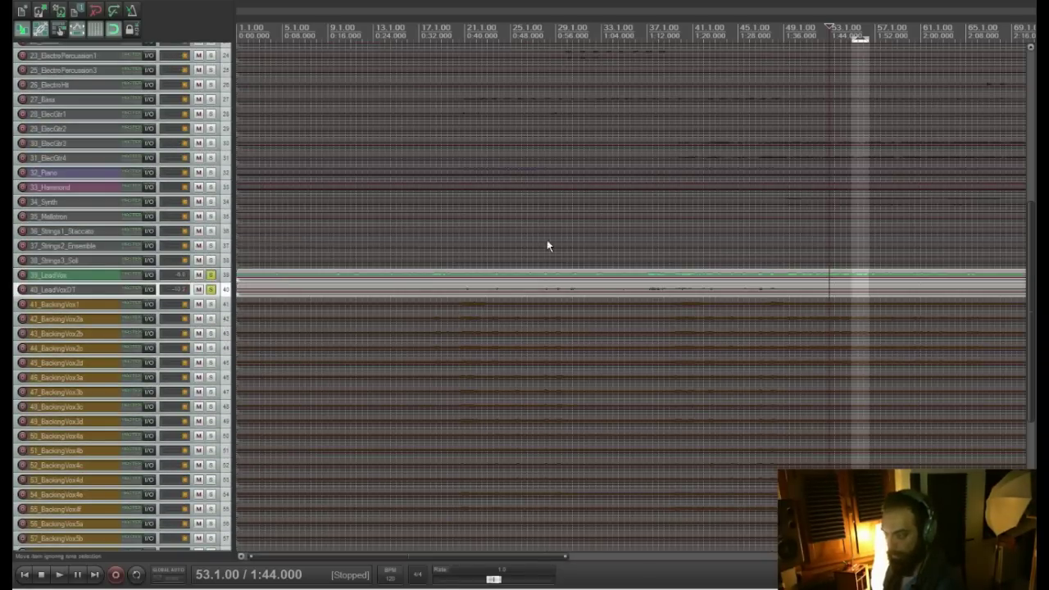
click(649, 279)
key(space)
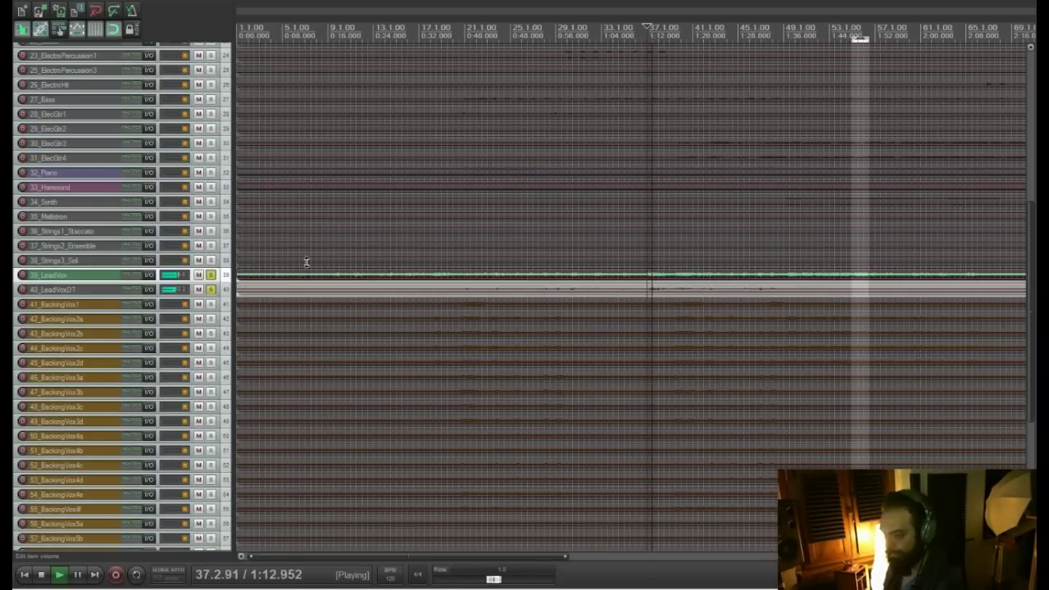
click(211, 275)
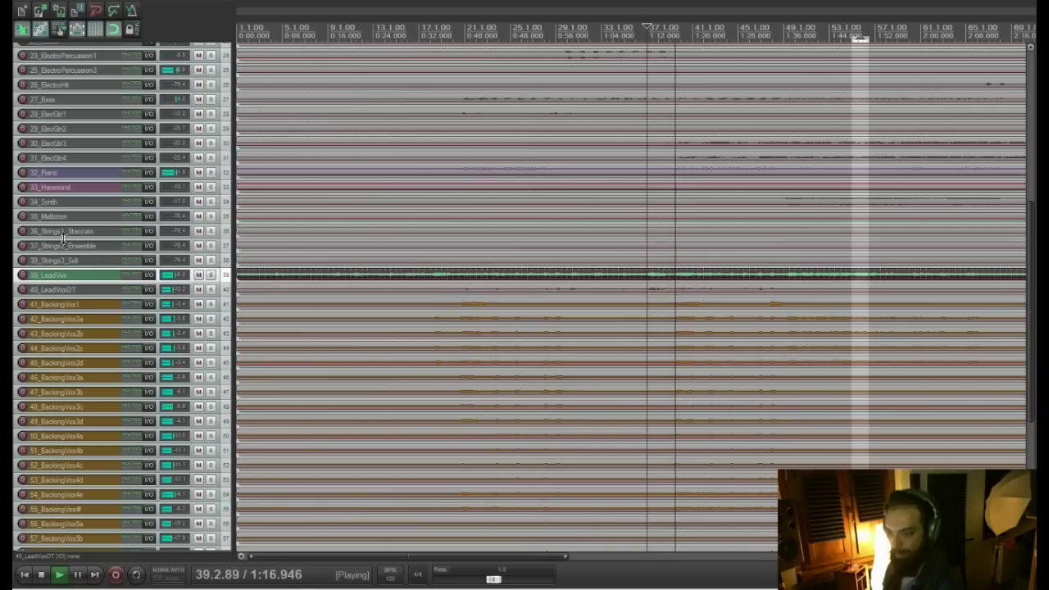
Audition the 33_Hammond and 32_Piano tracks in solo one at a time, ending with both solos off
click(211, 187)
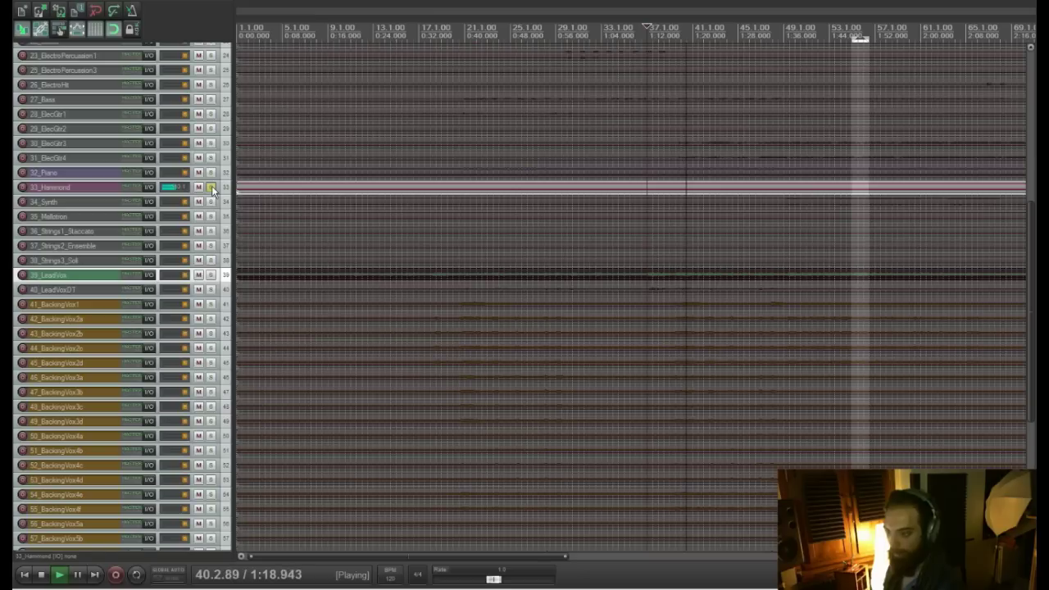
click(211, 187)
click(210, 172)
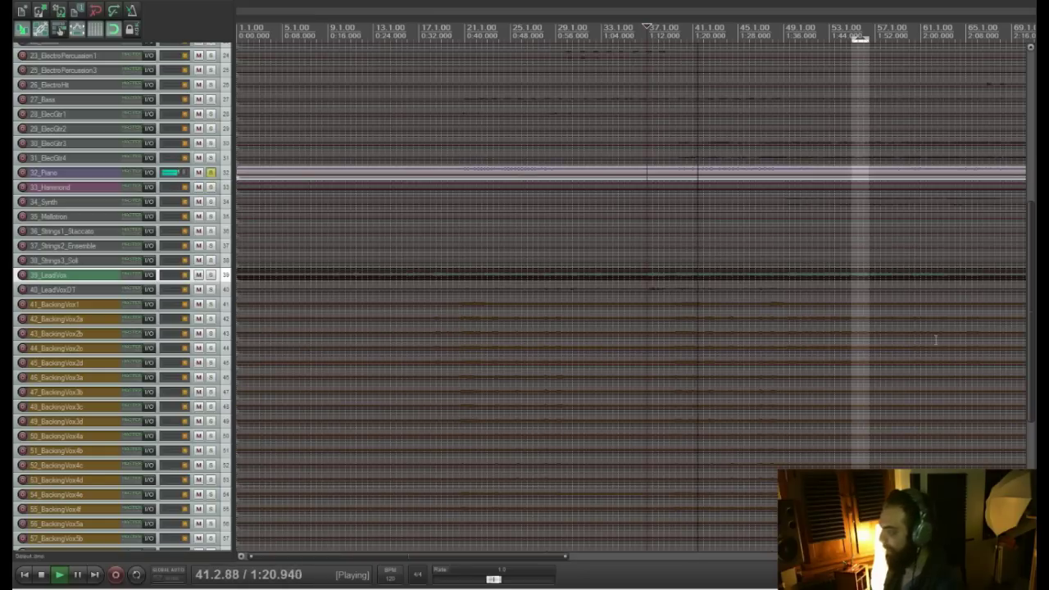
scroll(1016, 323, up, 5)
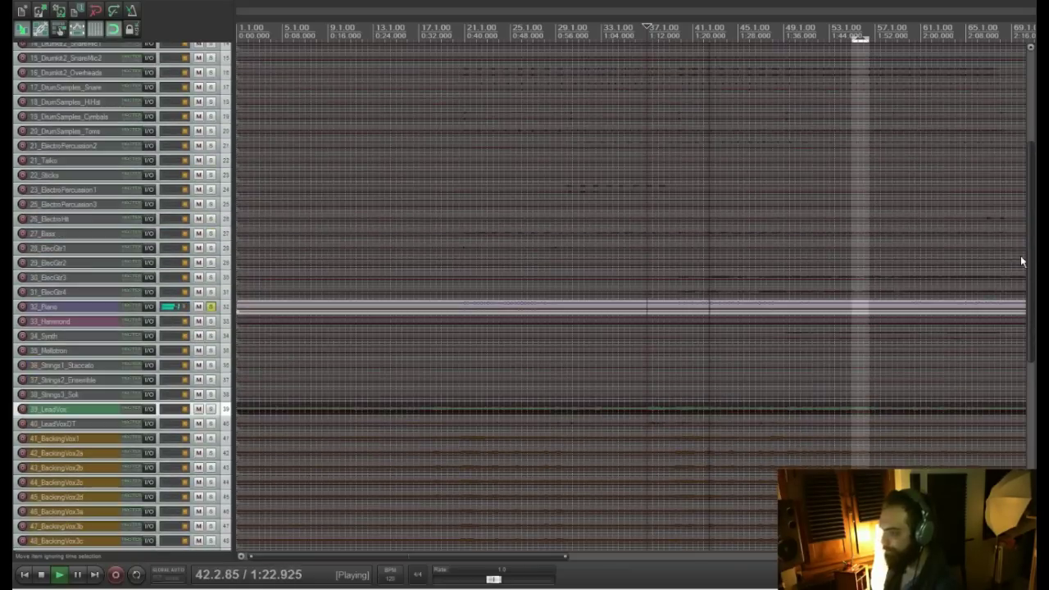
click(210, 307)
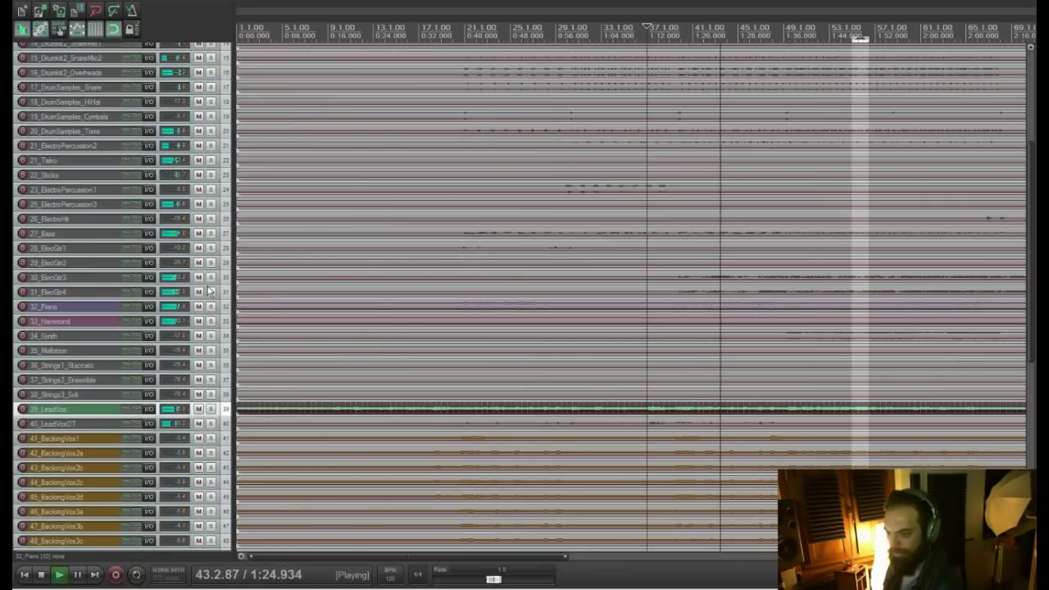
Audition the 27_Bass and 25_ElectroPercussion3 tracks in solo one at a time, turning each solo off again
click(211, 233)
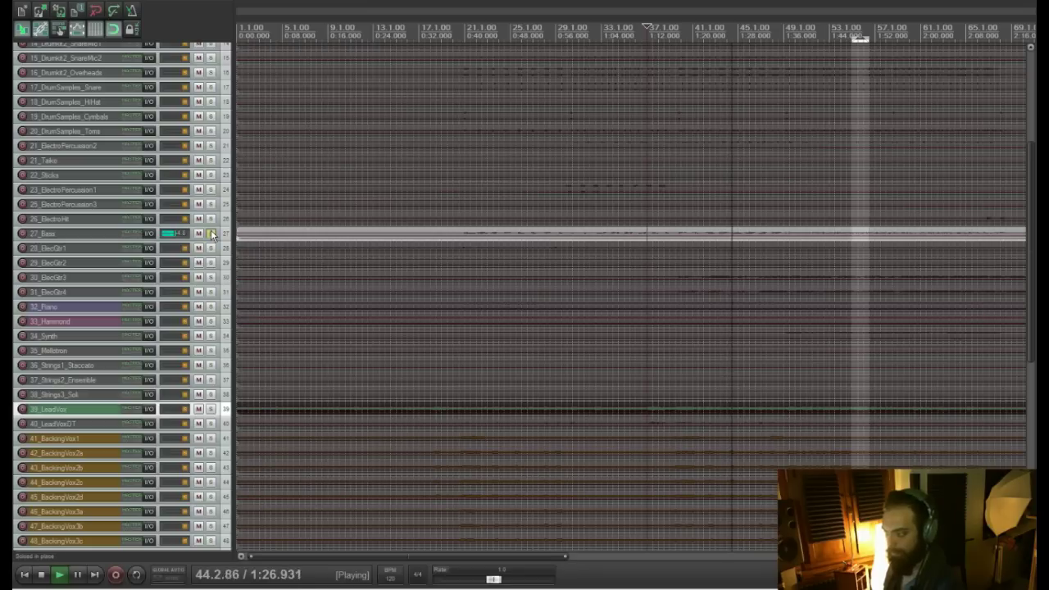
click(211, 233)
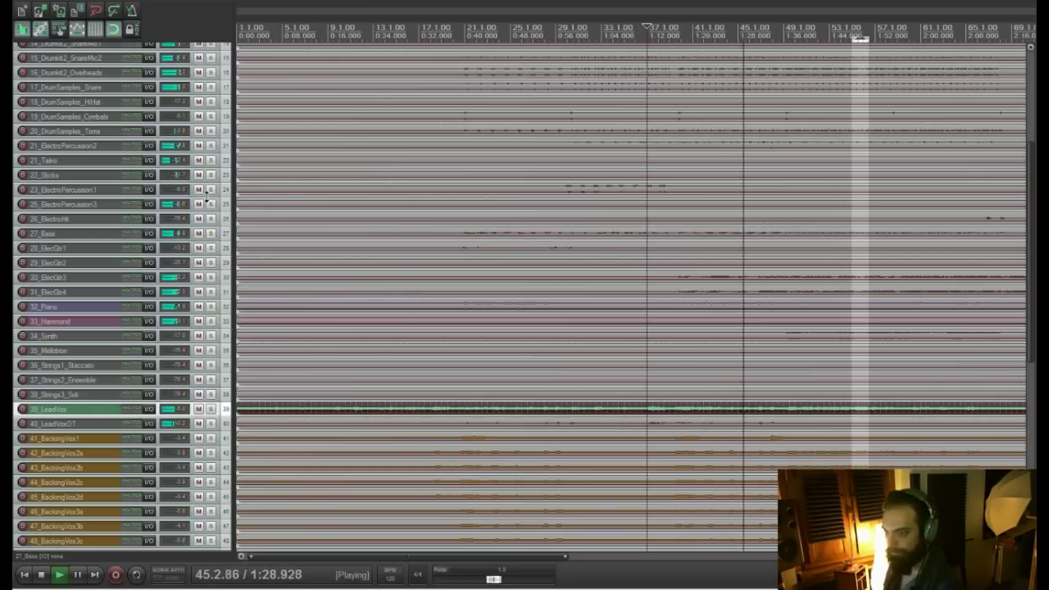
click(211, 204)
click(210, 204)
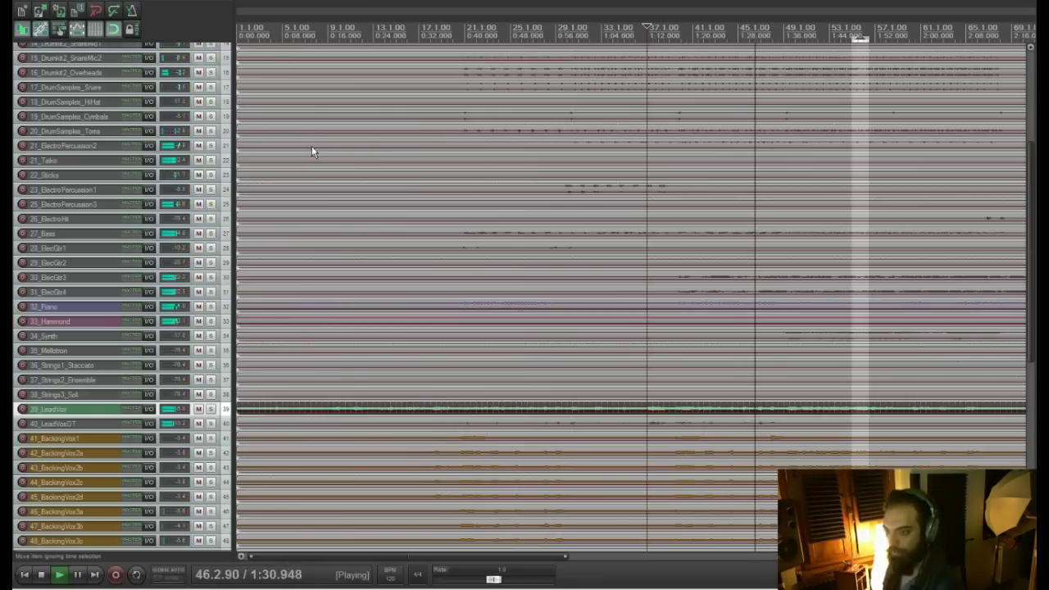
Audition the 08_Drumkit1_Tom3 track in solo and turn its solo off again
scroll(341, 149, up, 4)
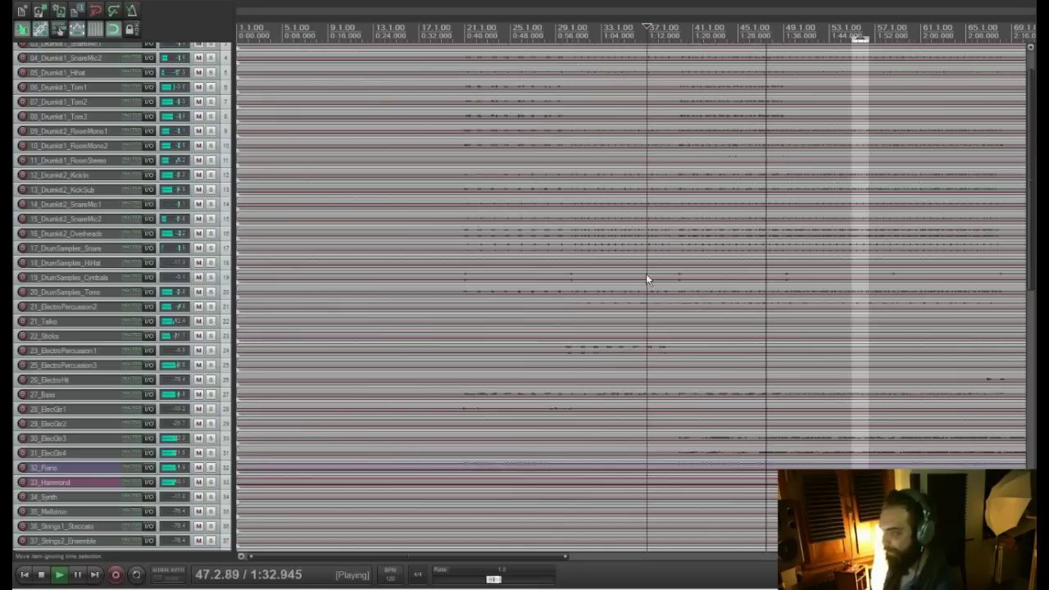
click(210, 116)
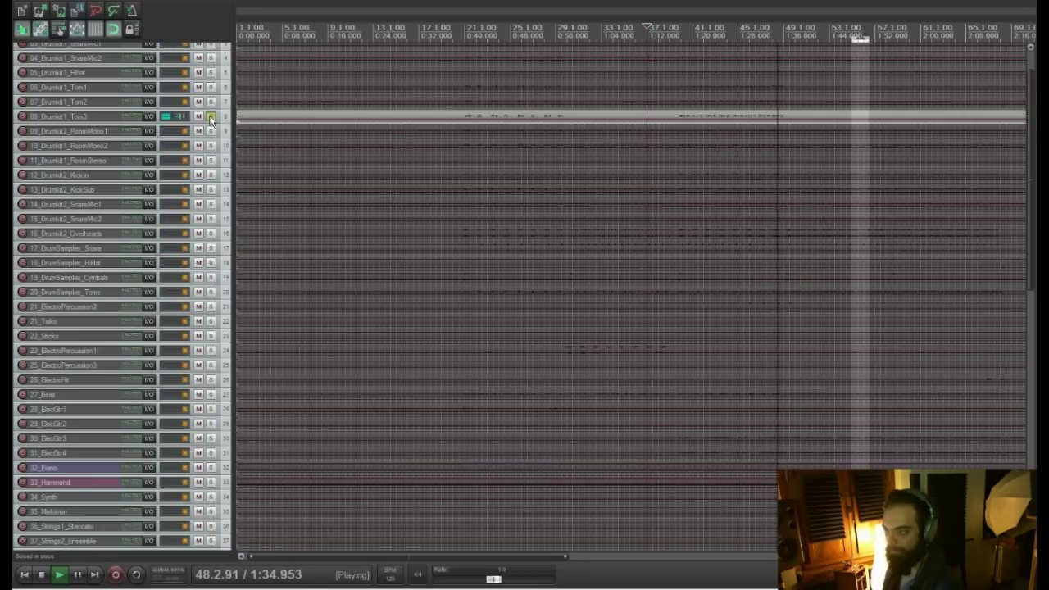
click(210, 116)
Play from bar 21 and audition the 01_Drumkit1_KickIn and 02_Drumkit1_KickOut1 tracks in solo one at a time
scroll(836, 117, up, 2)
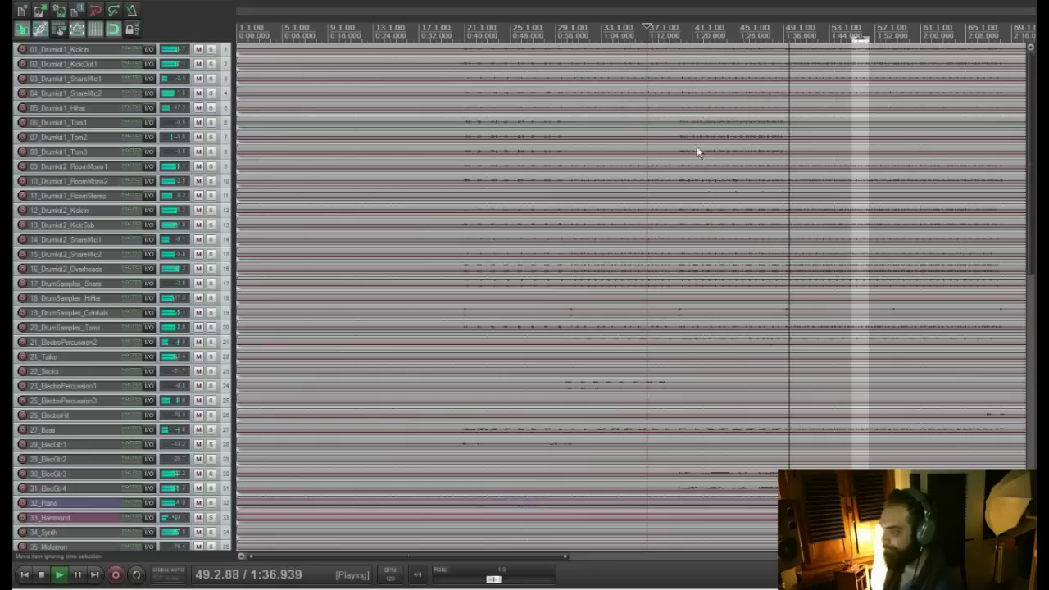
click(475, 59)
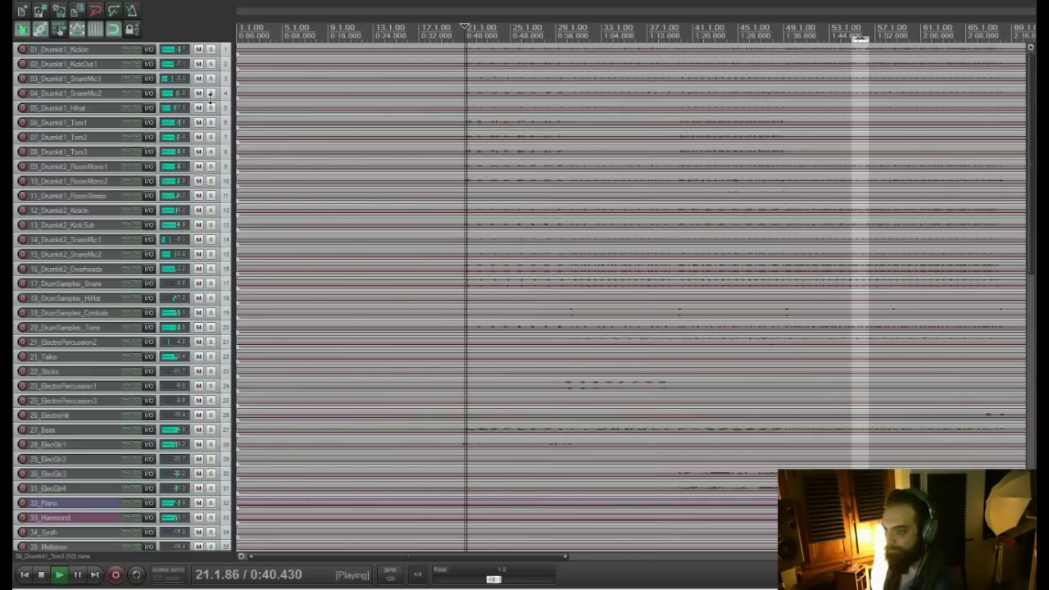
click(212, 49)
click(211, 49)
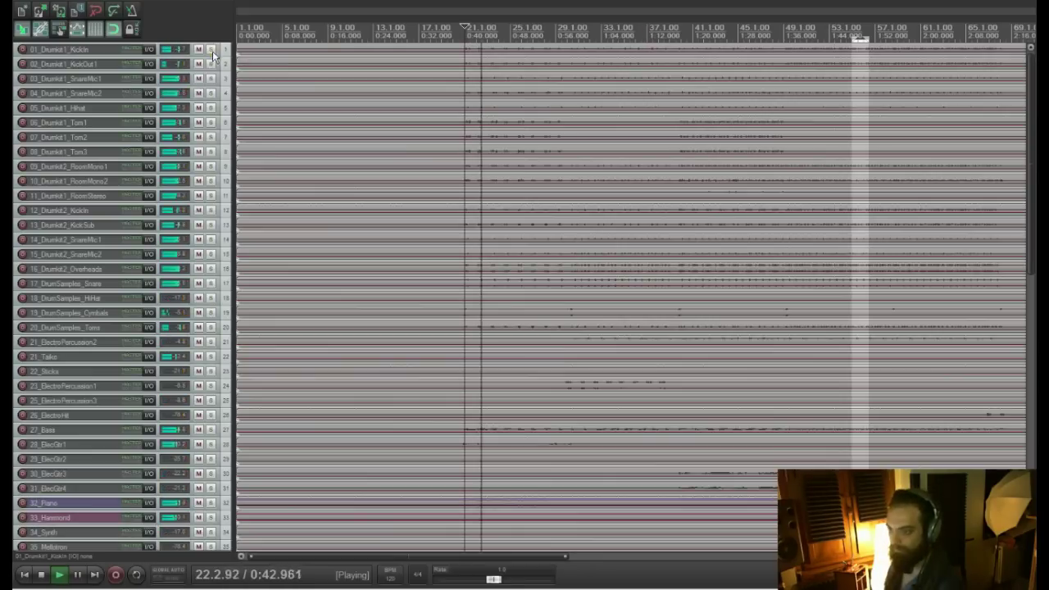
click(211, 64)
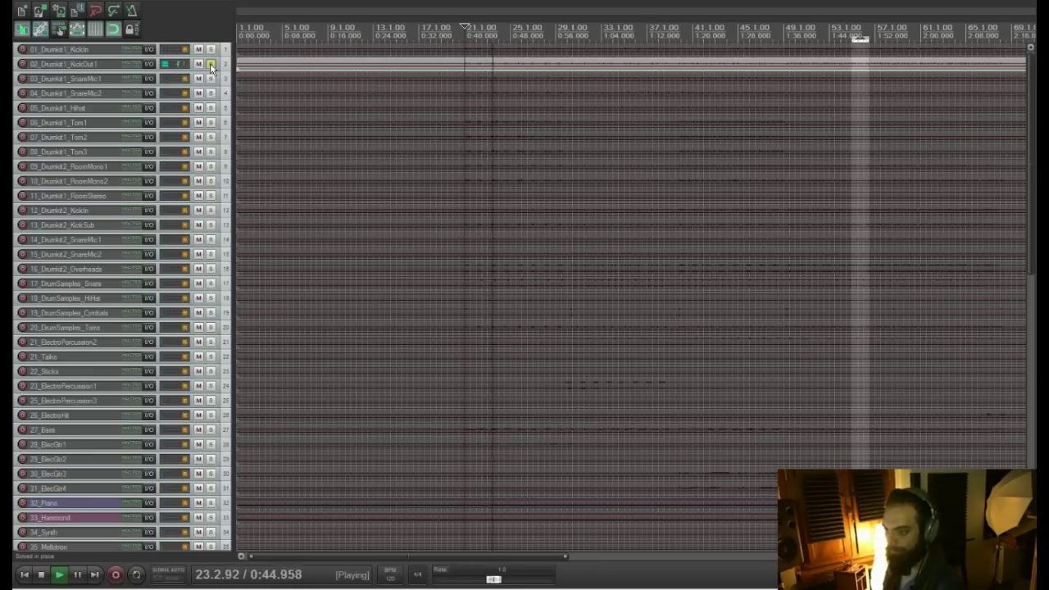
click(211, 64)
Compare the 03_Drumkit1_SnareMic1 and 04_Drumkit1_SnareMic2 tracks by soloing them alternately during playback
click(210, 79)
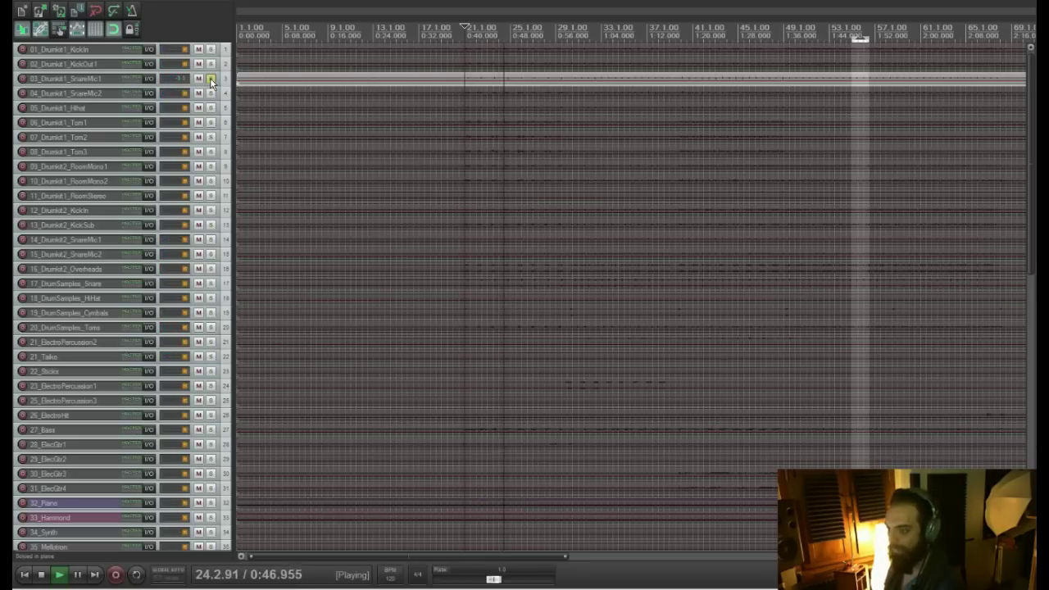
click(210, 78)
click(211, 94)
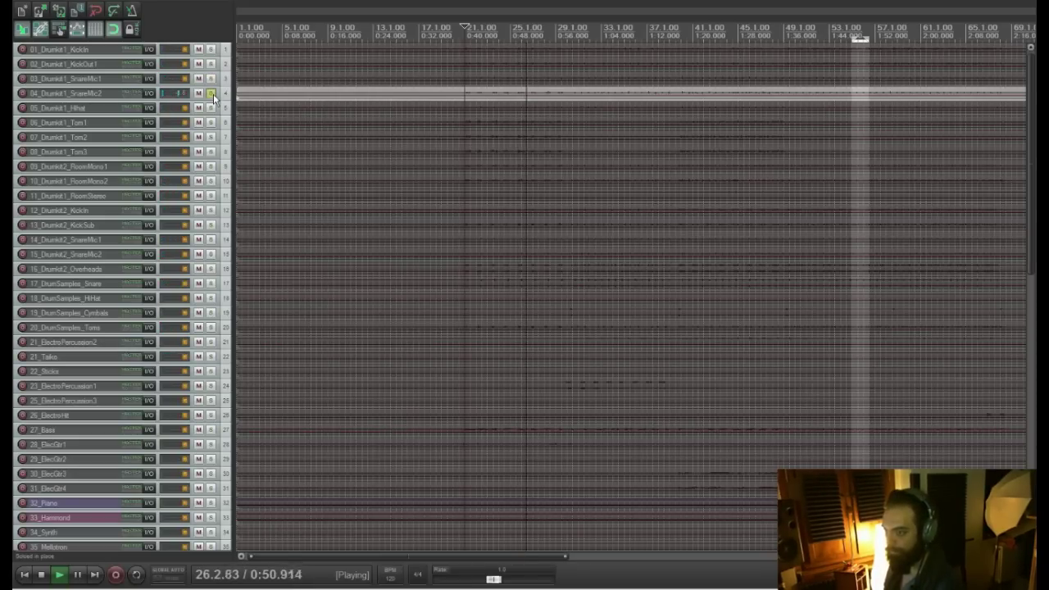
click(211, 93)
click(210, 78)
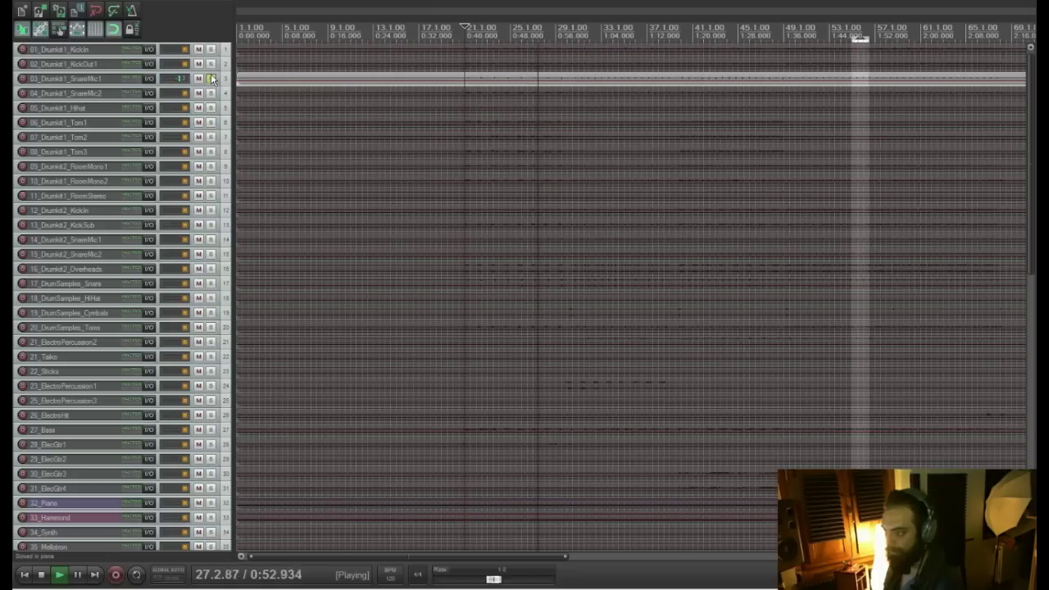
click(210, 94)
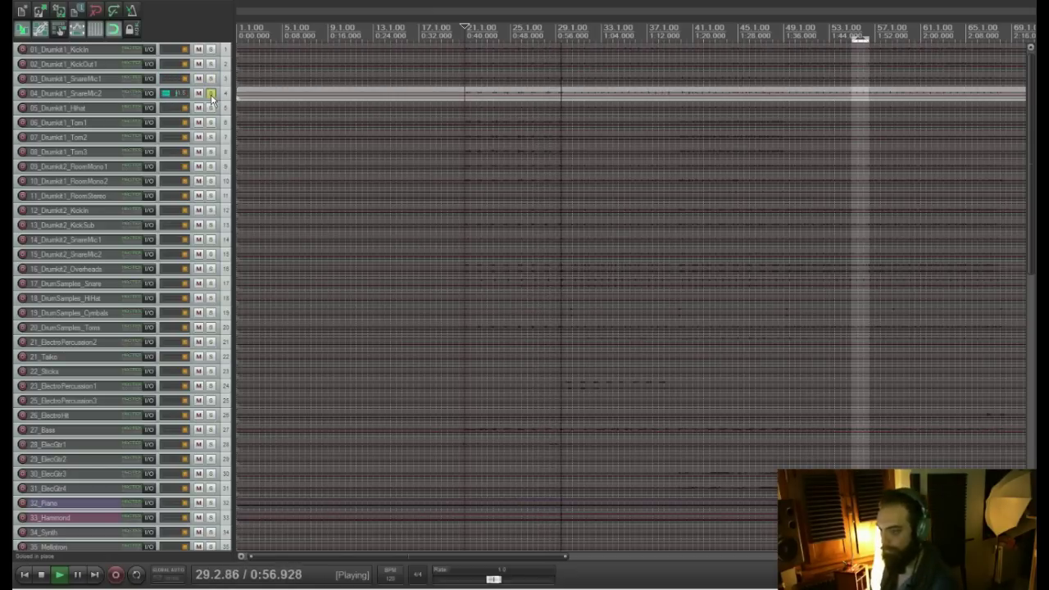
End the 04_Drumkit1_SnareMic2 solo, and audition the 05_Drumkit1_Hihat and 06_Drumkit1_Tom1 tracks in solo one at a time
click(210, 94)
key(space)
click(210, 107)
key(space)
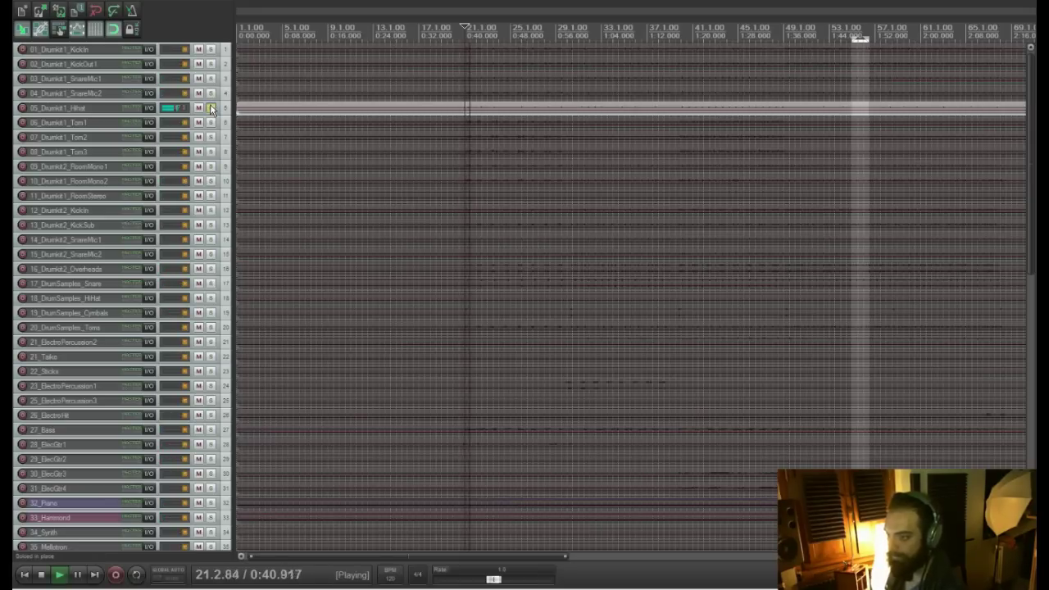
click(210, 108)
key(space)
click(211, 122)
key(space)
click(211, 122)
key(space)
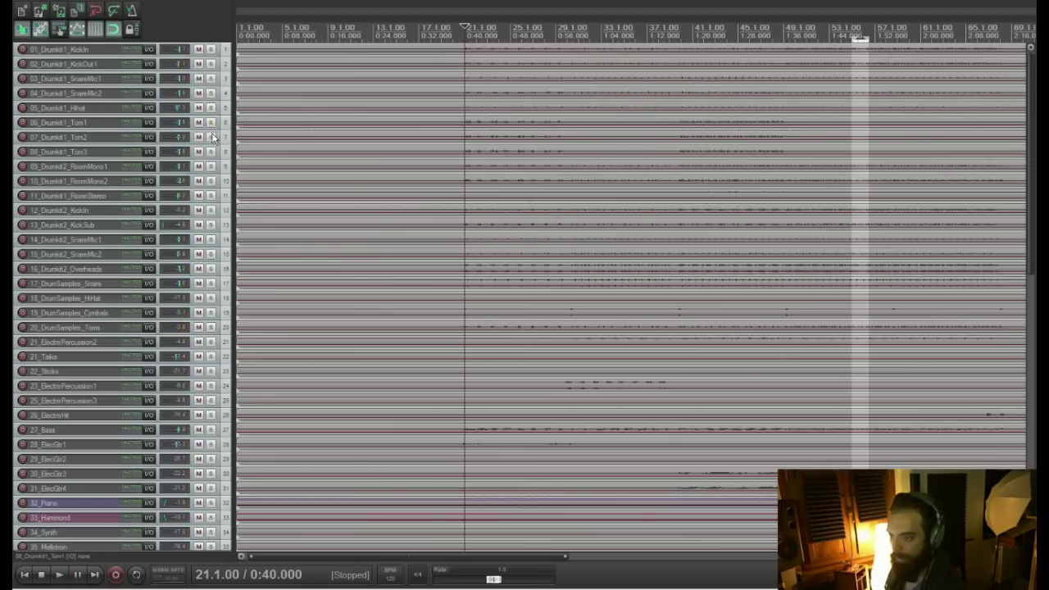
Audition the 09_Drumkit2_RoomMono1, 10_Drumkit1_RoomMono2 and 11_Drumkit1_RoomStereo tracks in solo one after another, turning each solo off again
click(210, 167)
key(space)
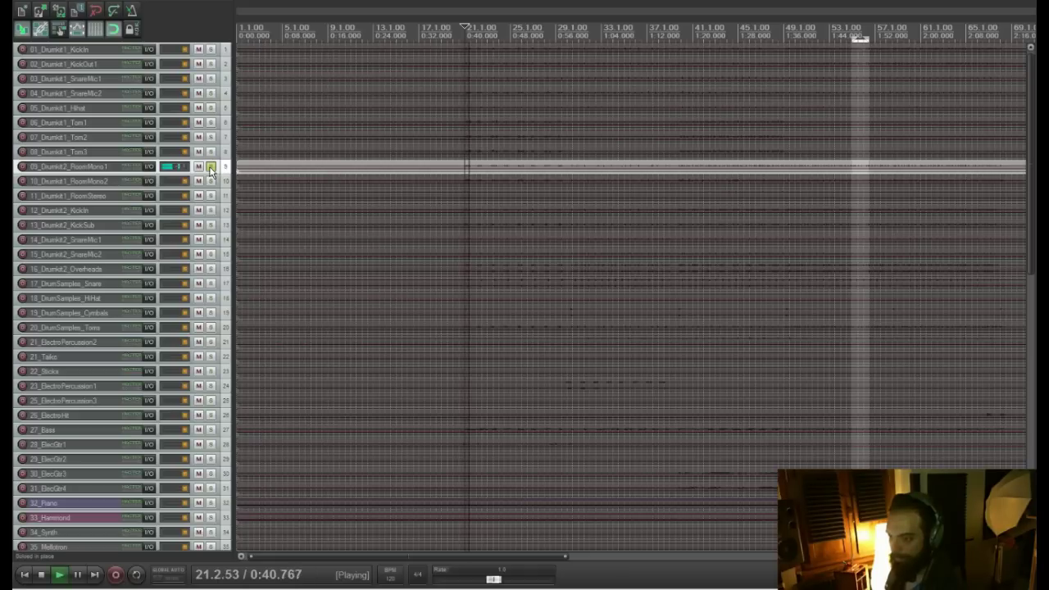
click(211, 181)
click(210, 166)
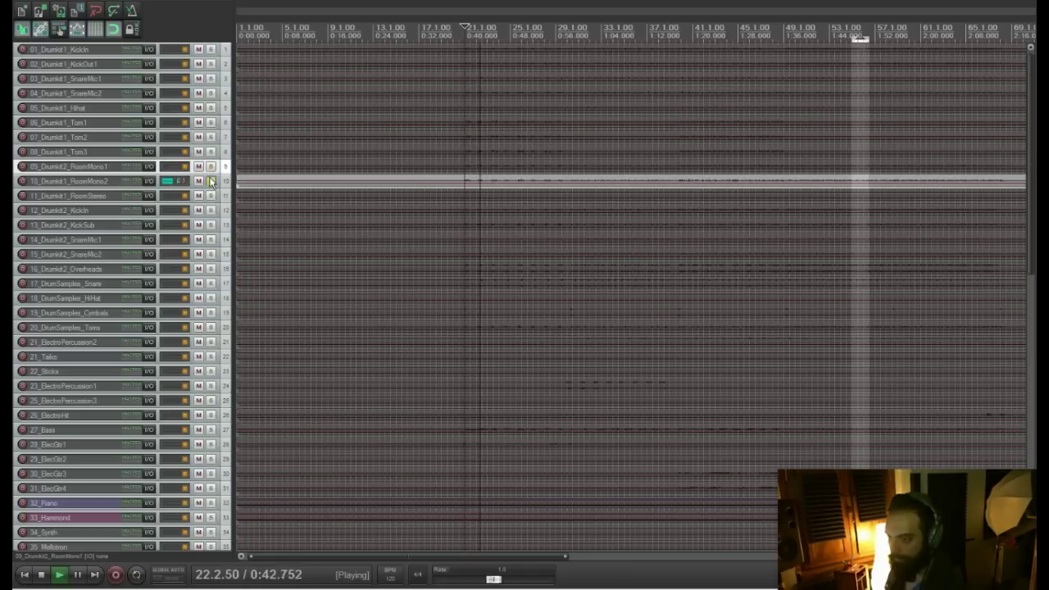
click(211, 182)
click(210, 195)
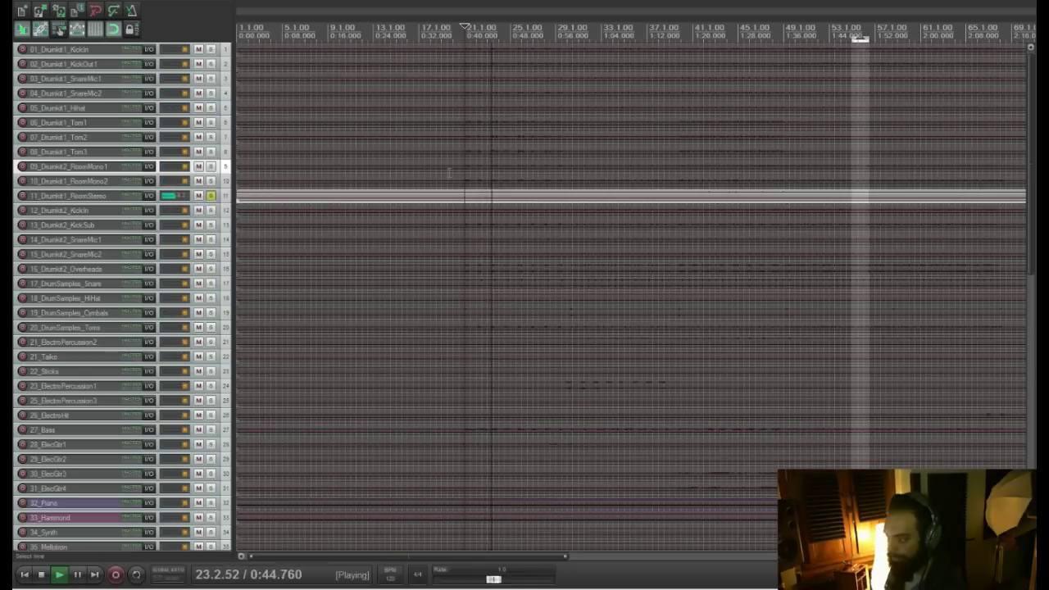
key(space)
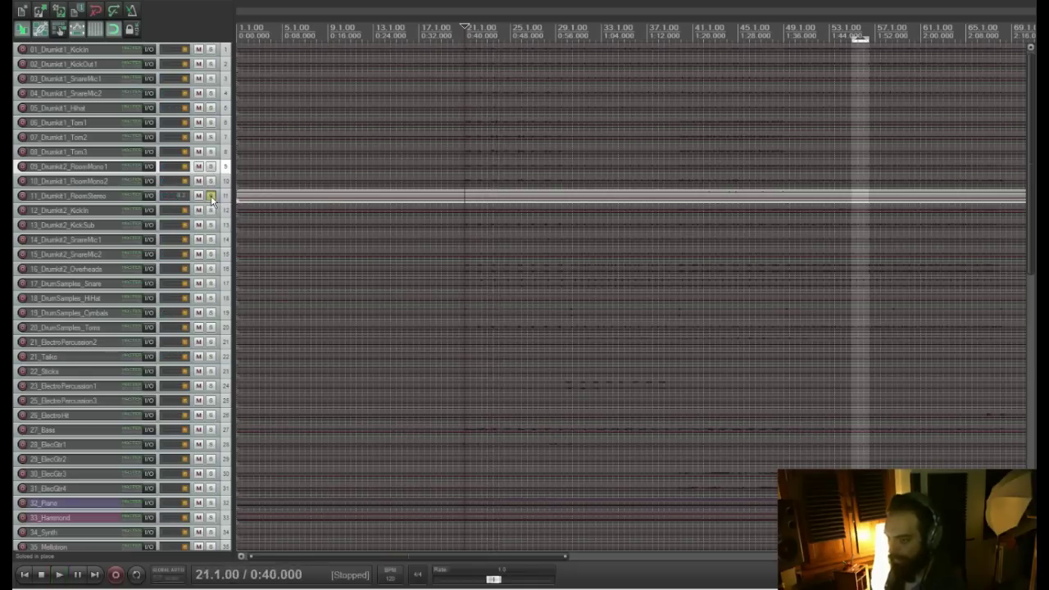
click(211, 196)
Audition the 12_Drumkit2_KickIn and 13_Drumkit2_KickSub tracks in solo one at a time, turning each solo off again
click(210, 210)
key(space)
key(space)
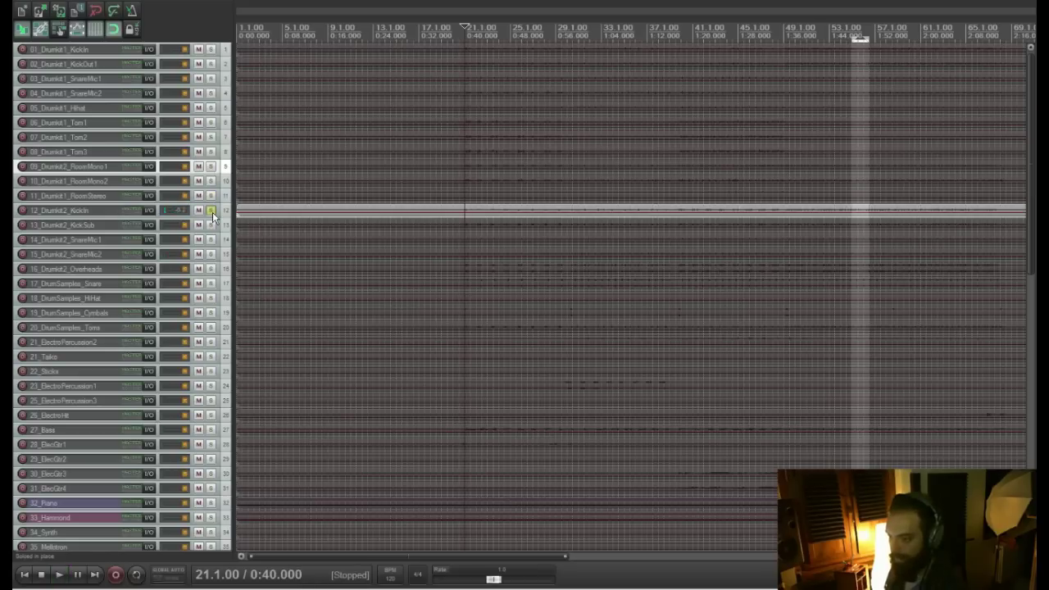
click(210, 211)
click(211, 225)
key(space)
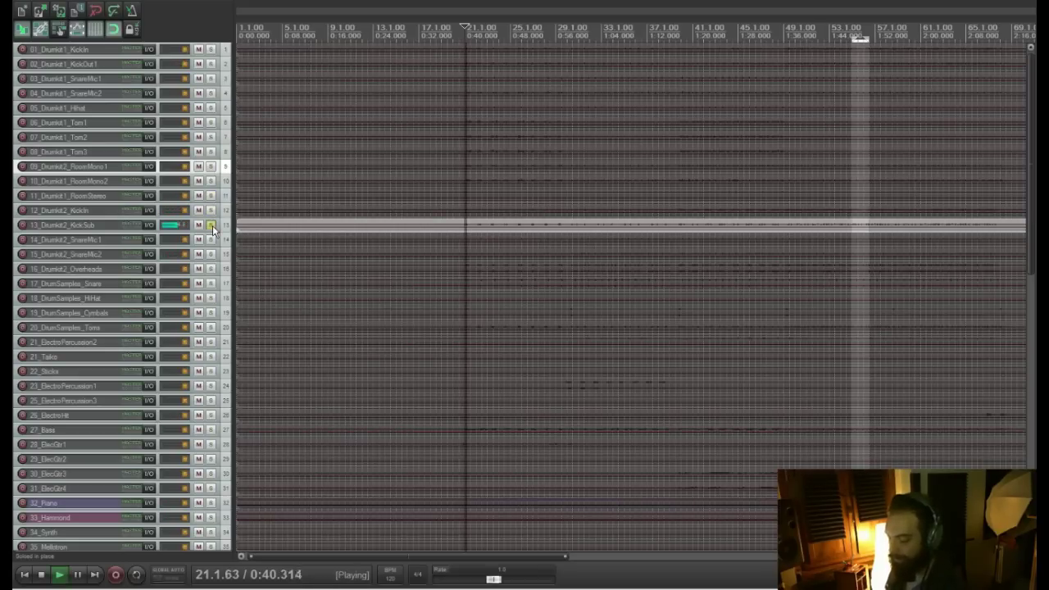
click(210, 225)
key(space)
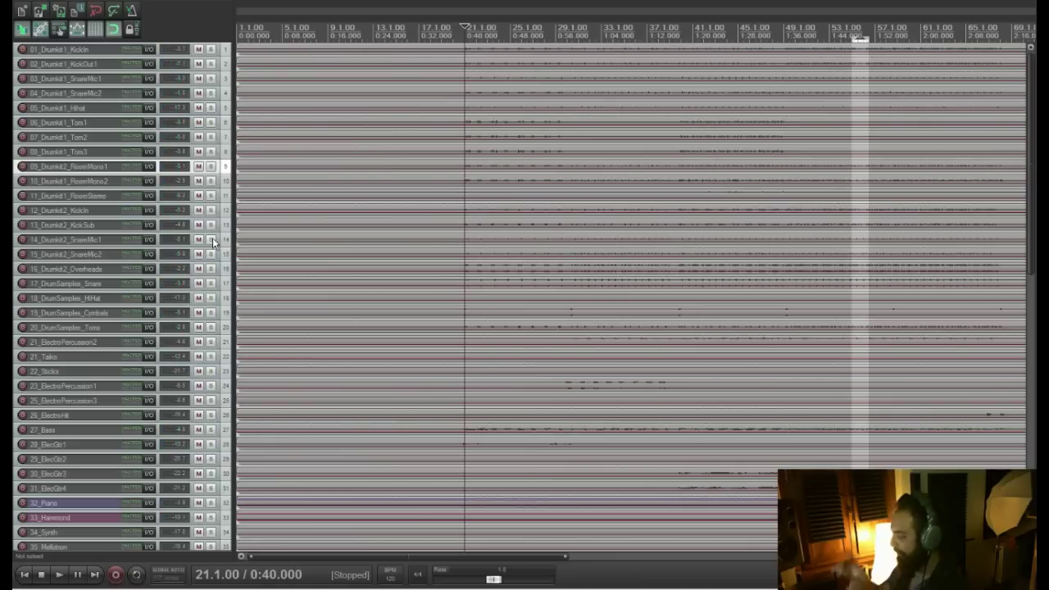
Audition the 14_Drumkit2_SnareMic1 and 15_Drumkit2_SnareMic2 tracks in solo one at a time, turning each solo off again
click(211, 239)
key(space)
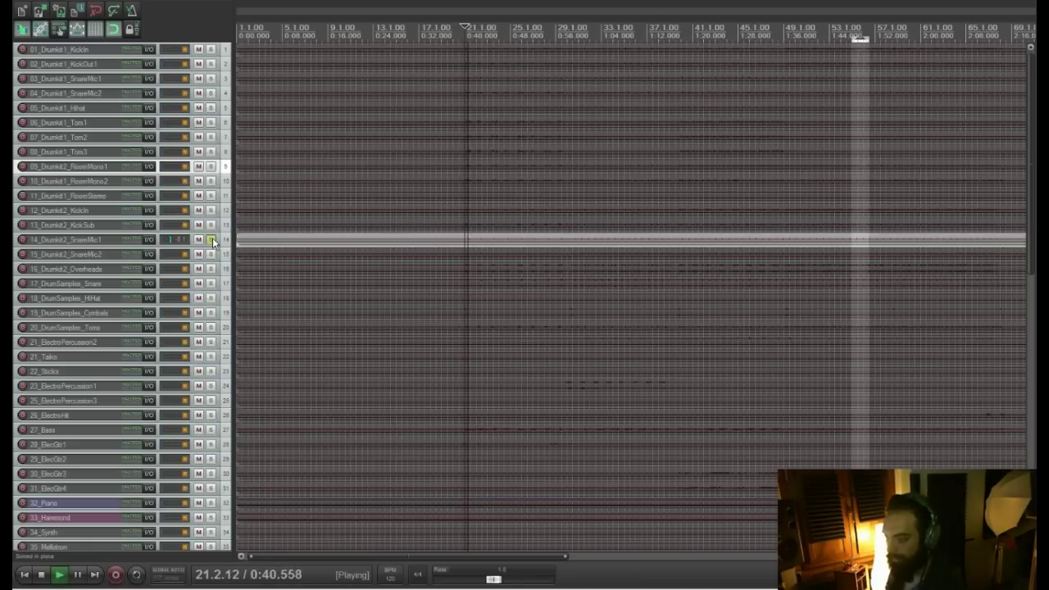
key(space)
click(211, 239)
click(211, 253)
key(space)
key(space)
click(212, 254)
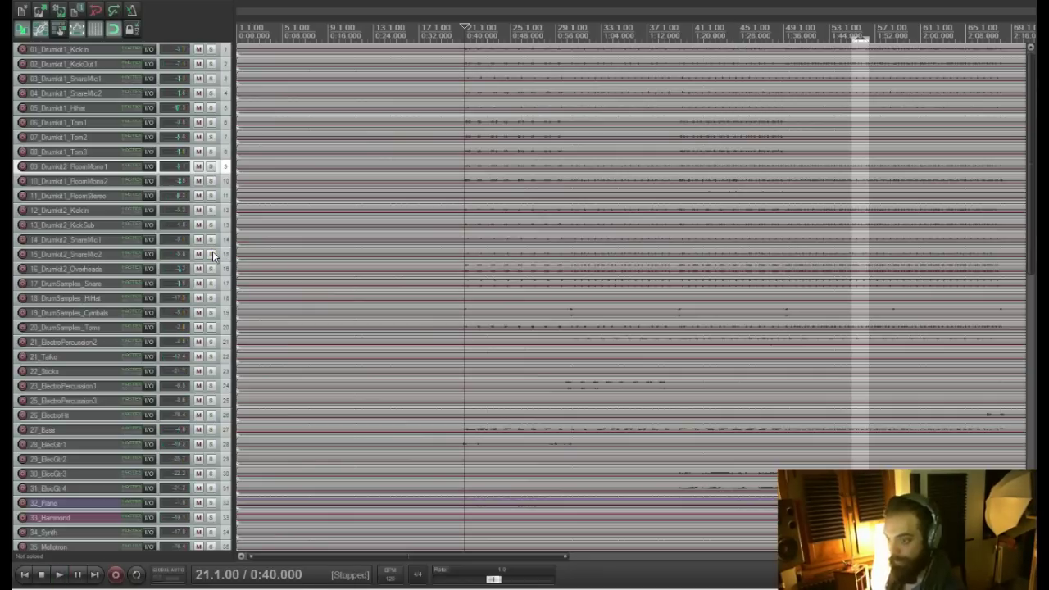
Audition the 17_DrumSamples_Snare and 18_DrumSamples_HiHat tracks in solo one at a time, turning each solo off again
click(86, 210)
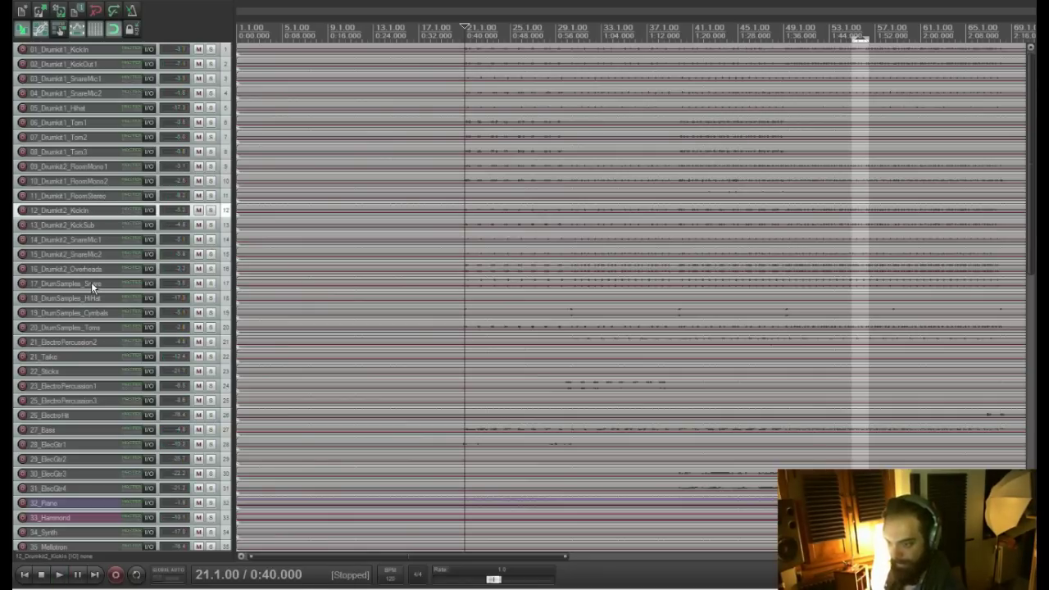
click(91, 282)
click(211, 282)
key(space)
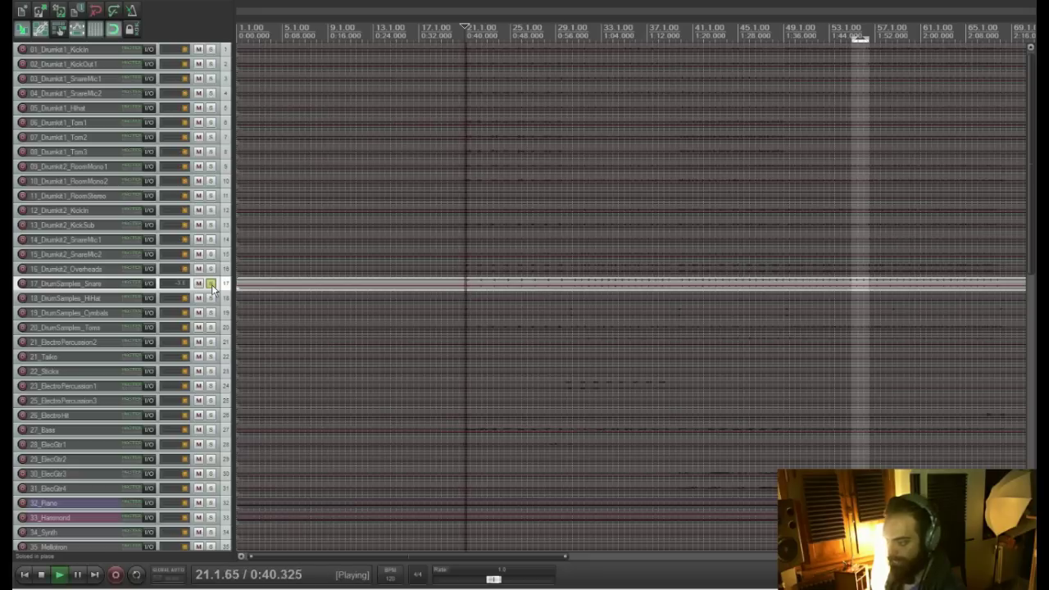
key(space)
click(211, 284)
click(210, 299)
key(space)
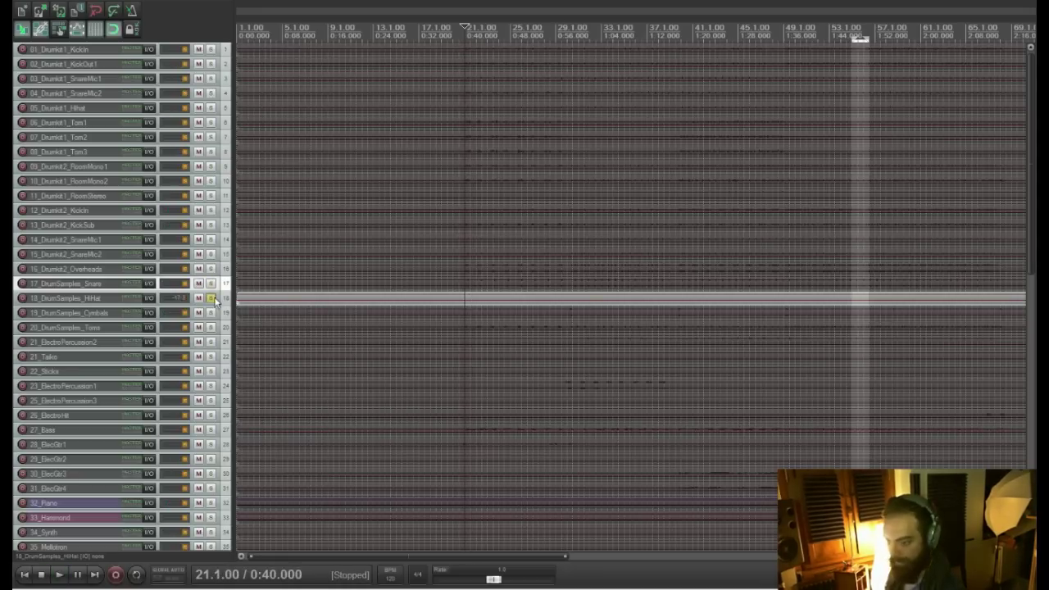
click(212, 298)
Audition the 19_DrumSamples_Cymbals and 20_DrumSamples_Toms tracks in solo one at a time, turning each solo off again
click(210, 313)
key(space)
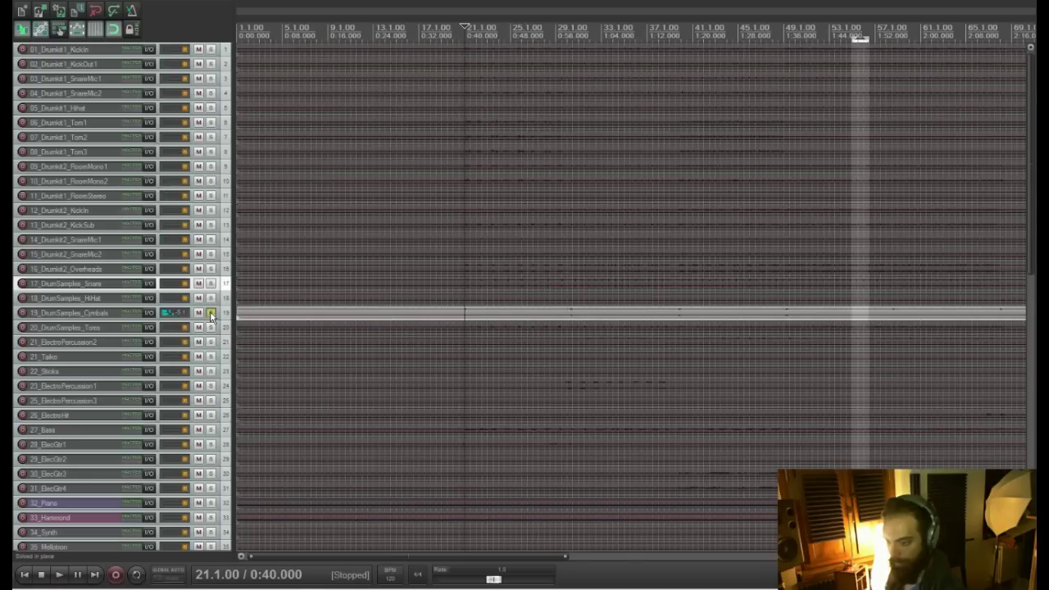
click(211, 313)
click(211, 327)
key(space)
key(space)
click(210, 327)
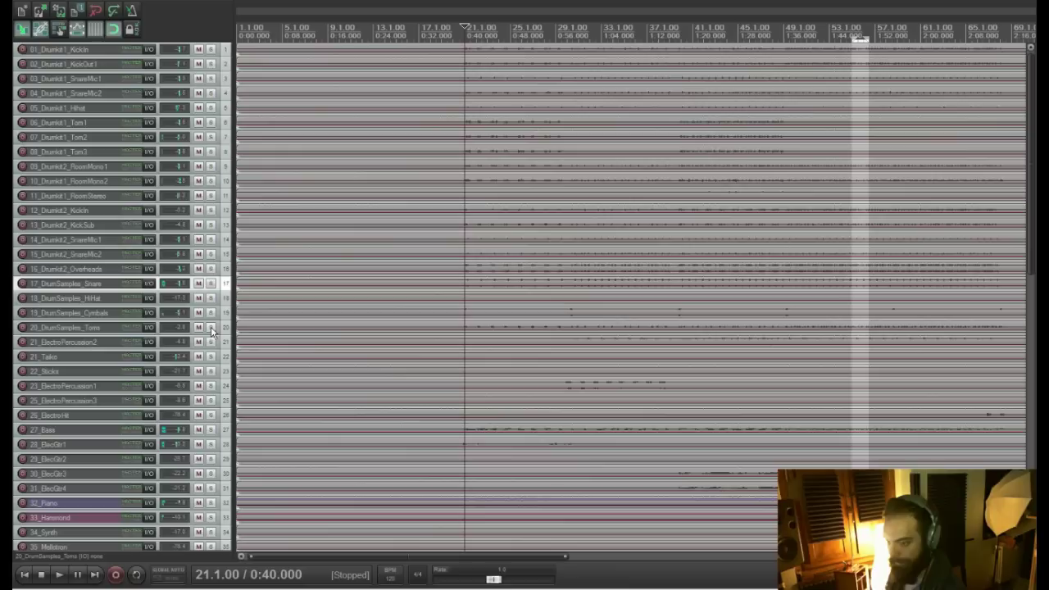
Audition the 21_ElectroPercussion2 track in solo from position 32.3.00 and turn its solo off again
click(211, 341)
key(space)
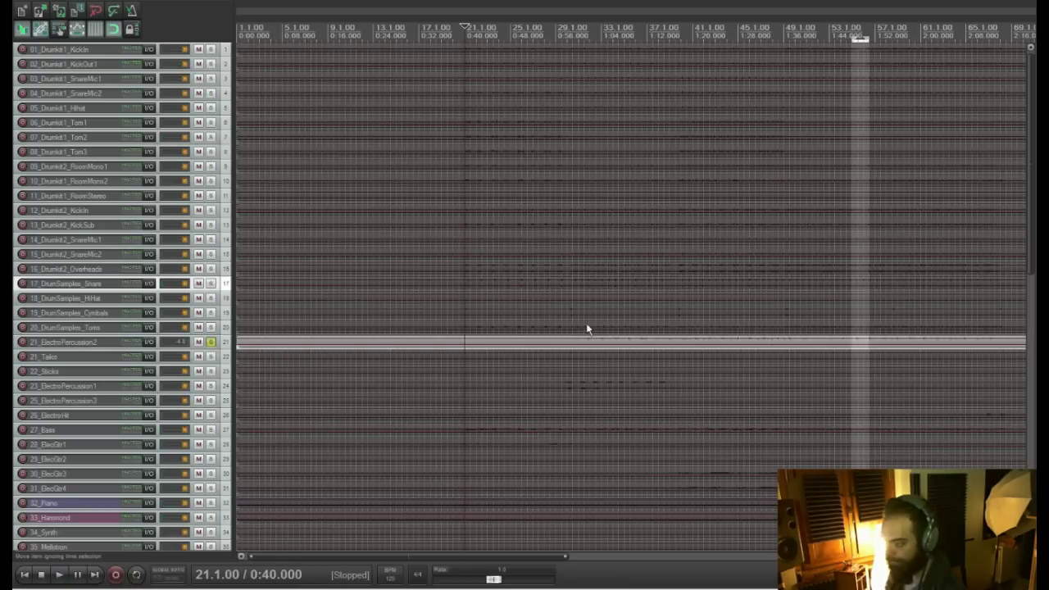
click(596, 343)
key(space)
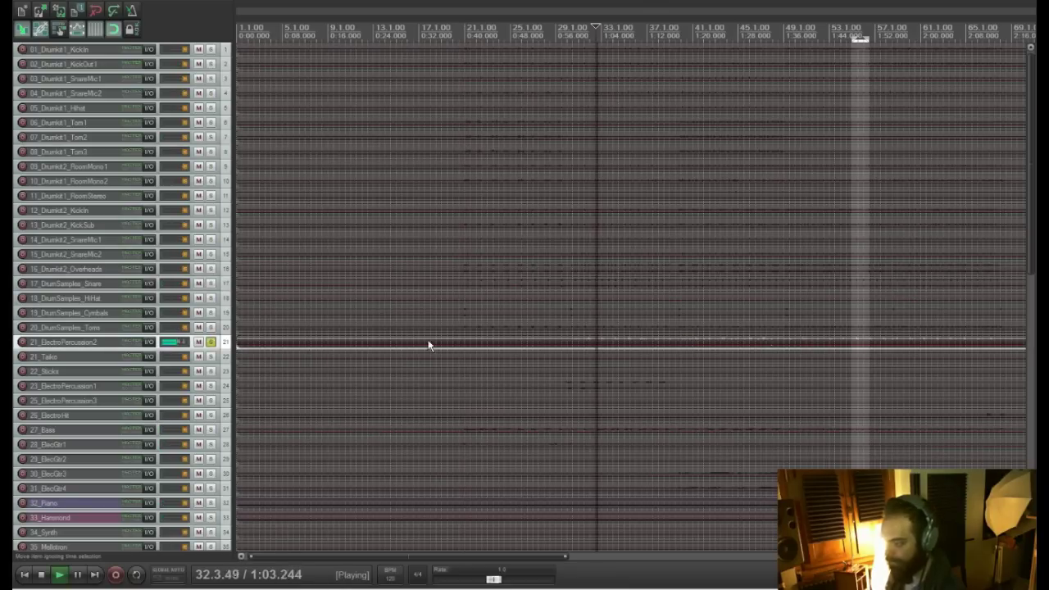
key(space)
click(210, 343)
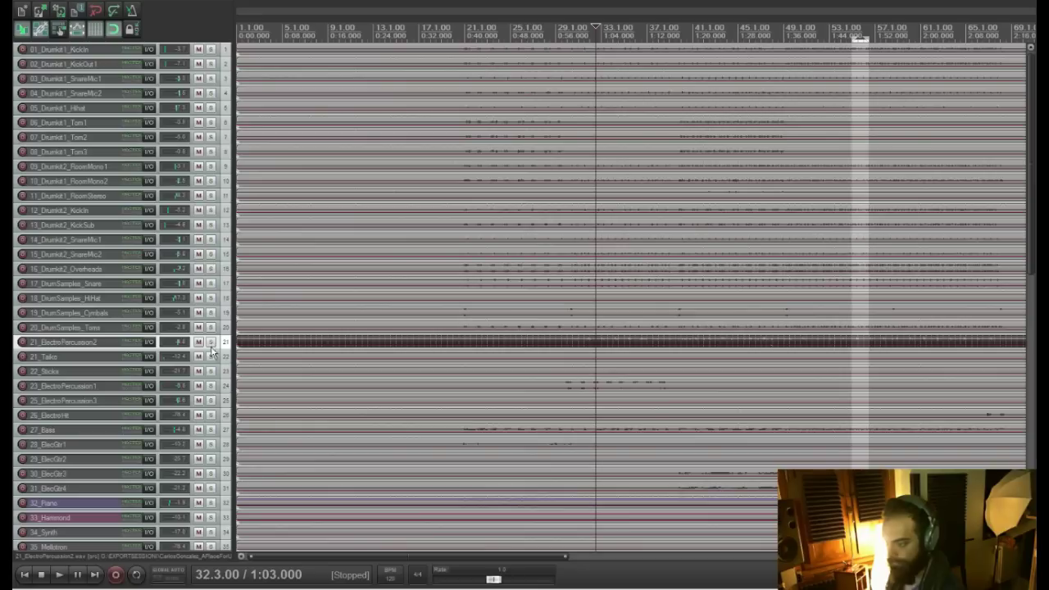
Audition the 21_Taiko and 22_Sticks tracks in solo one at a time, turning each solo off again
click(211, 356)
key(space)
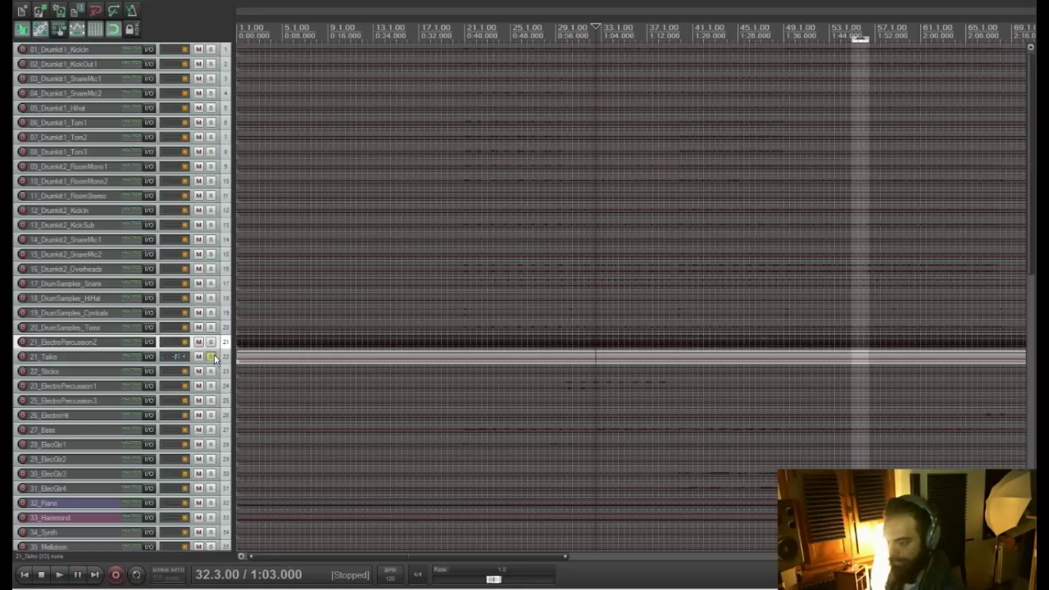
click(211, 356)
click(211, 371)
key(space)
key(space)
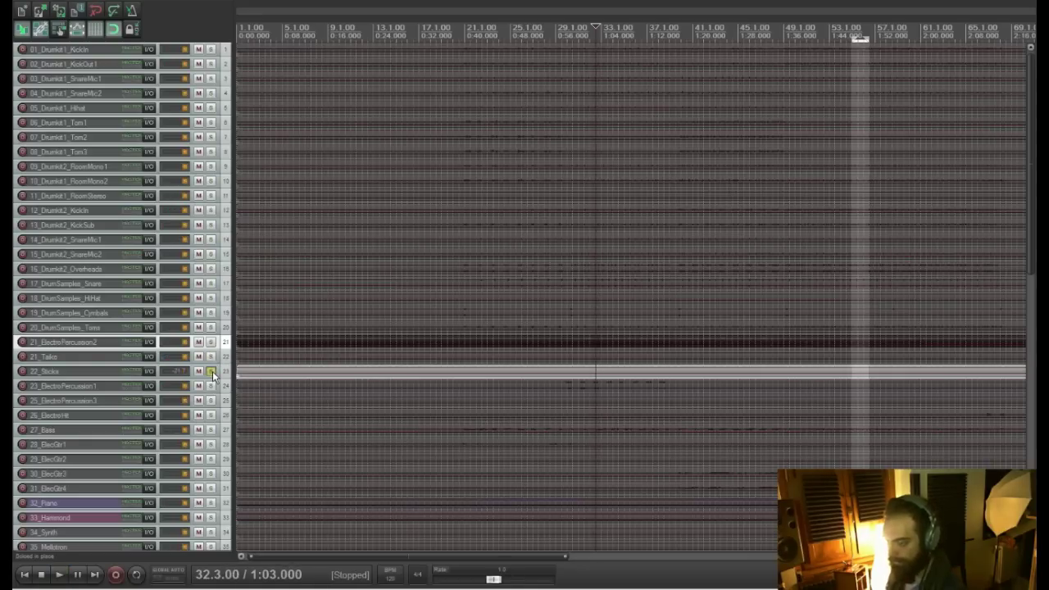
click(211, 372)
Audition the 23_ElectroPercussion1, 25_ElectroPercussion3 and 27_Bass tracks in solo one after another, turning each solo off again
click(210, 385)
key(space)
click(211, 385)
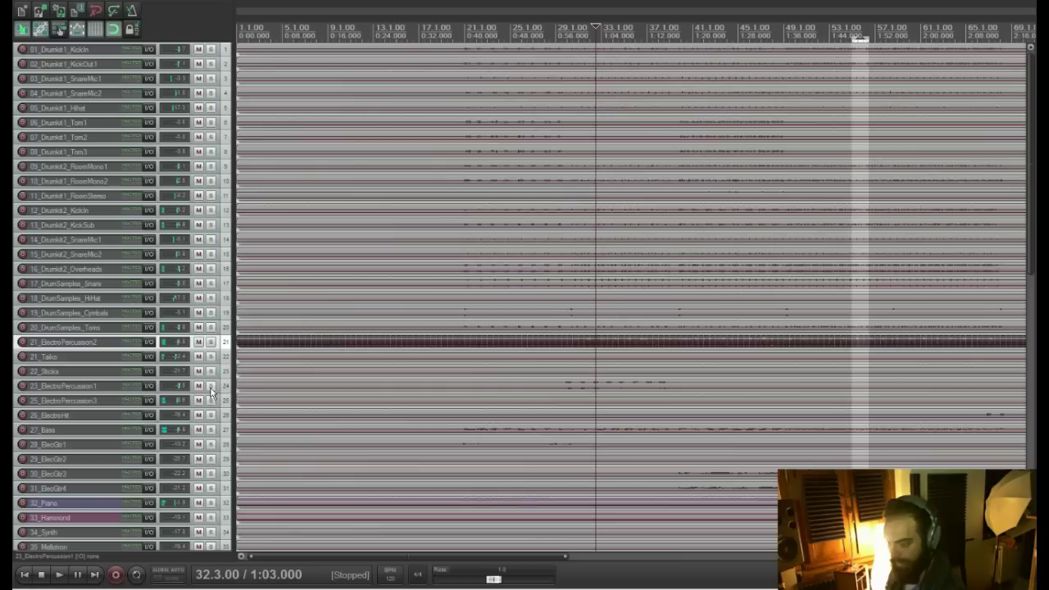
click(211, 399)
click(210, 400)
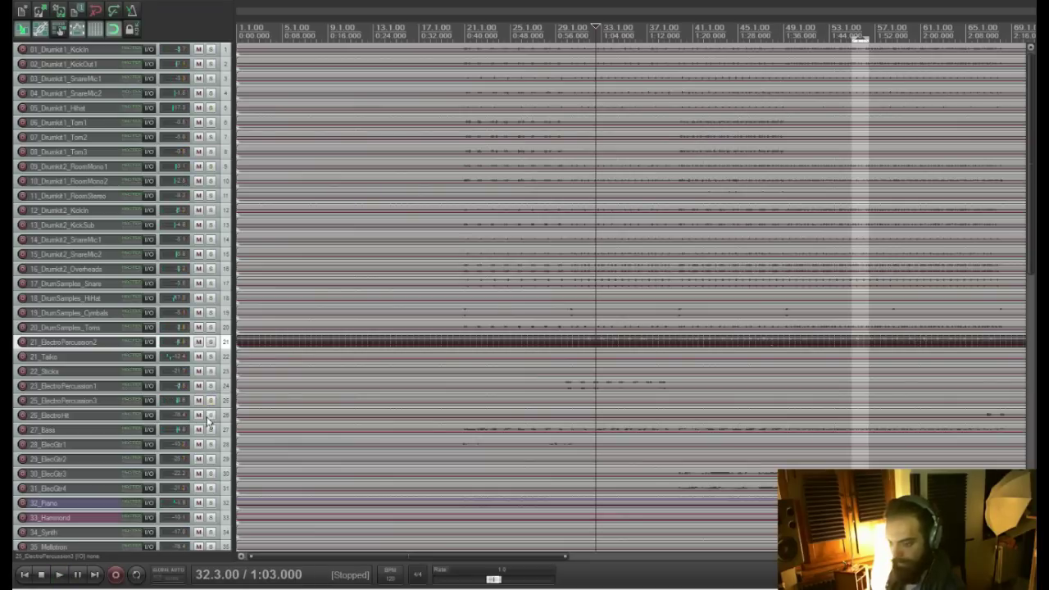
click(211, 430)
key(space)
key(space)
click(211, 430)
Audition the 28_ElecGtr1 track in solo from position 28.3.00 and turn its solo off again
click(211, 444)
click(549, 439)
key(space)
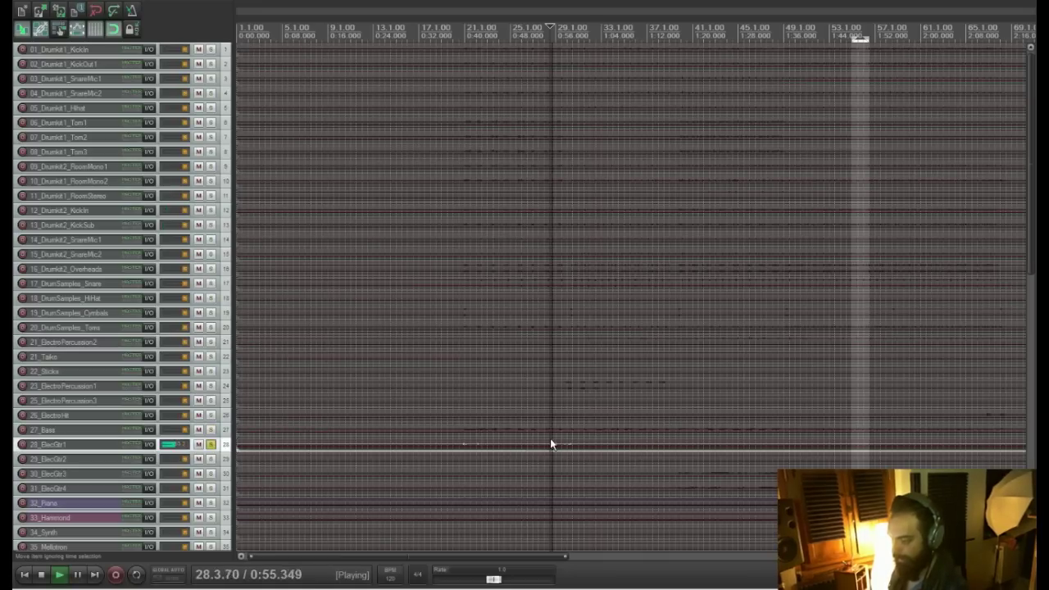
key(space)
click(210, 444)
Audition the 30_ElecGtr3 track in solo from bar 43 and turn its solo off again
click(211, 474)
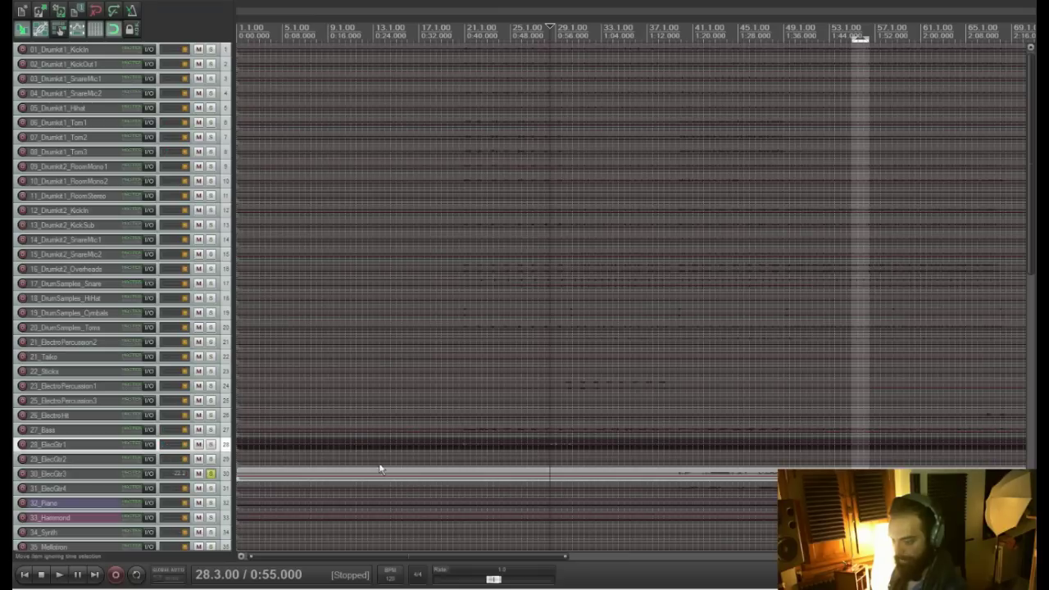
click(718, 474)
key(space)
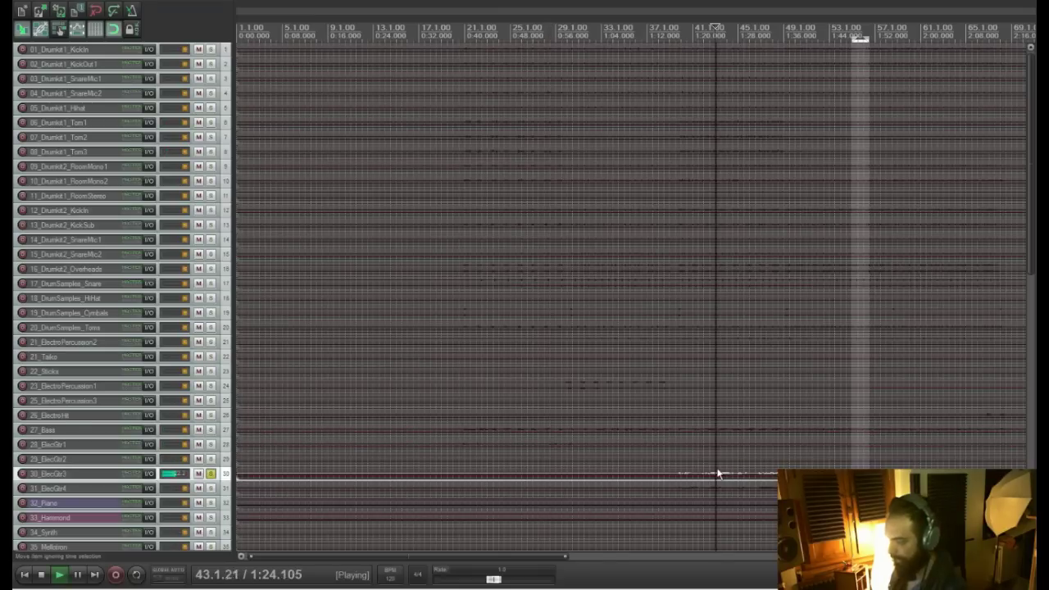
click(210, 473)
key(space)
Play the full mix from bar 27 with the guitar, keys and vocal tracks in view, and stop playback
drag(1030, 255, 973, 213)
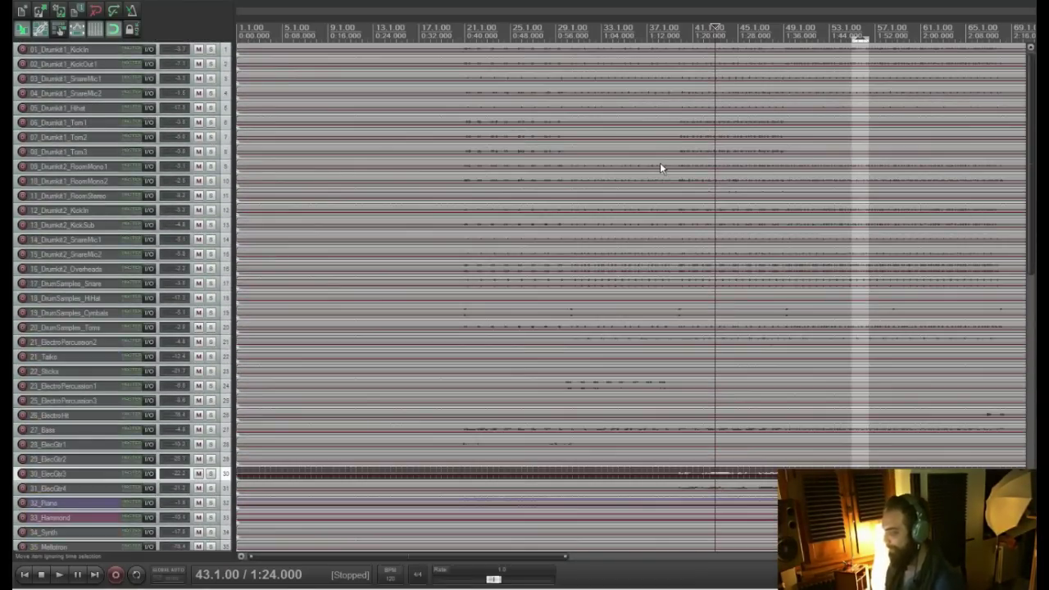
drag(1035, 221, 1014, 352)
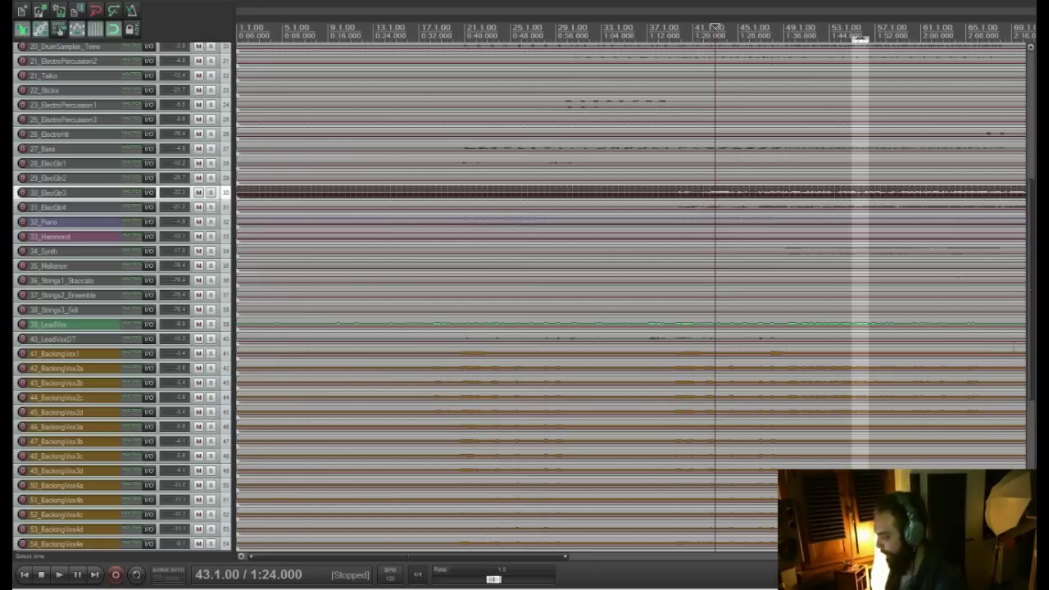
click(532, 27)
key(space)
key(space)
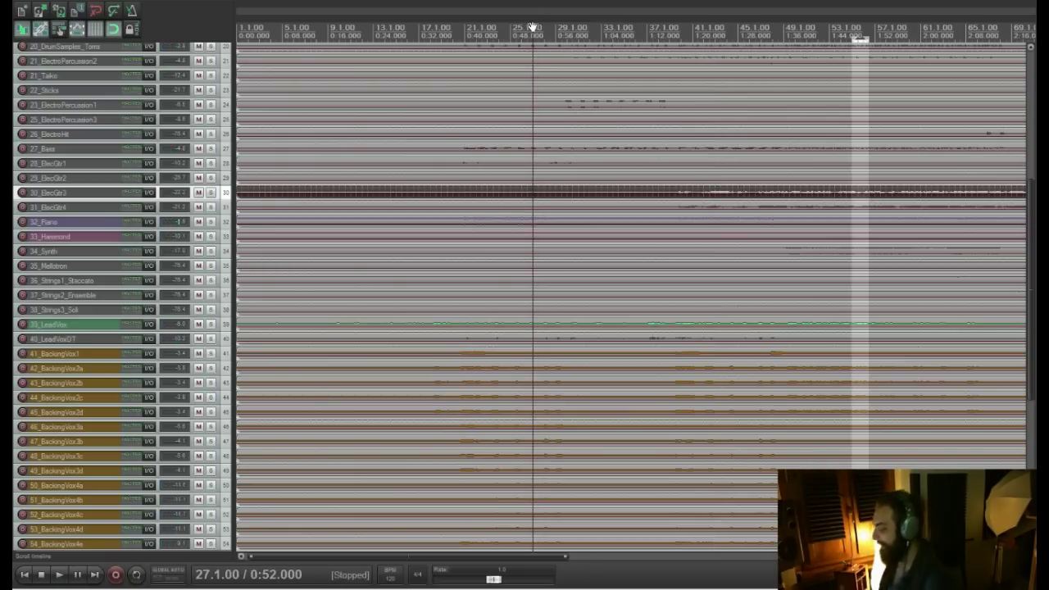
key(space)
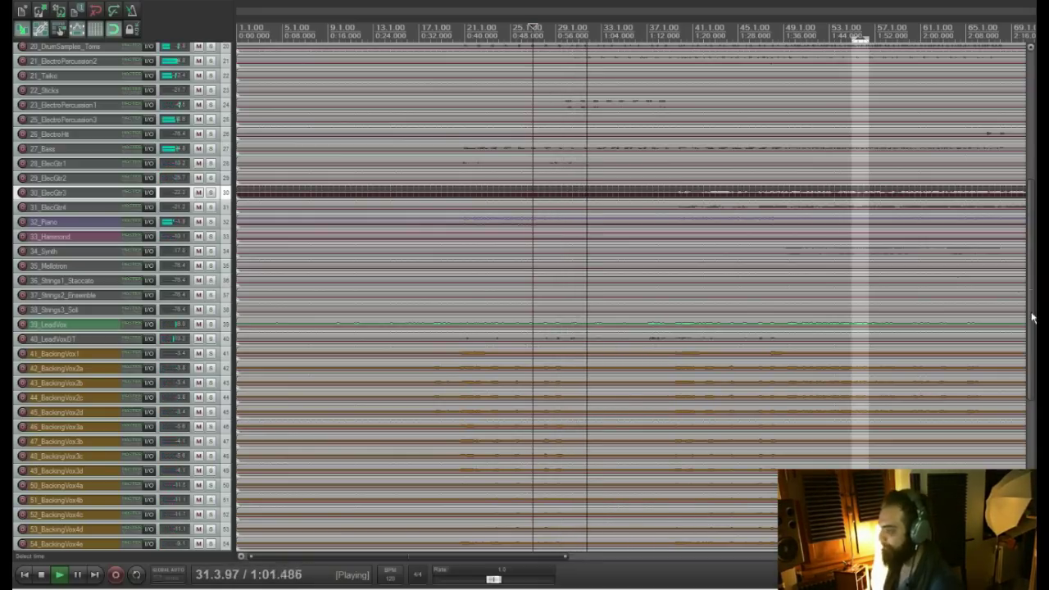
mouse_move(1033, 317)
mouse_down()
mouse_move(1031, 232)
mouse_move(1016, 187)
mouse_move(1032, 299)
mouse_up()
key(space)
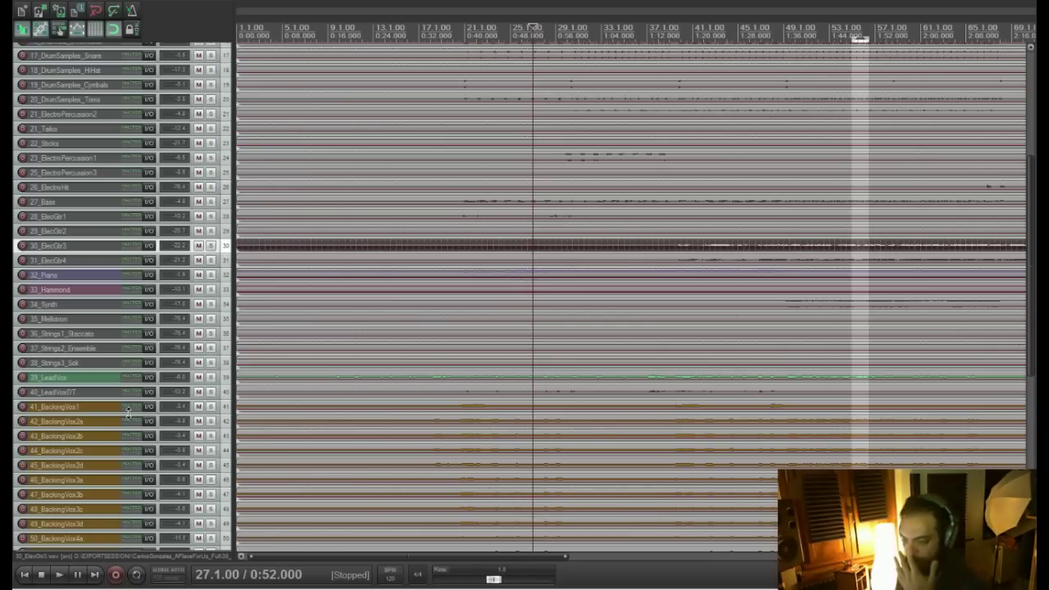
Solo the 39_LeadVox track and enlarge its track height to show the vocal waveform
click(212, 378)
click(104, 376)
drag(111, 547, 93, 498)
Play the soloed 39_LeadVox track from bar 4 with its waveform zoomed in horizontally, and stop playback
click(272, 405)
key(space)
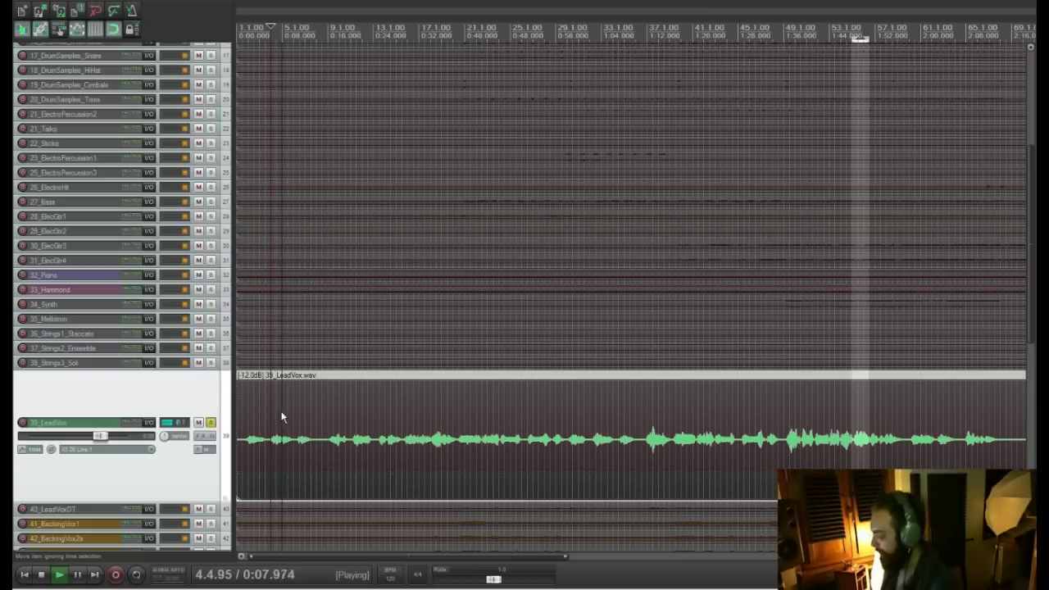
scroll(281, 418, up, 3)
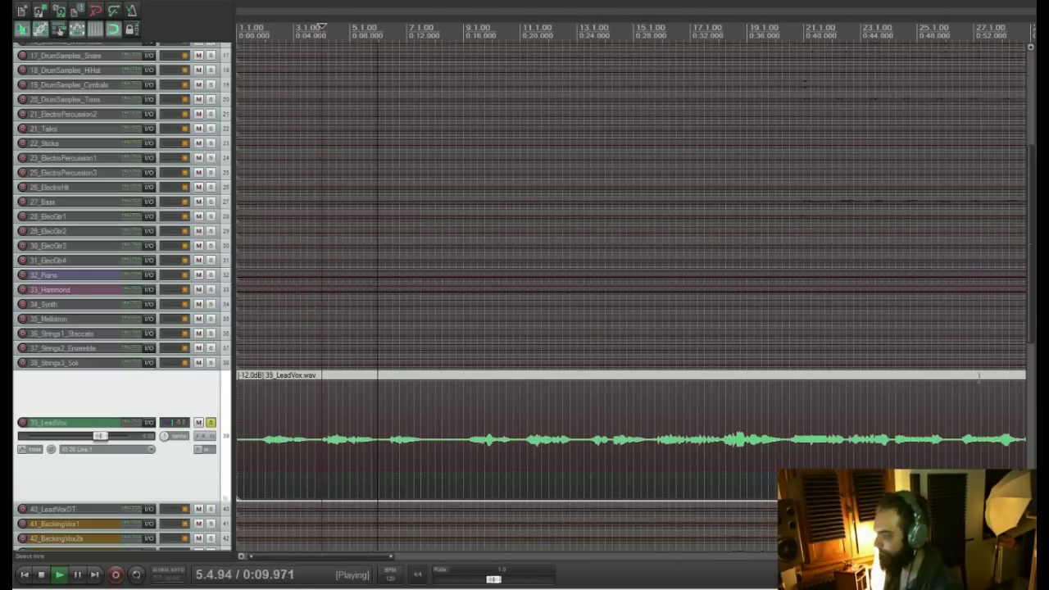
scroll(482, 366, down, 2)
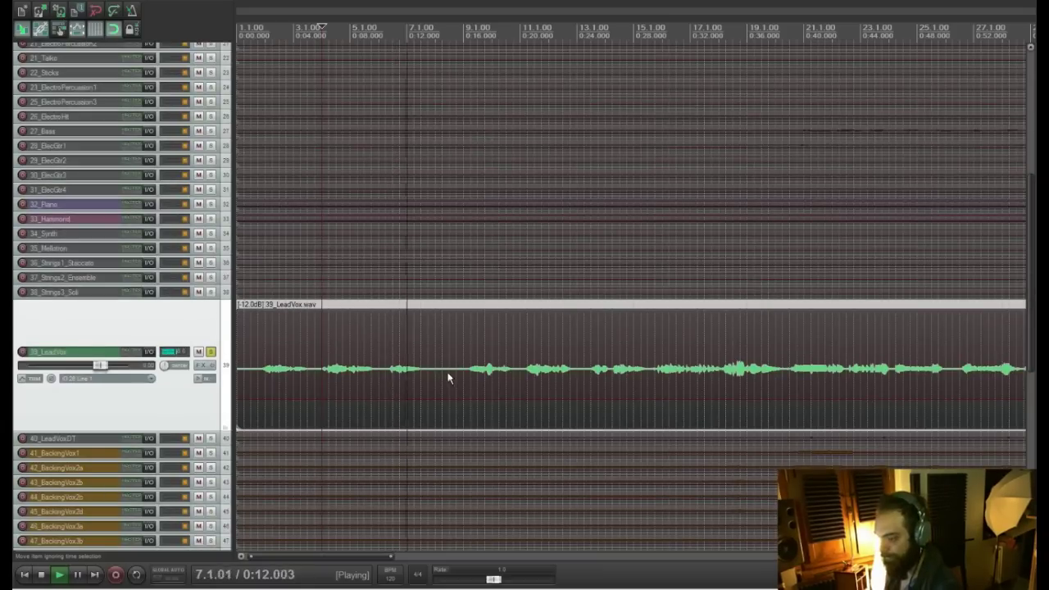
key(space)
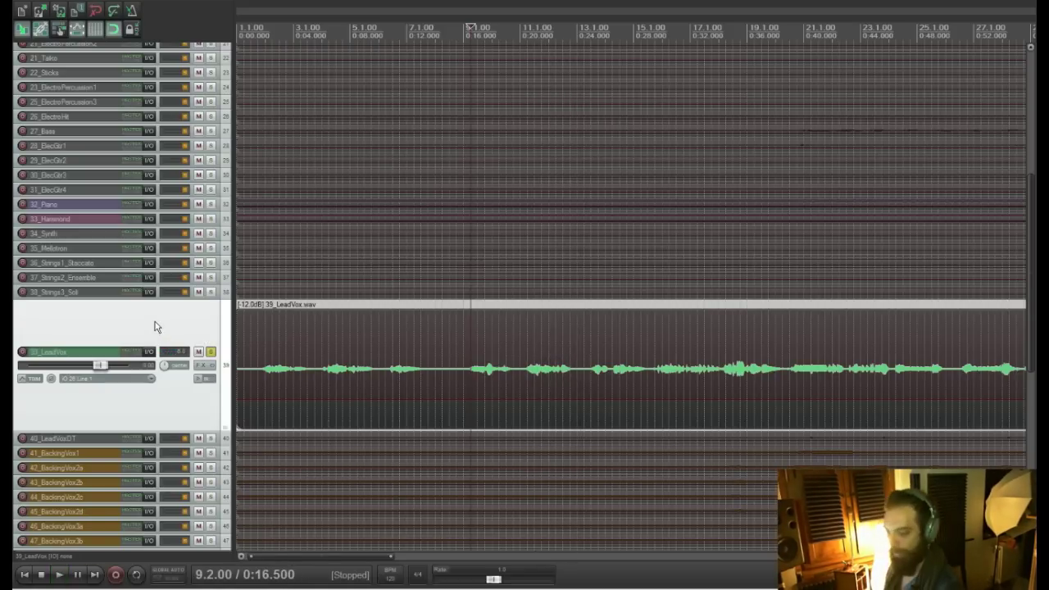
Insert the NLS Channel Stereo (Waves) plugin on the 39_LeadVox track and place its window over the arrangement
click(203, 365)
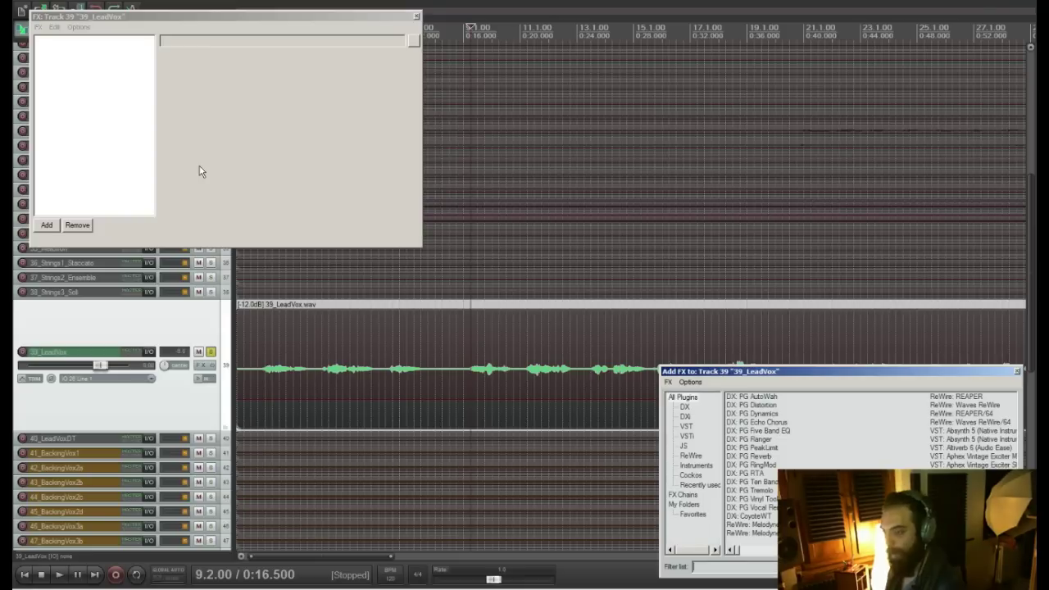
click(736, 566)
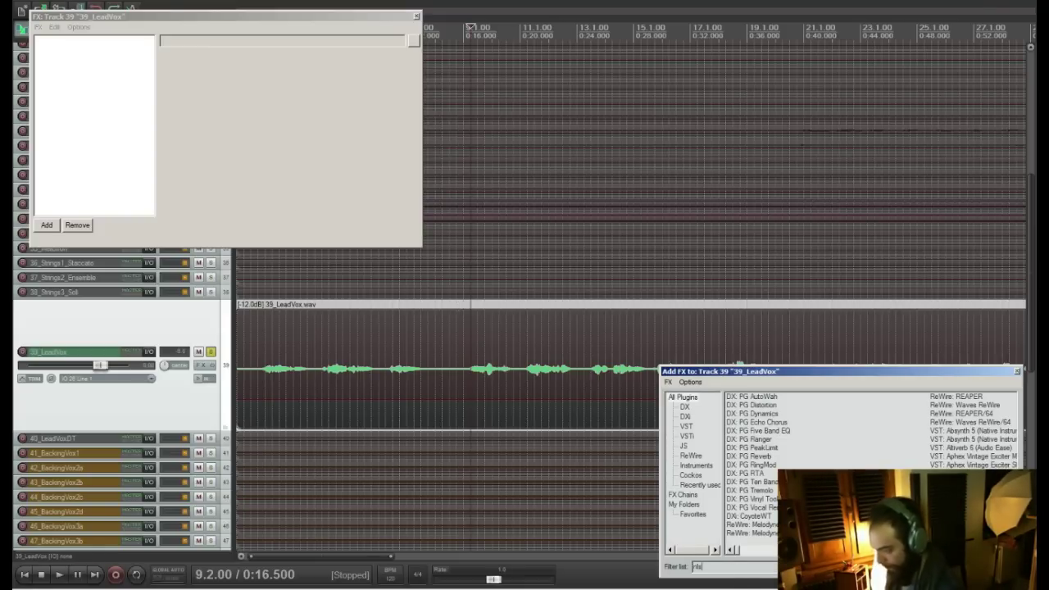
text(nls)
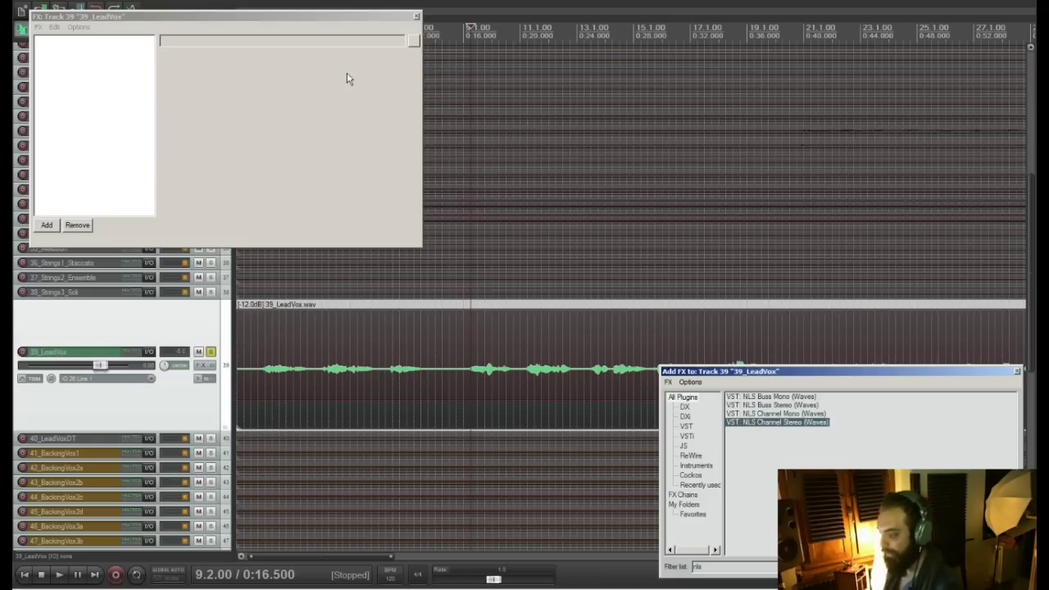
key(Return)
drag(225, 17, 680, 70)
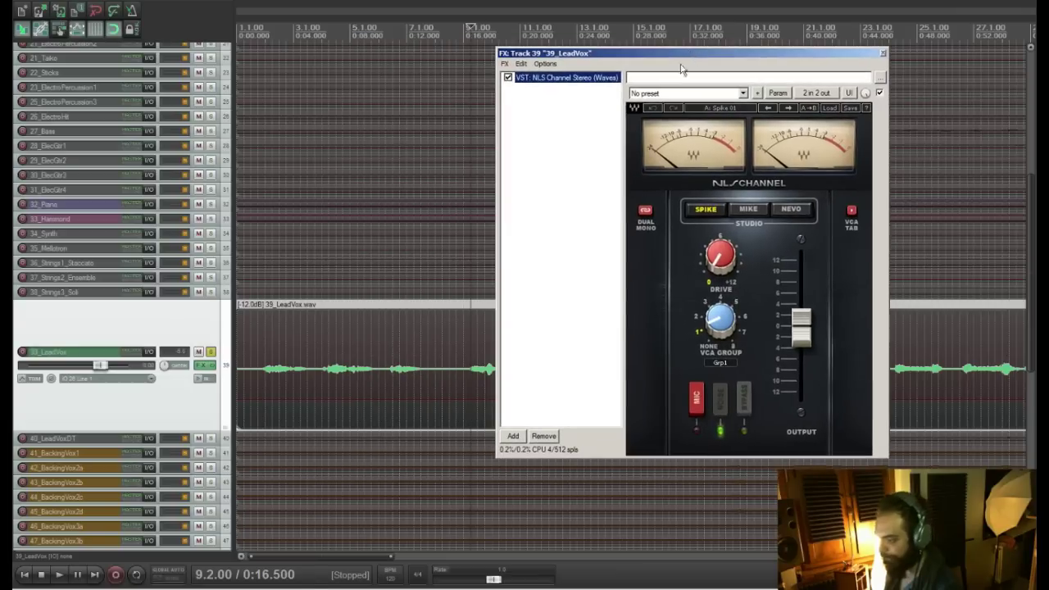
Turn on MIC in NLS Channel, lower its output slightly and raise its drive while playing the soloed vocal, and stop playback
click(696, 399)
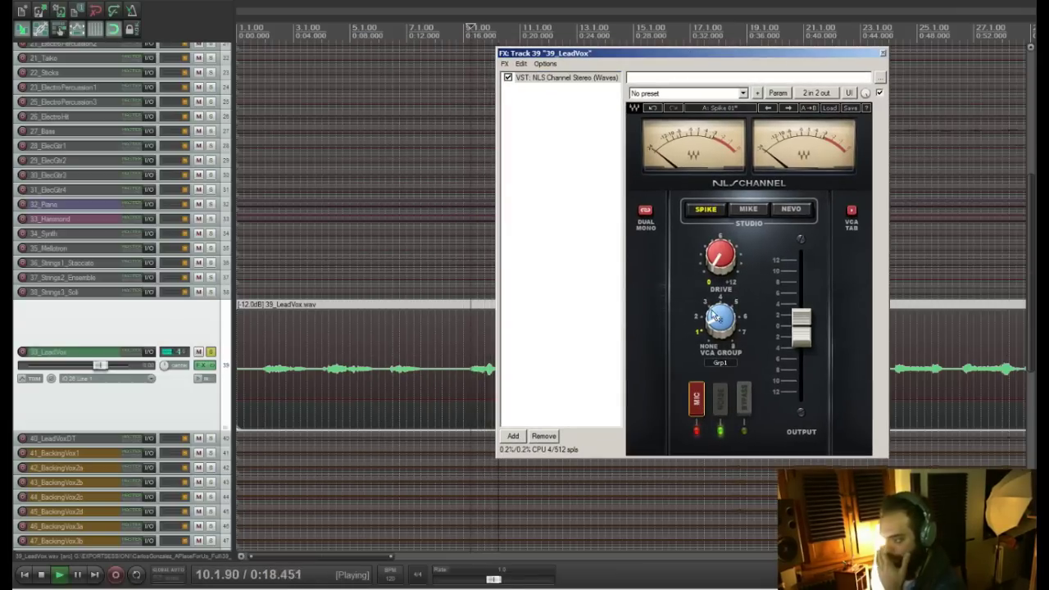
drag(707, 54, 437, 32)
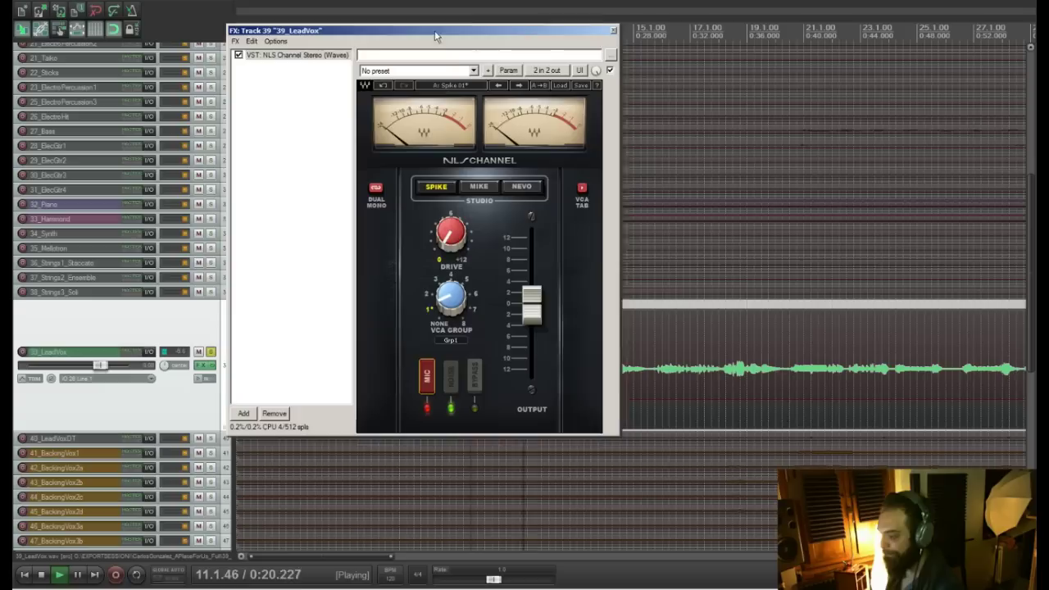
click(430, 377)
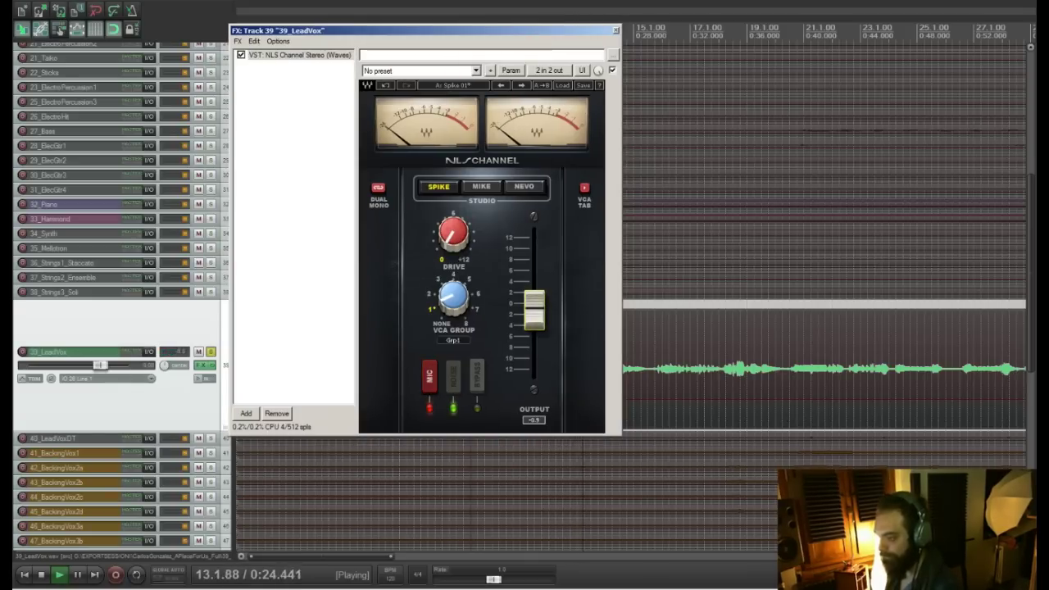
click(613, 71)
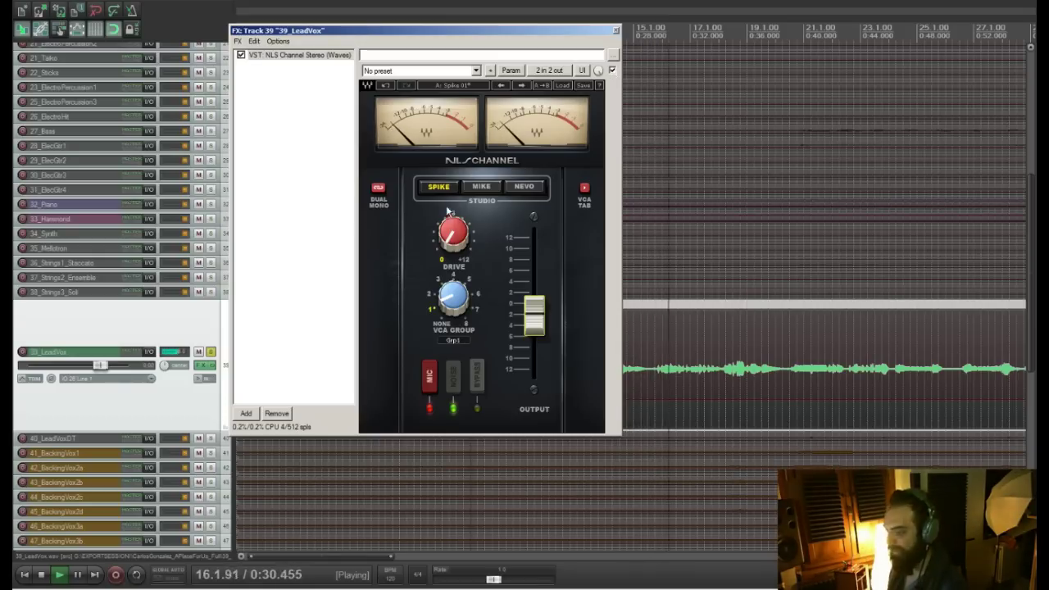
drag(453, 233, 453, 218)
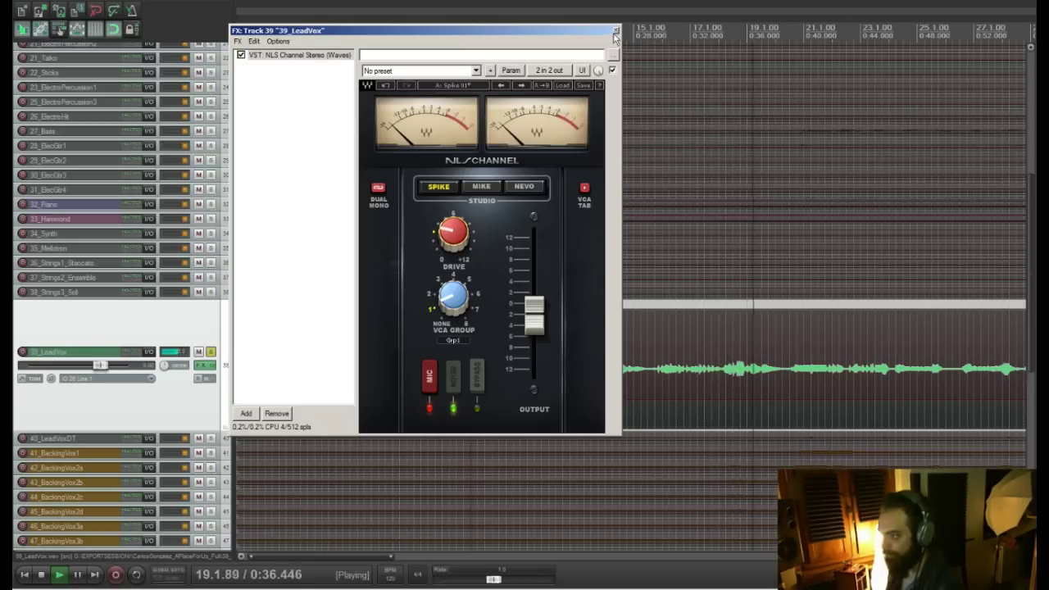
click(264, 242)
key(space)
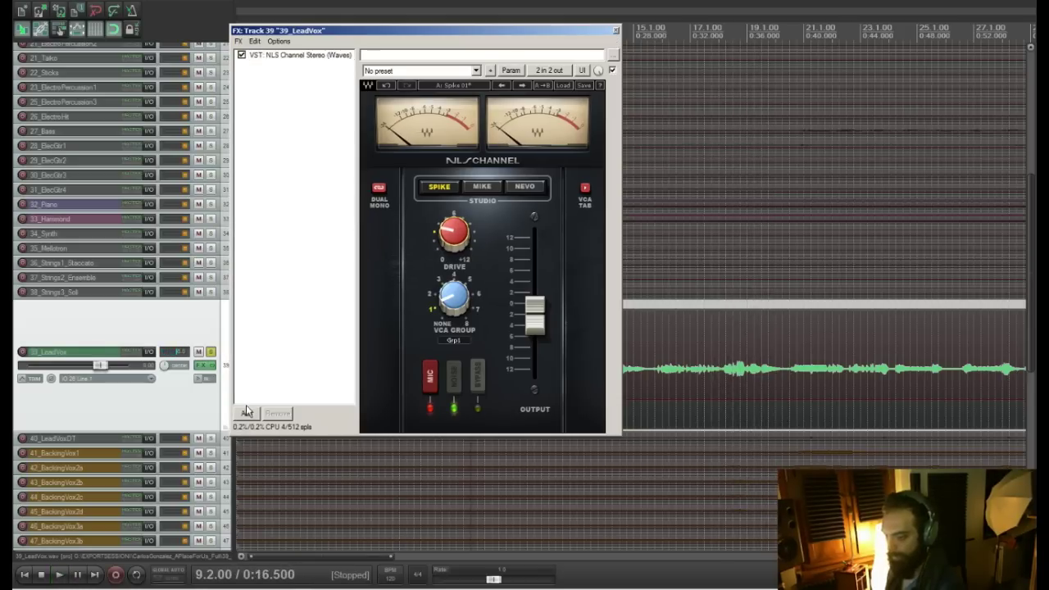
Insert FabFilter Pro-Q 2 after NLS Channel and create a narrow bell cut at about 374 Hz, -4.36 dB, Q 4.3, during playback
click(247, 413)
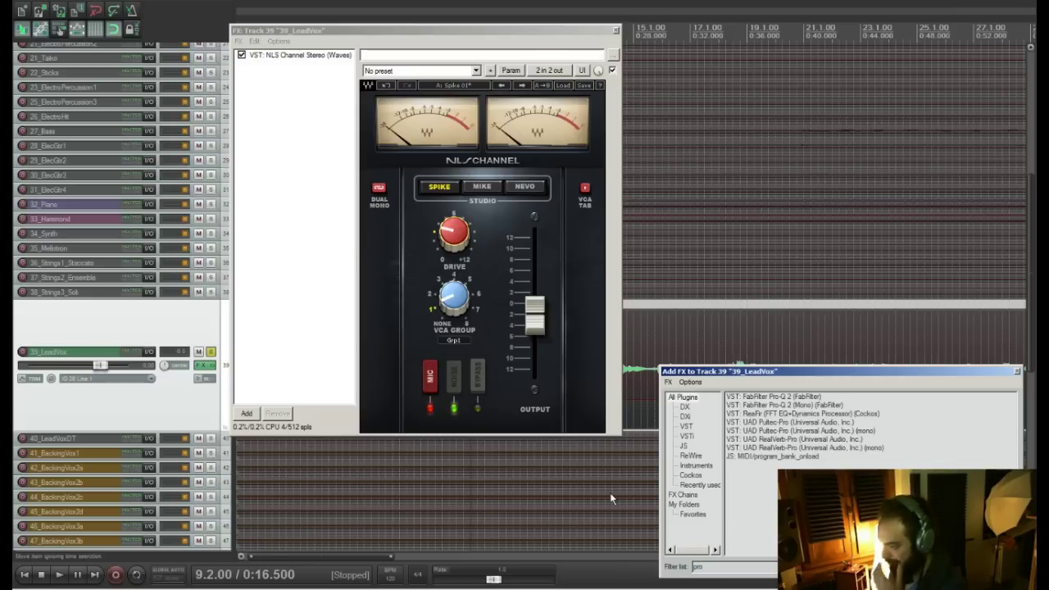
double_click(770, 397)
double_click(570, 187)
key(space)
drag(569, 186, 603, 117)
scroll(591, 177, up, 5)
drag(583, 348, 570, 402)
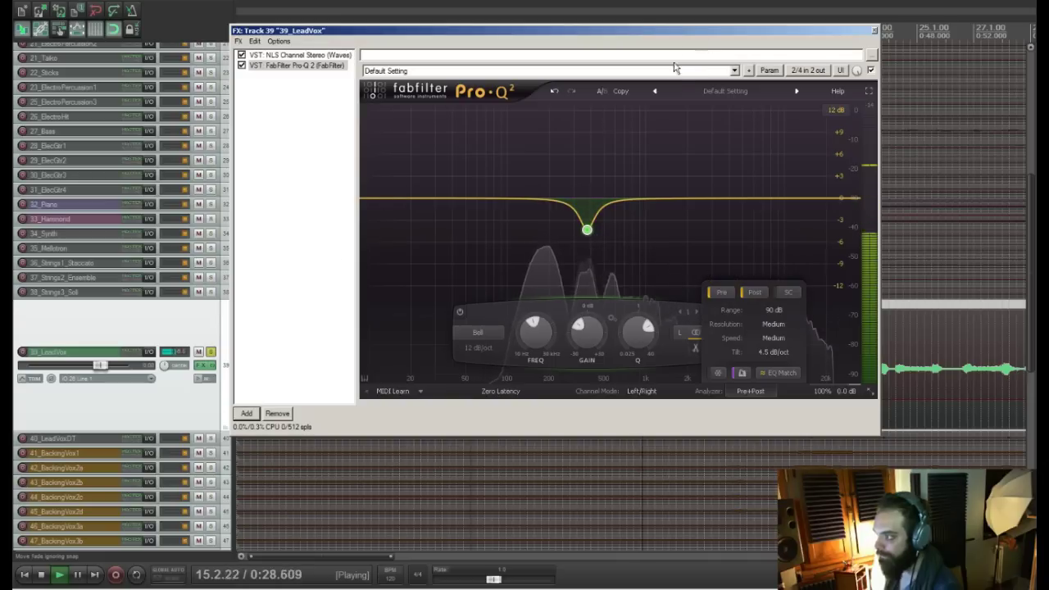
Compare the playing lead vocal with its effects chain bypassed and enabled, and stop playback
ctrl+click(211, 366)
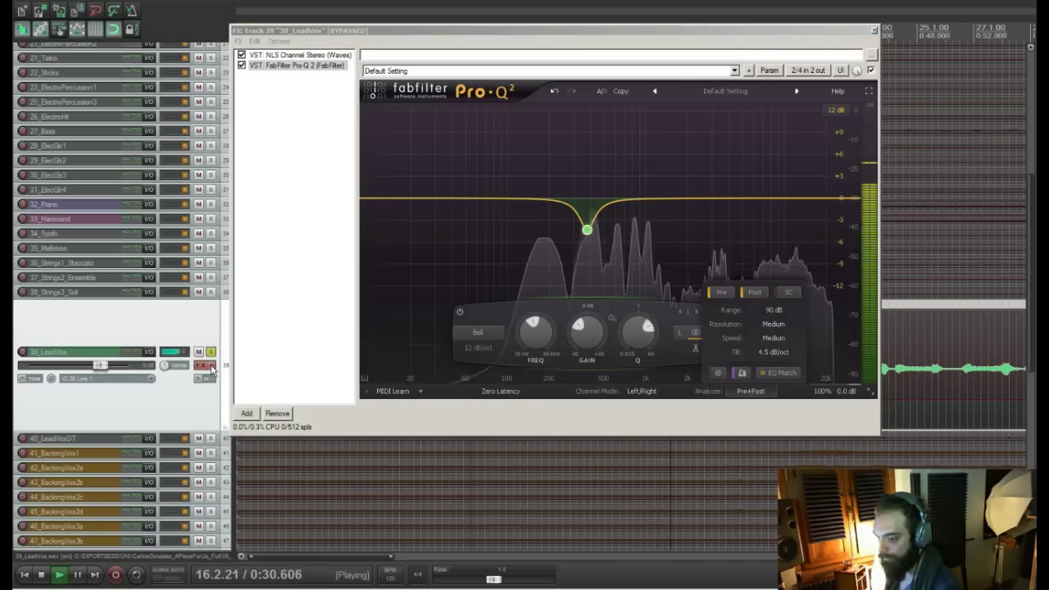
ctrl+click(212, 366)
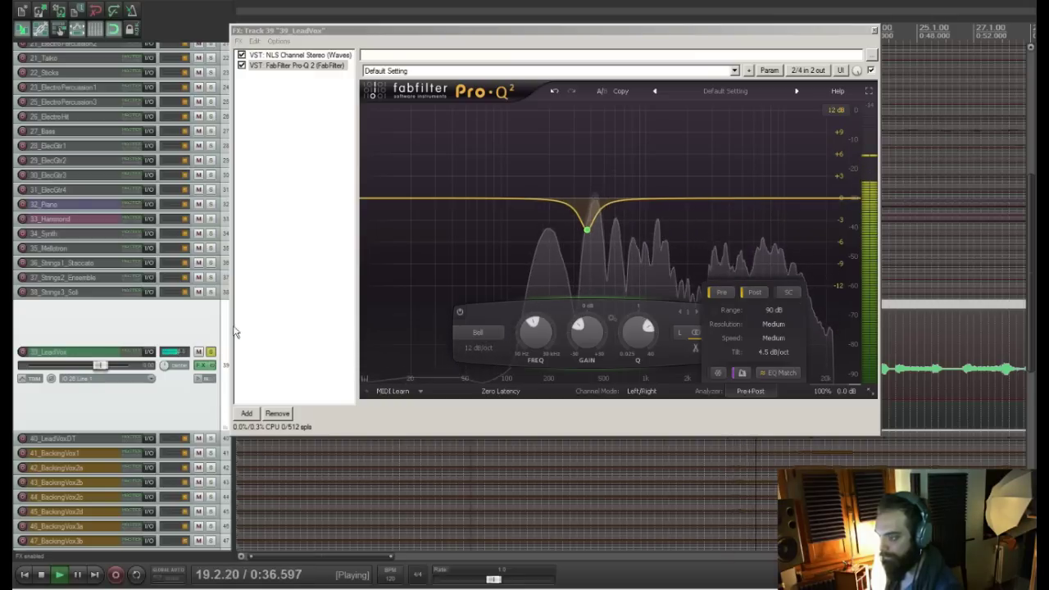
key(space)
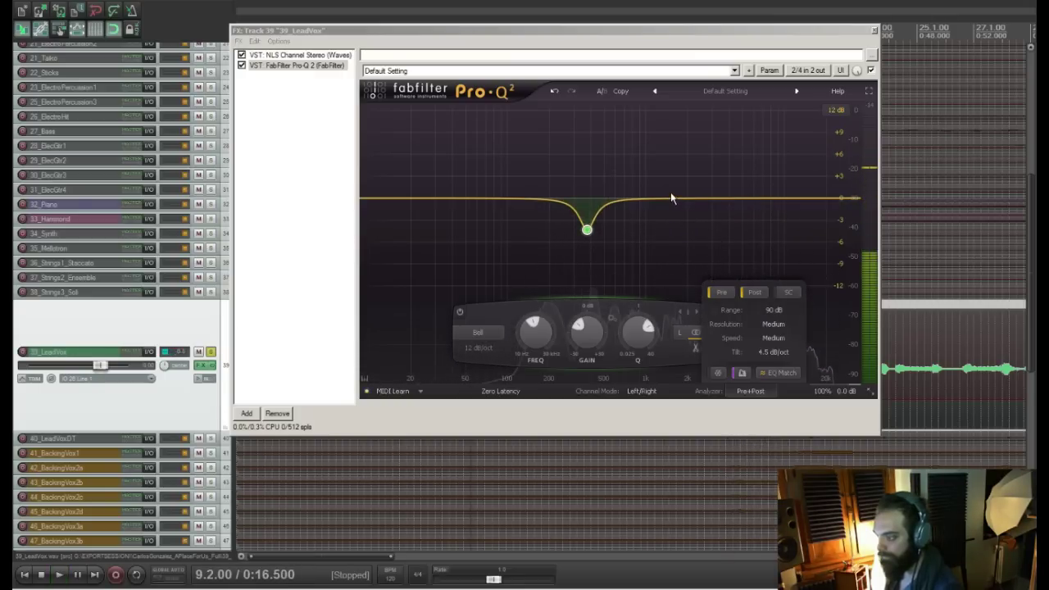
Add a narrow bell cut in Pro-Q 2 at about 2548 Hz, -1.33 dB, Q 4.96, while the vocal plays
click(677, 191)
key(space)
drag(676, 191, 703, 212)
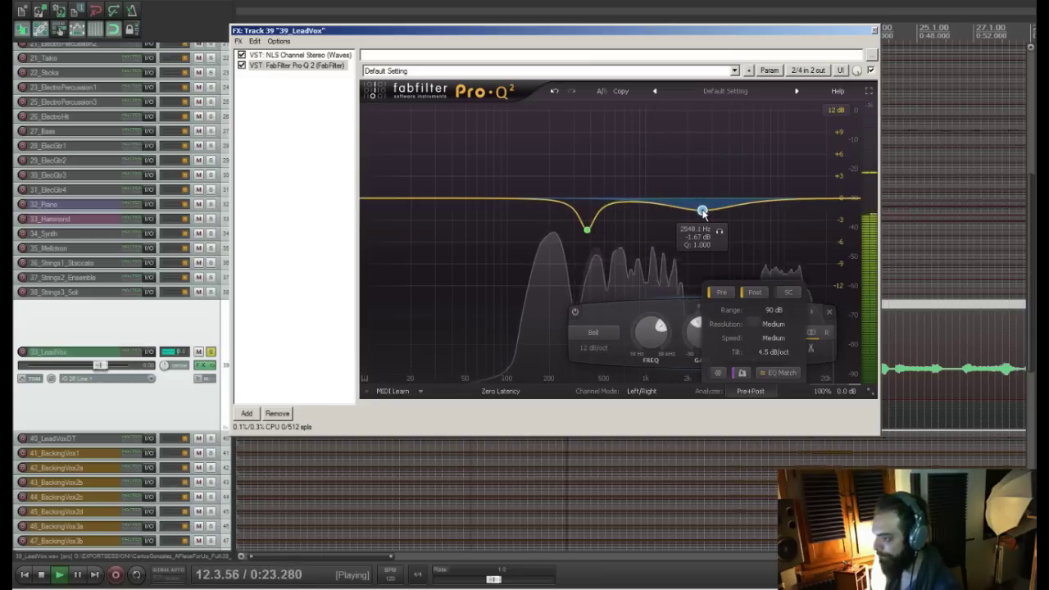
scroll(703, 212, up, 6)
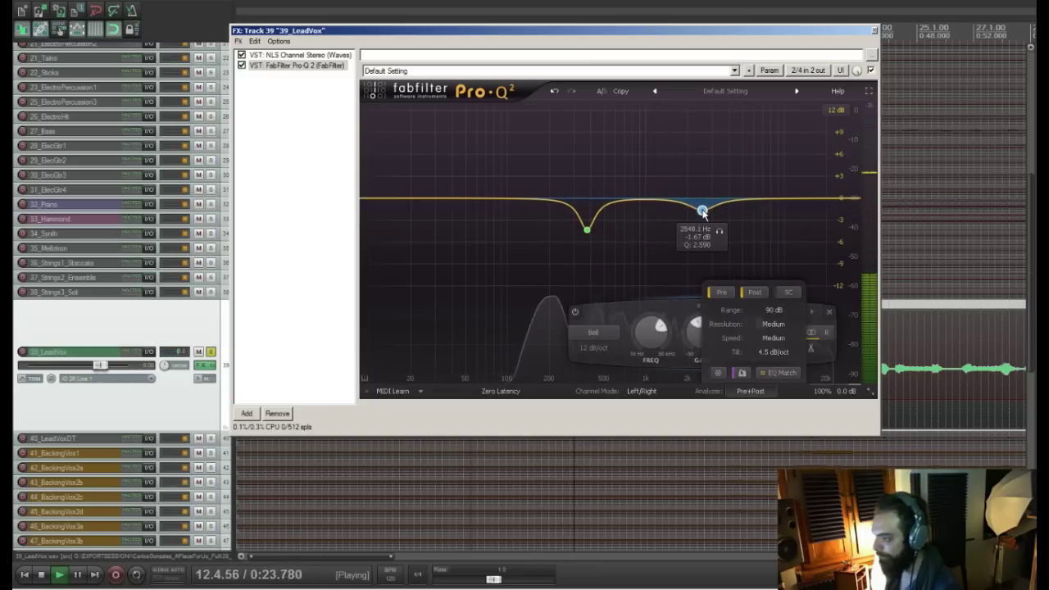
Add a Low Cut band in Pro-Q 2 and tune it by ear to about 97 Hz
double_click(529, 199)
right_click(530, 200)
mouse_move(558, 218)
click(629, 235)
drag(529, 199, 516, 199)
key(space)
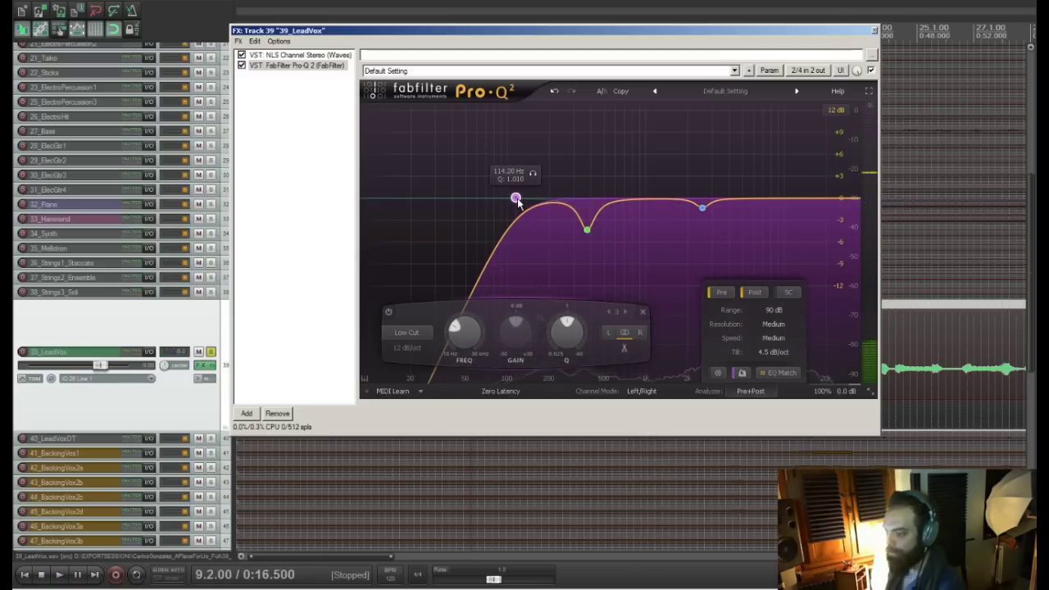
key(space)
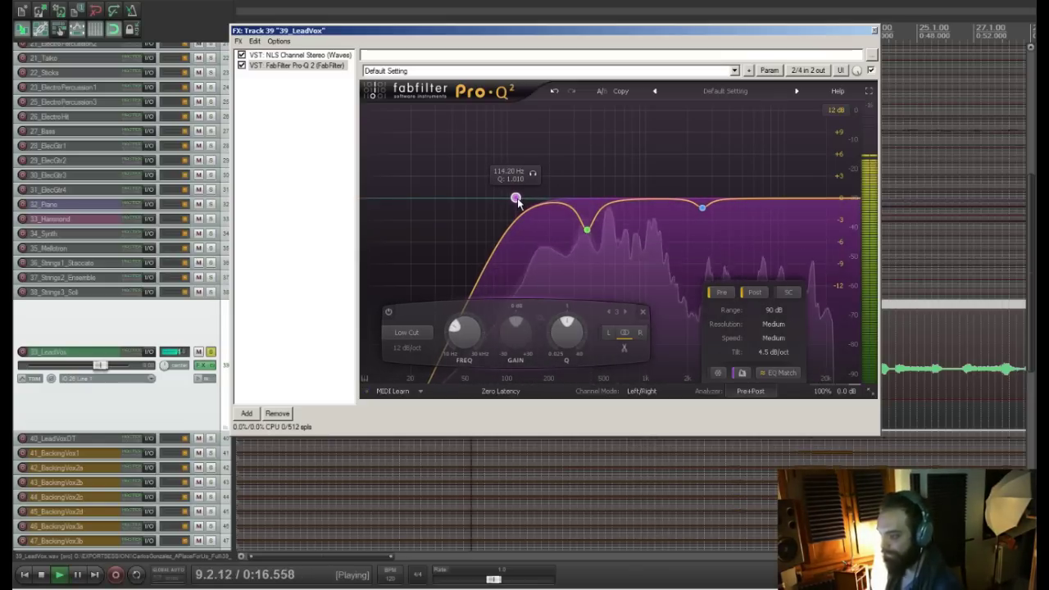
click(532, 173)
drag(541, 175, 530, 174)
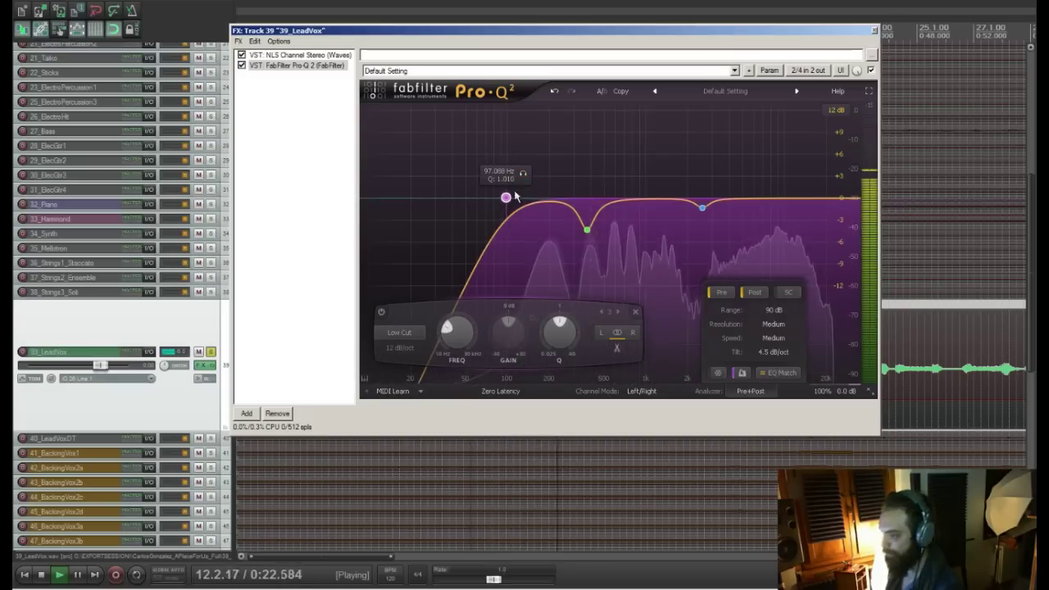
Add a wide bell boost at about 184 Hz, +1.75 dB, Q 1, and replay the vocal to check it
click(548, 189)
drag(549, 191, 546, 190)
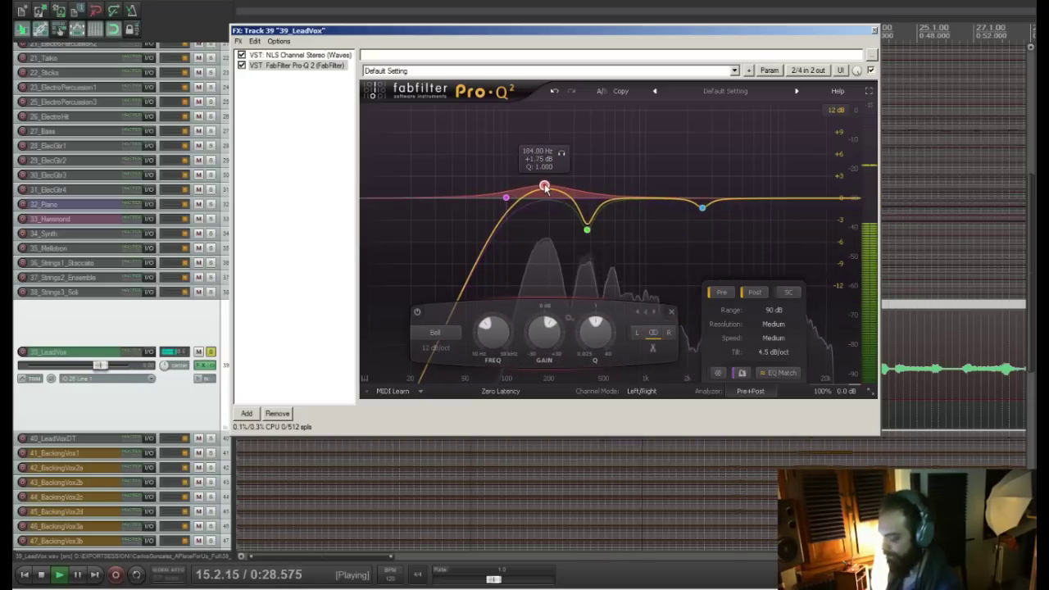
key(space)
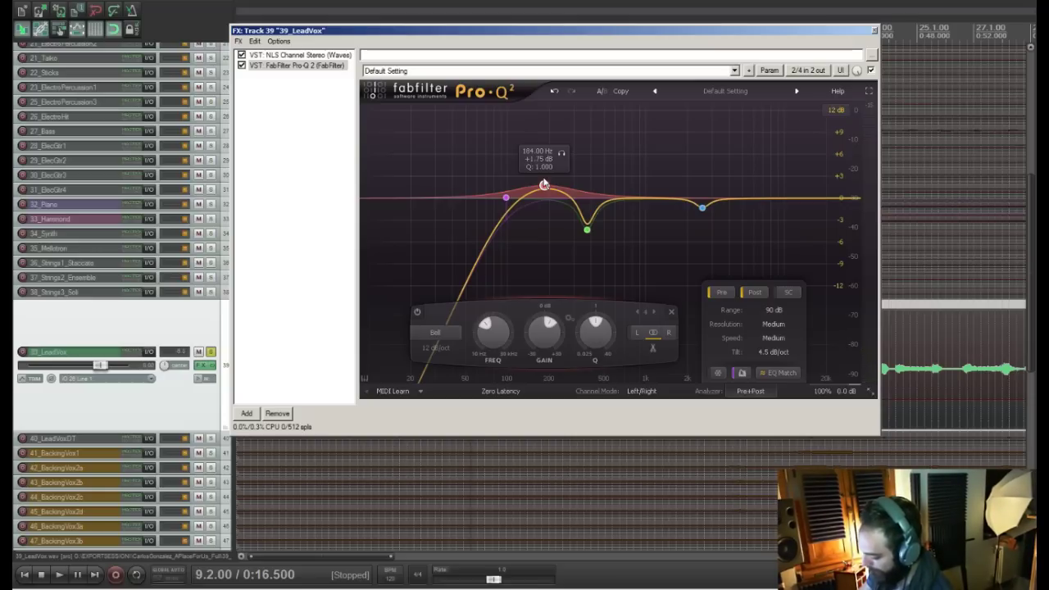
key(space)
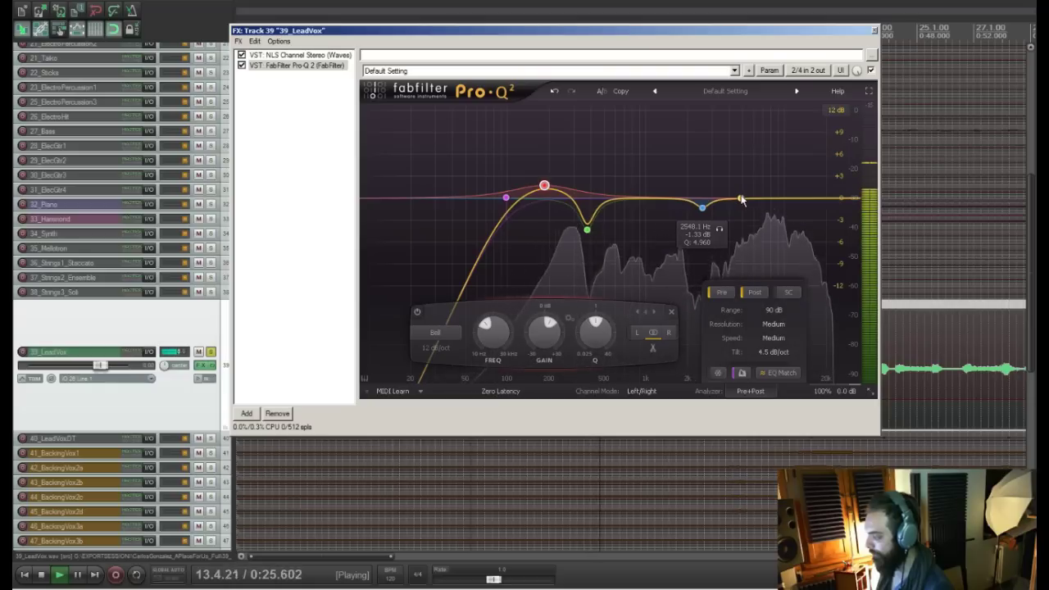
key(space)
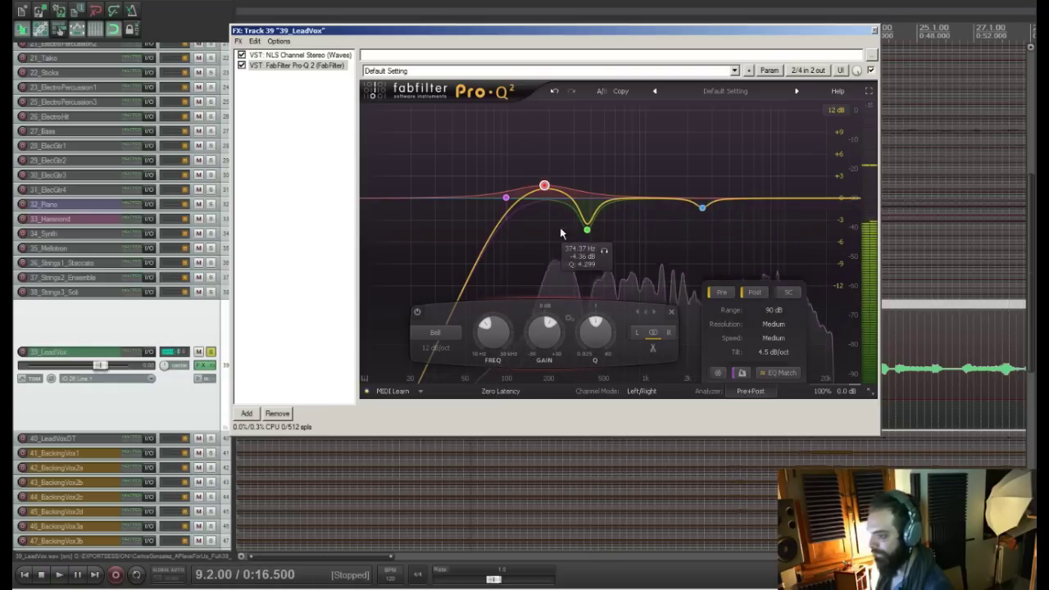
Sweep a new soloed bell band through the upper mids and set it to a boost at about 3420 Hz, +0.58 dB
key(space)
click(750, 200)
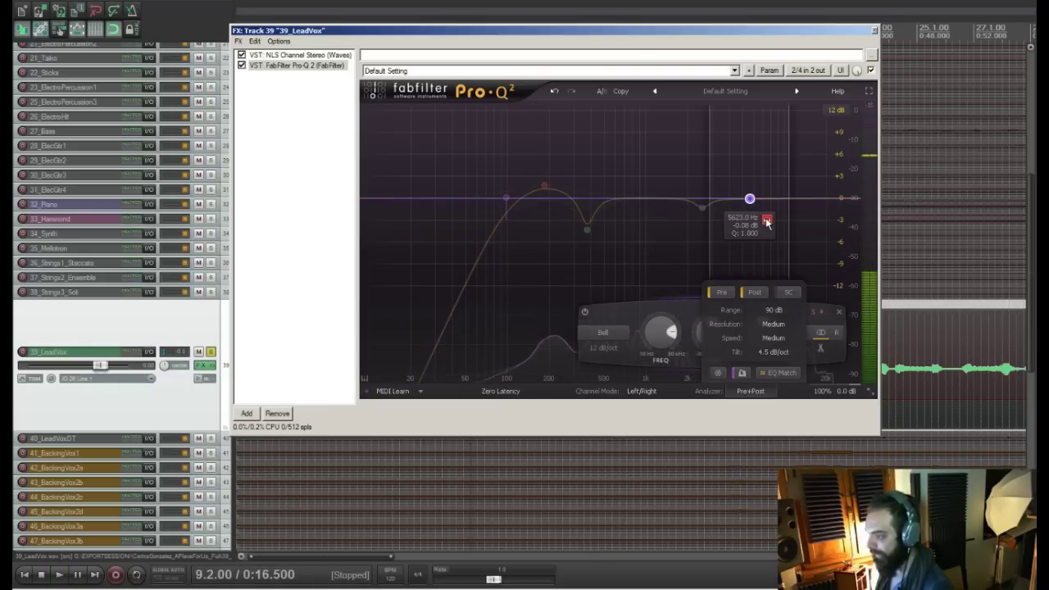
drag(772, 221, 740, 233)
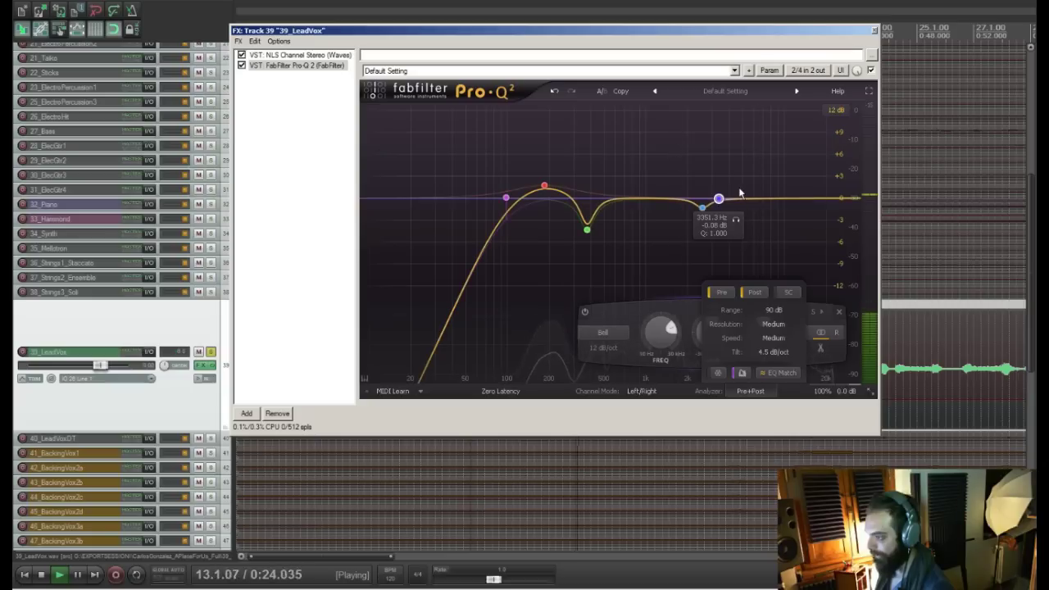
drag(719, 199, 720, 194)
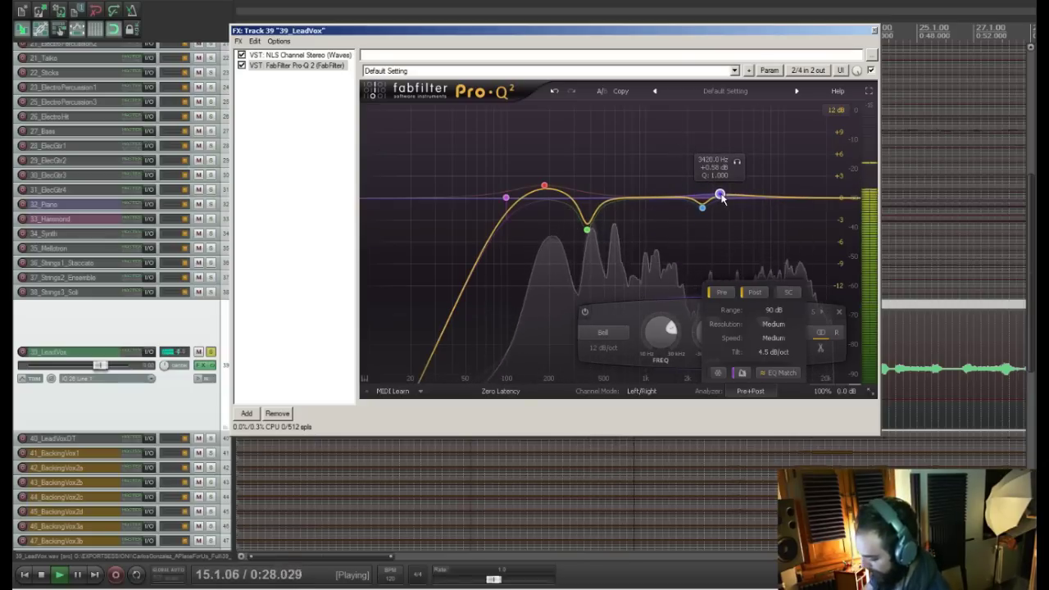
key(space)
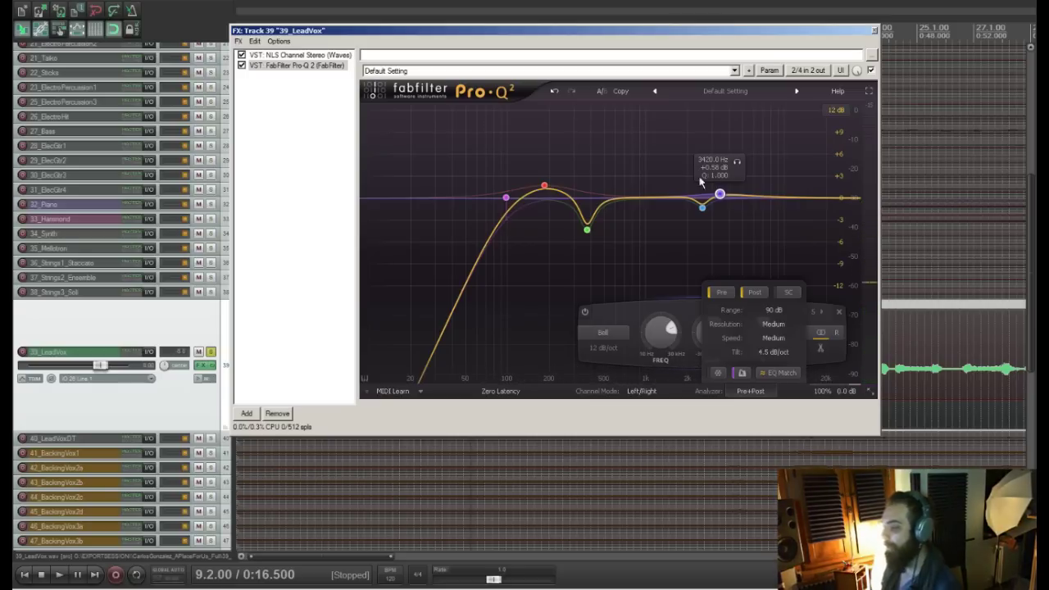
Add a shallow bell cut near 500 Hz and a deeper, narrow one just above 600 Hz by ear, and close the effects window
click(625, 200)
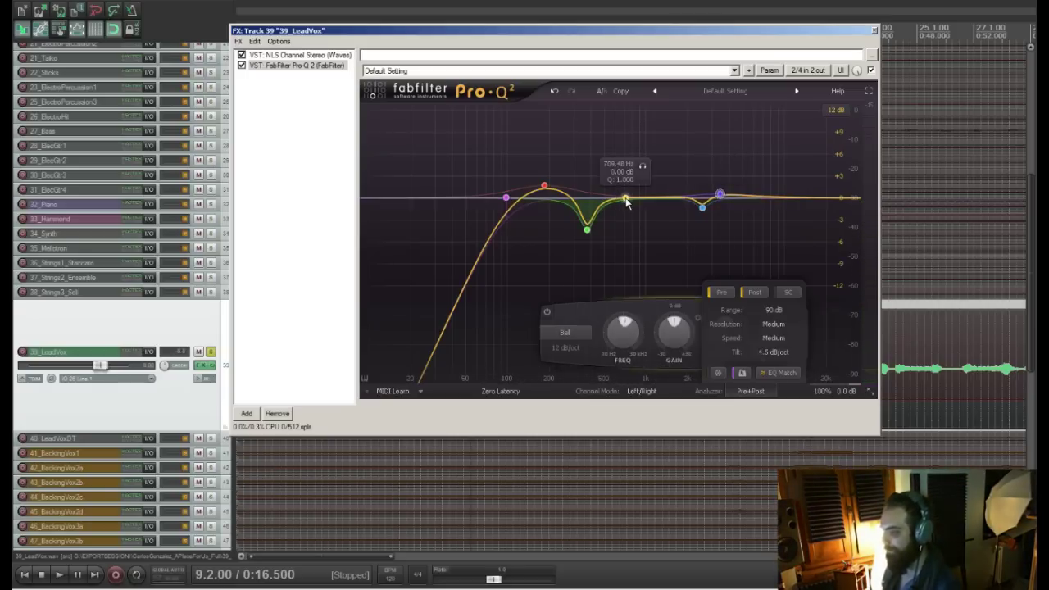
click(644, 169)
key(space)
drag(644, 169, 634, 140)
key(space)
scroll(631, 172, up, 8)
key(space)
click(647, 141)
drag(618, 338, 611, 374)
key(space)
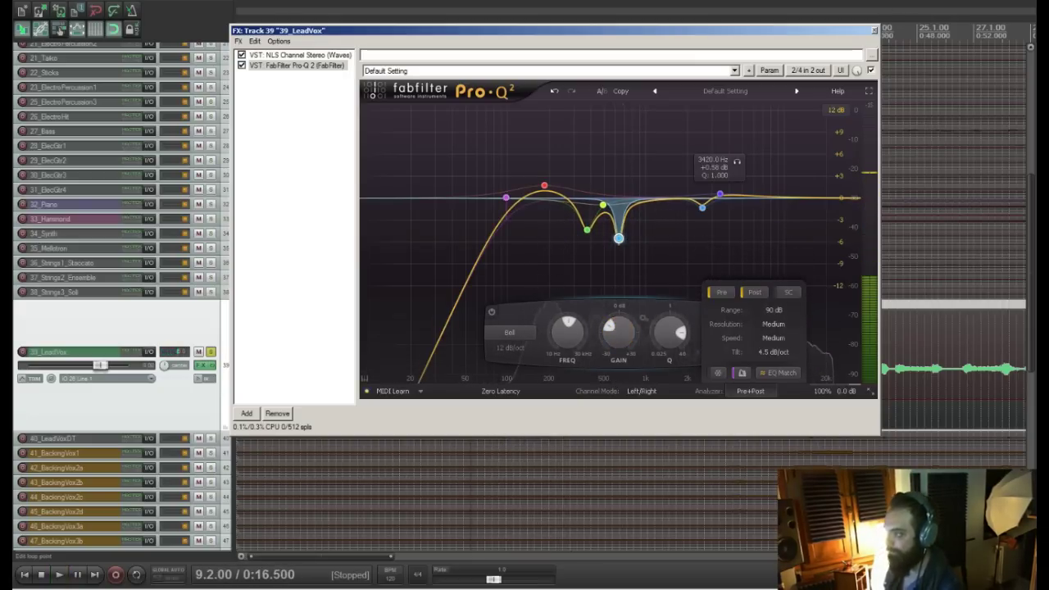
click(874, 30)
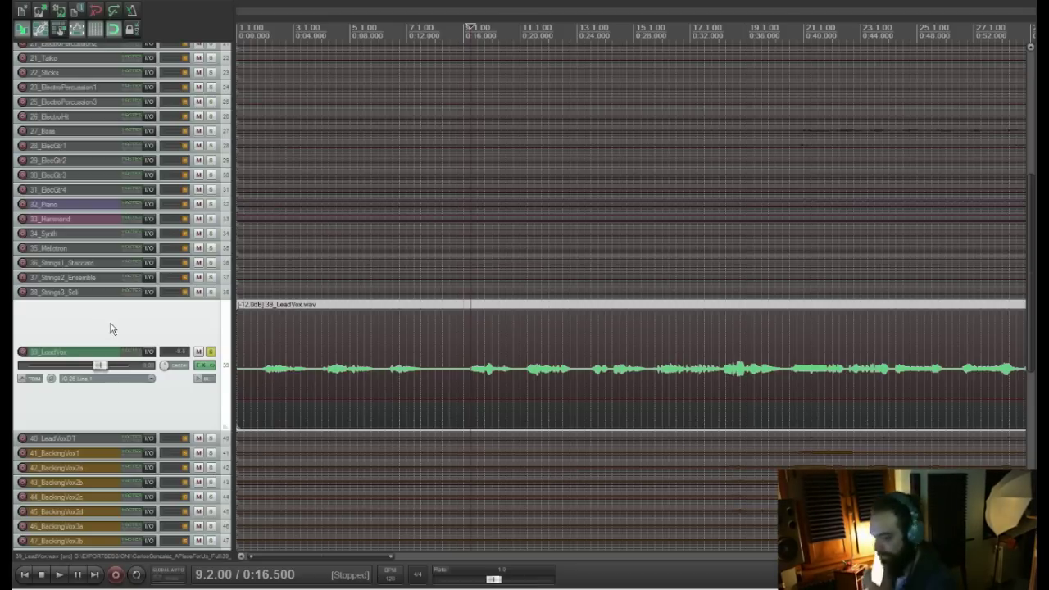
Reopen the 39_LeadVox effects chain and insert the UAD 1176LN (Universal Audio, Inc.) compressor after Pro-Q 2
click(204, 365)
click(276, 245)
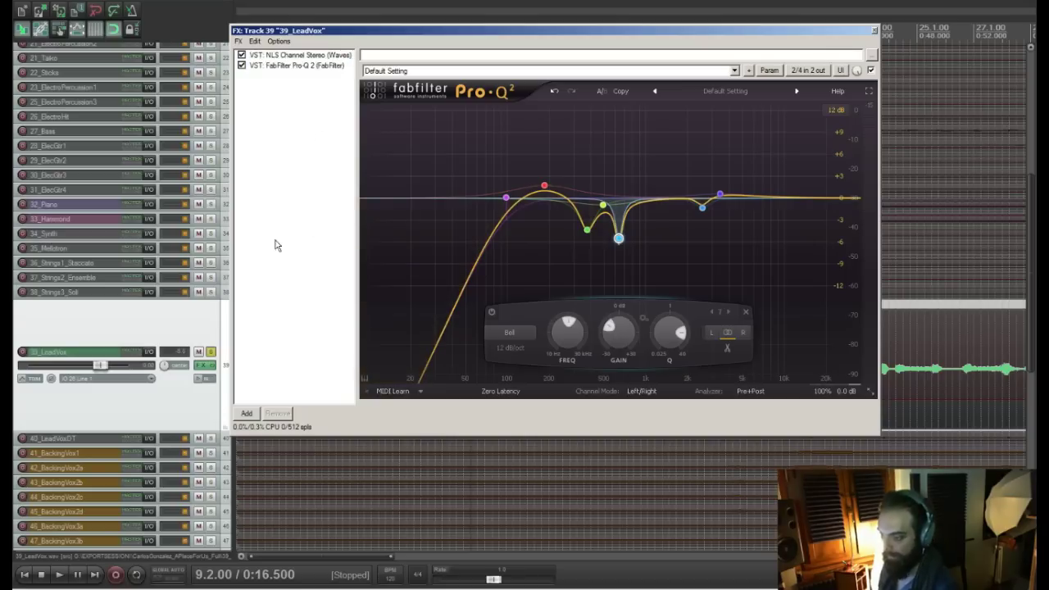
click(247, 414)
text(7)
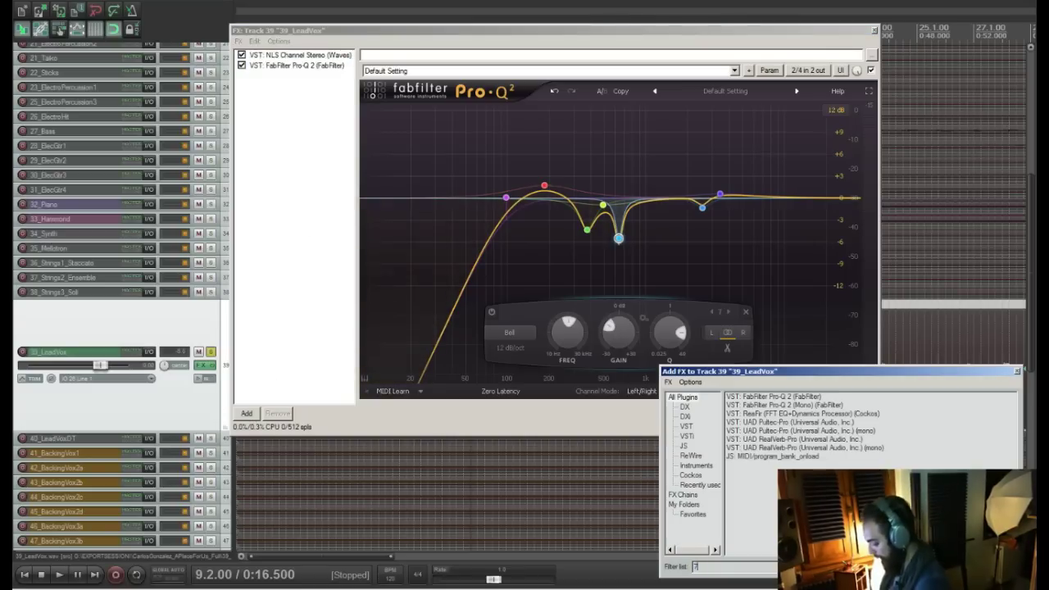
text(6)
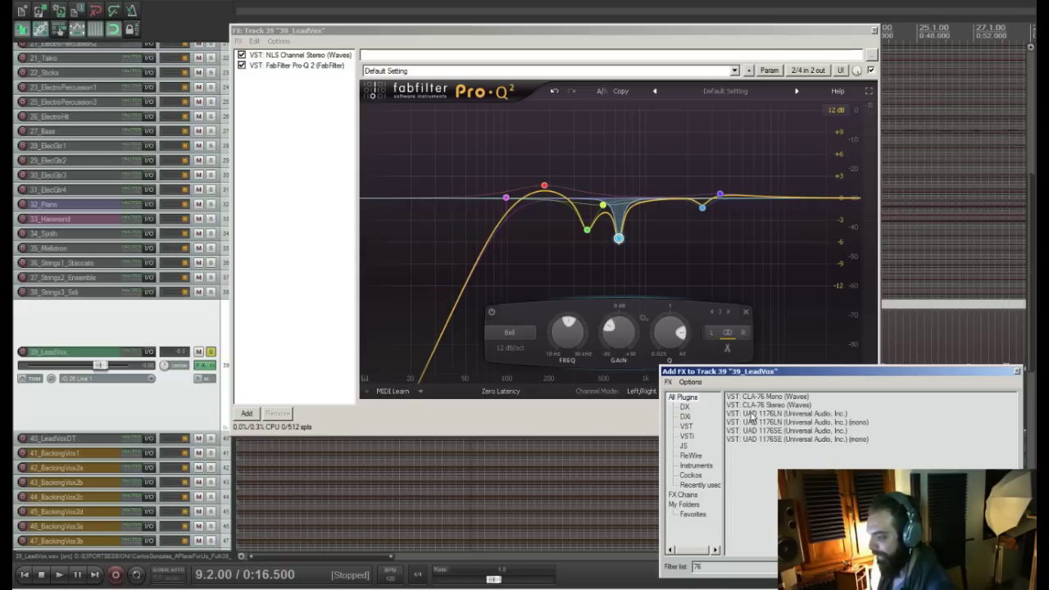
double_click(752, 417)
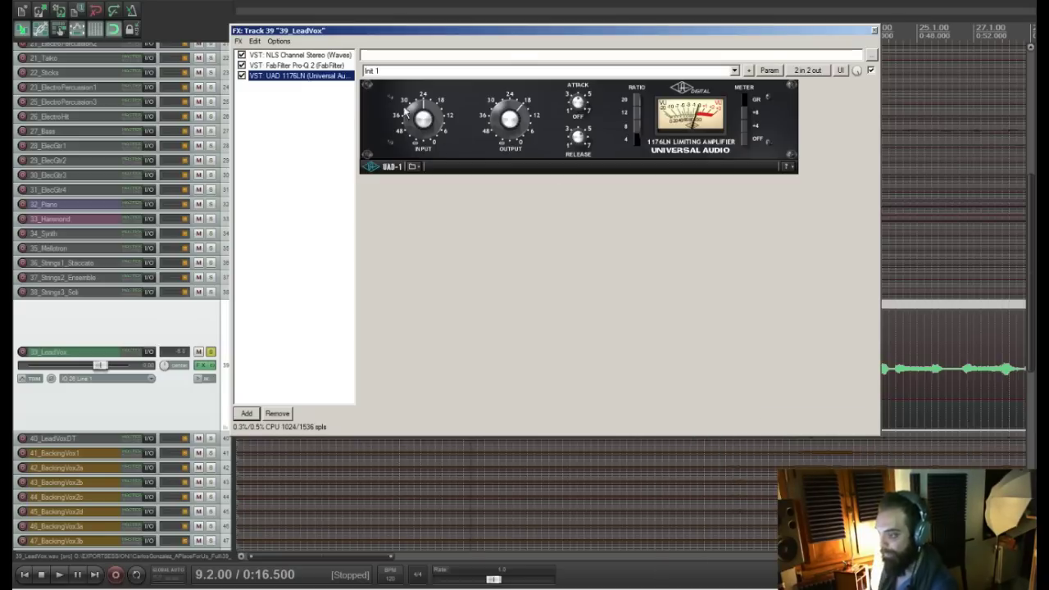
Audition the lead vocal repeatedly through the 1176LN, examining its input, attack and release settings, and close the effects window
drag(504, 36, 612, 270)
key(space)
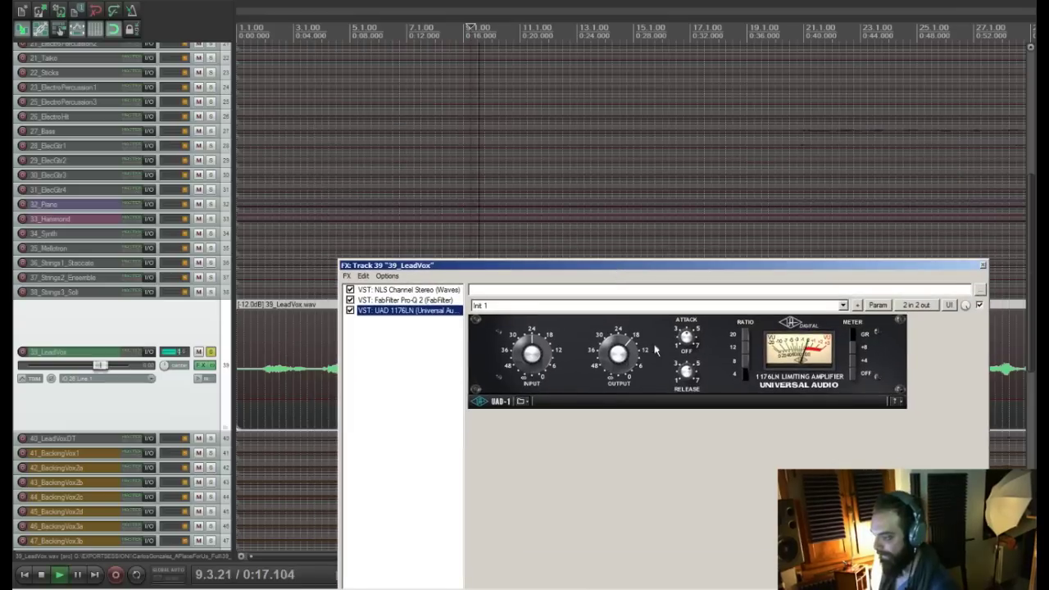
drag(542, 339, 542, 335)
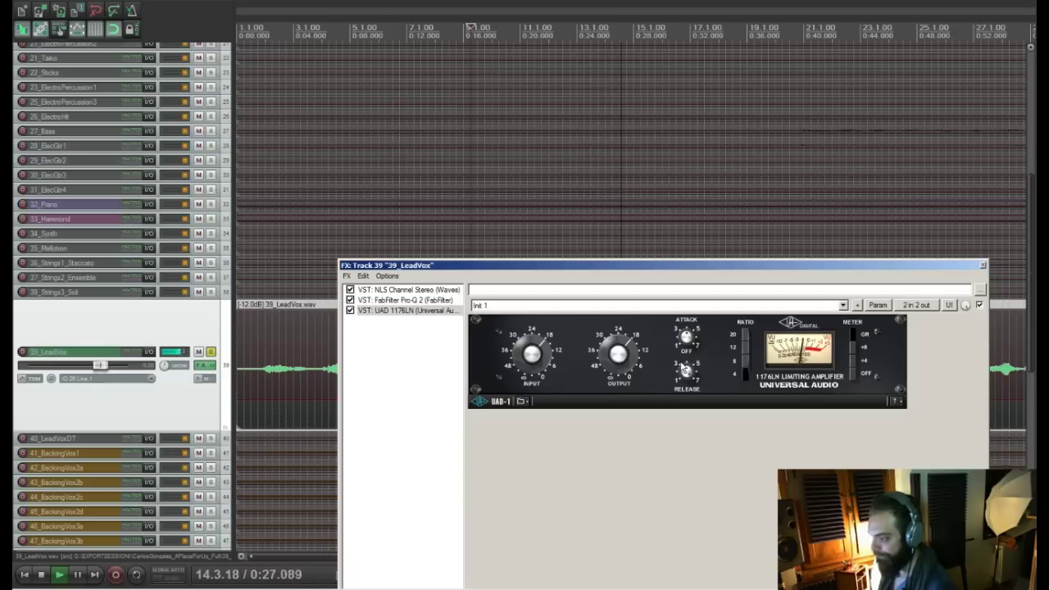
key(space)
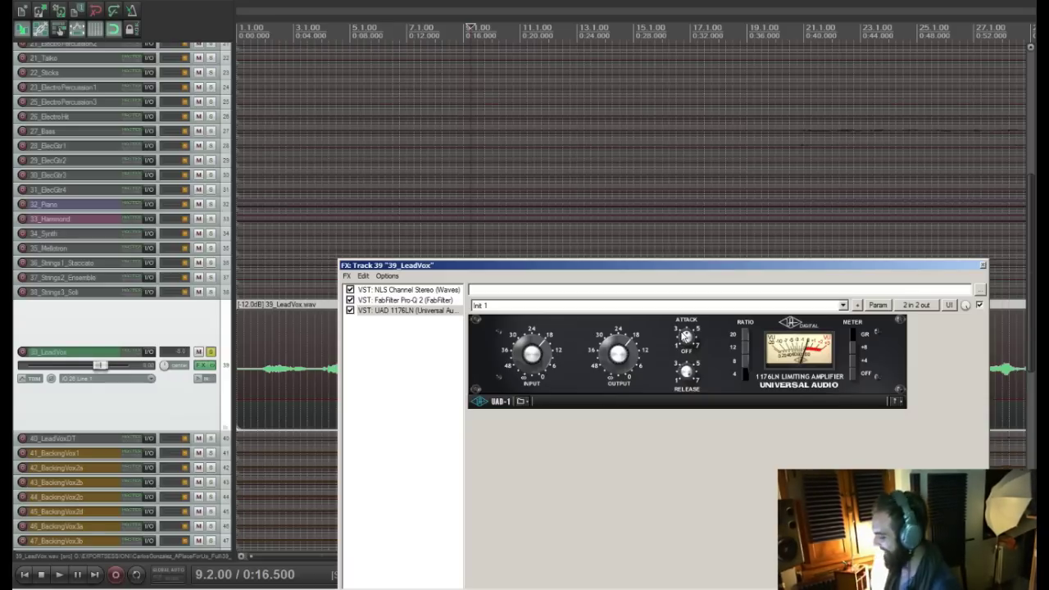
drag(682, 266, 661, 301)
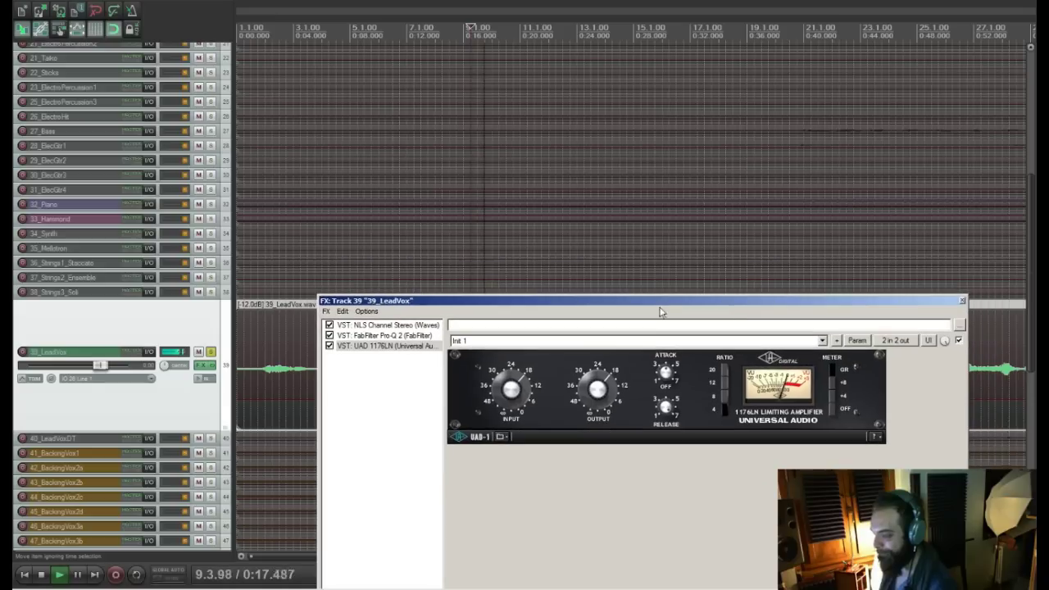
key(space)
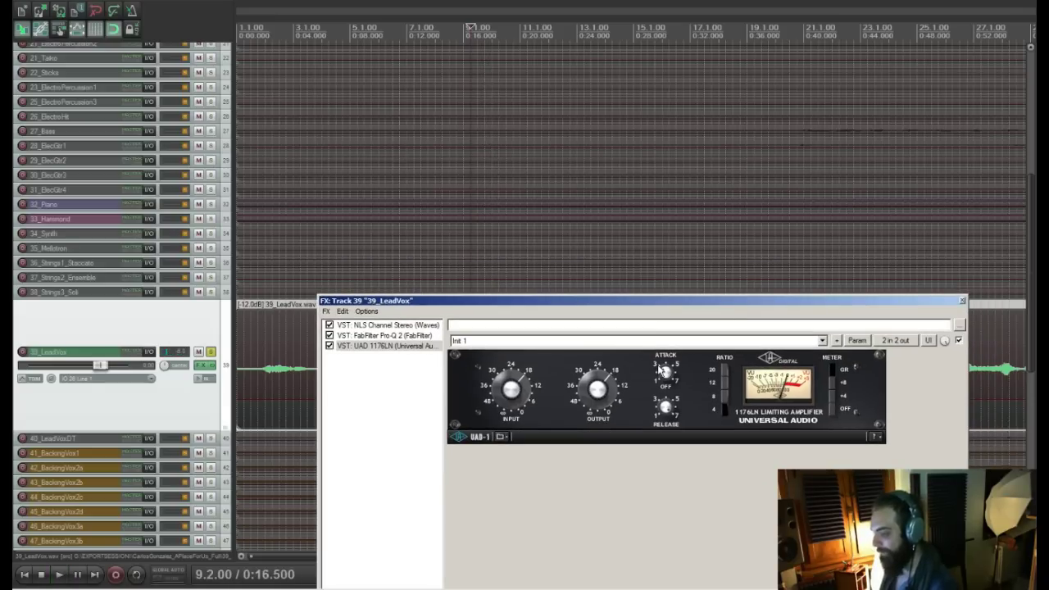
key(space)
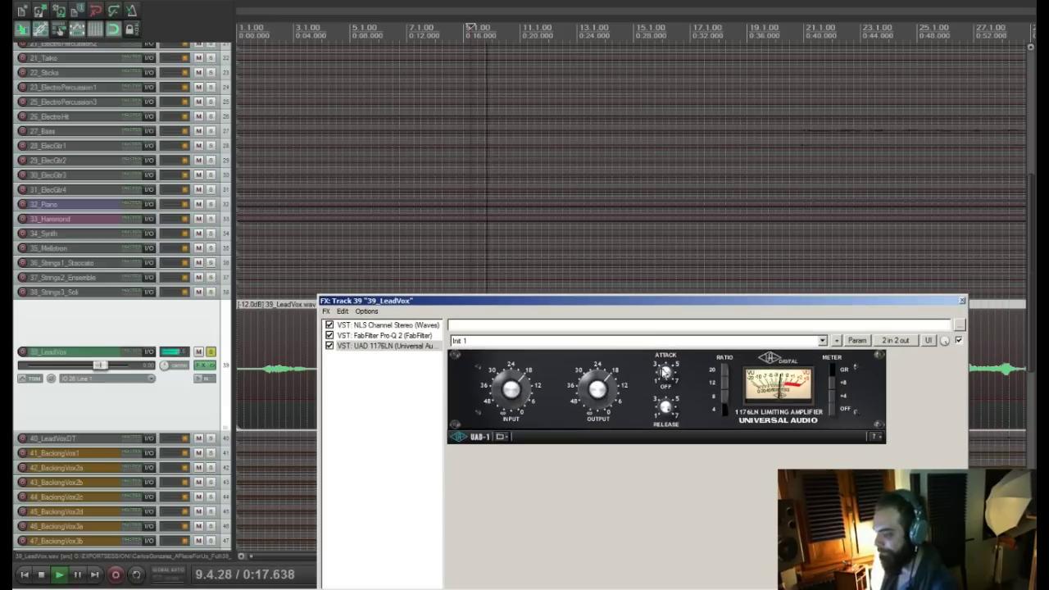
drag(660, 303, 663, 168)
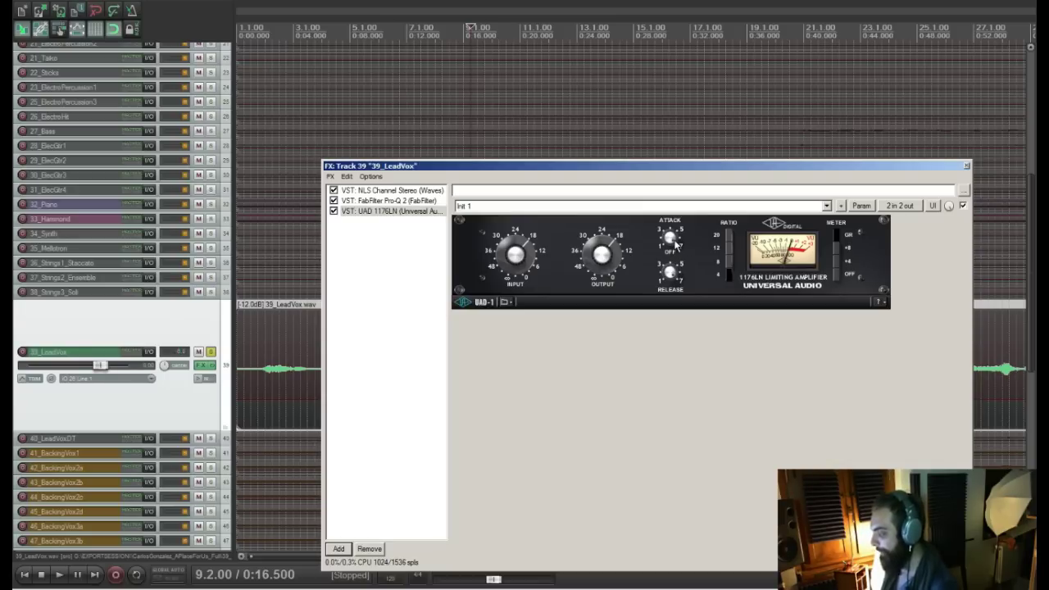
key(space)
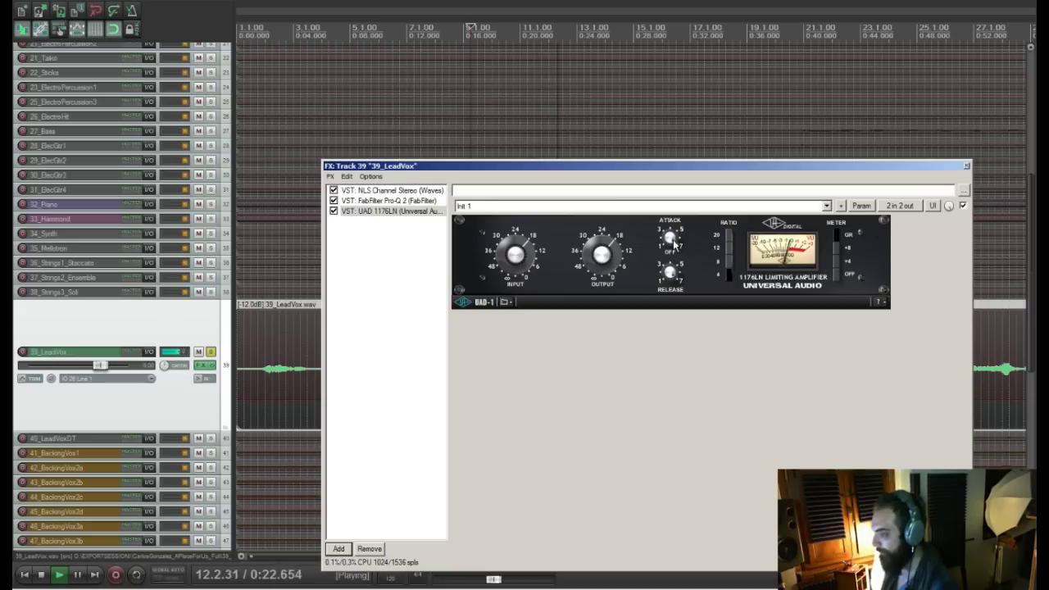
key(space)
key(space)
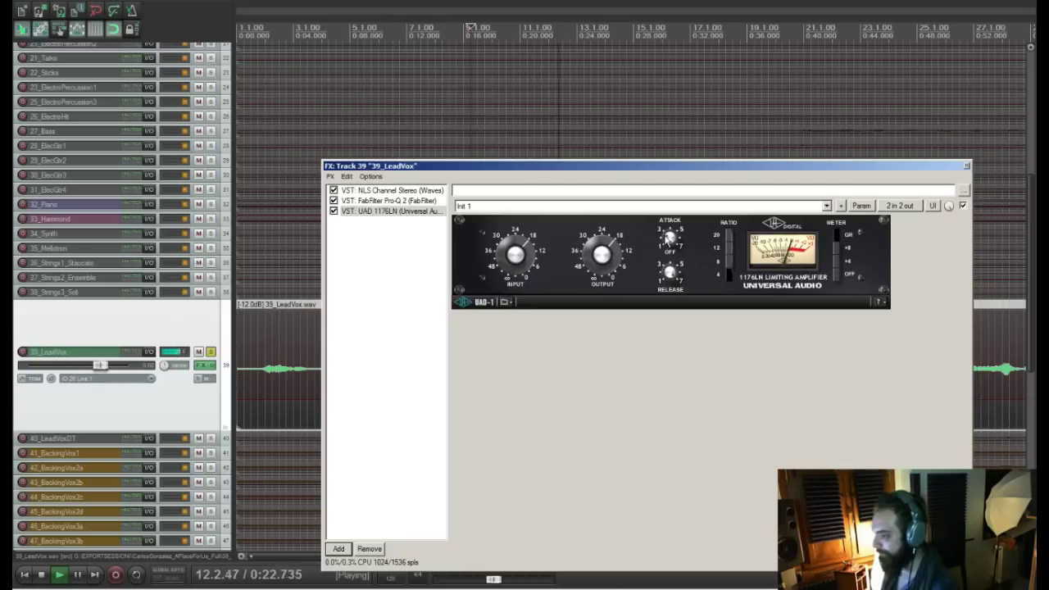
click(967, 166)
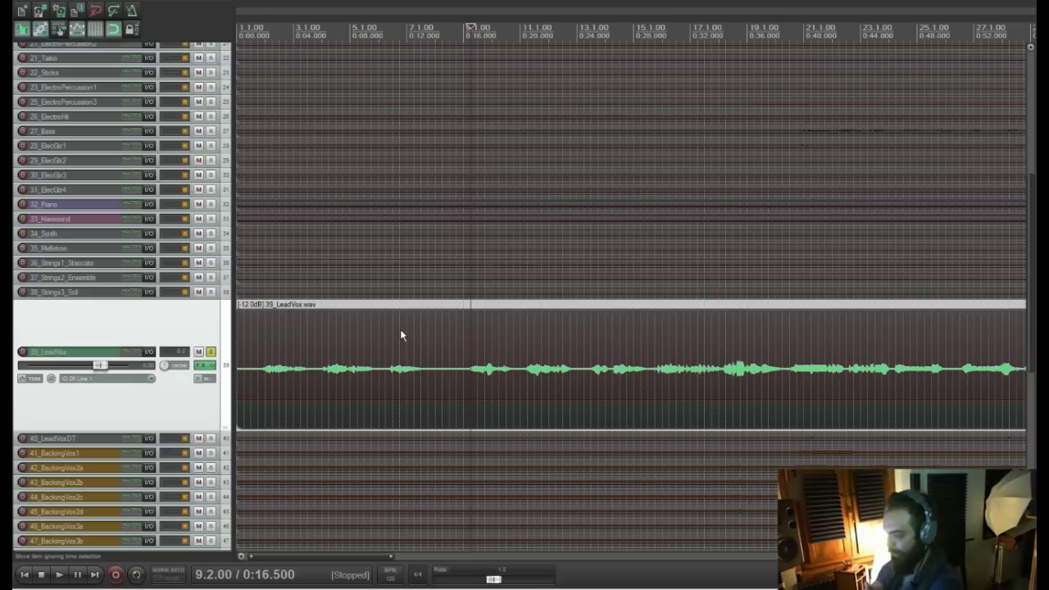
Unsolo 39_LeadVox and play the full mix from around bar 2 to judge the vocal in context
click(210, 352)
click(268, 332)
key(space)
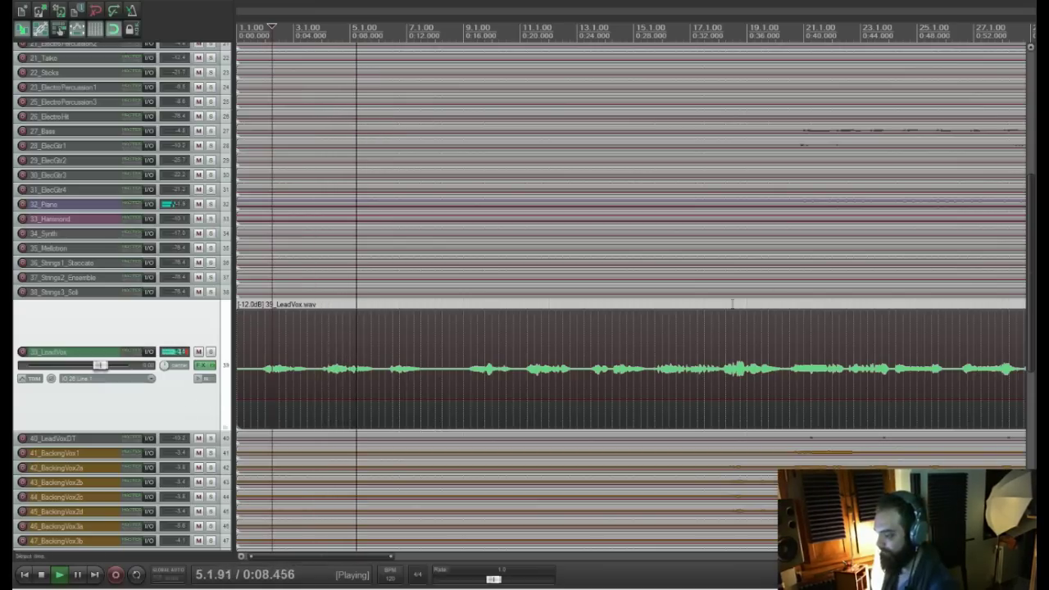
drag(1032, 304, 1033, 343)
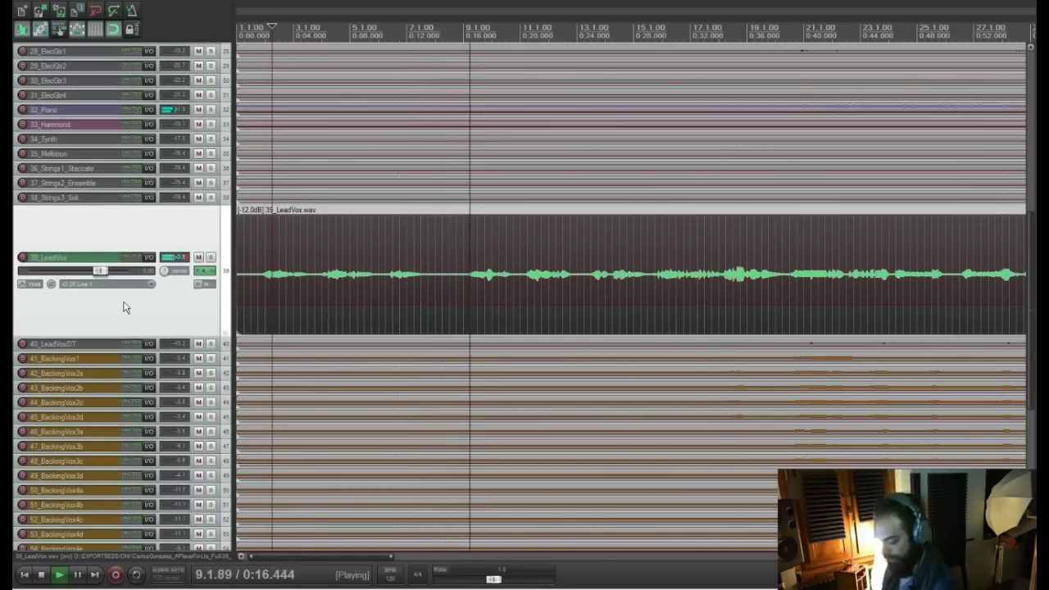
Insert a new track directly below 39_LeadVox and name it VOXREV
key(ctrl+t)
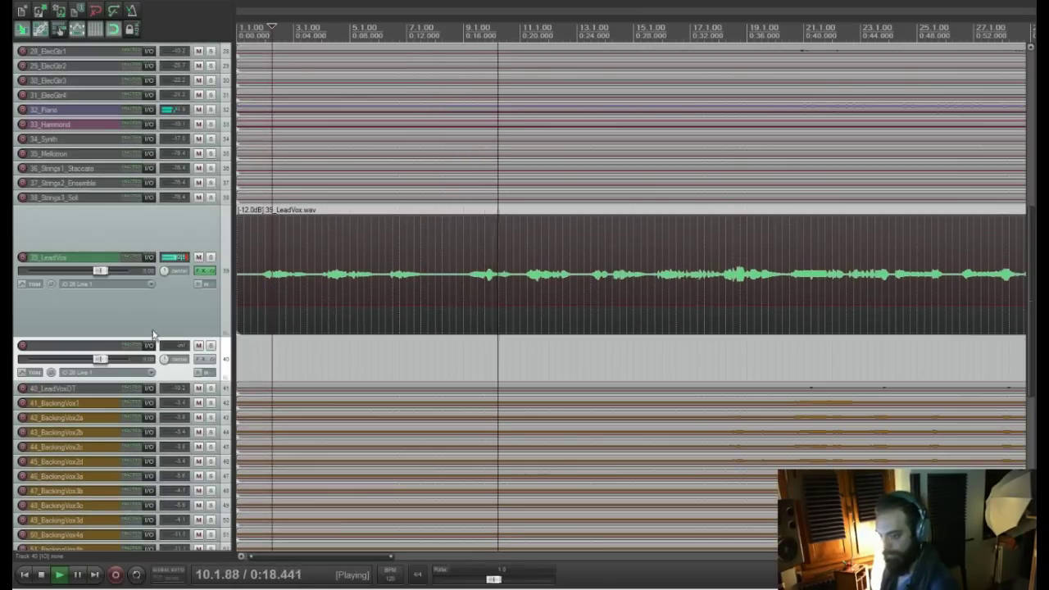
double_click(75, 346)
text(VOXR)
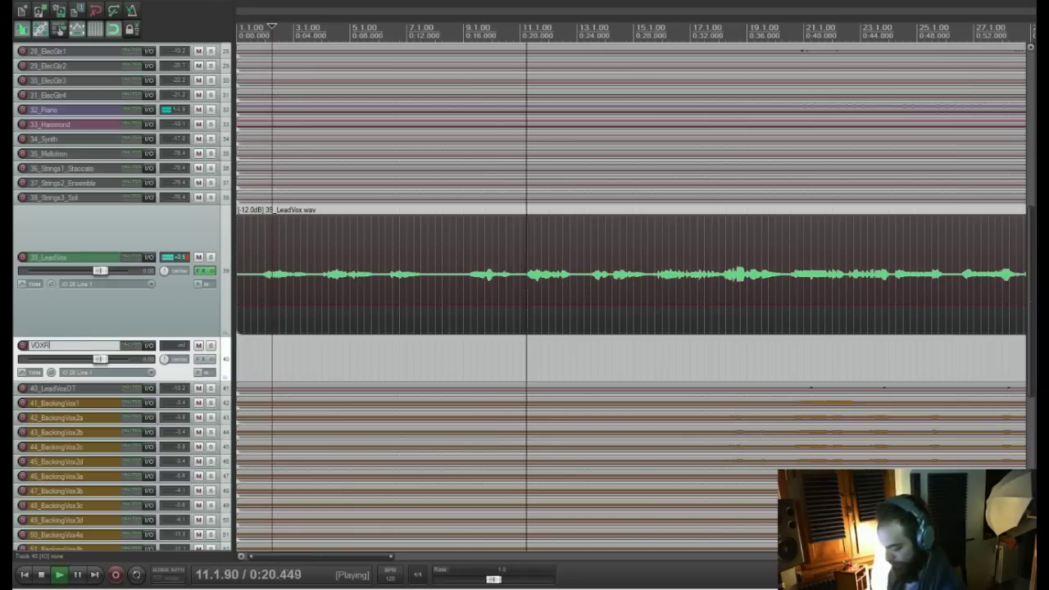
text(EV)
key(Return)
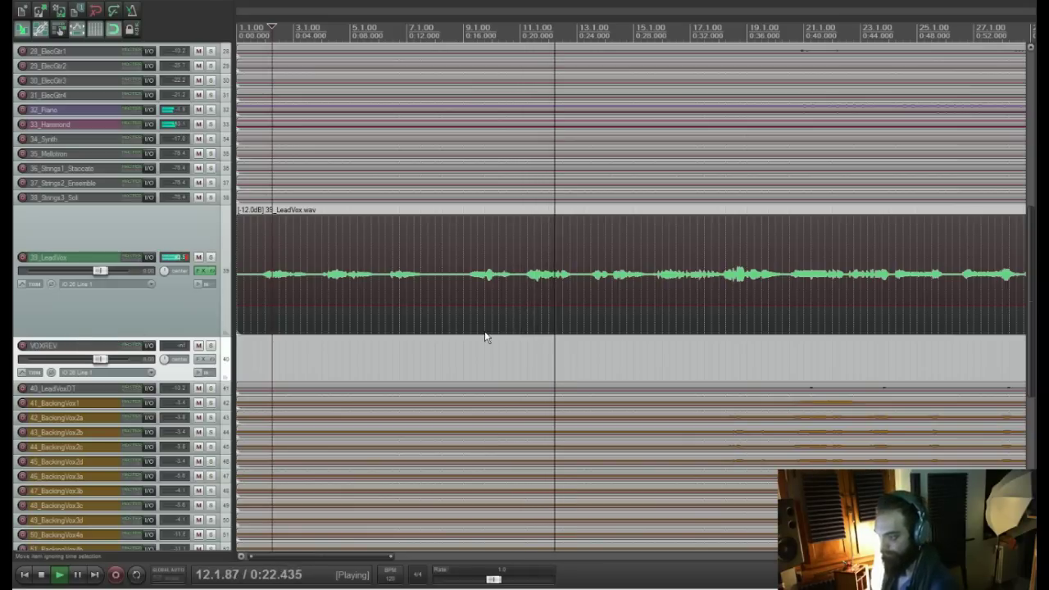
Stop playback and copy the lead vocal audio from bar 11 onward onto the VOXREV track
key(space)
click(522, 353)
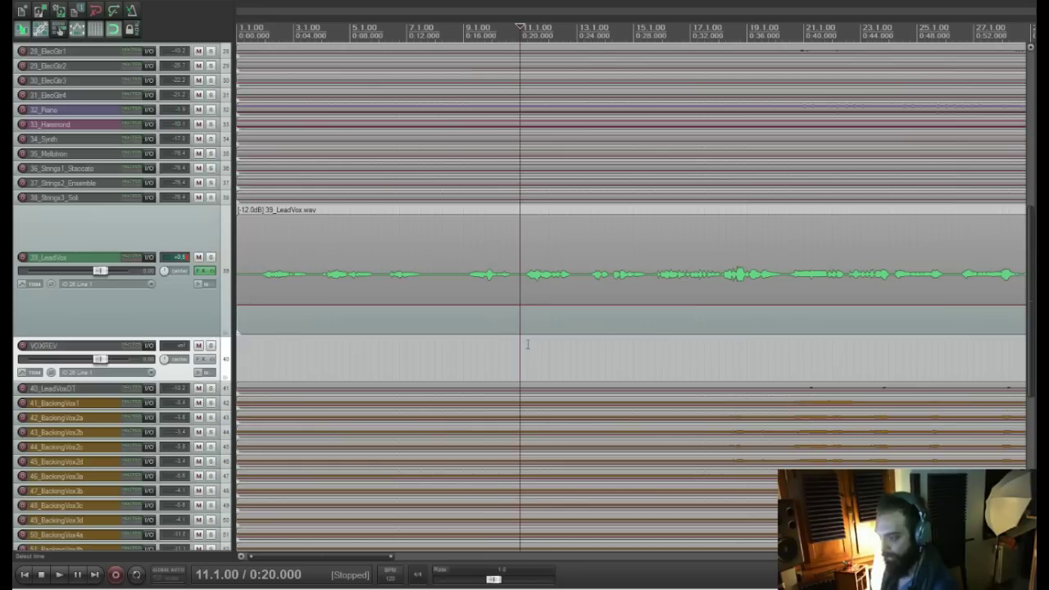
drag(529, 344, 817, 363)
scroll(656, 358, left, 5)
scroll(656, 358, left, 10)
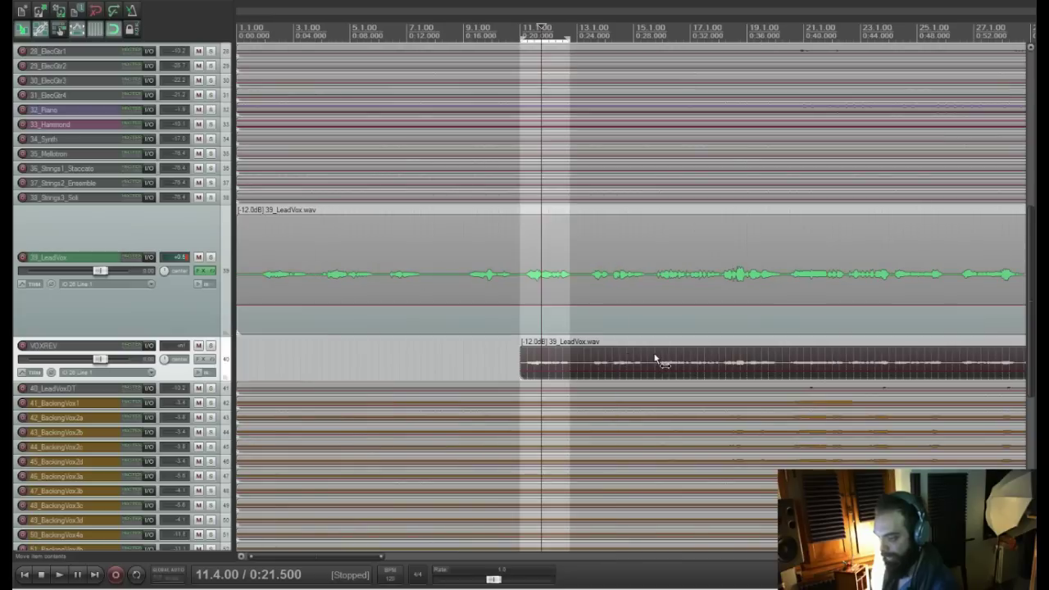
Insert Oxford Reverb Native on VOXREV and load its EMT 140 2.4 sec emulation preset
click(203, 360)
text(alti)
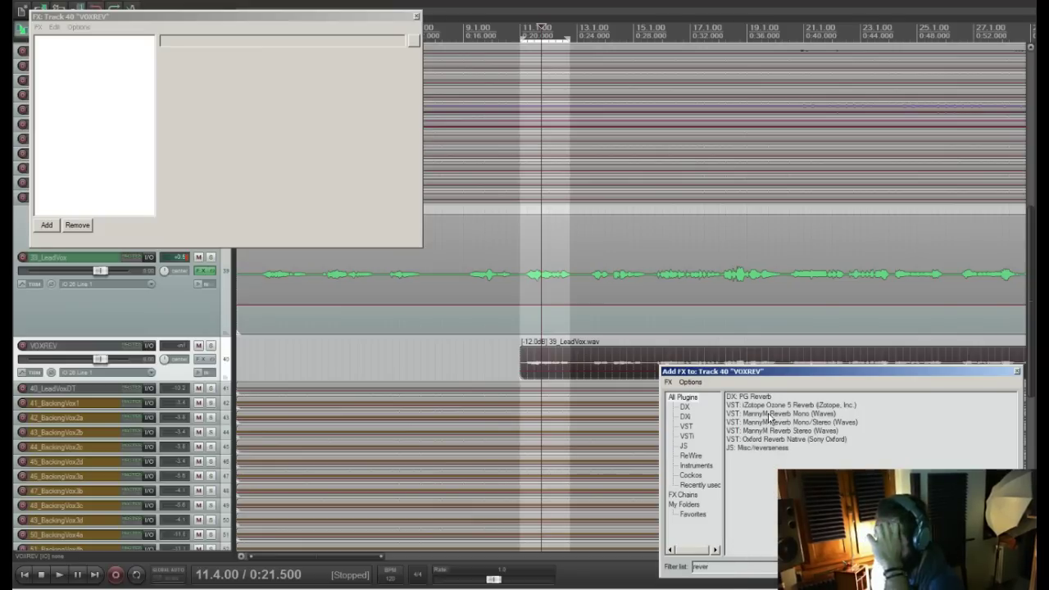
double_click(773, 440)
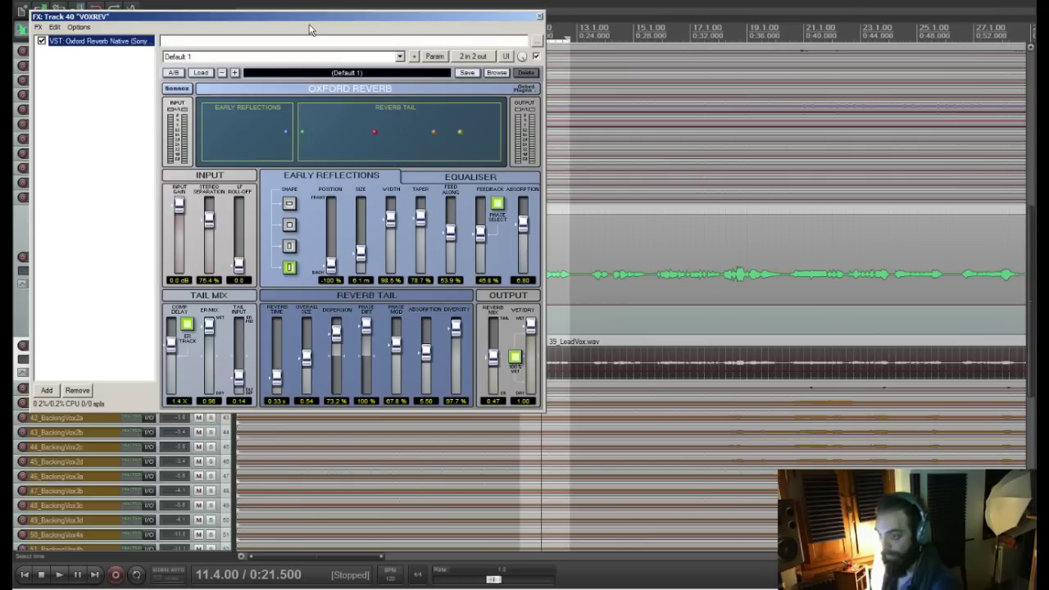
click(200, 72)
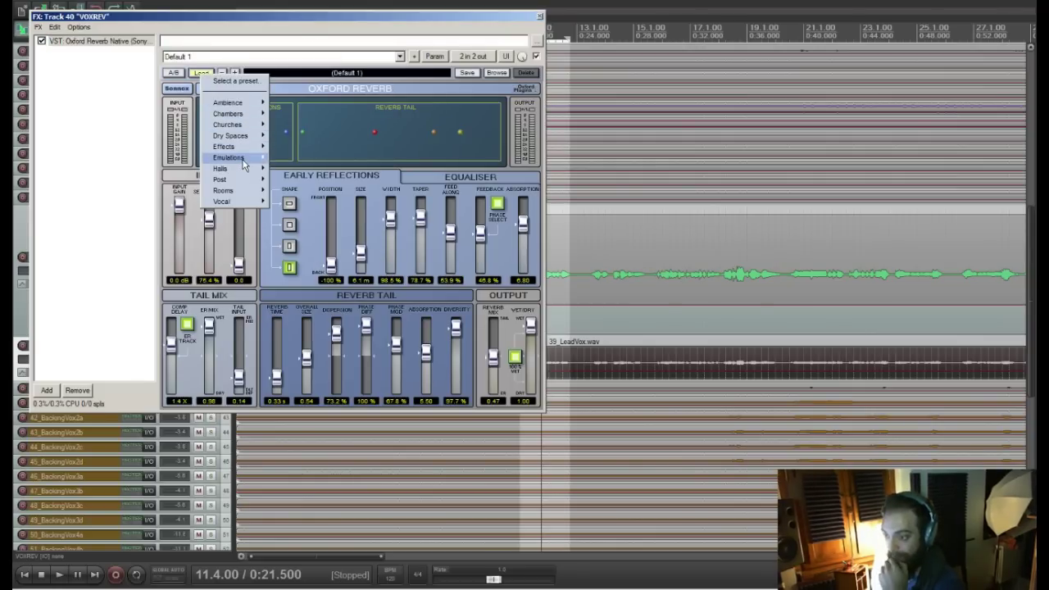
mouse_move(243, 164)
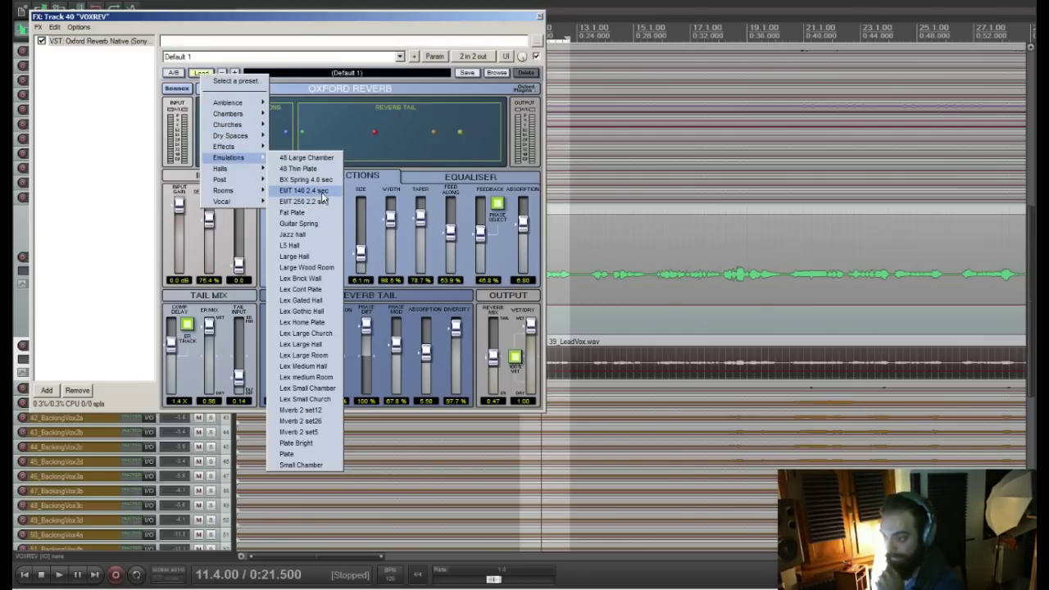
click(303, 190)
drag(307, 17, 668, 40)
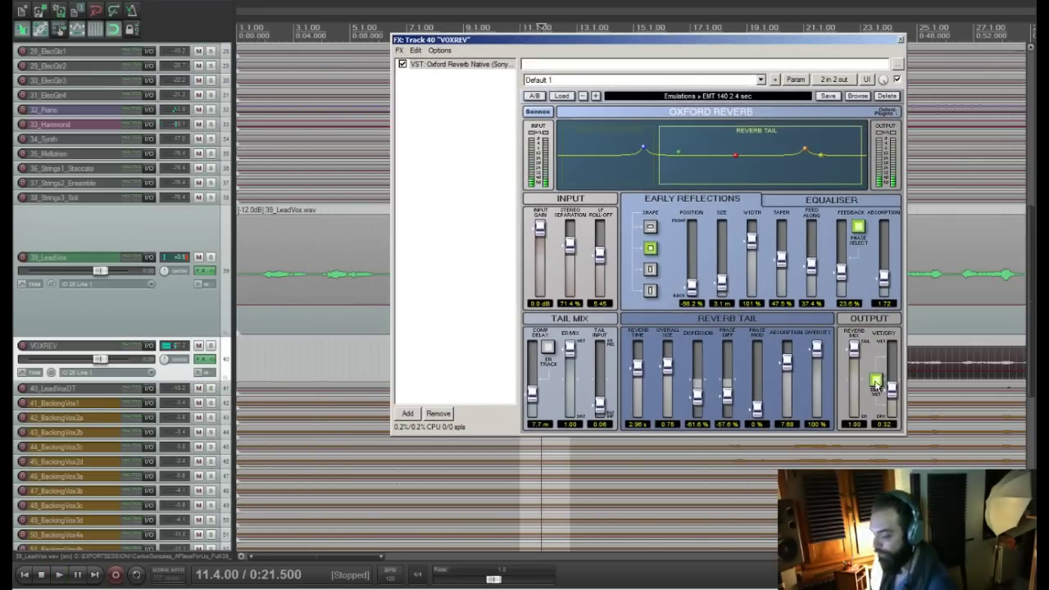
Solo and play VOXREV, and add FabFilter Pro-Q 2 after the reverb in its effects chain
click(212, 346)
drag(646, 45, 386, 131)
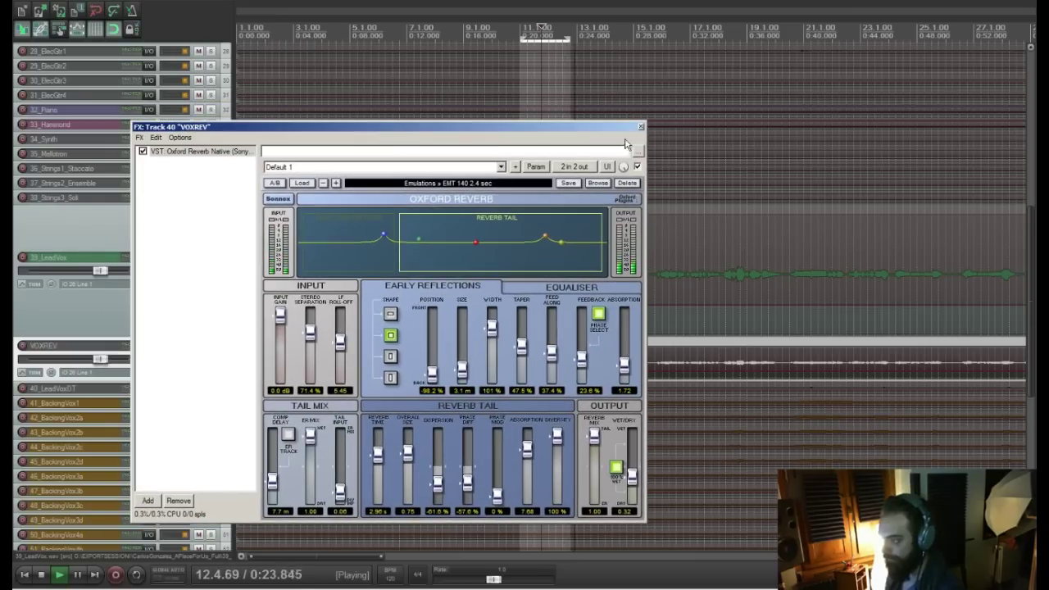
double_click(234, 361)
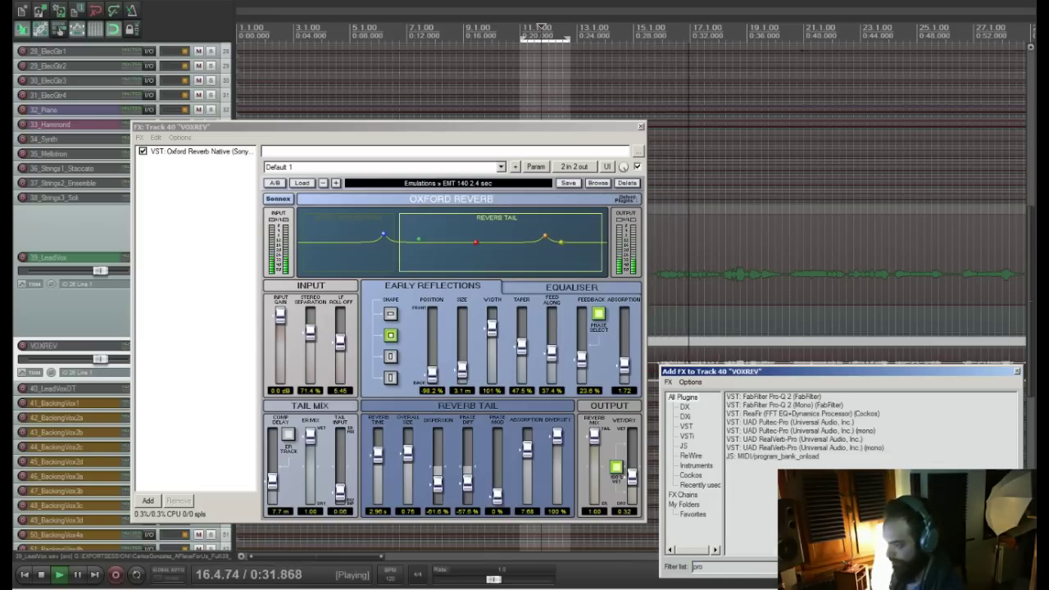
double_click(811, 405)
Add a bell cut at about 407 Hz, -4 dB, Q 1, and a 12 dB/oct low cut at about 177 Hz
drag(489, 292, 493, 325)
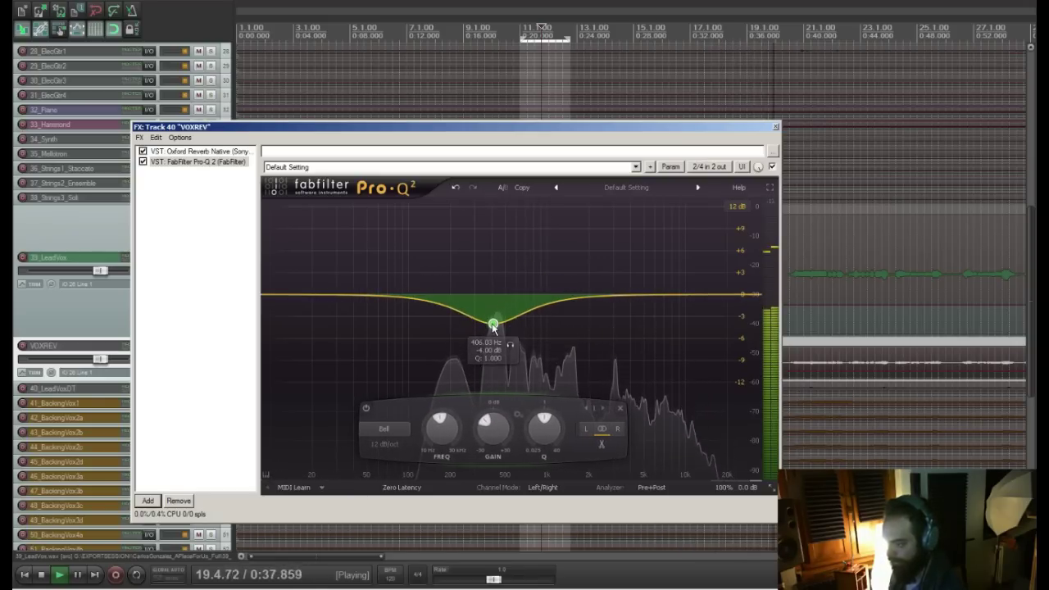
click(431, 294)
right_click(431, 294)
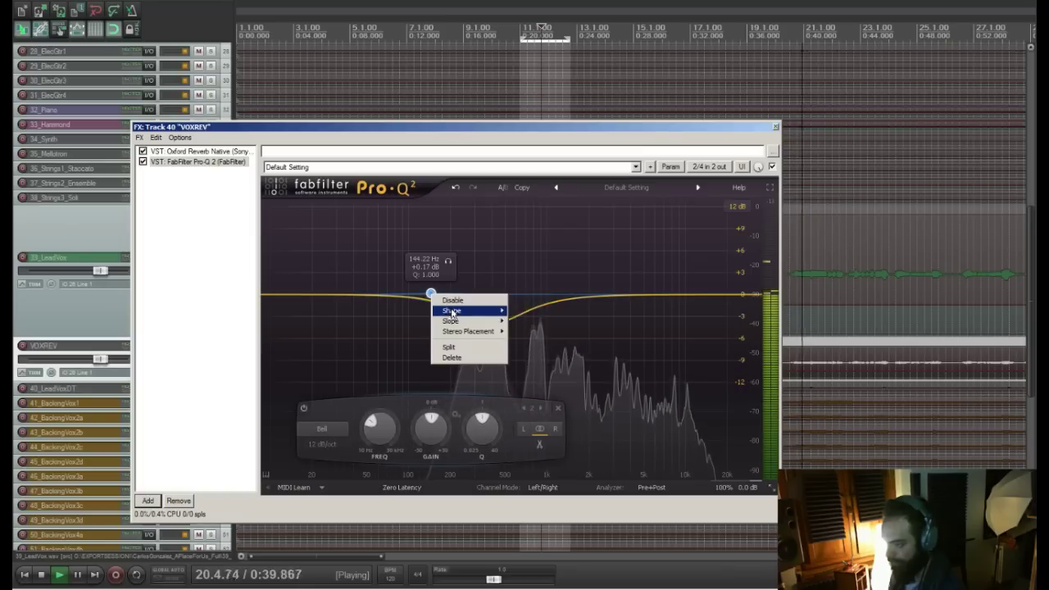
mouse_move(456, 310)
click(534, 332)
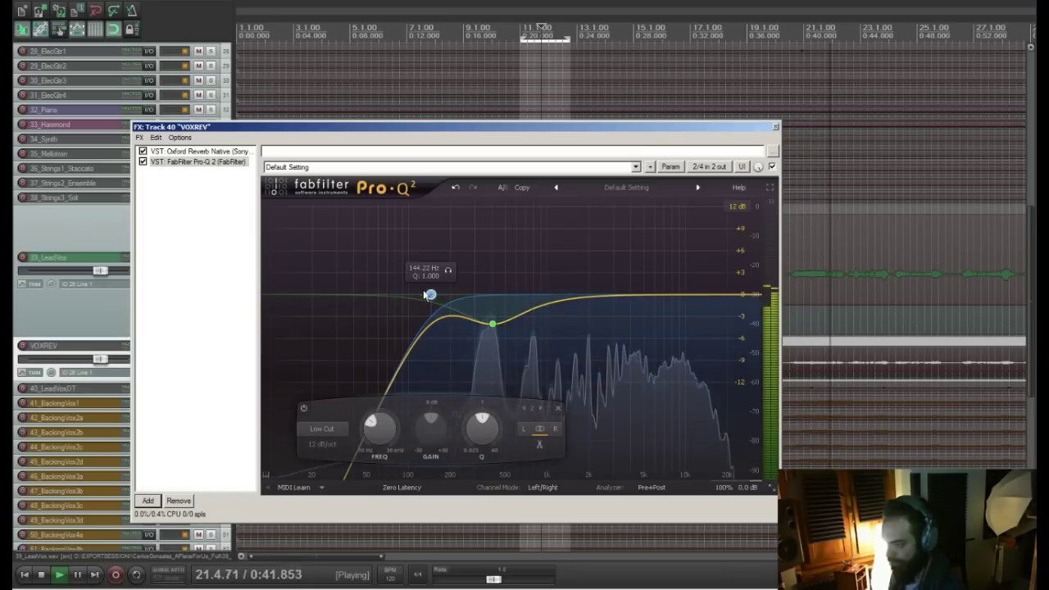
drag(433, 296, 442, 292)
Add narrow bell cuts at about 1202 Hz, -5.33 dB, and just below 4 kHz plus a gentle boost above 10 kHz, and close the window
drag(594, 295, 558, 333)
scroll(603, 266, up, 5)
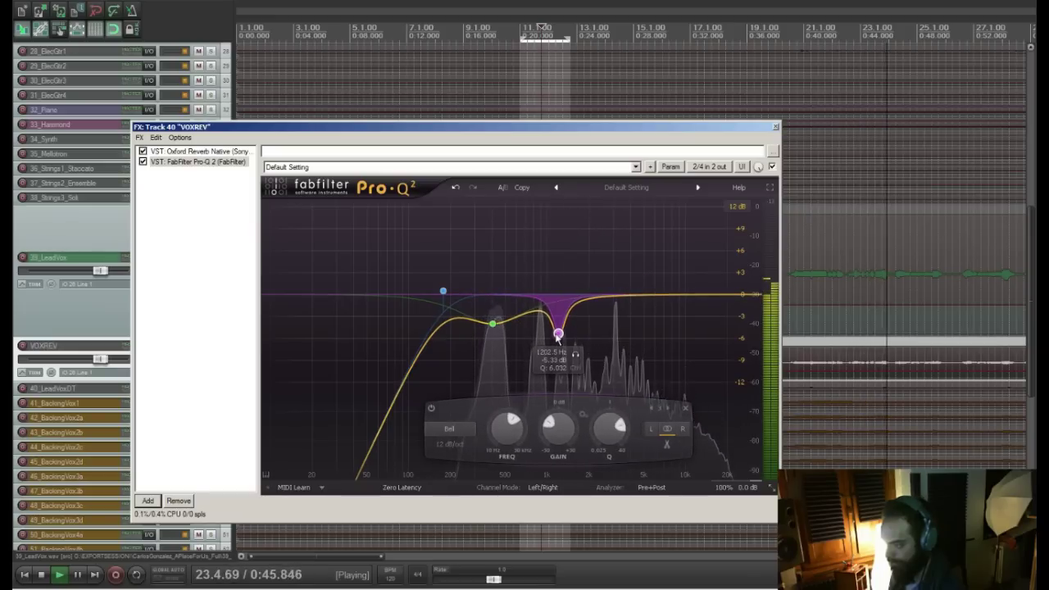
drag(635, 289, 698, 285)
scroll(628, 273, up, 5)
click(776, 128)
key(space)
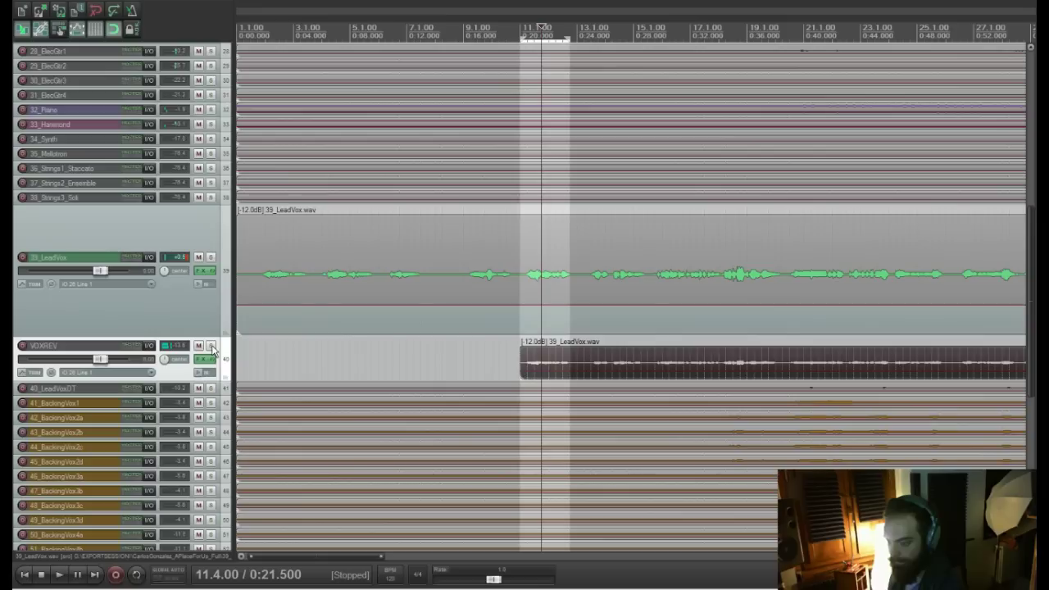
Solo 39_LeadVox and VOXREV together, play from around bar 8, and lower the VOXREV fader slightly
click(211, 257)
click(211, 345)
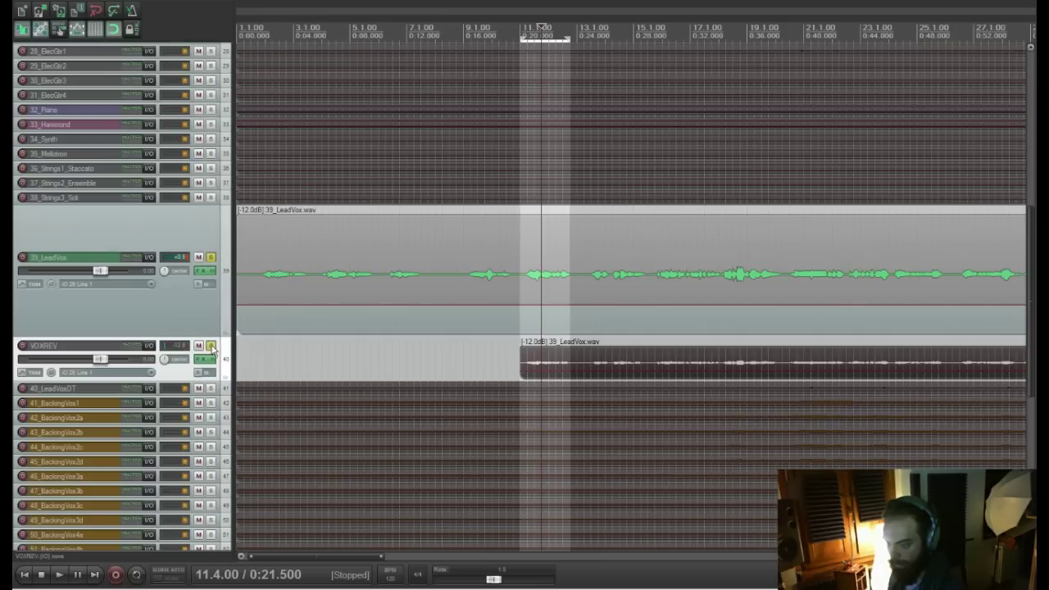
click(456, 354)
key(space)
drag(96, 361, 94, 362)
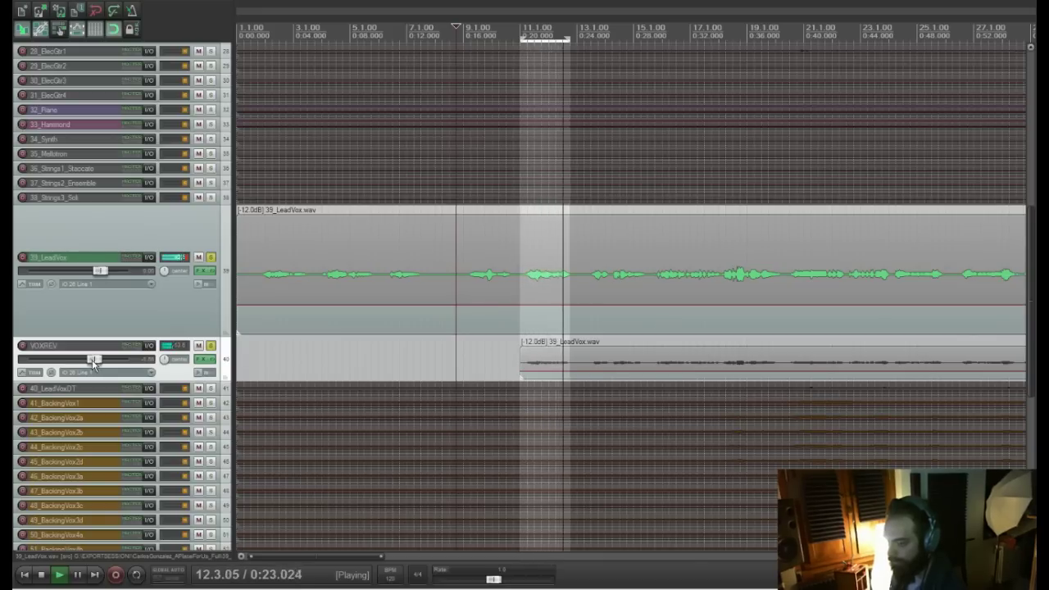
Reopen the VOXREV effects chain and add a wide bell cut of about 5 dB between 200 and 300 Hz in Pro-Q 2
click(202, 361)
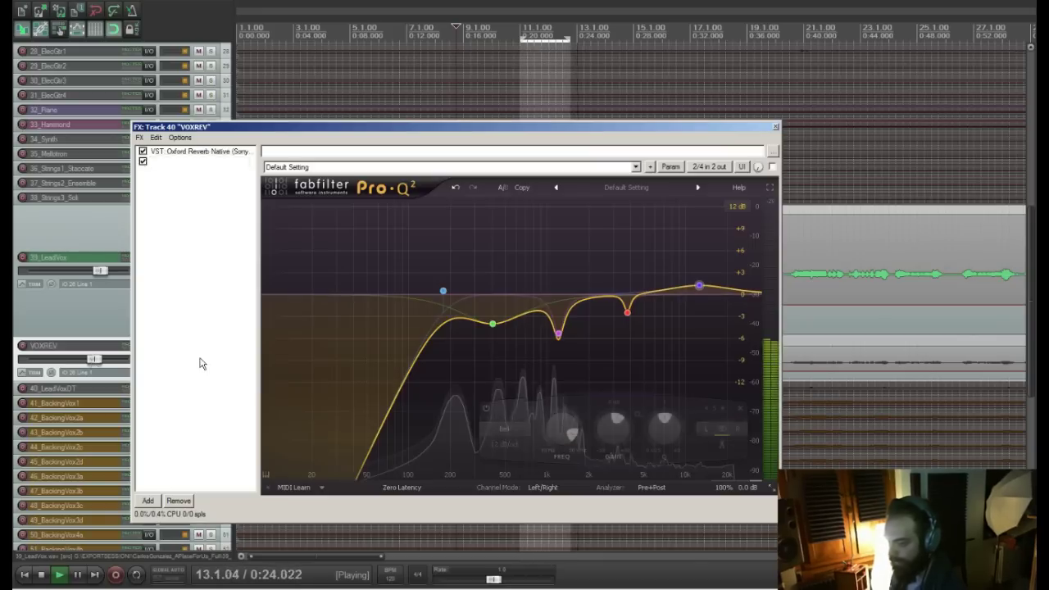
double_click(483, 264)
drag(483, 265, 467, 331)
Load the EMT 250 2.2 sec emulation preset into Oxford Reverb on the VOXREV track
click(197, 151)
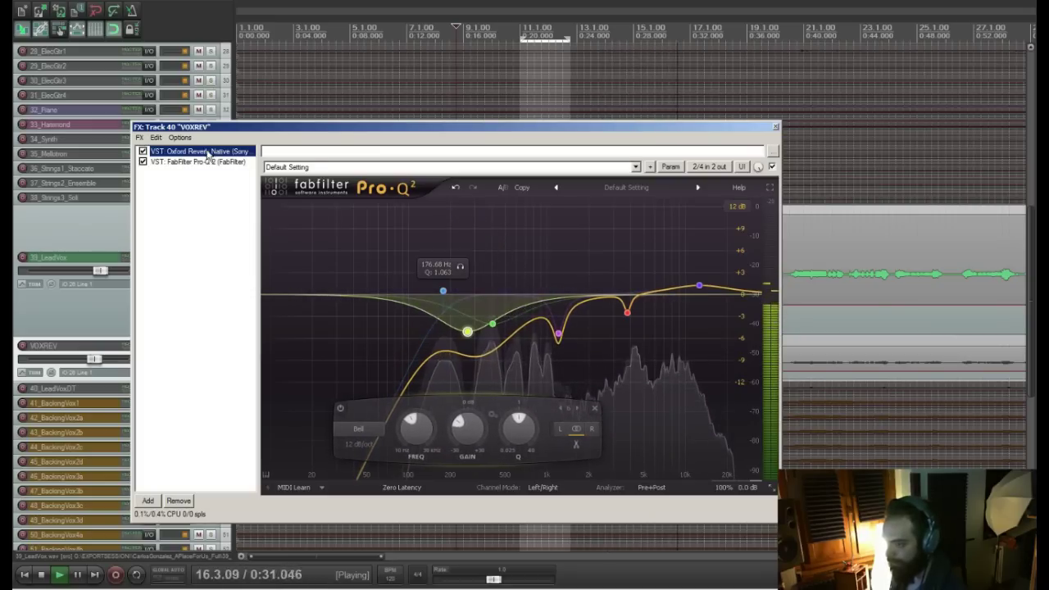
drag(489, 132, 591, 186)
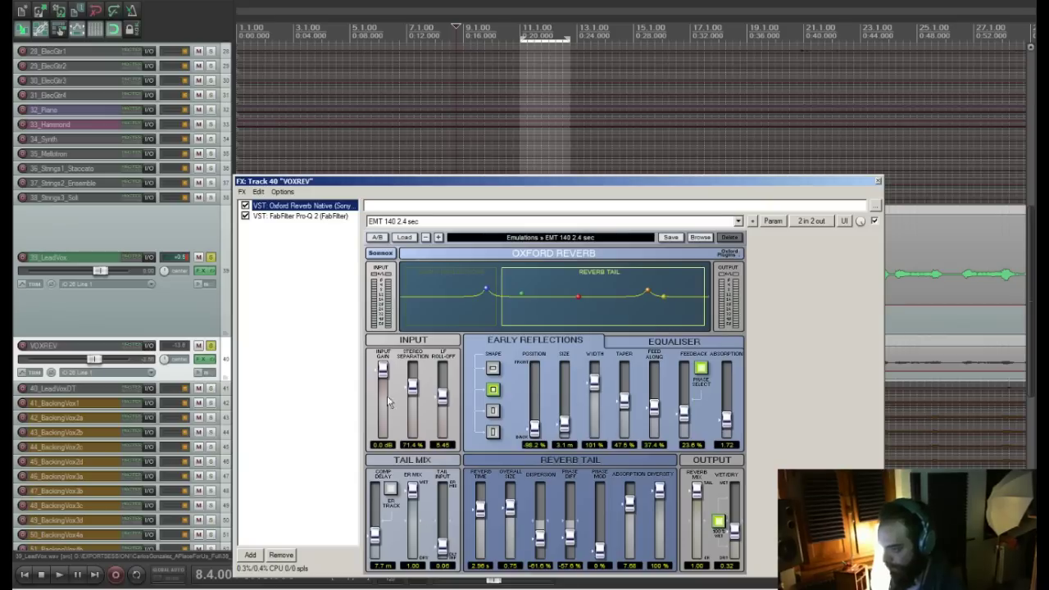
click(405, 238)
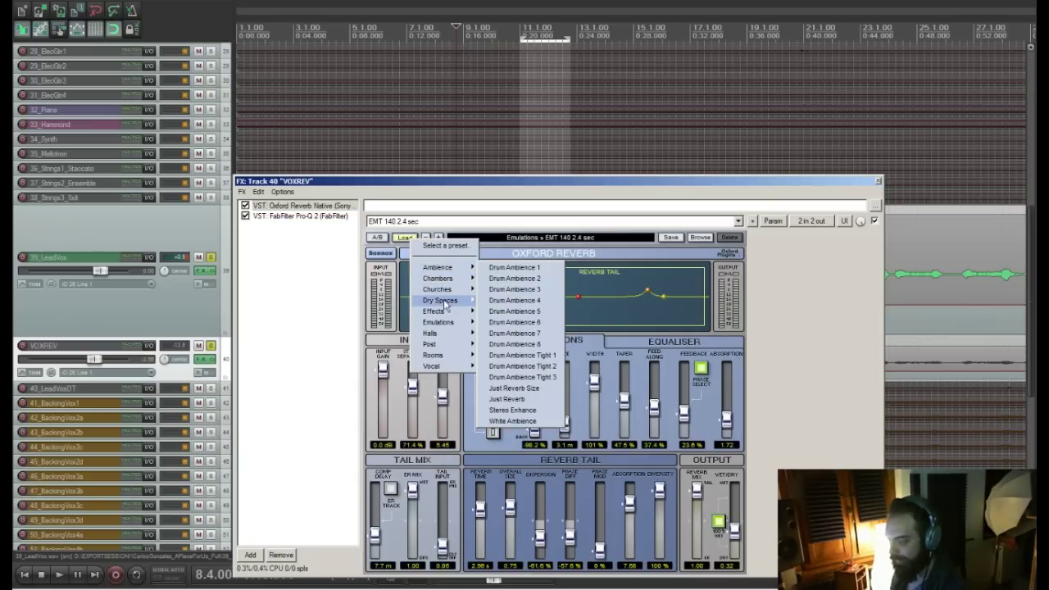
mouse_move(449, 303)
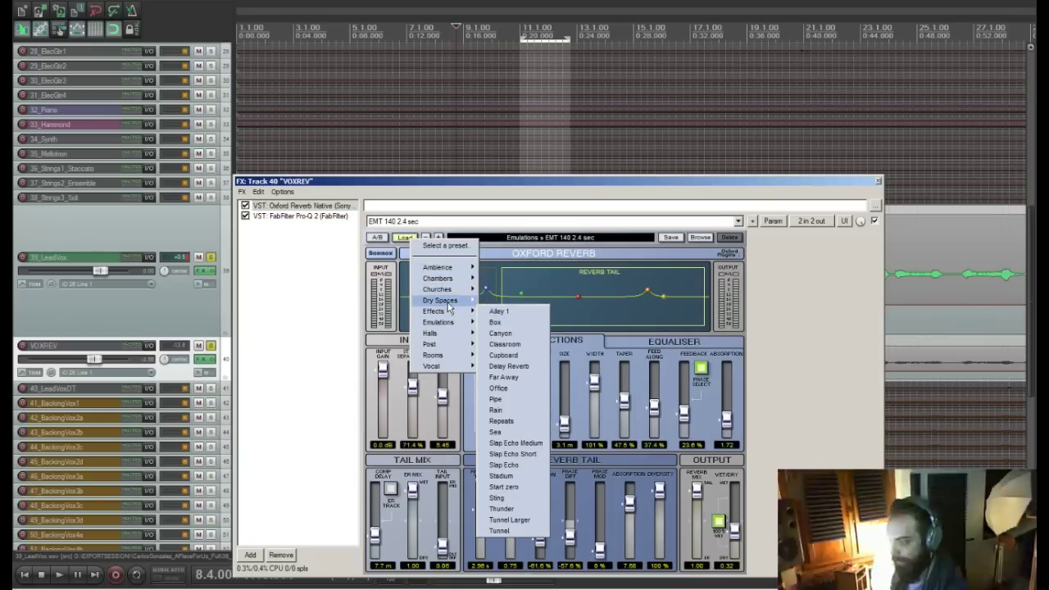
mouse_move(445, 325)
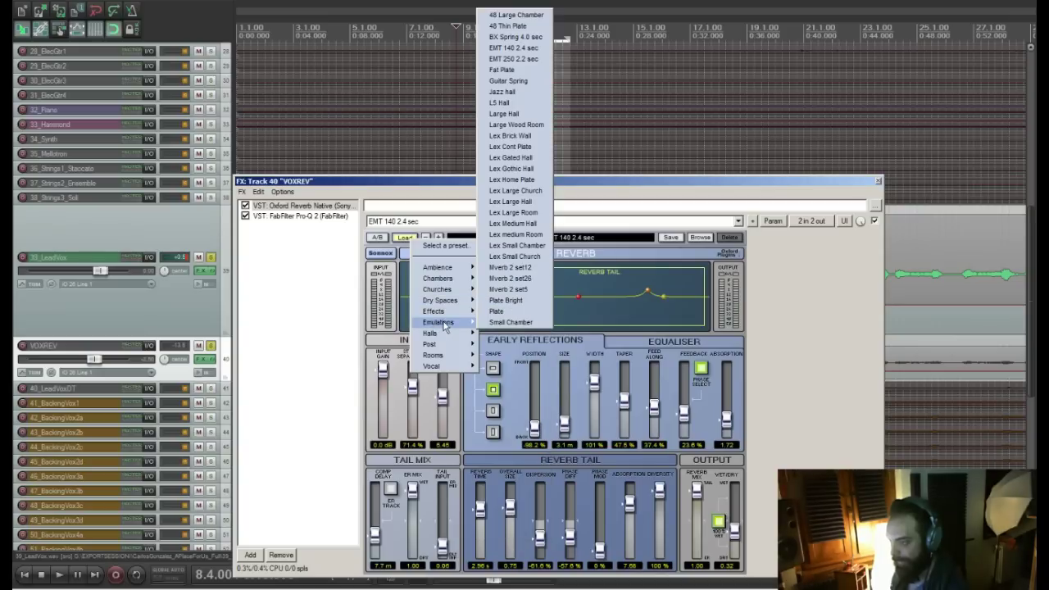
click(531, 60)
Clear the solos on 39_LeadVox and VOXREV, put away the effects window and play the full mix from near the song's start
drag(523, 183, 571, 336)
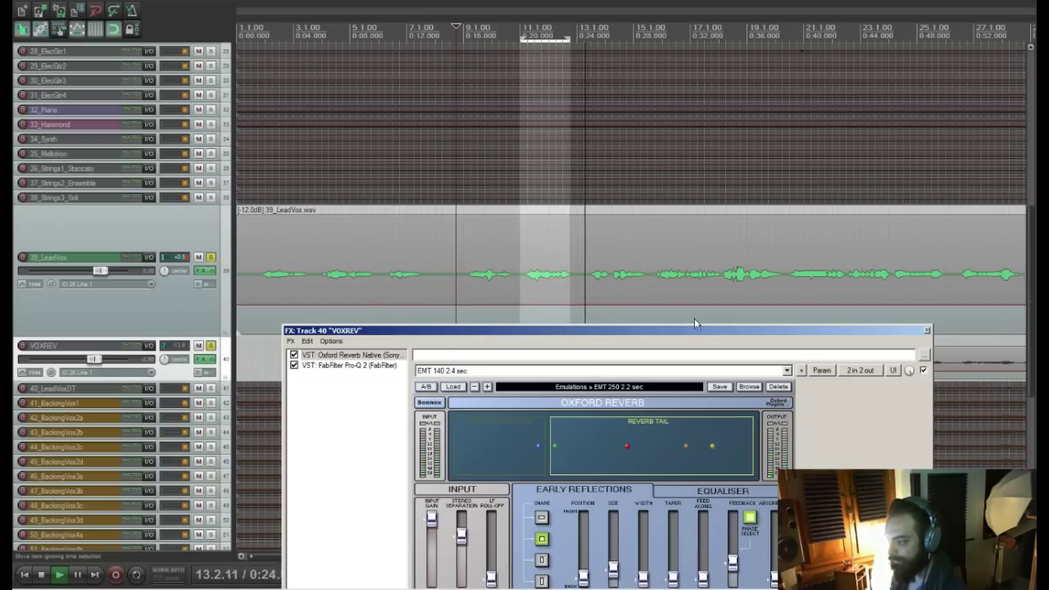
click(199, 346)
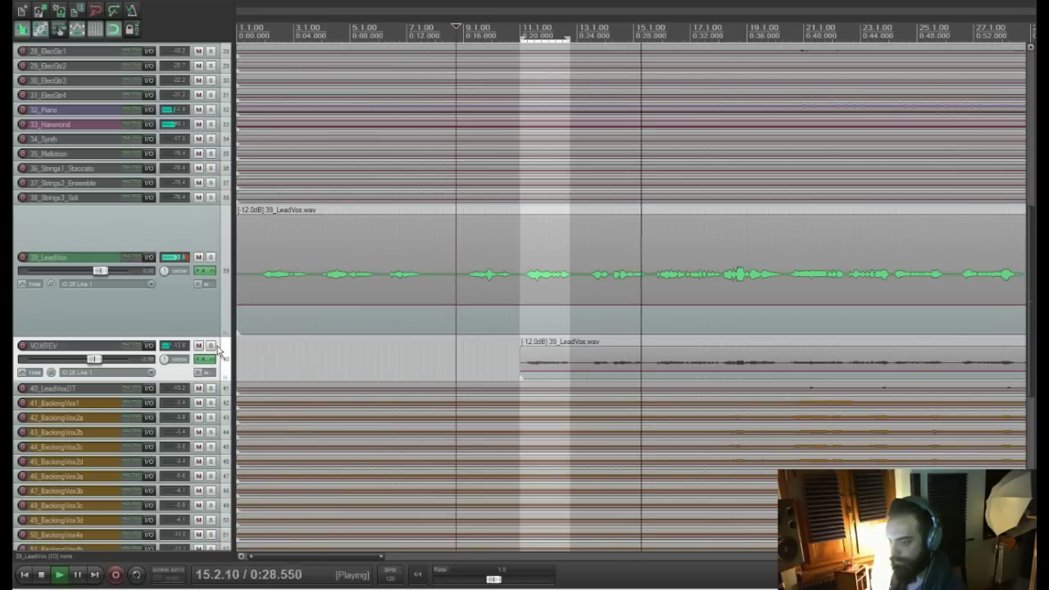
key(space)
click(259, 351)
key(space)
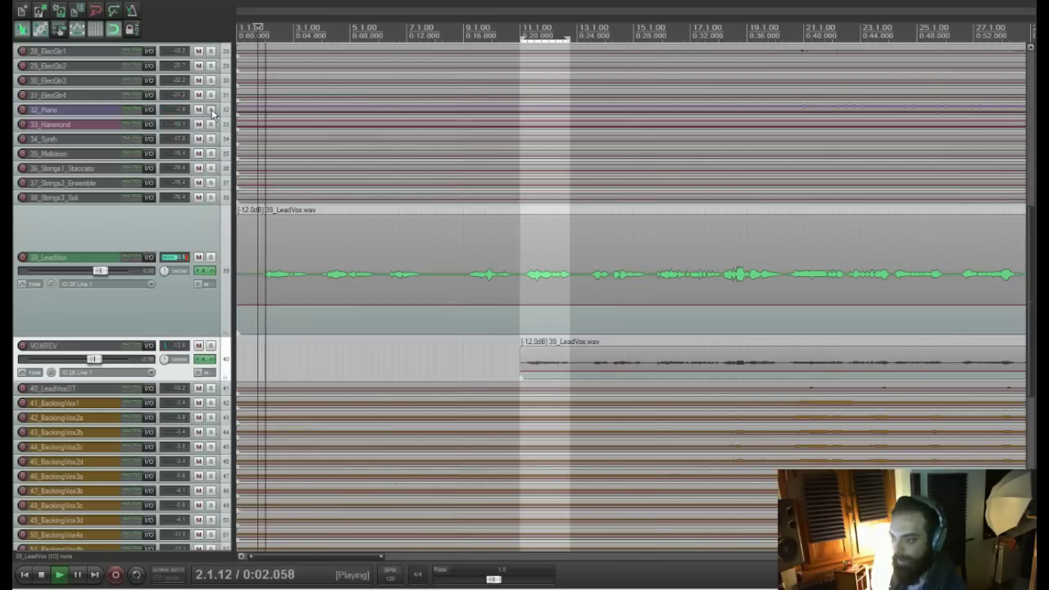
Solo 32_Piano, enlarge its track and insert NLS Channel Stereo (Waves) on it
click(210, 109)
click(78, 112)
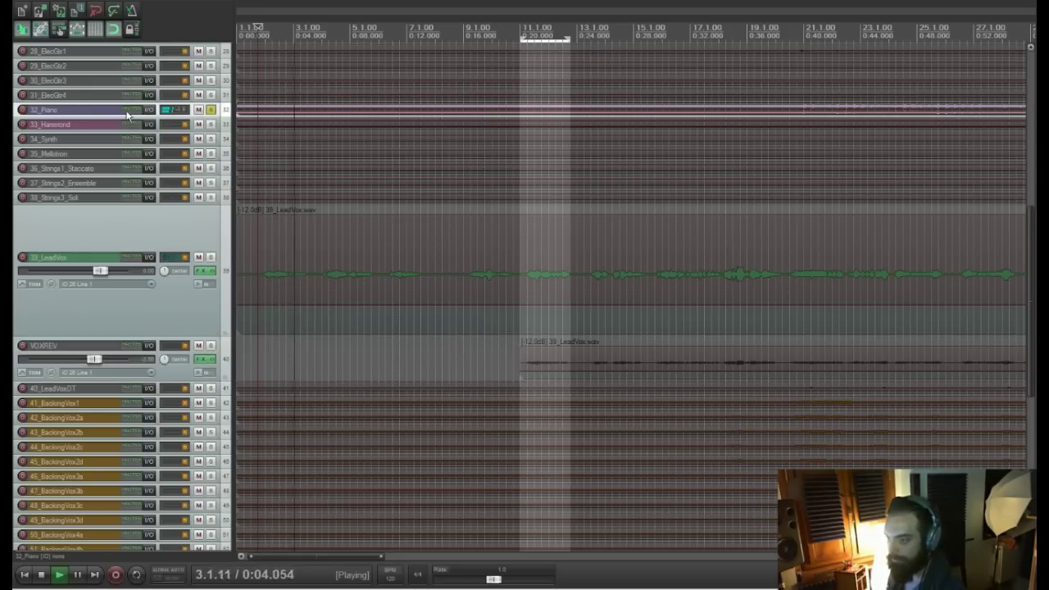
drag(122, 117, 122, 165)
click(202, 135)
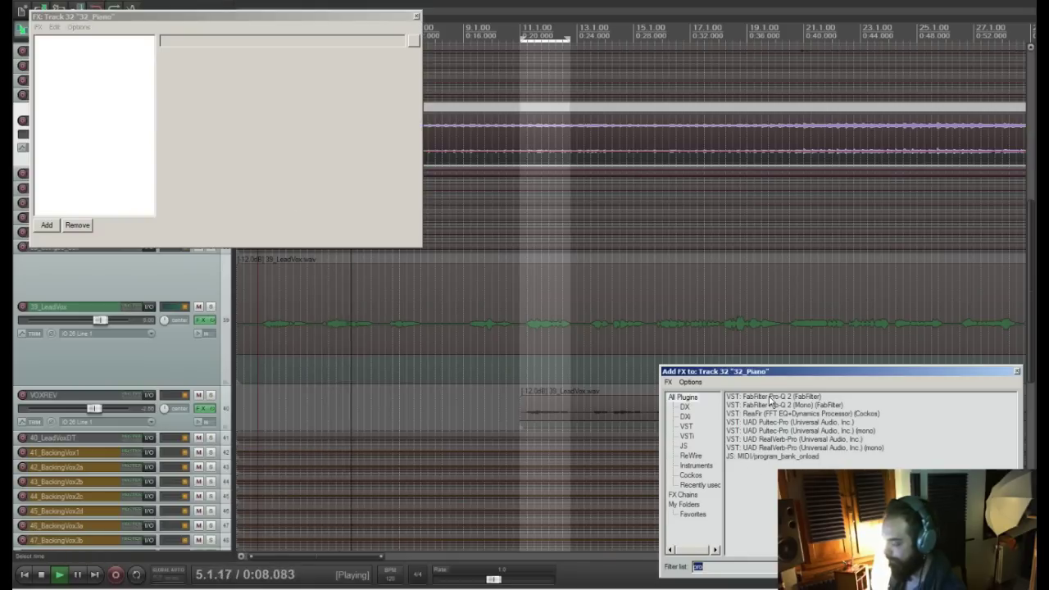
text(nl)
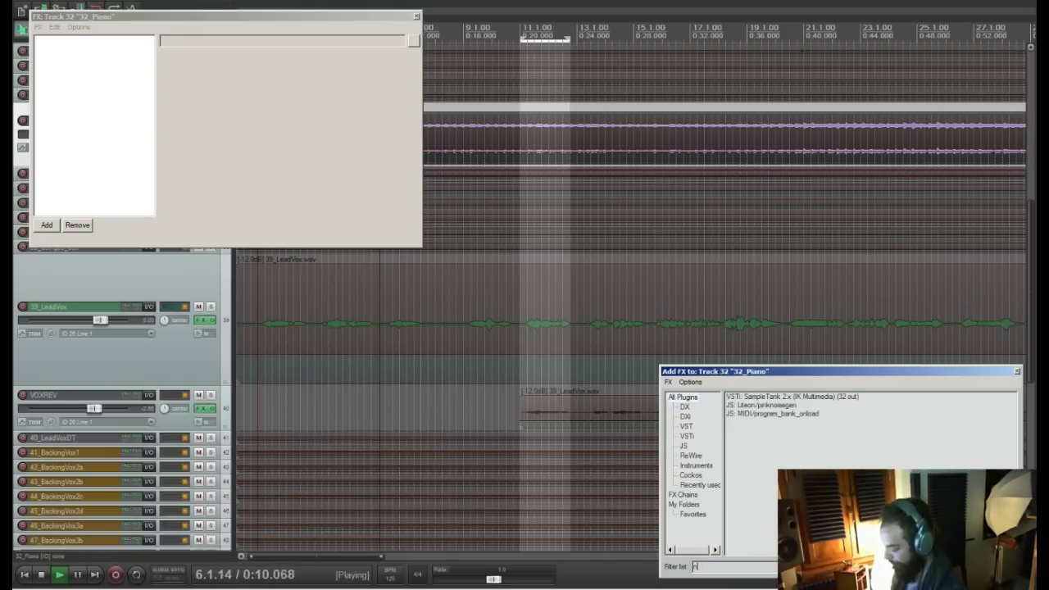
double_click(757, 422)
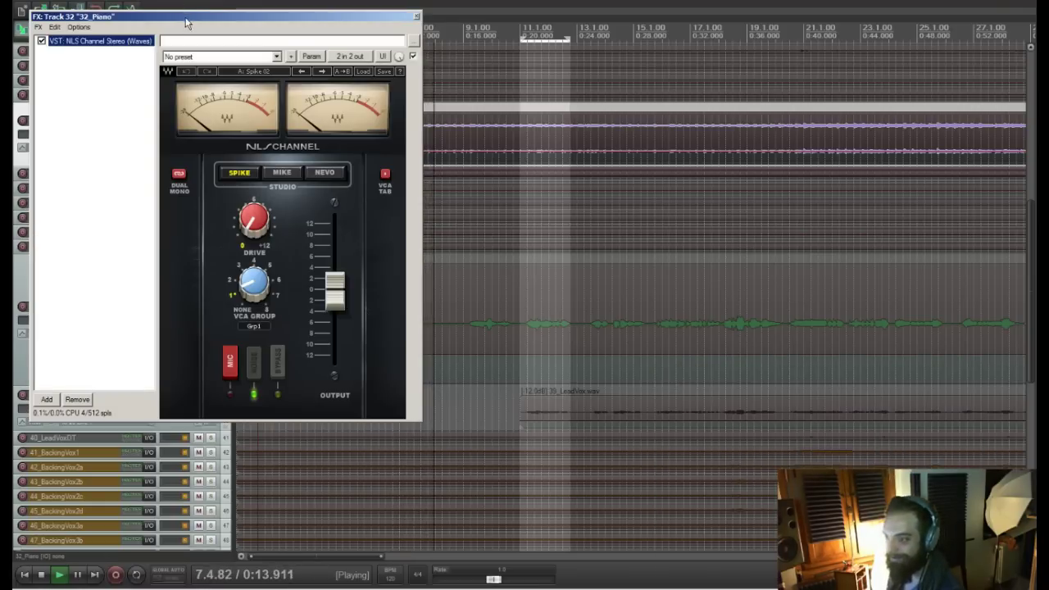
Raise the drive of the piano's NLS Channel, compare the Mike console and select the Nevo console
drag(188, 20, 489, 143)
click(599, 297)
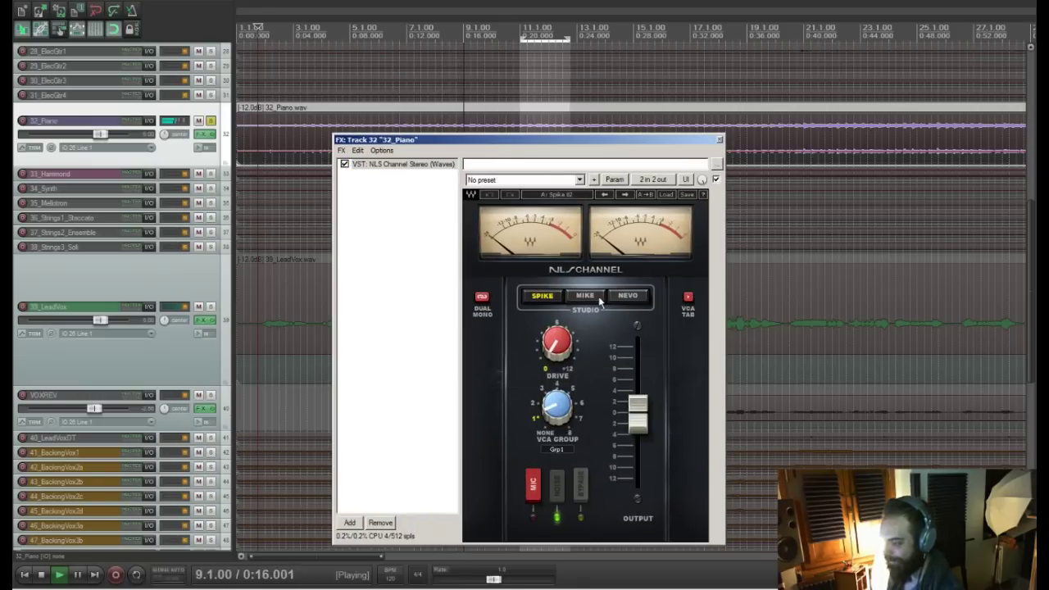
click(586, 297)
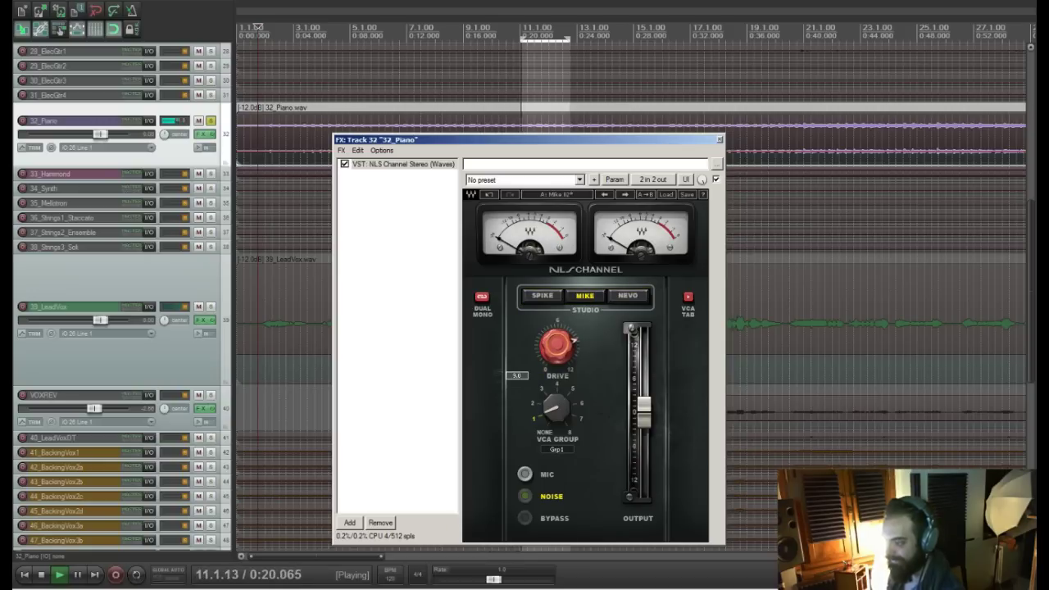
drag(557, 346, 557, 353)
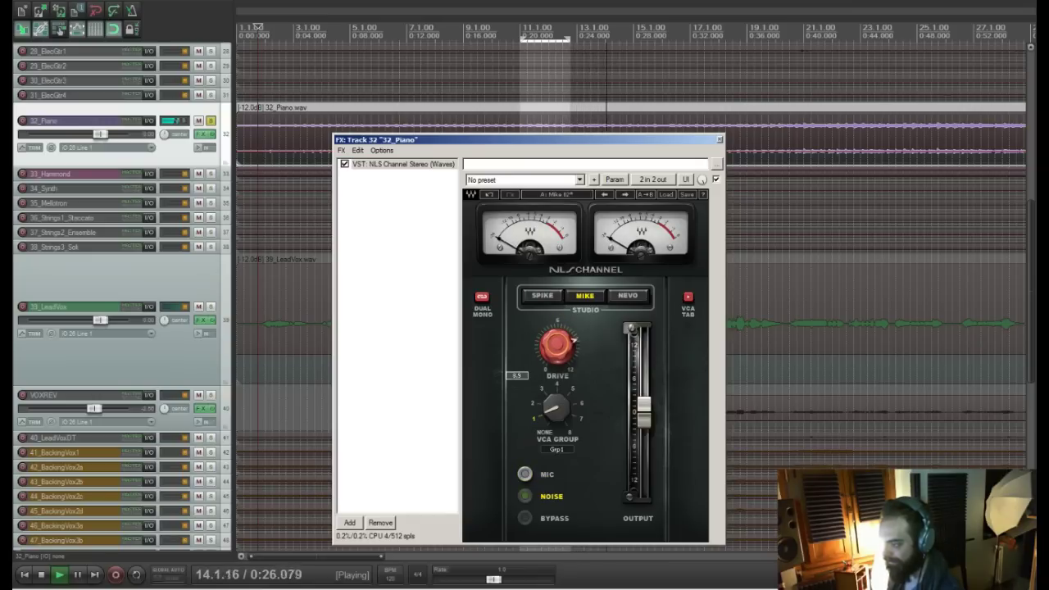
click(621, 297)
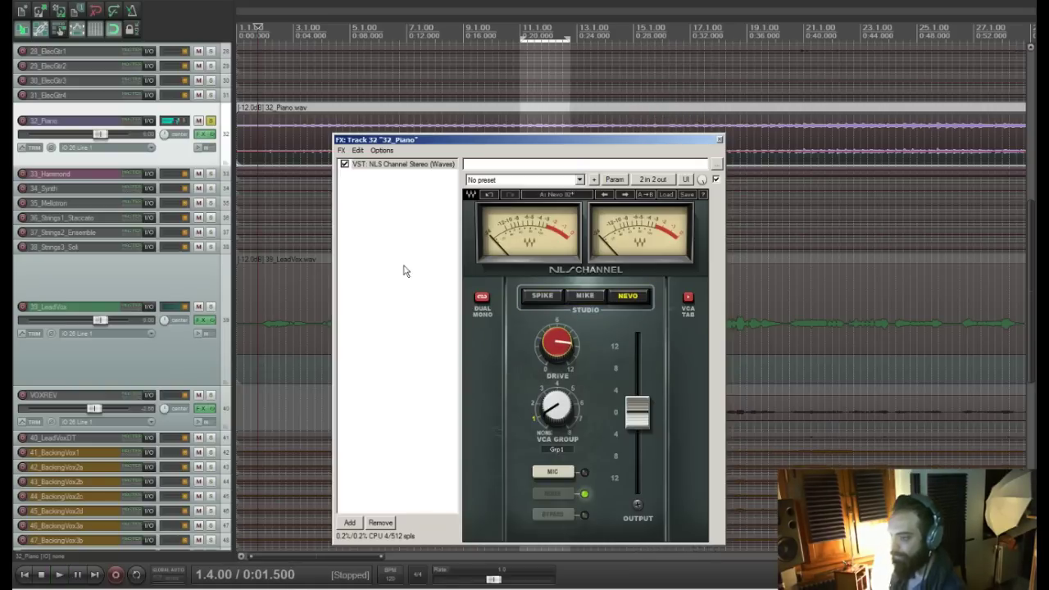
Insert FabFilter Pro-Q 2 after NLS Channel on 32_Piano and add a bell cut at about 591 Hz
click(350, 523)
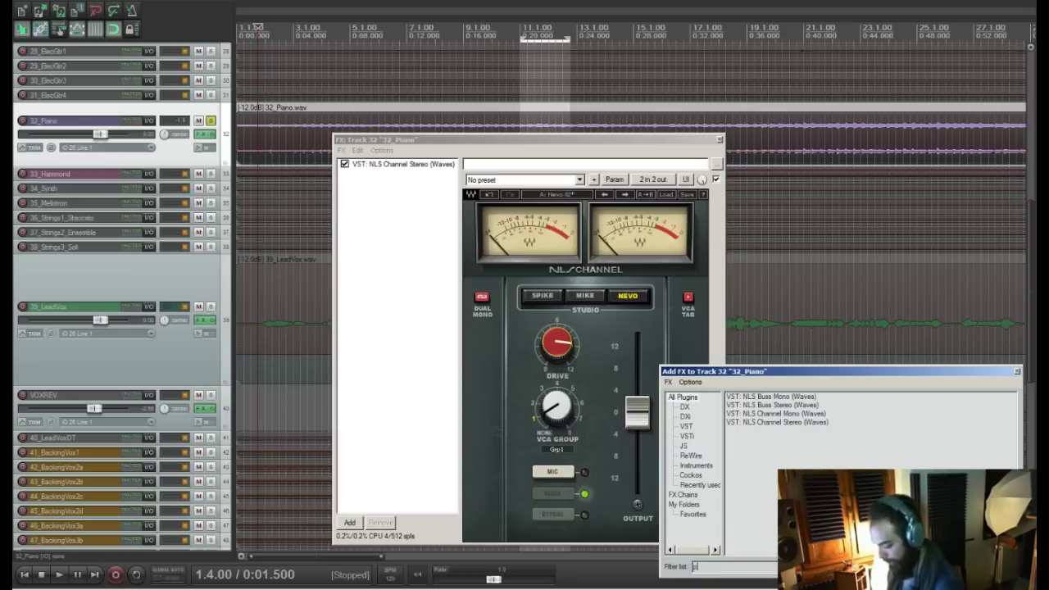
double_click(784, 396)
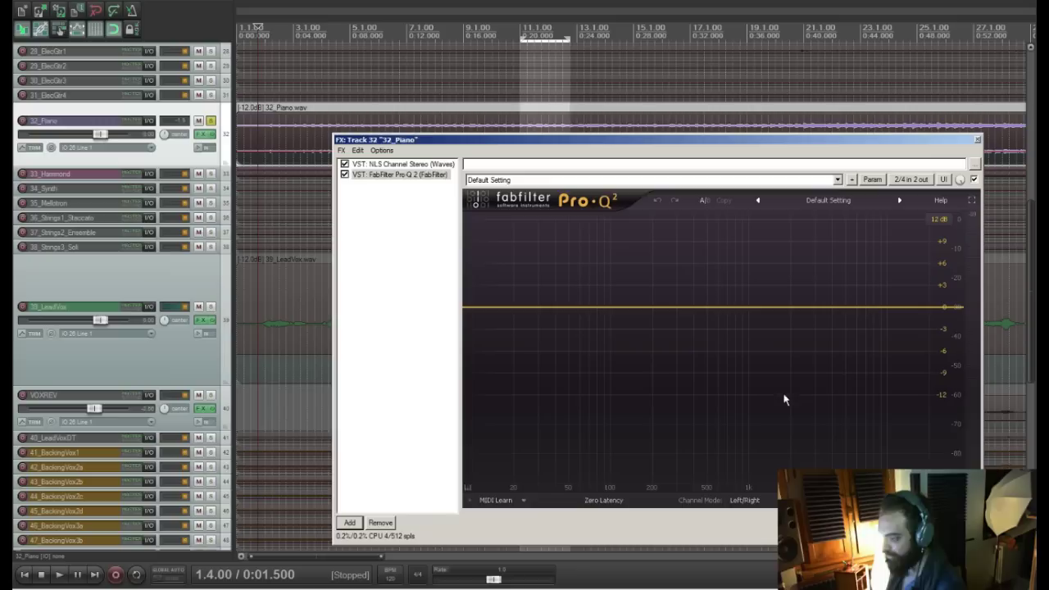
key(space)
drag(675, 302, 716, 338)
scroll(716, 338, up, 5)
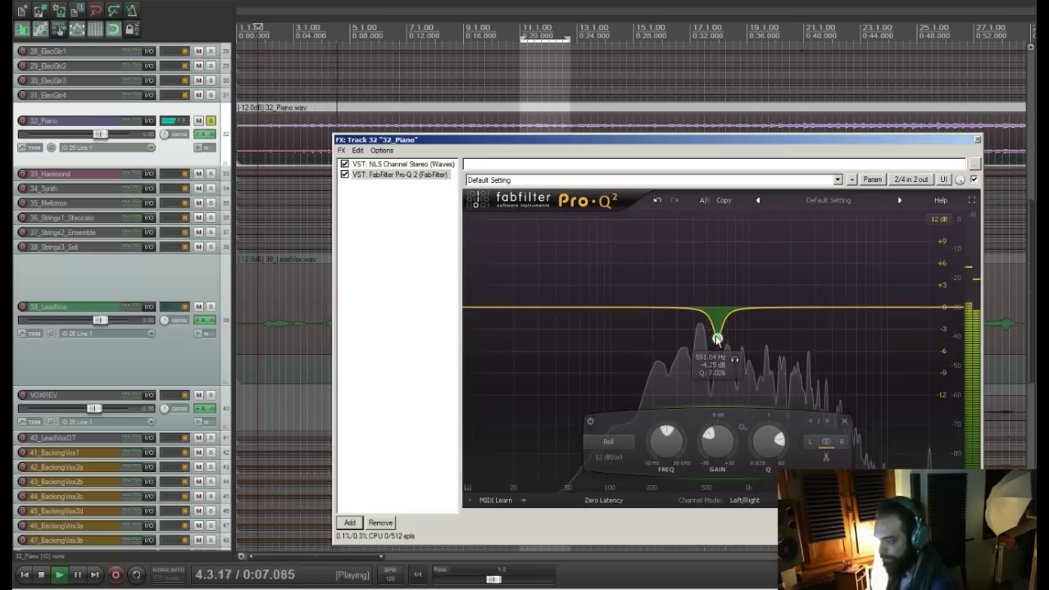
Add a narrow bell cut on the piano EQ at about 160 Hz, -6.17 dB, Q 5.2, while the track plays
double_click(662, 295)
key(space)
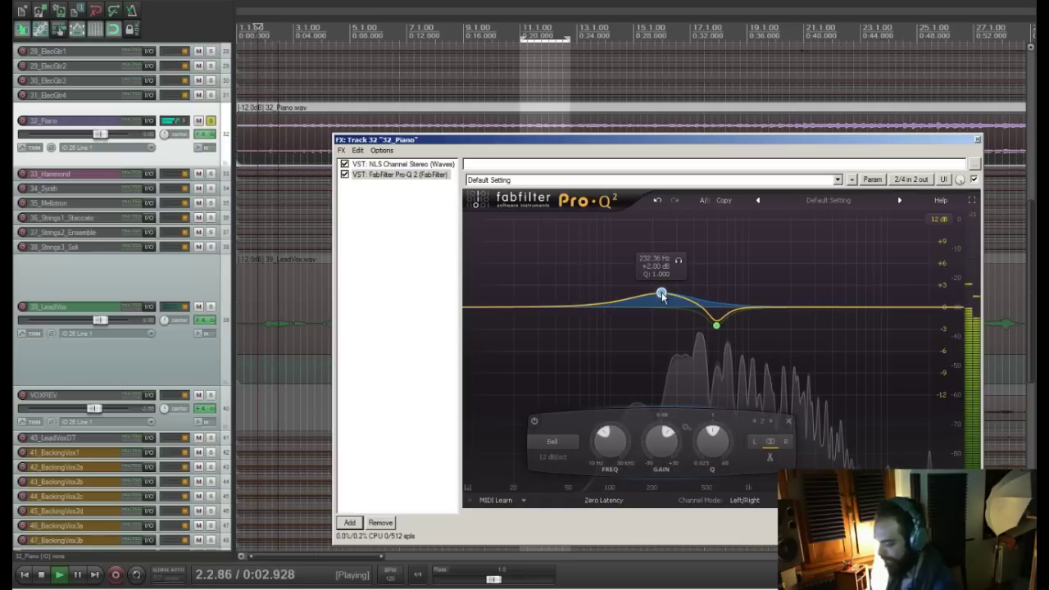
scroll(662, 295, up, 3)
drag(662, 295, 647, 354)
scroll(649, 339, down, 2)
scroll(647, 333, up, 4)
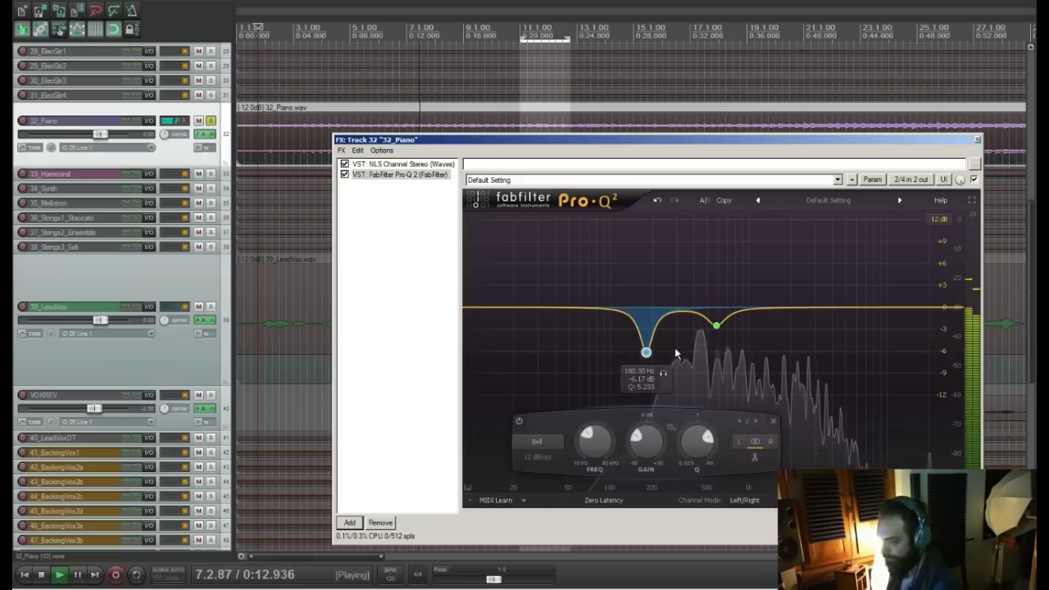
Add a bell cut of about 1 dB just above 300 Hz and a bell boost at about 4590 Hz, +1.92 dB, Q 1
double_click(685, 295)
drag(684, 298, 681, 314)
double_click(775, 307)
drag(775, 306, 841, 294)
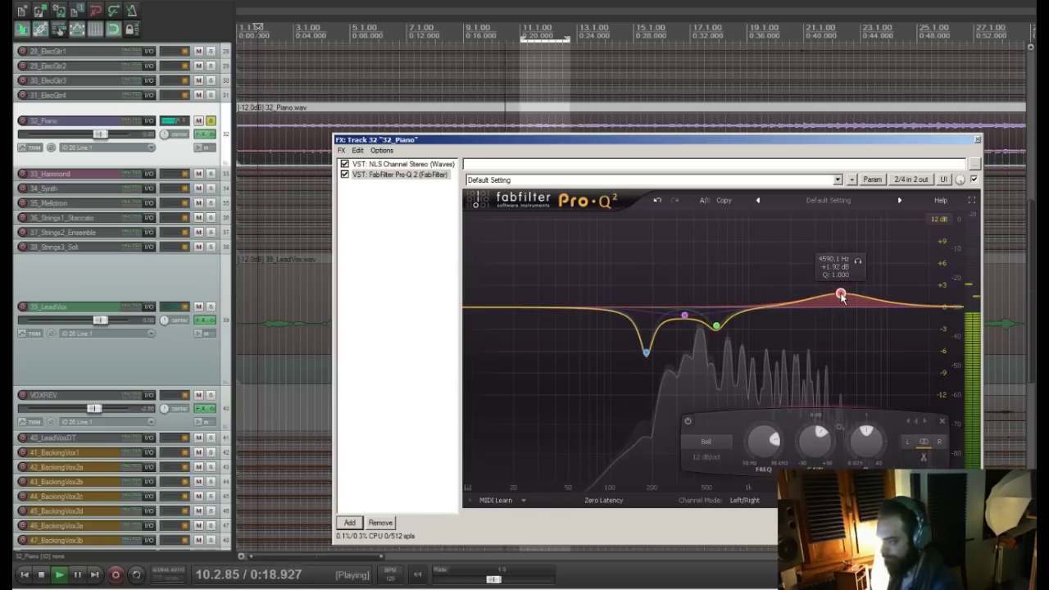
Unsolo 32_Piano, replay the full mix, fine-tune the high bell boost to about 4452 Hz, +2.08 dB, and close the effects window
click(210, 124)
key(space)
key(space)
drag(840, 294, 838, 291)
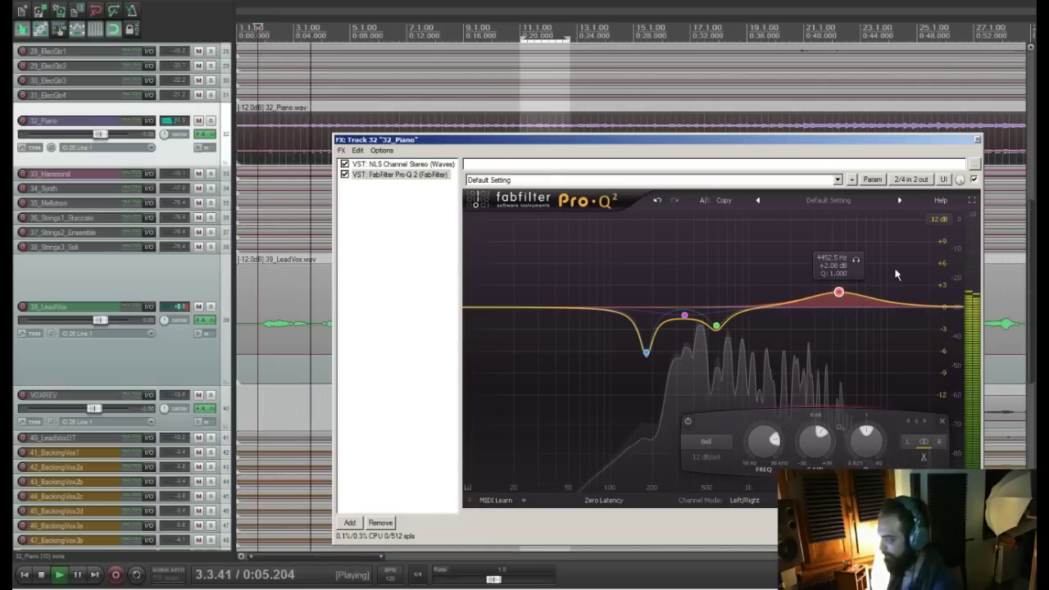
click(977, 140)
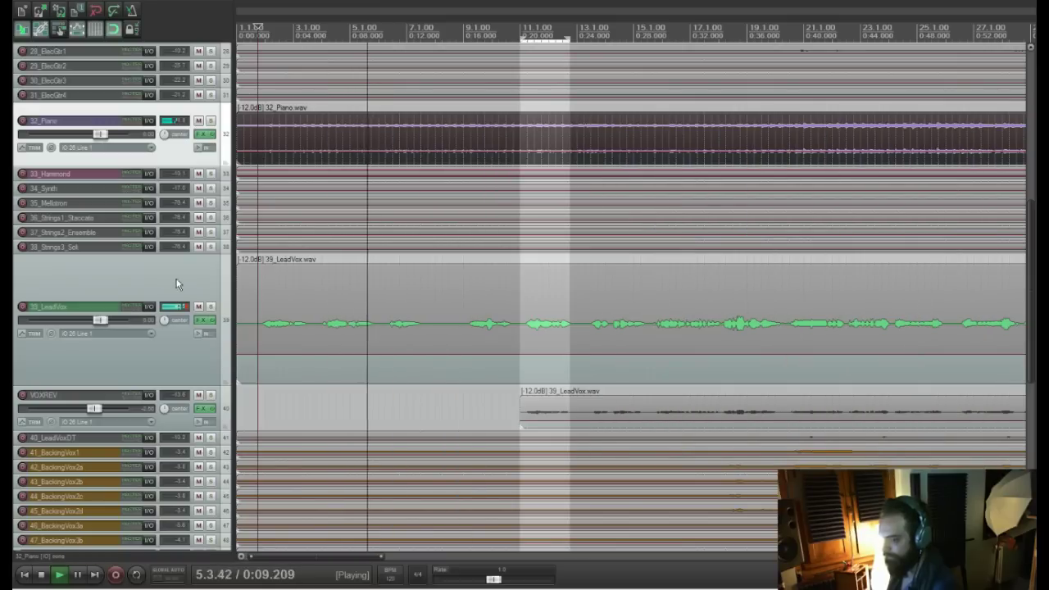
Lower the 39_LeadVox fader to just above -4 dB while the full mix plays
click(168, 332)
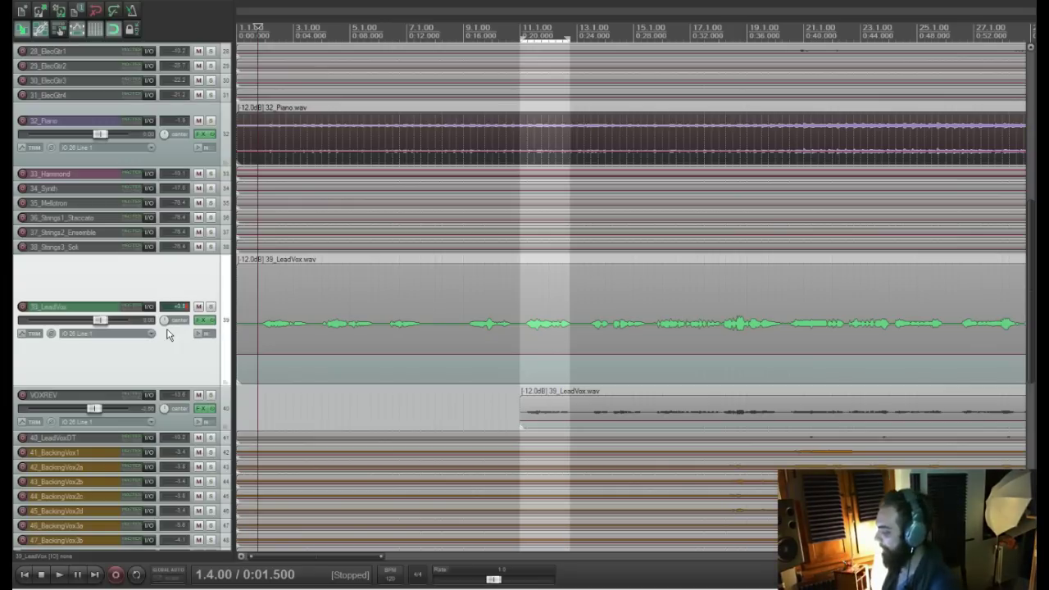
key(space)
drag(100, 319, 93, 325)
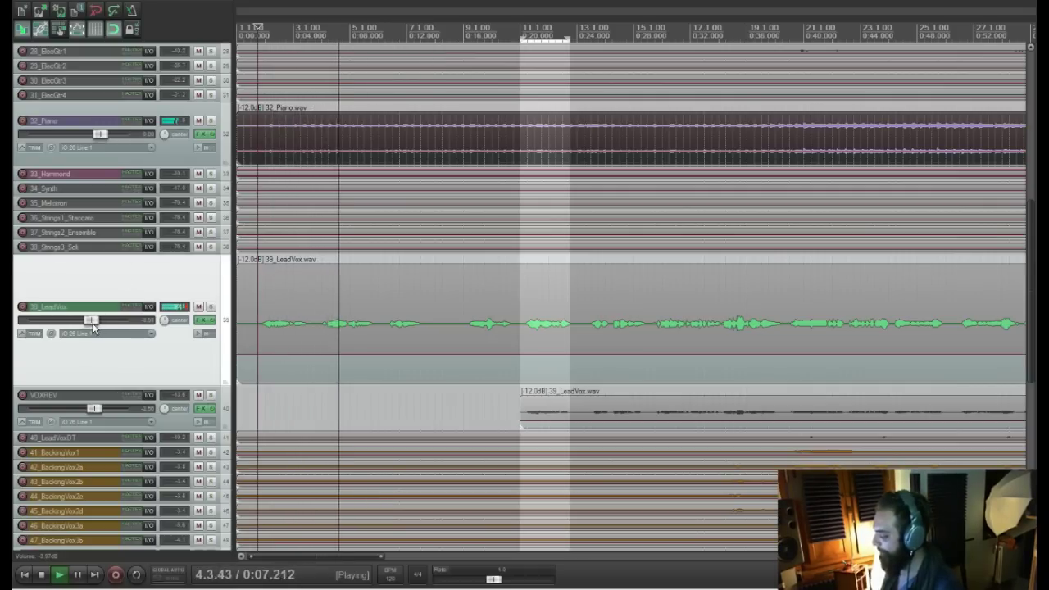
key(space)
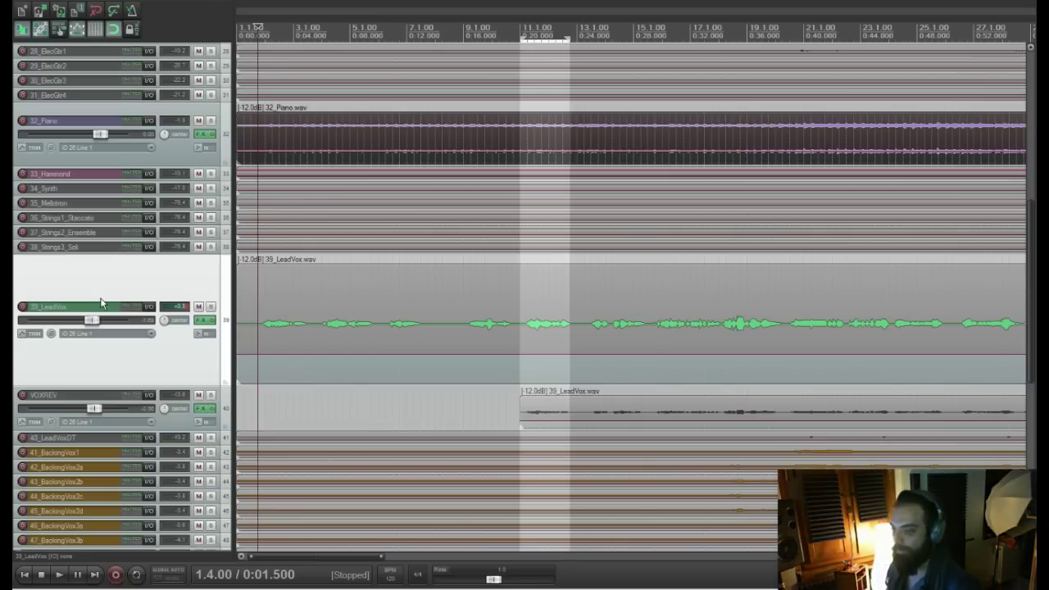
Solo 32_Piano, 39_LeadVox and VOXREV together and play them from around bar 10
click(210, 121)
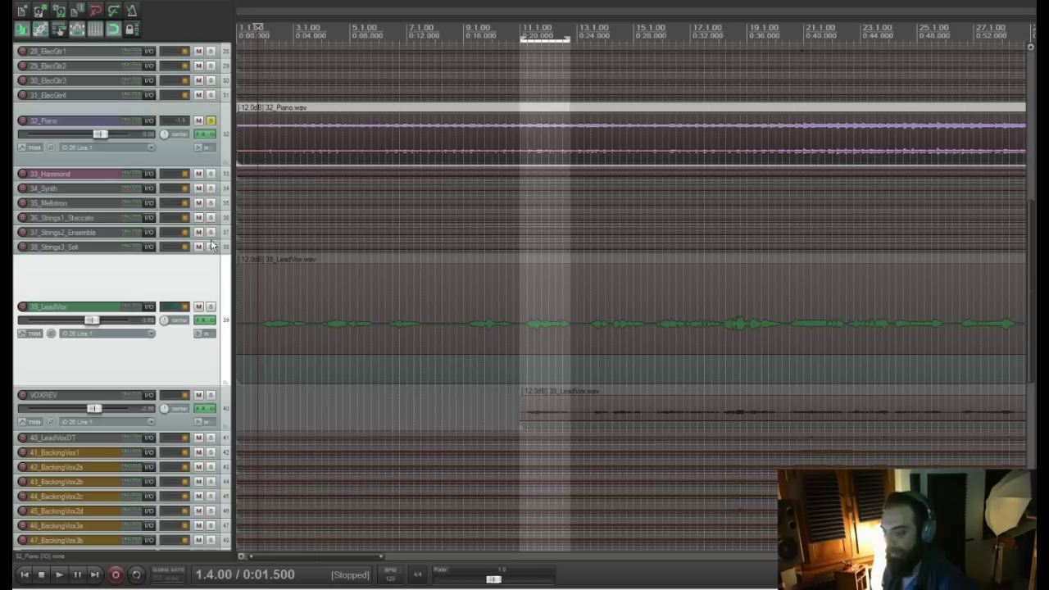
click(211, 307)
click(211, 395)
click(516, 398)
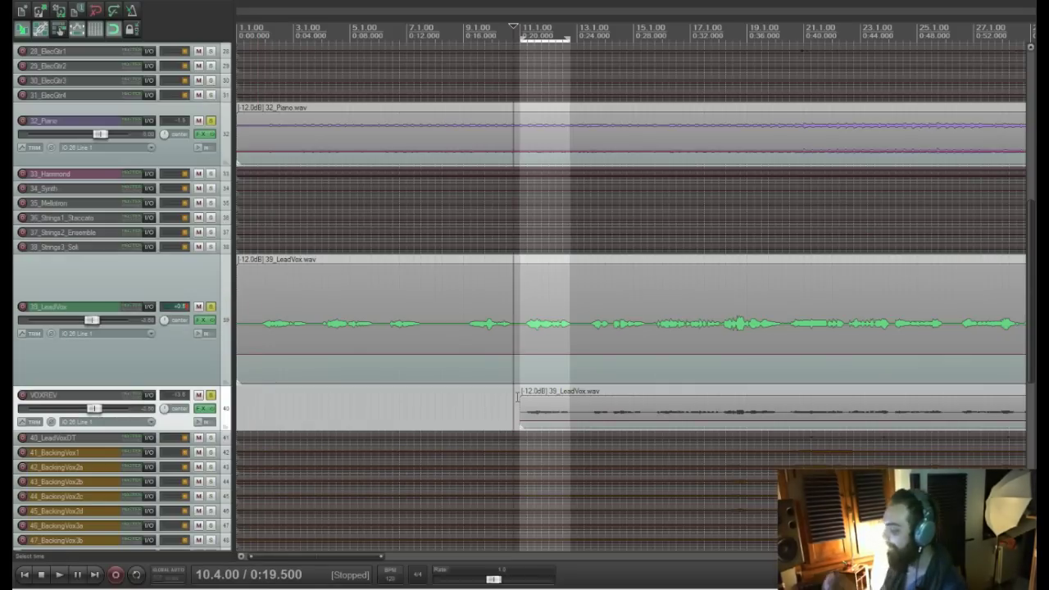
key(space)
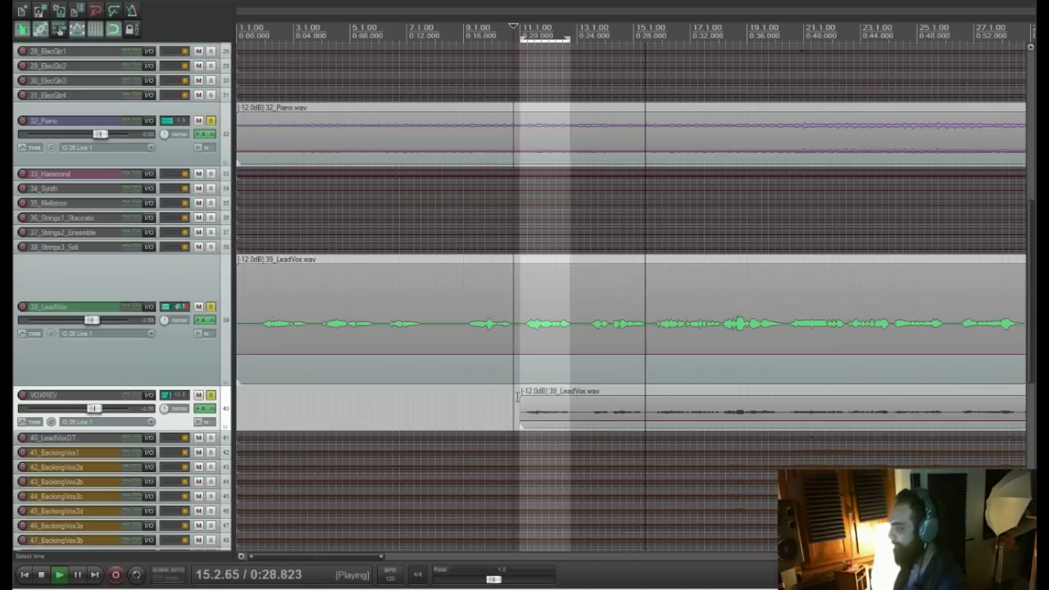
key(space)
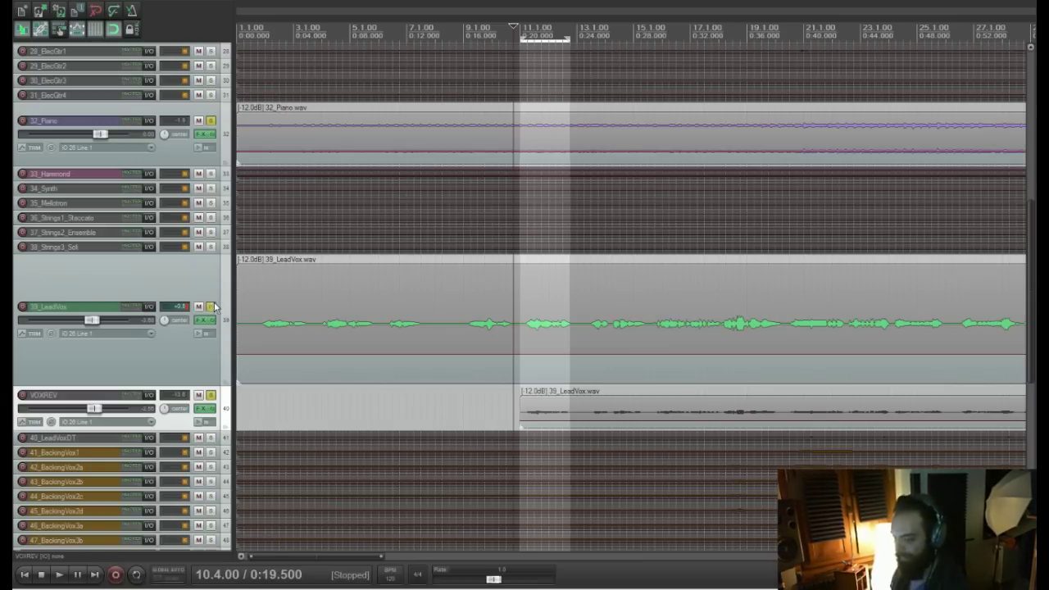
Shrink the 39_LeadVox and VOXREV tracks to compact height
click(187, 288)
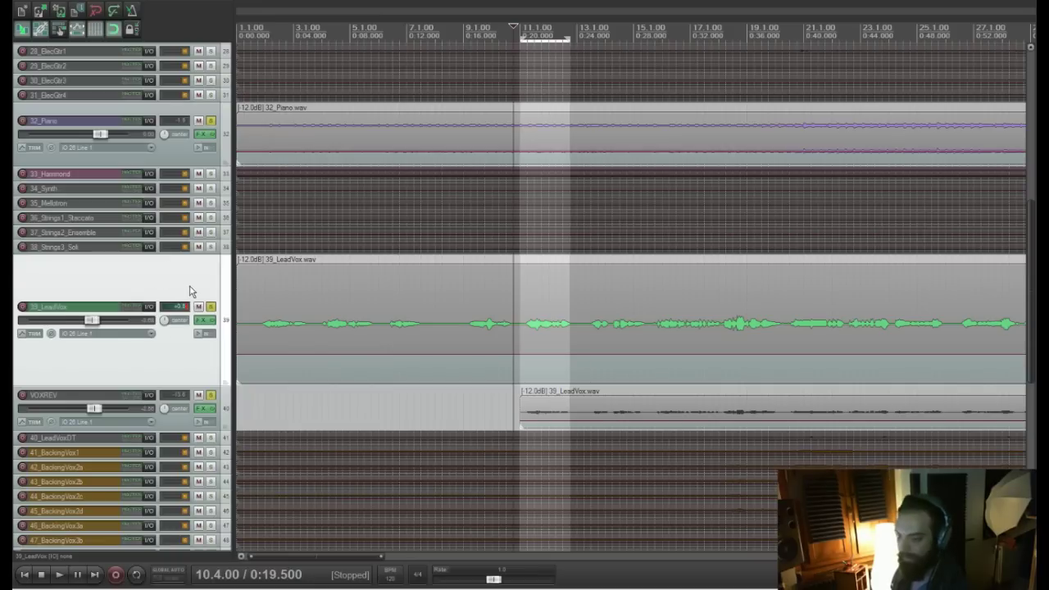
drag(164, 379, 164, 279)
drag(161, 326, 164, 295)
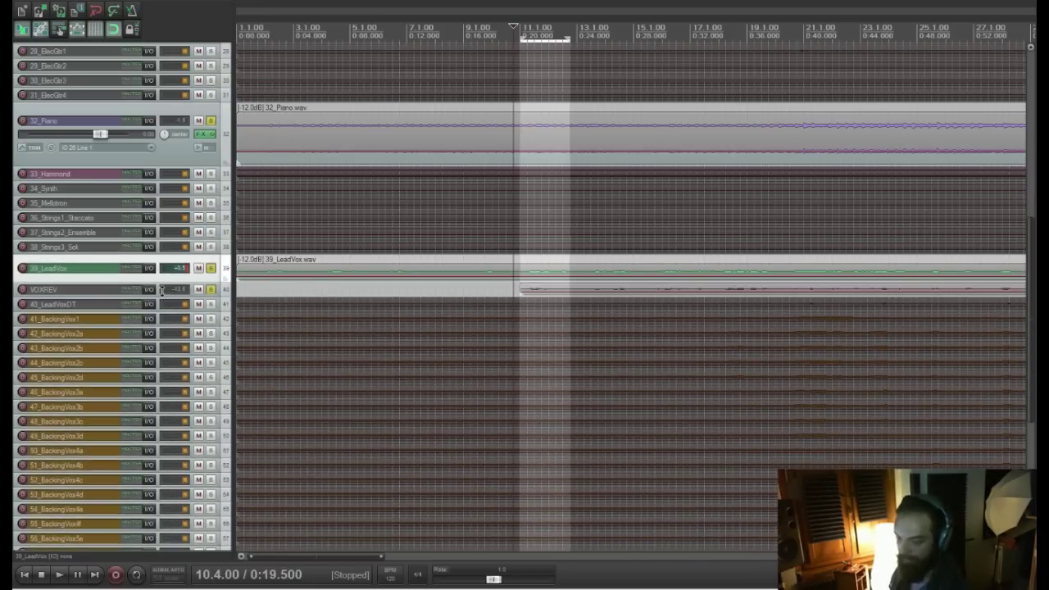
Create a new track named ROOM below the last backing vocal and open its list of available effects
scroll(152, 361, down, 5)
double_click(71, 549)
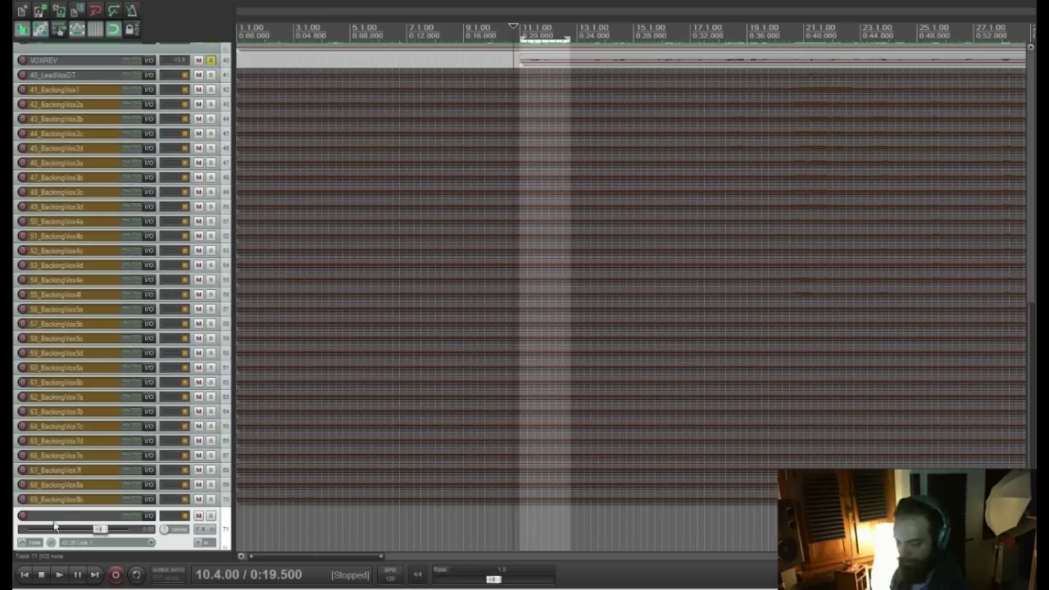
text(ROOM)
key(Return)
click(201, 533)
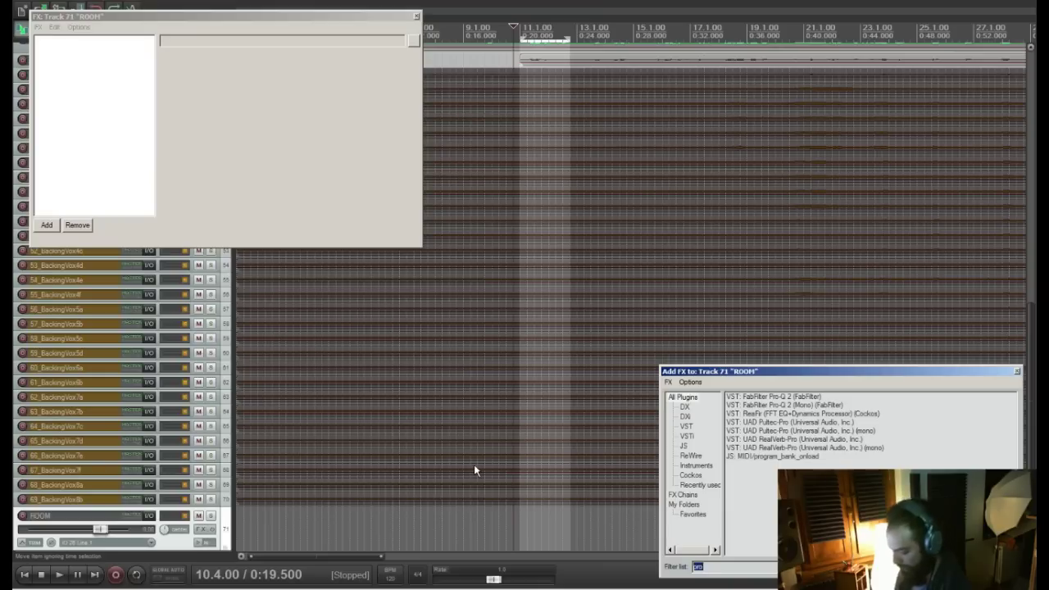
Add RVerb Stereo to the ROOM track and load its Rooms preset Studio 'B'
text(rverb)
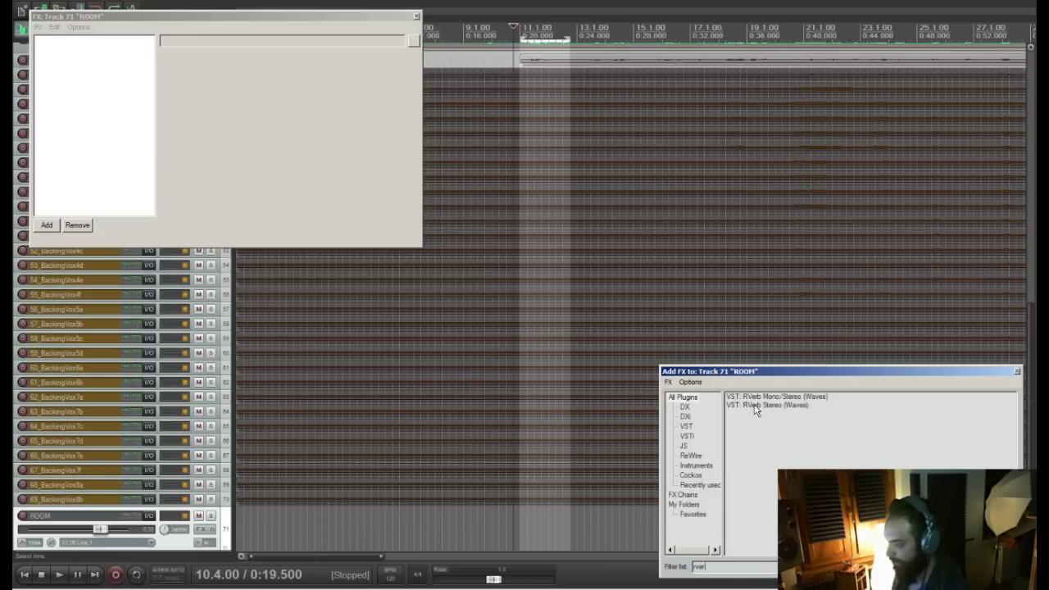
double_click(754, 405)
drag(280, 18, 519, 99)
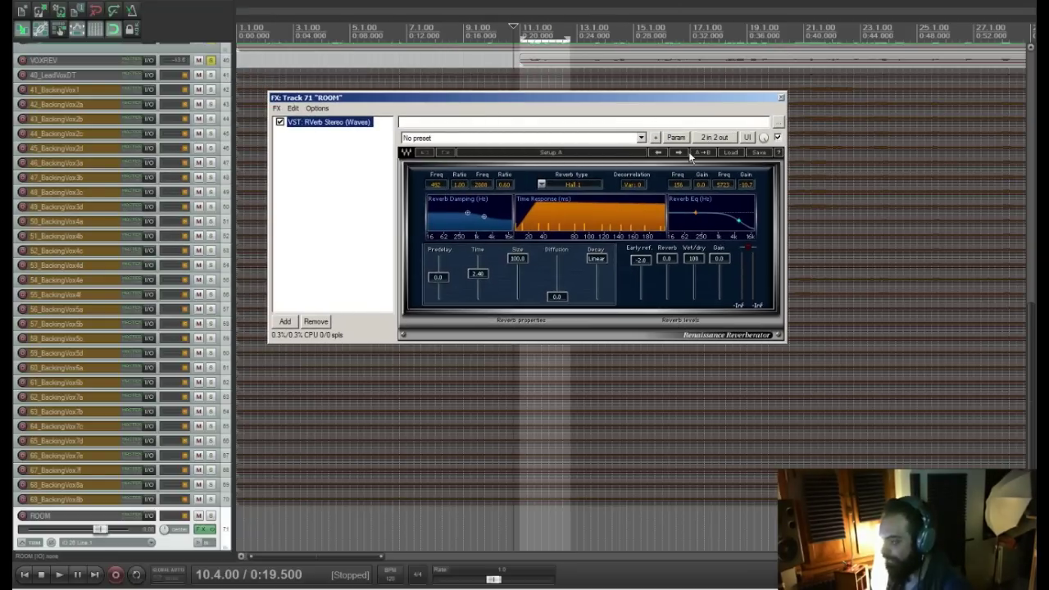
click(730, 152)
mouse_move(809, 204)
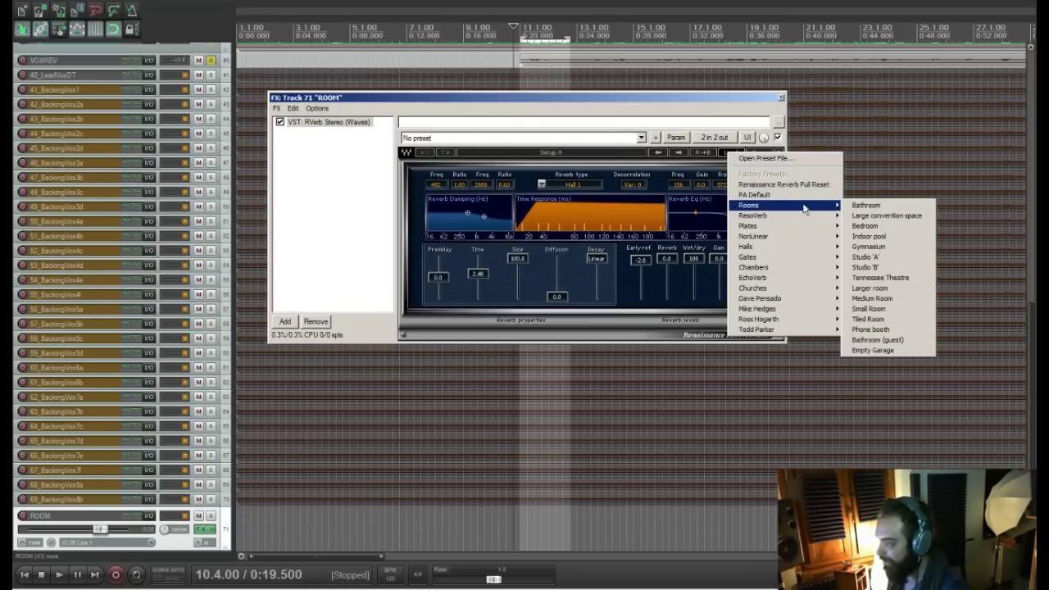
click(868, 267)
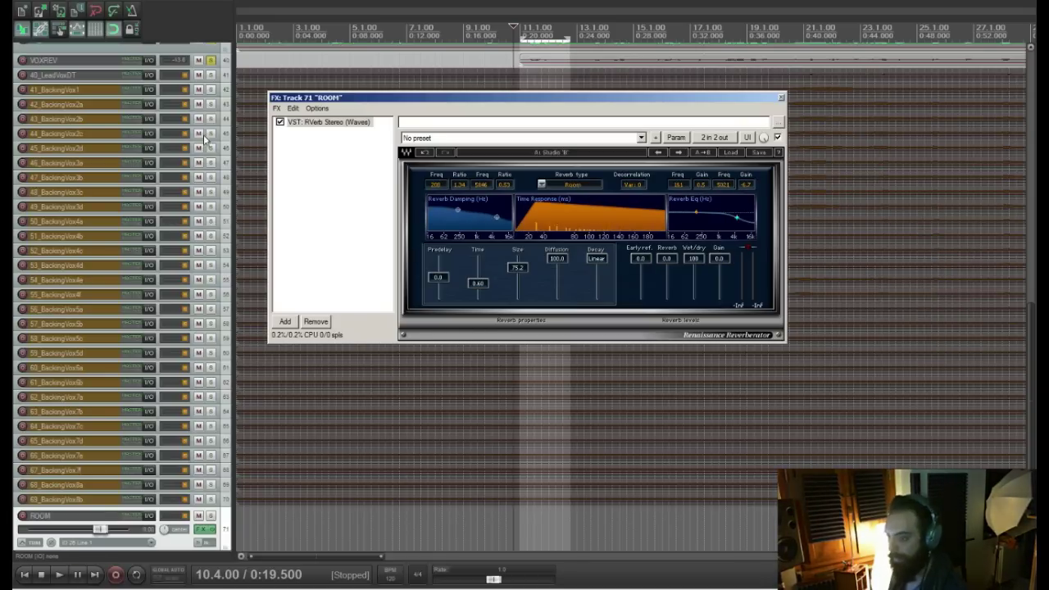
Show the mixer and add a send from 32_Piano to the ROOM track
key(ctrl+m)
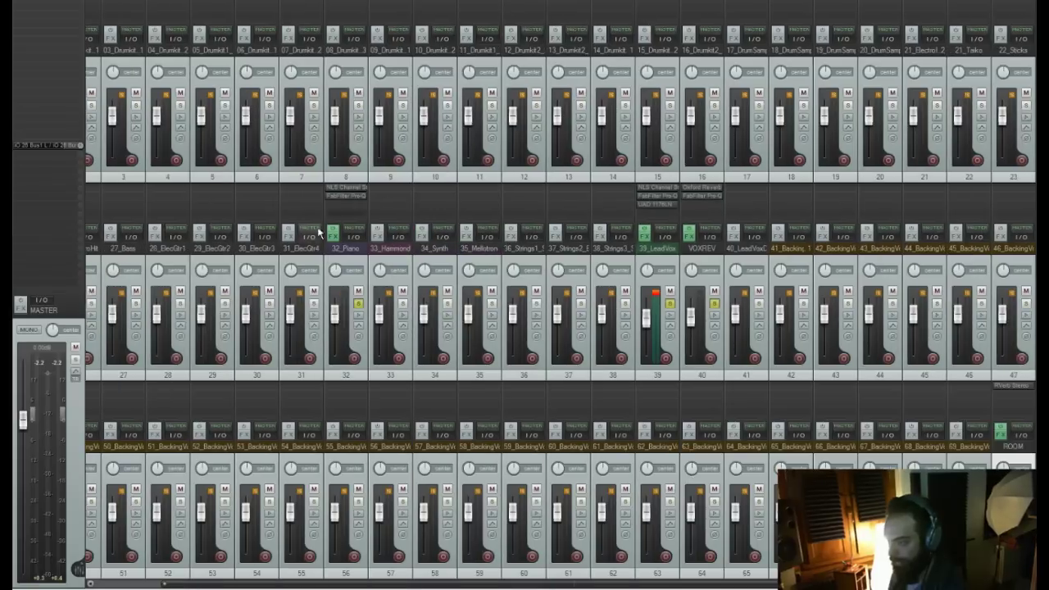
scroll(464, 544, right, 1)
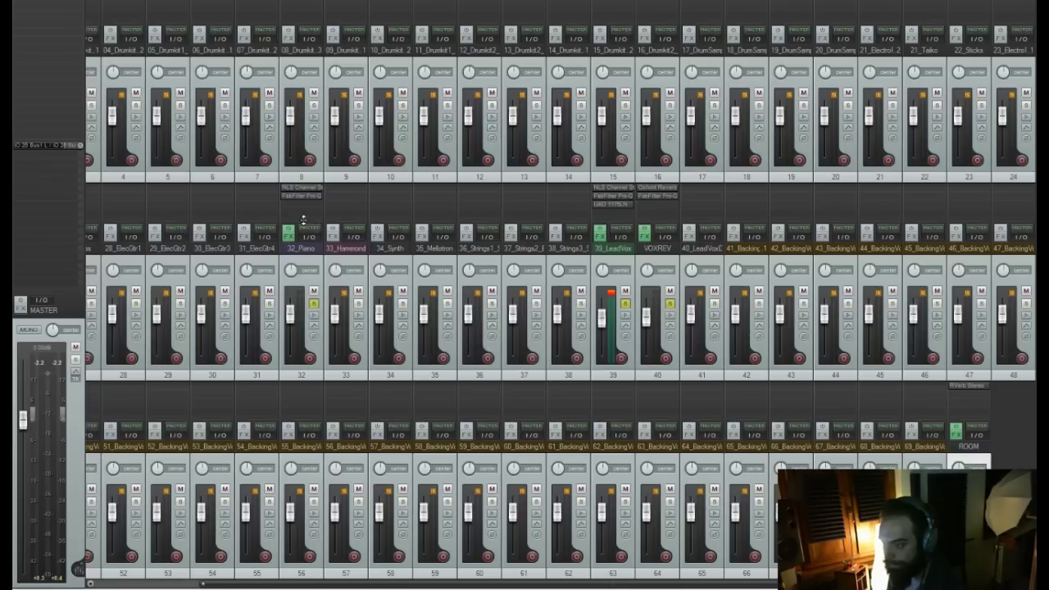
drag(303, 219, 303, 222)
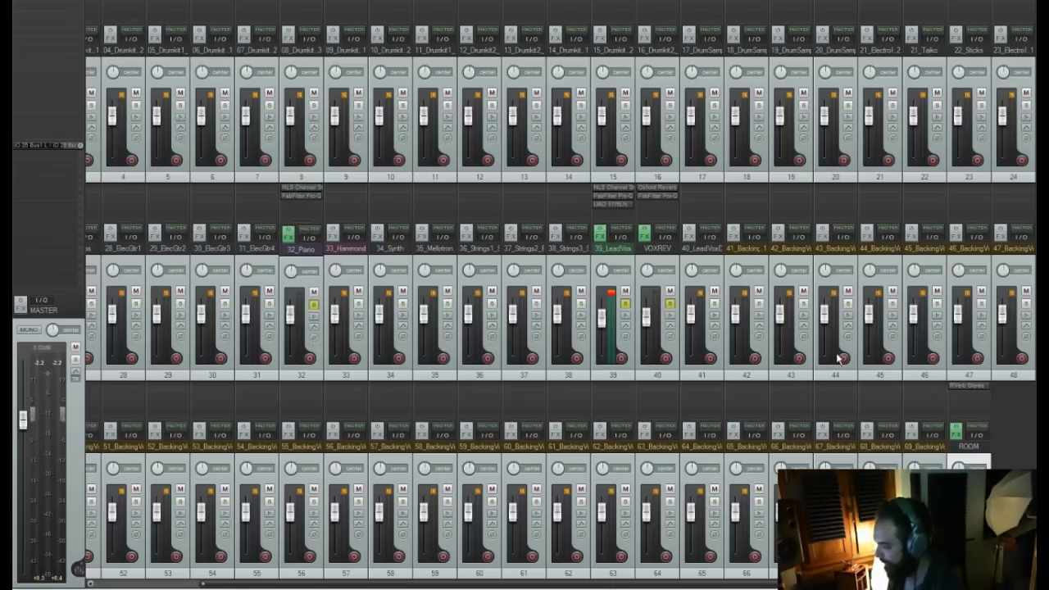
click(312, 236)
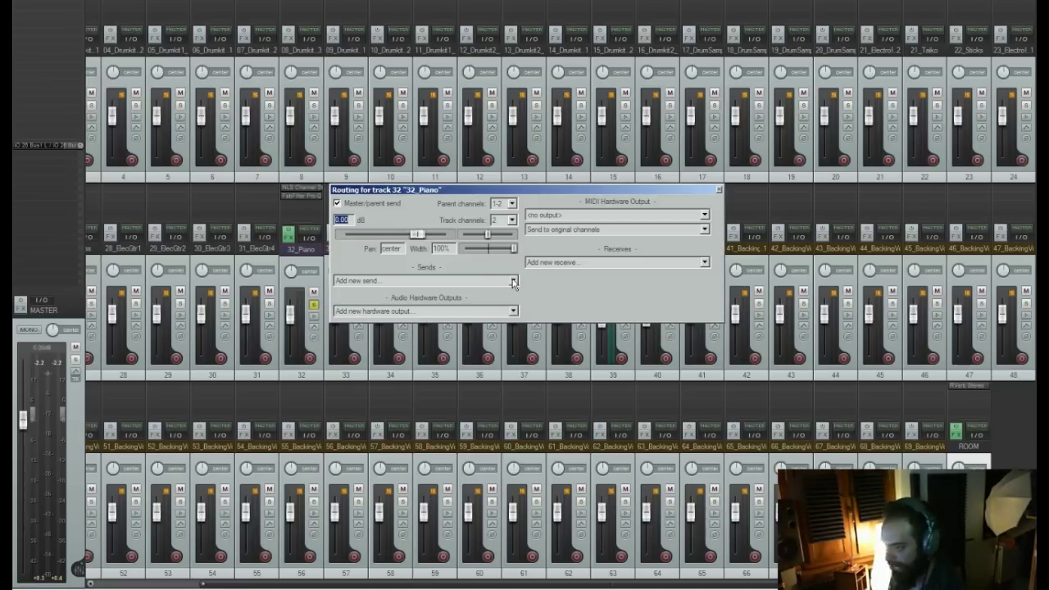
click(511, 280)
drag(512, 315, 506, 474)
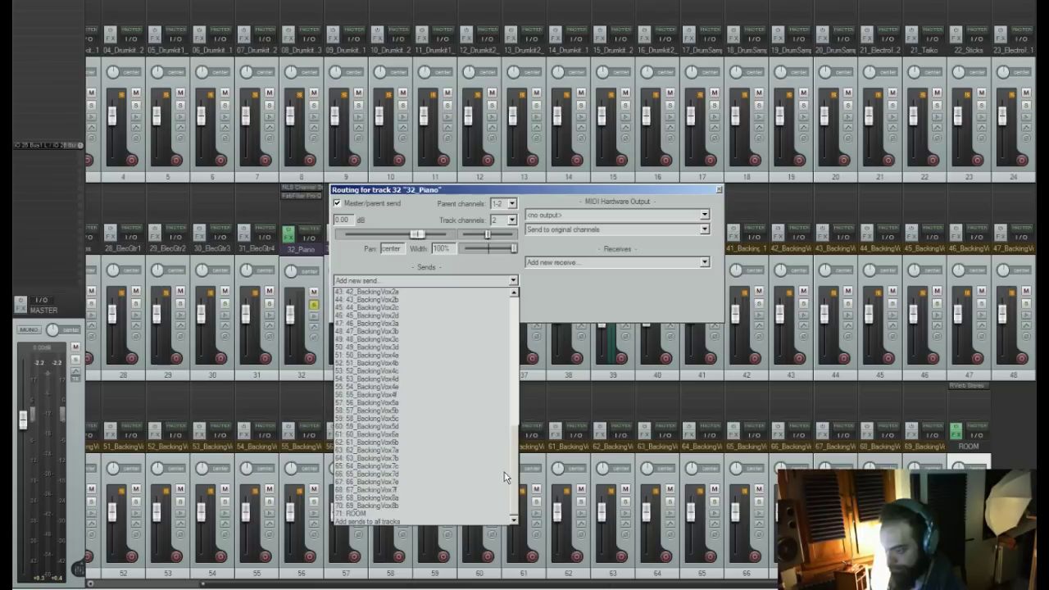
click(434, 516)
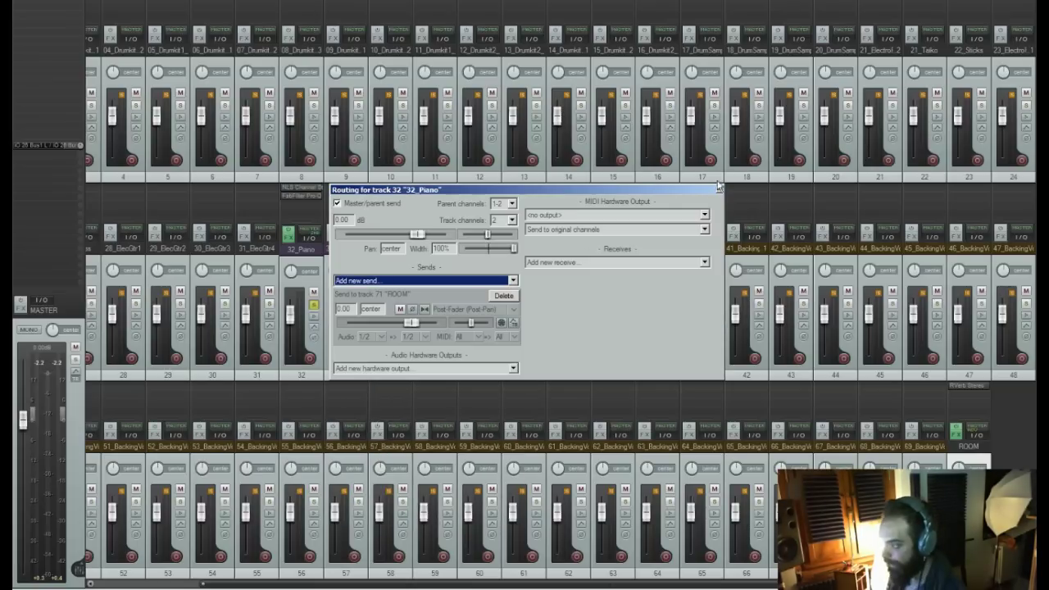
click(718, 188)
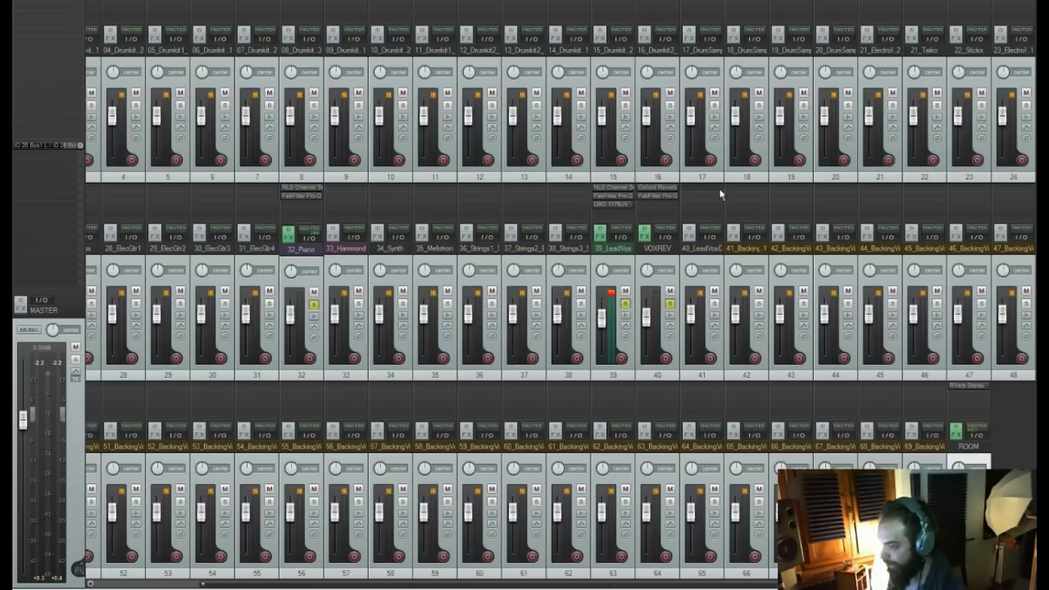
Add a send from 39_LeadVox to the ROOM track
click(598, 240)
click(966, 165)
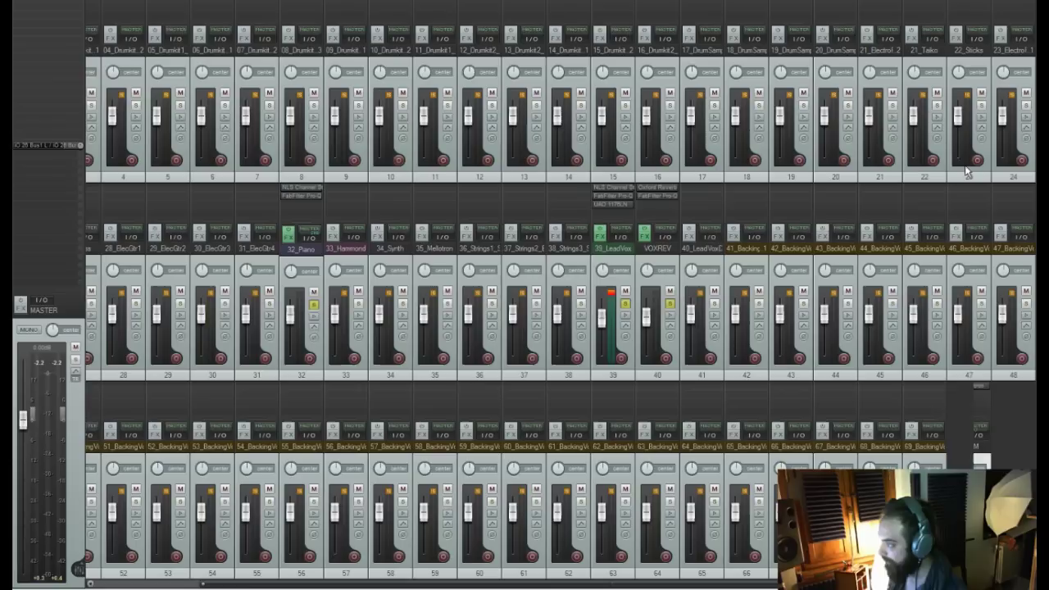
click(621, 239)
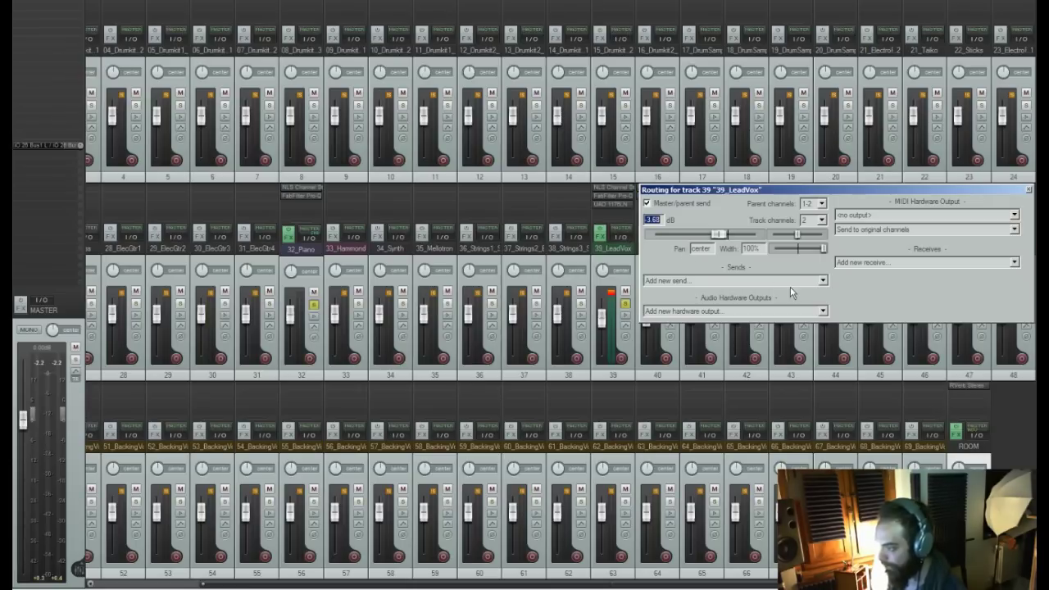
click(822, 281)
scroll(737, 352, down, 10)
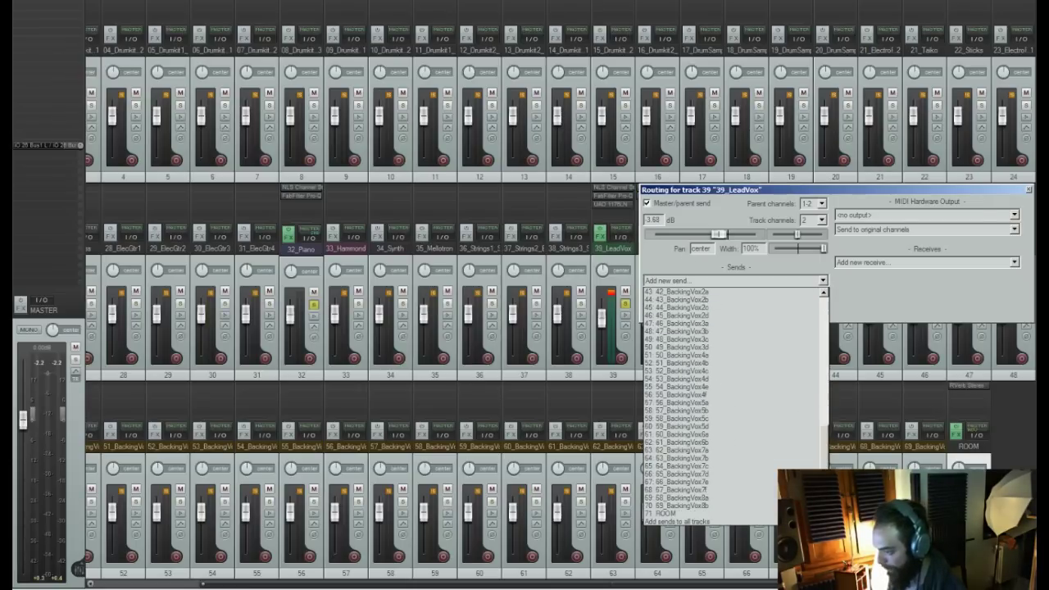
click(775, 514)
click(1029, 190)
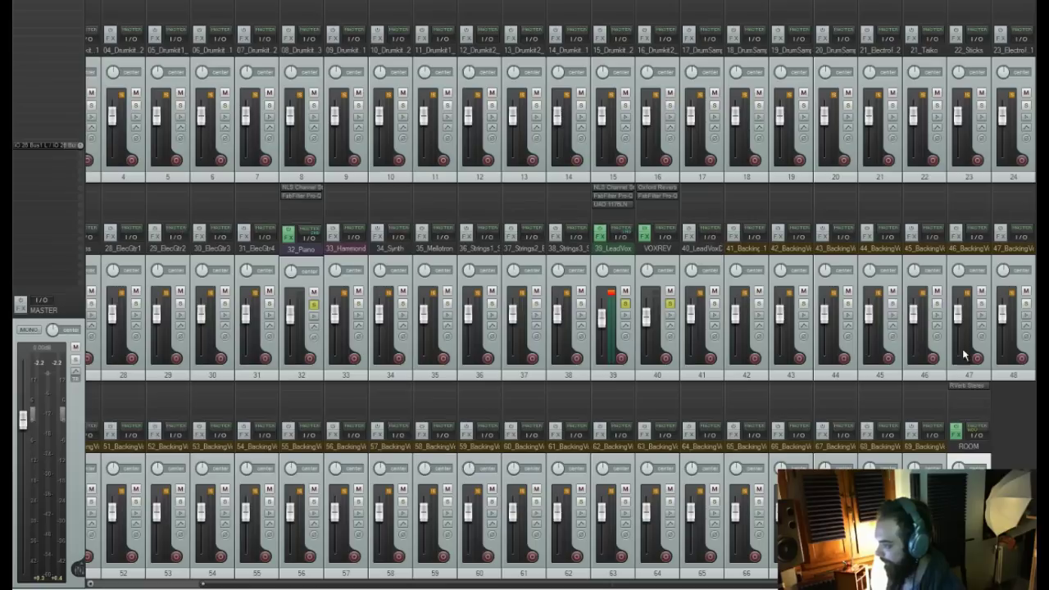
Check the ROOM reverb during playback, close its effect windows and take VOXREV out of solo
click(959, 383)
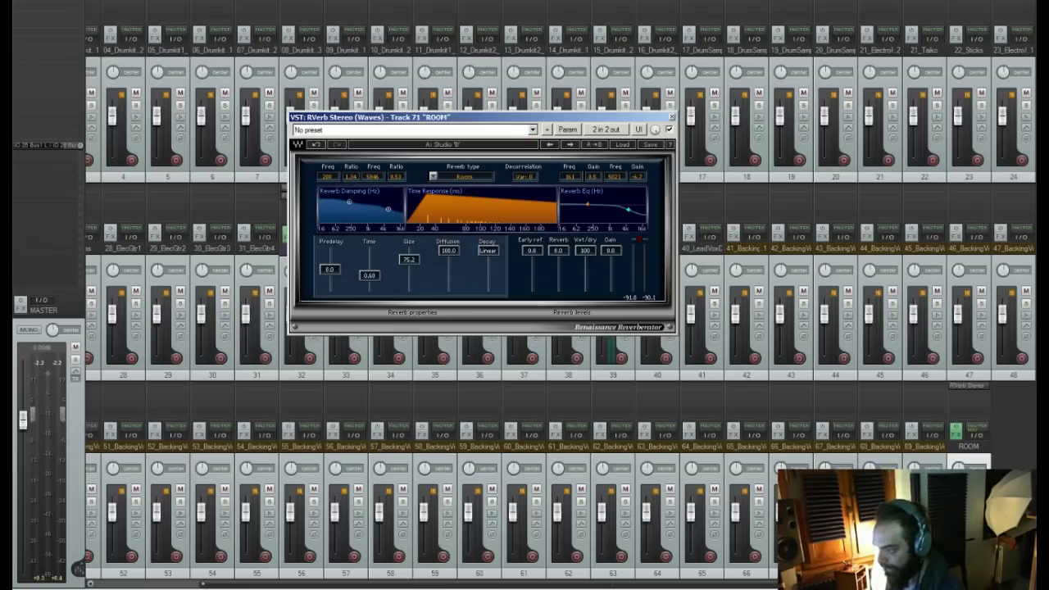
click(671, 117)
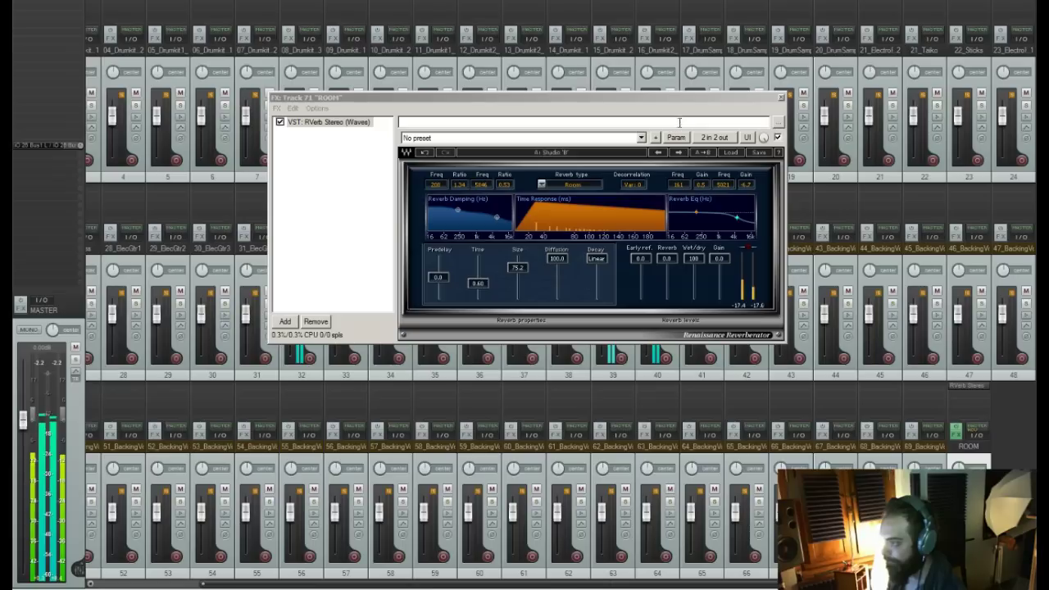
click(780, 97)
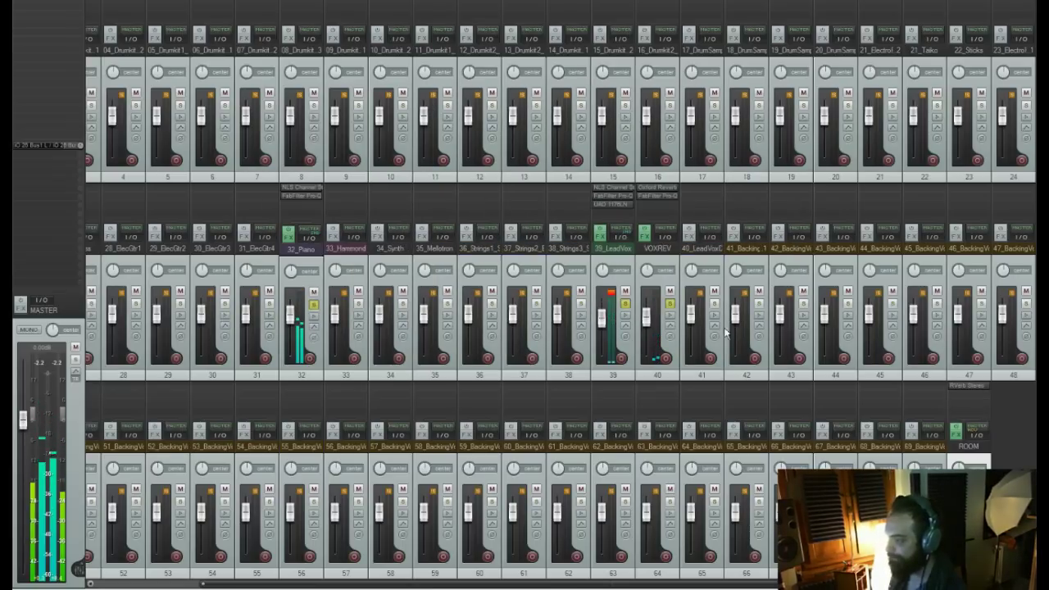
click(669, 304)
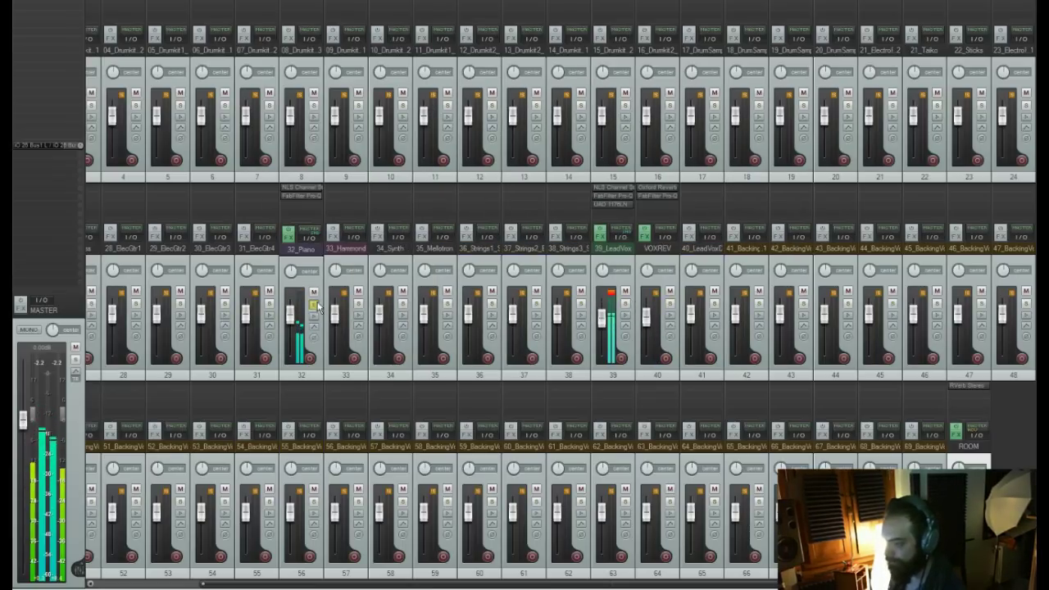
Insert FabFilter Pro-Q 2 after the reverb on the ROOM track
click(955, 431)
text(req)
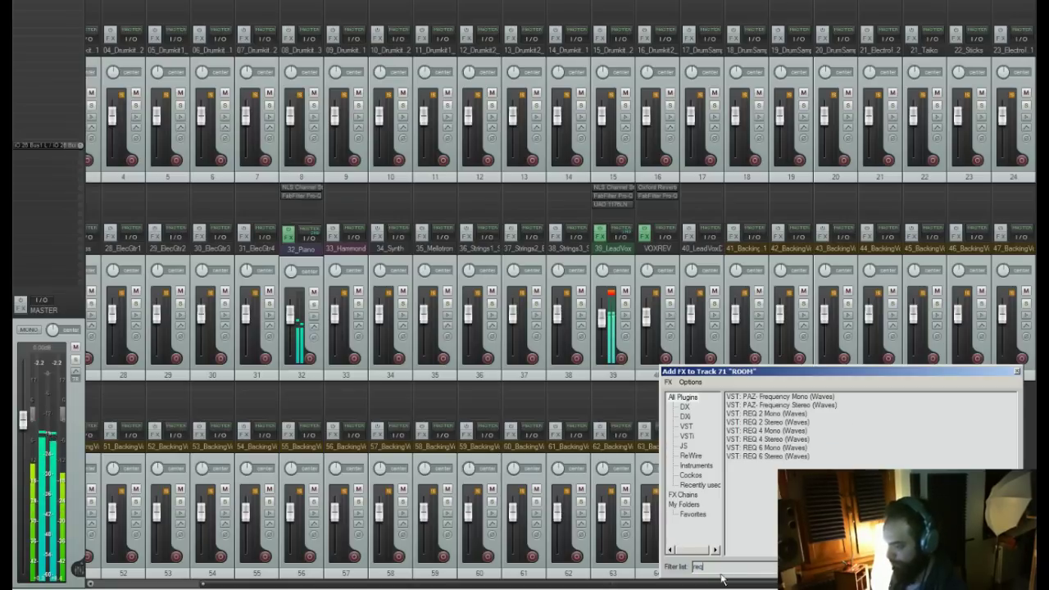
text(pro)
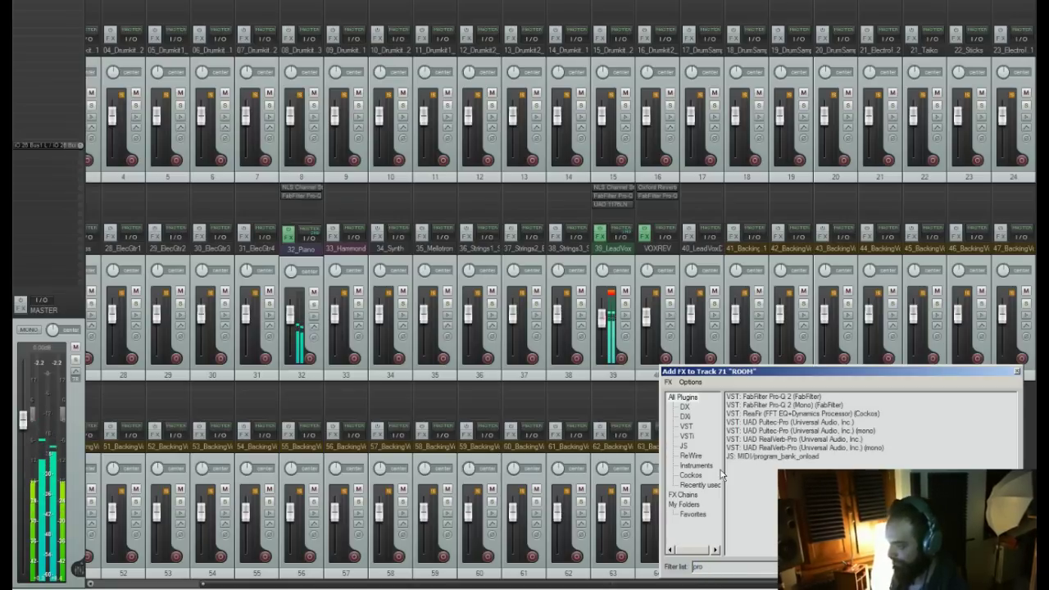
double_click(770, 396)
Cut the ROOM reverb by about 5.4 dB near 235 Hz and add a second, shallower broad cut in the upper mids
double_click(348, 129)
drag(348, 130, 231, 198)
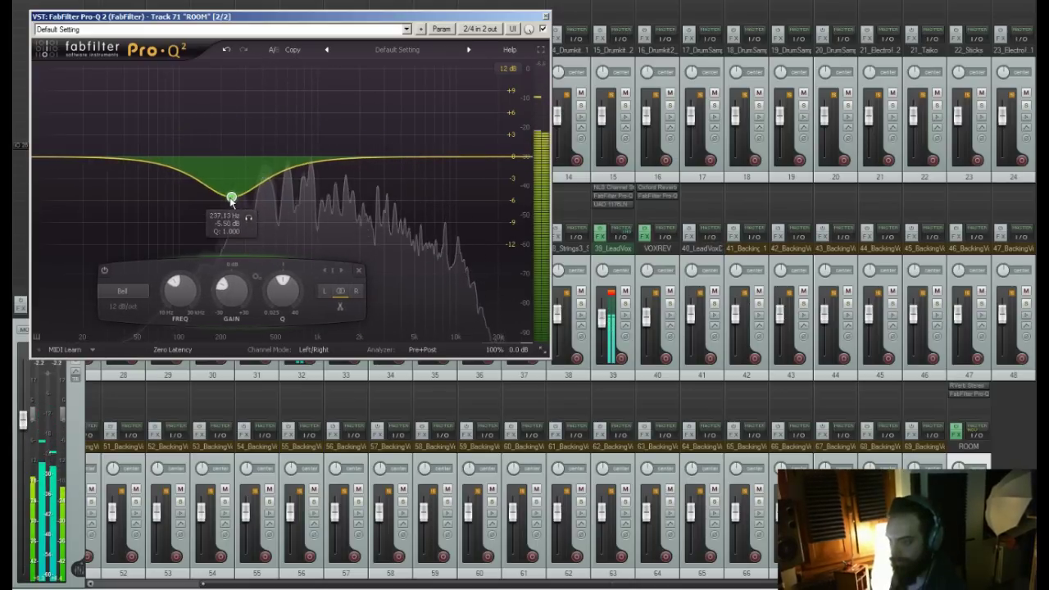
double_click(299, 129)
drag(299, 128, 348, 180)
click(232, 196)
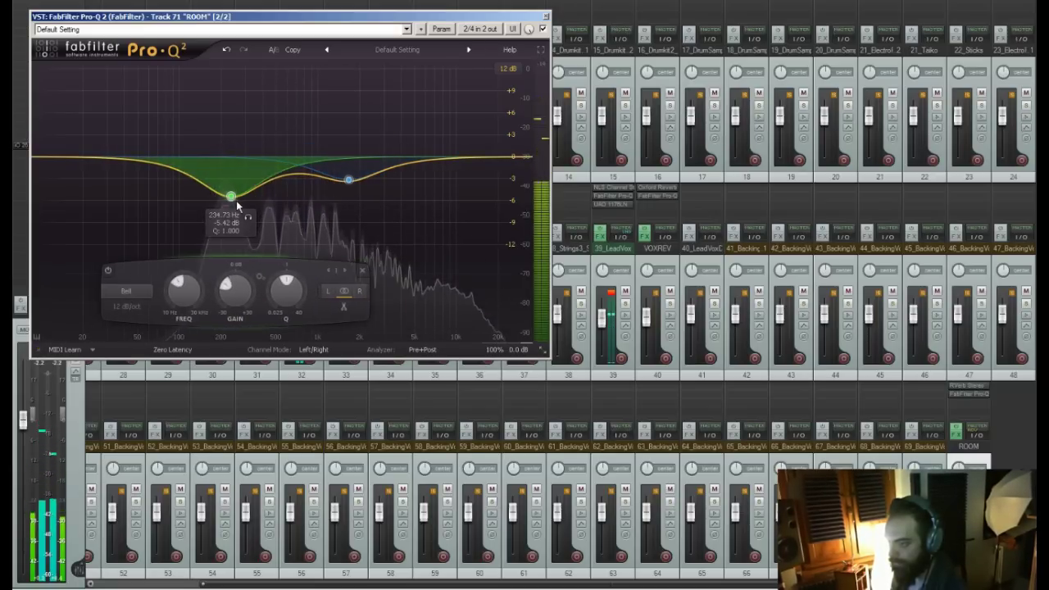
Add a narrow cut near 250 Hz and a high shelf of about +2.2 dB at 11 kHz to the ROOM EQ
double_click(223, 156)
drag(223, 156, 235, 206)
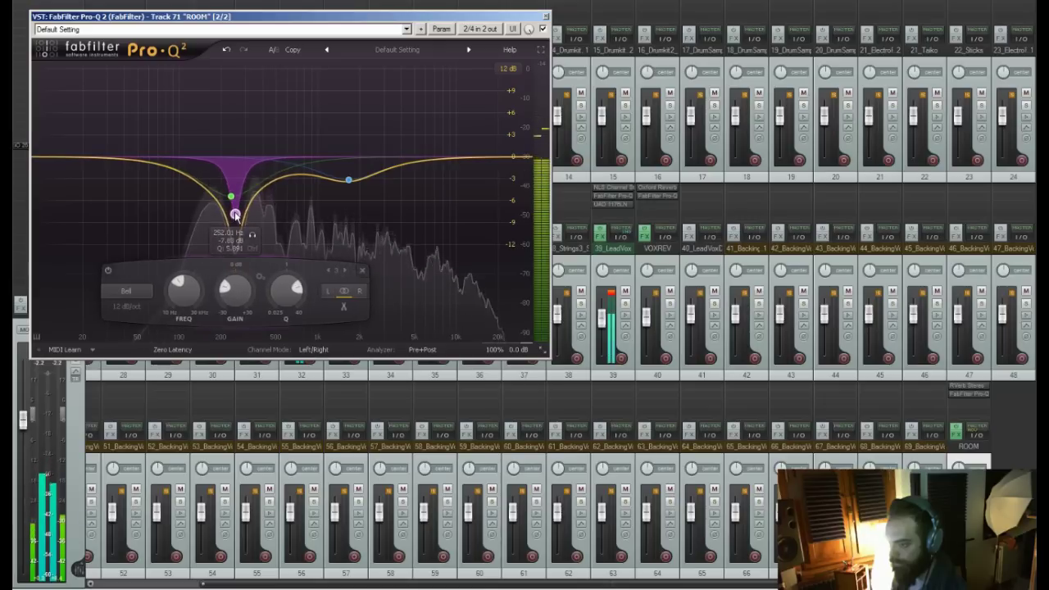
double_click(463, 140)
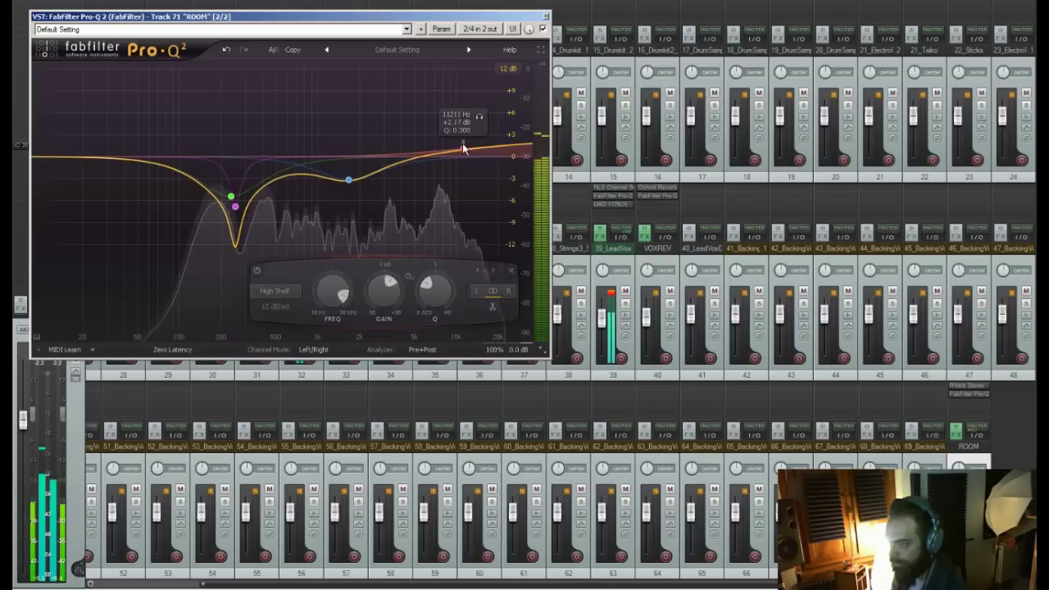
click(546, 16)
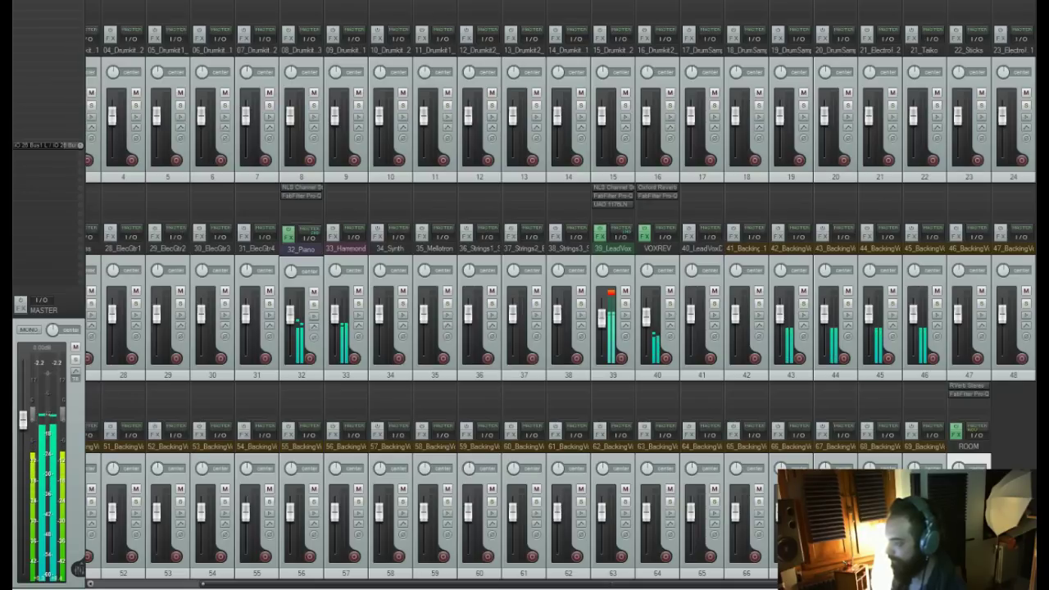
Check the 1176LN compressor on 39_LeadVox, and solo 39_LeadVox, VOXREV and 32_Piano together
click(608, 204)
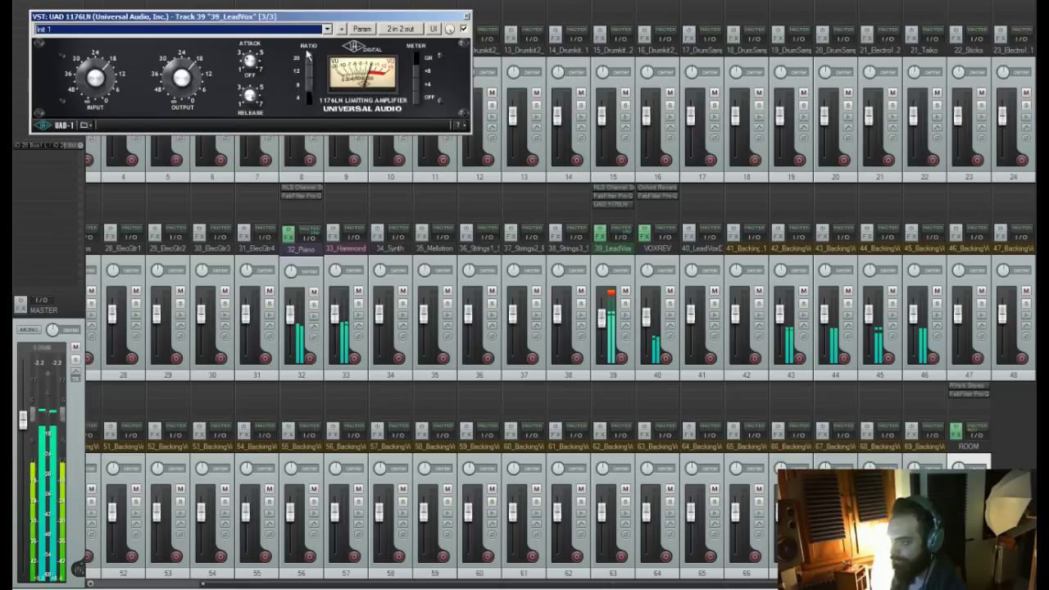
click(466, 16)
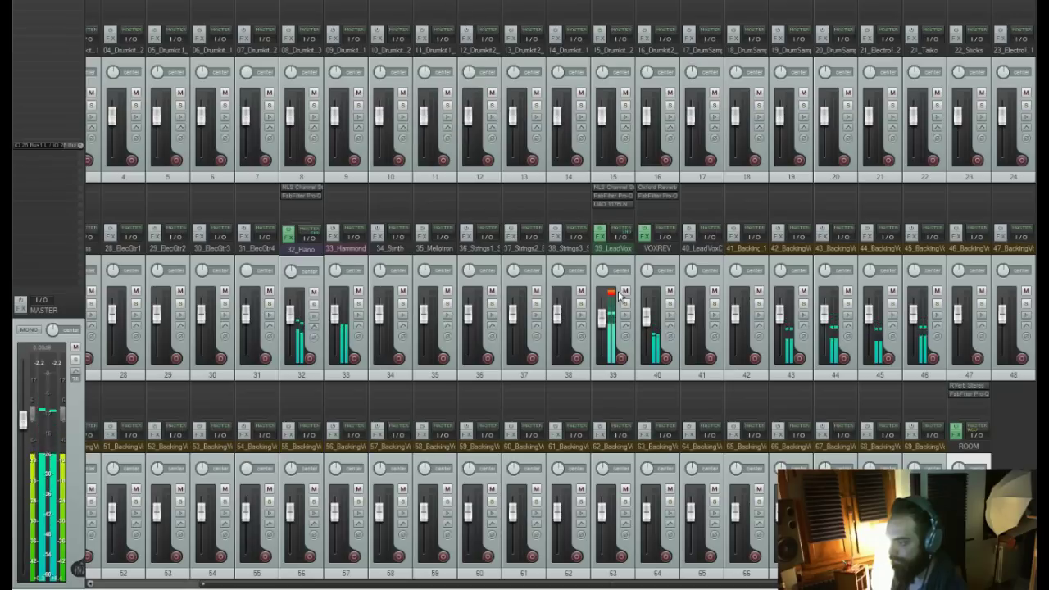
click(625, 303)
click(669, 304)
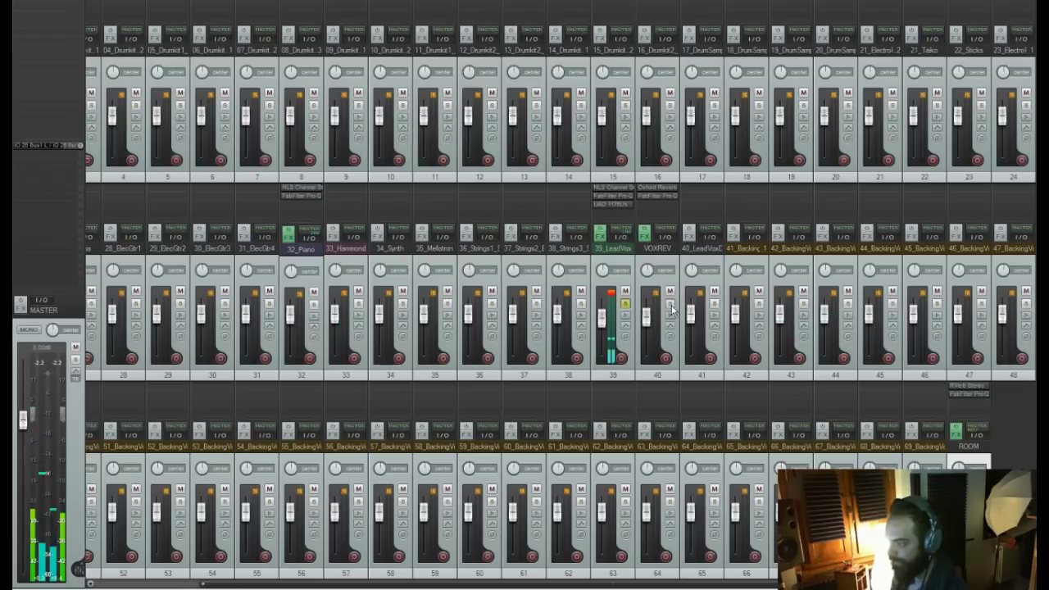
click(315, 305)
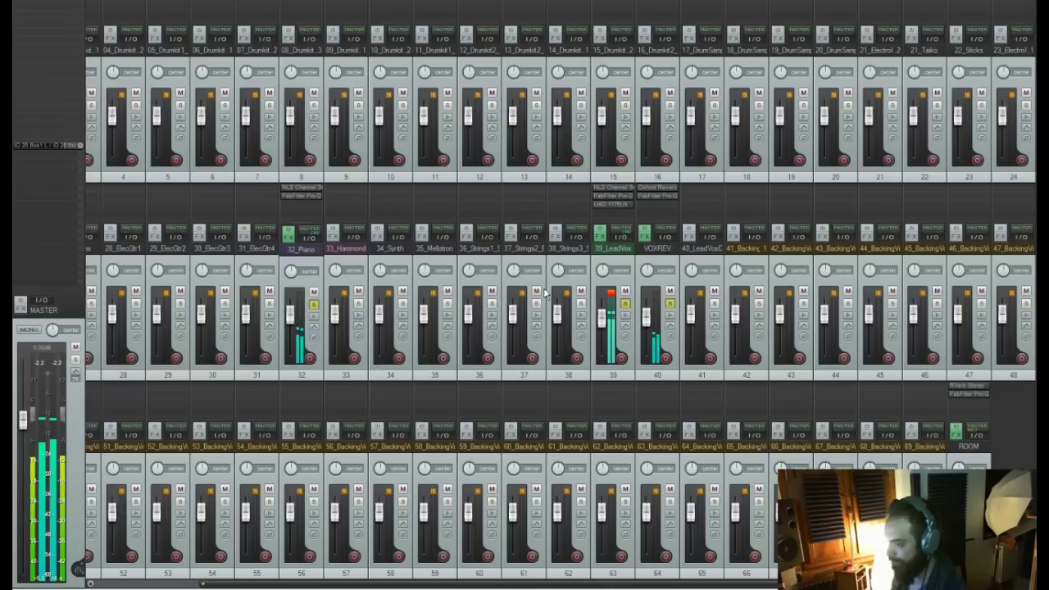
Create a new track after ROOM and insert RBass Stereo on it
double_click(1018, 394)
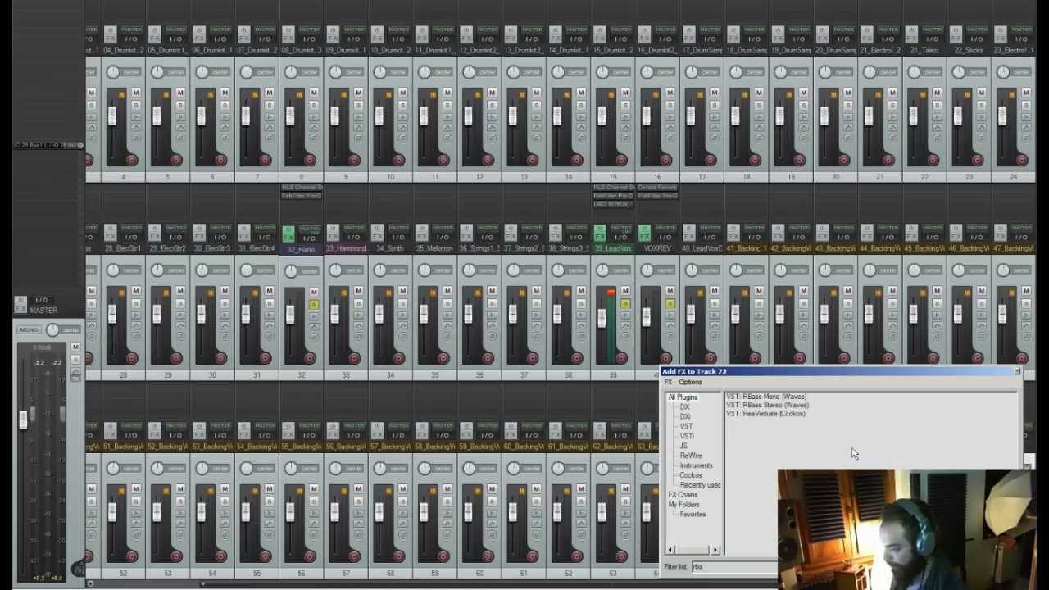
double_click(758, 405)
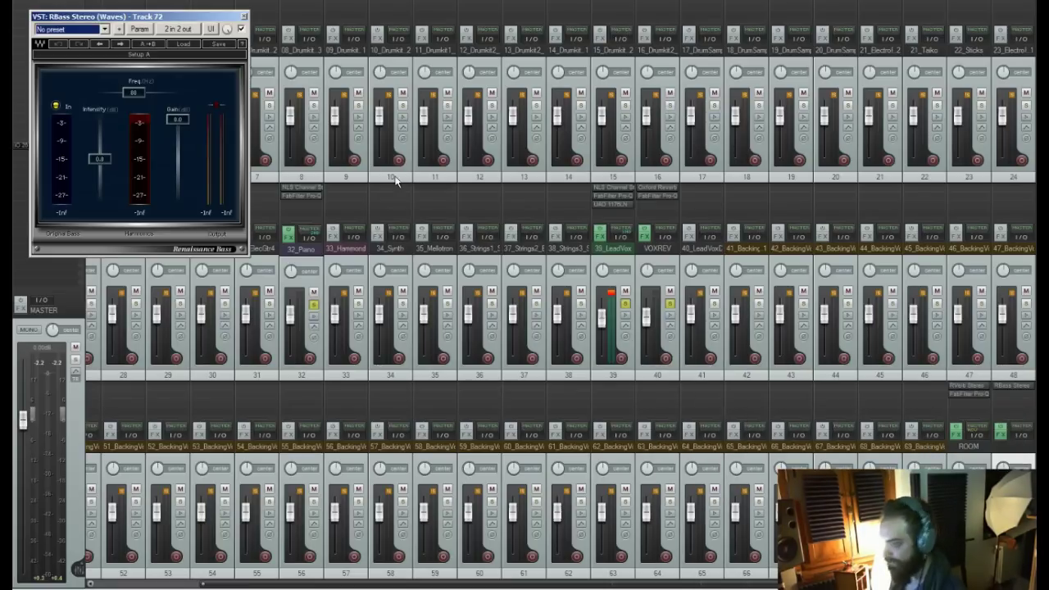
click(244, 17)
Add a send from 32_Piano to the new RBass track, number 72
click(305, 237)
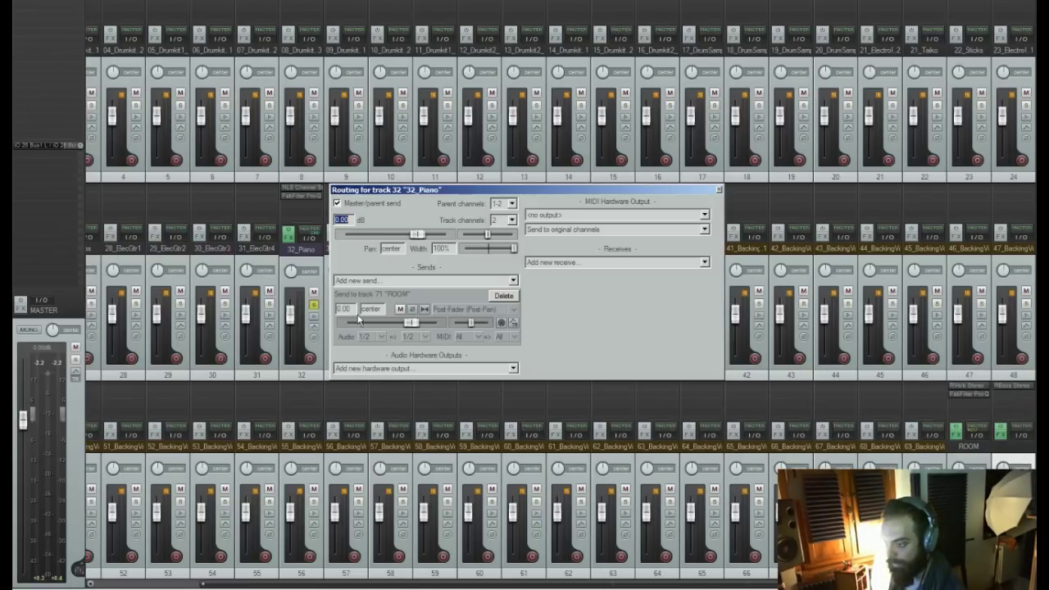
click(513, 283)
scroll(495, 467, down, 10)
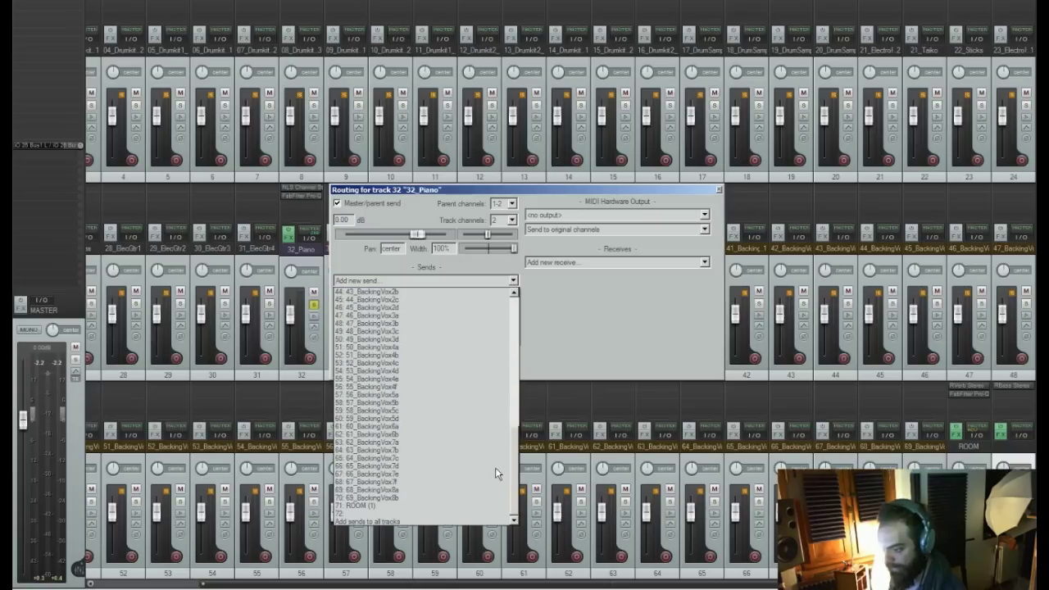
click(423, 514)
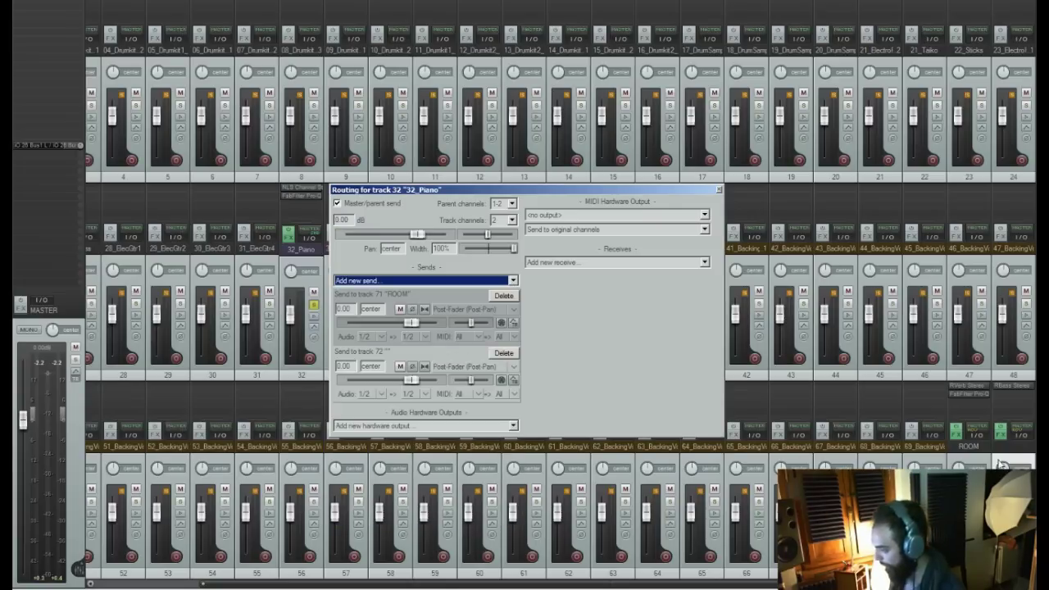
Rename track 72, the new effect track with RBass Stereo, as RBASS
double_click(1012, 446)
text(RBASS)
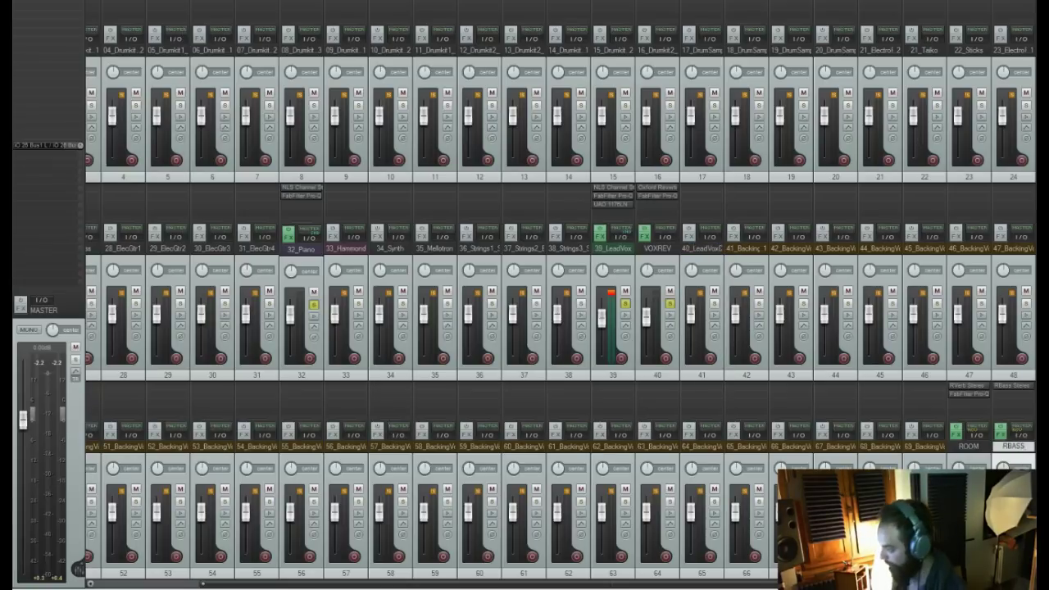
key(Return)
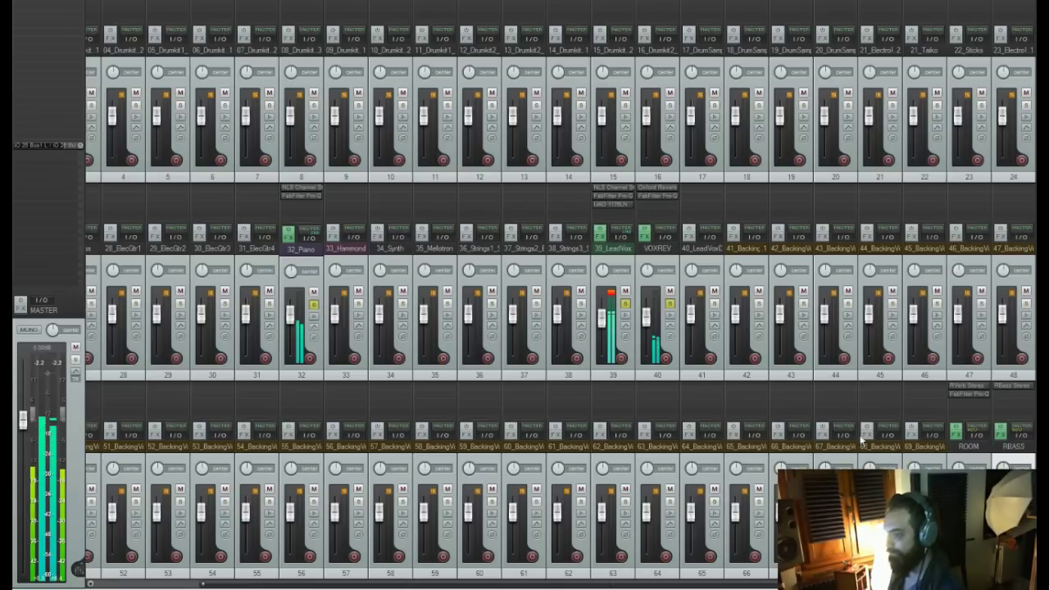
Add a dip of about 2 dB near 2.3 kHz and a -1 dB high shelf near 9.9 kHz to the 32_Piano EQ
click(302, 254)
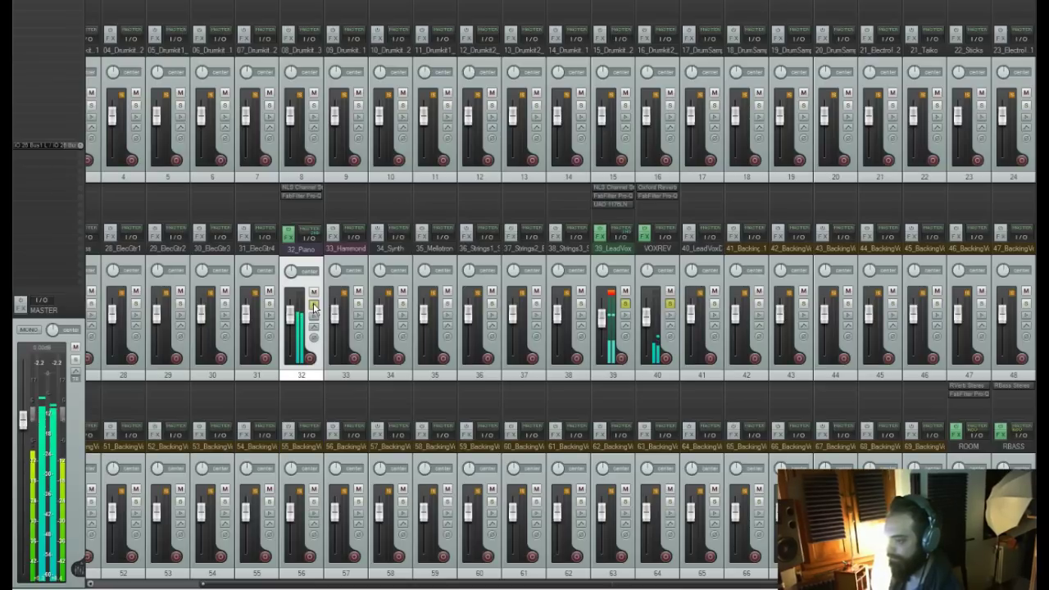
click(310, 197)
click(368, 115)
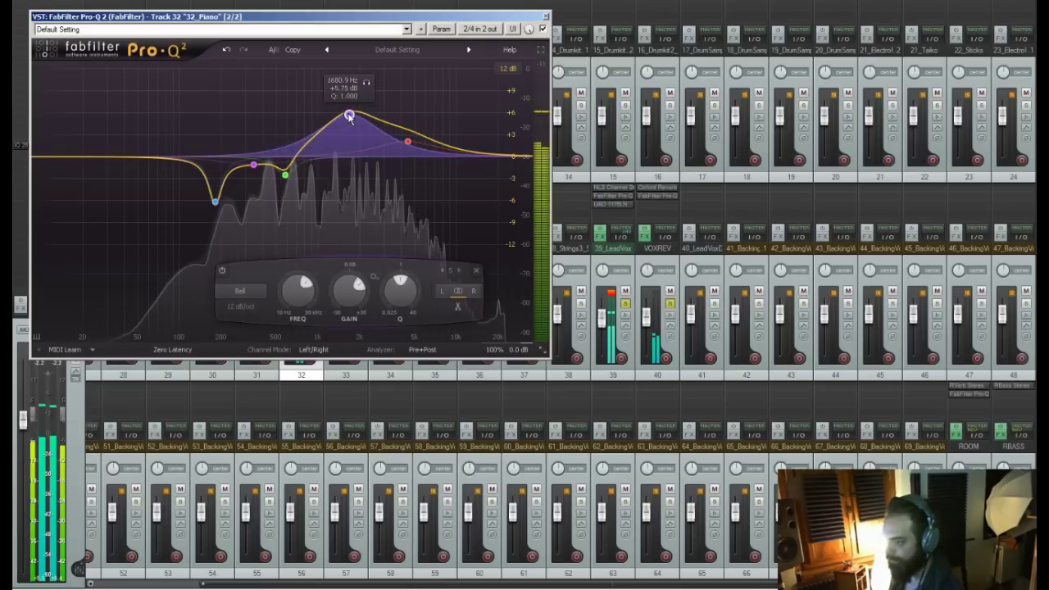
drag(370, 116, 368, 172)
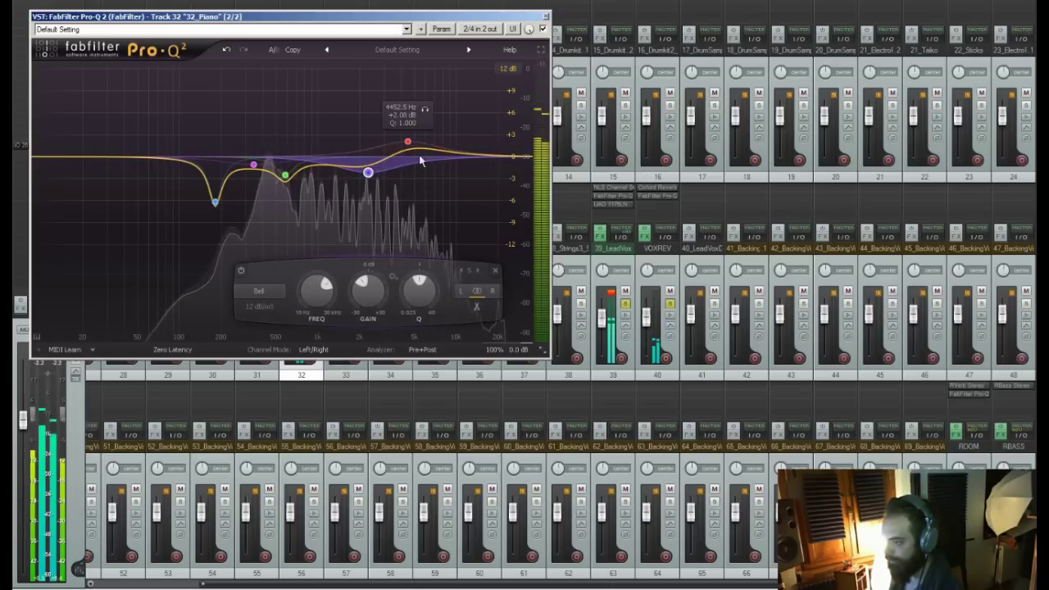
drag(457, 147, 457, 175)
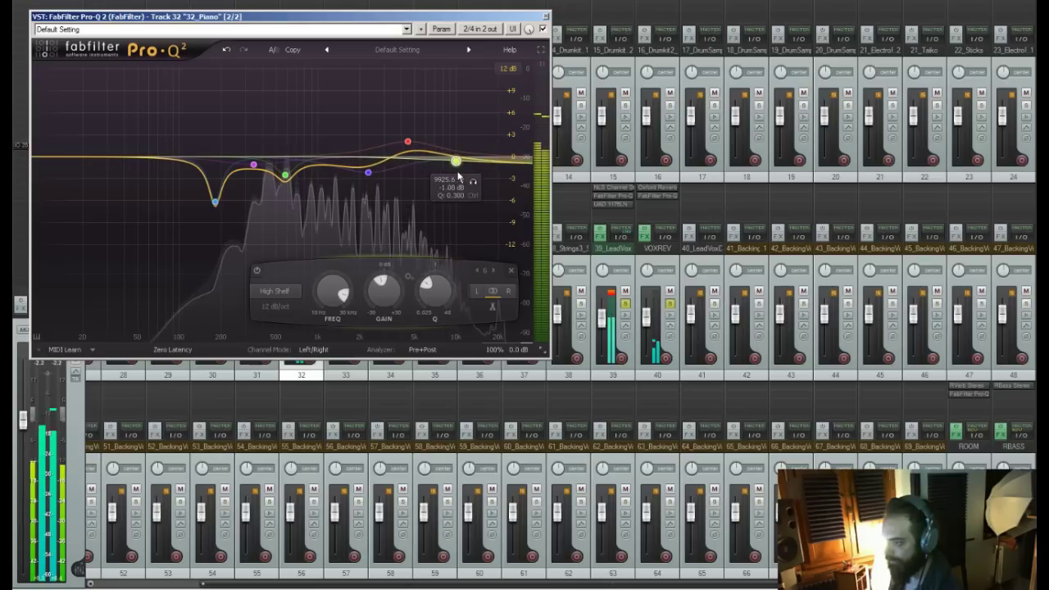
click(546, 15)
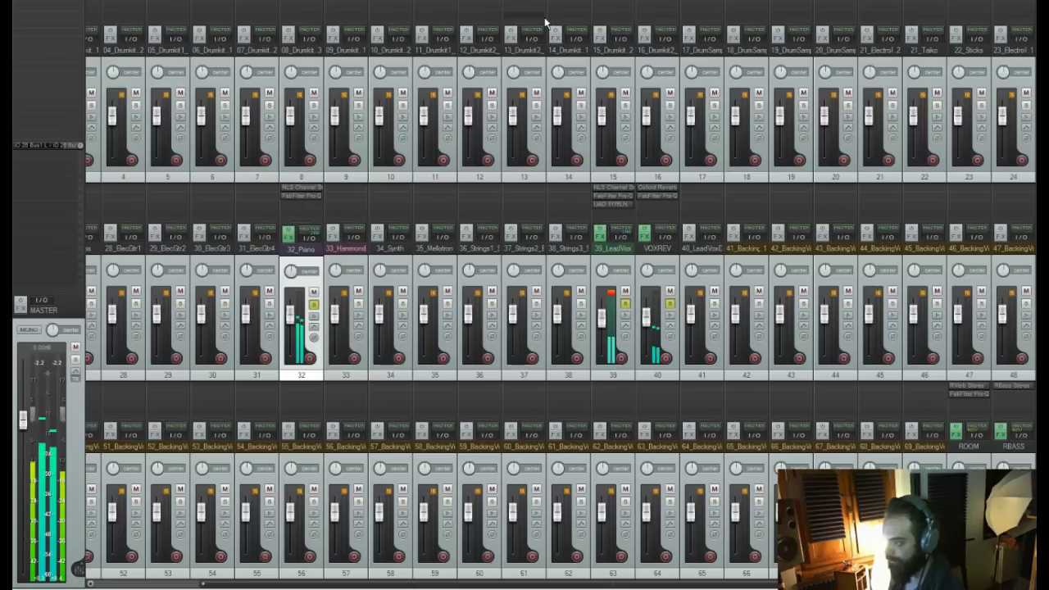
Solo 33_Hammond and insert FabFilter Pro-Q 2 on it
click(357, 305)
click(354, 252)
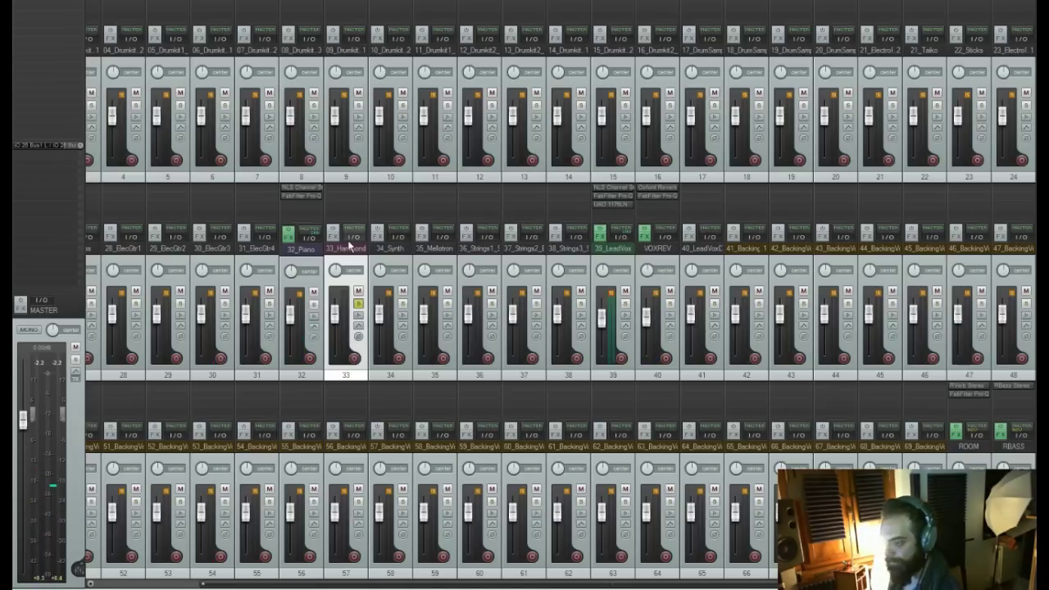
key(ctrl+m)
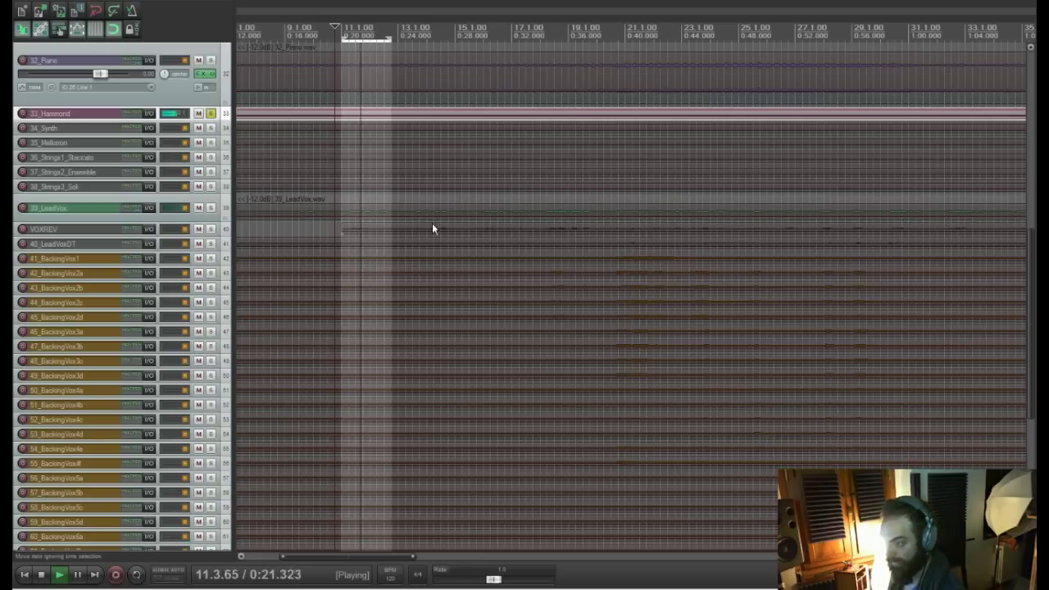
key(ctrl+m)
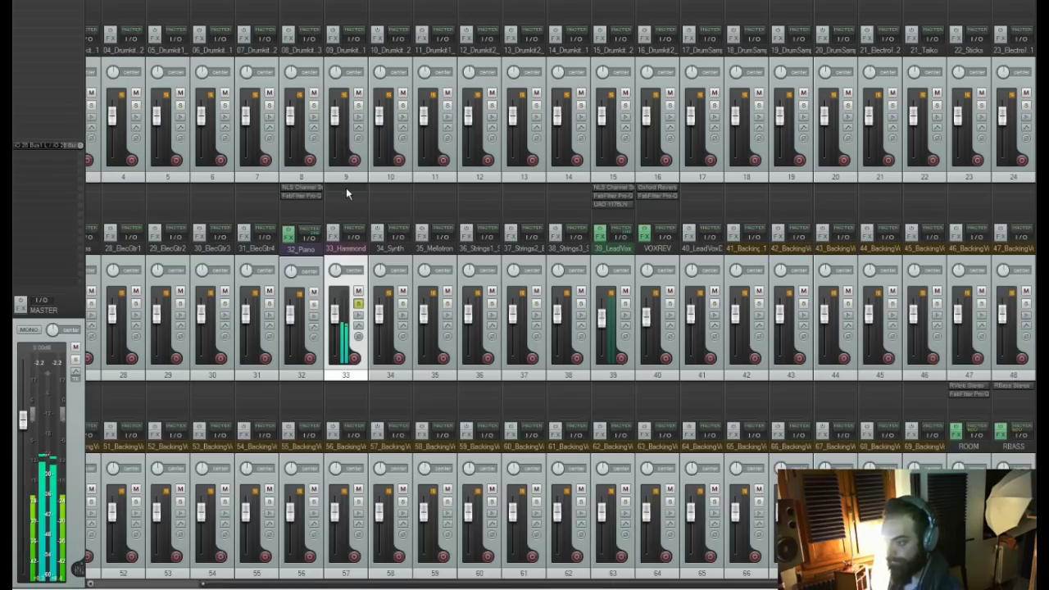
key(f)
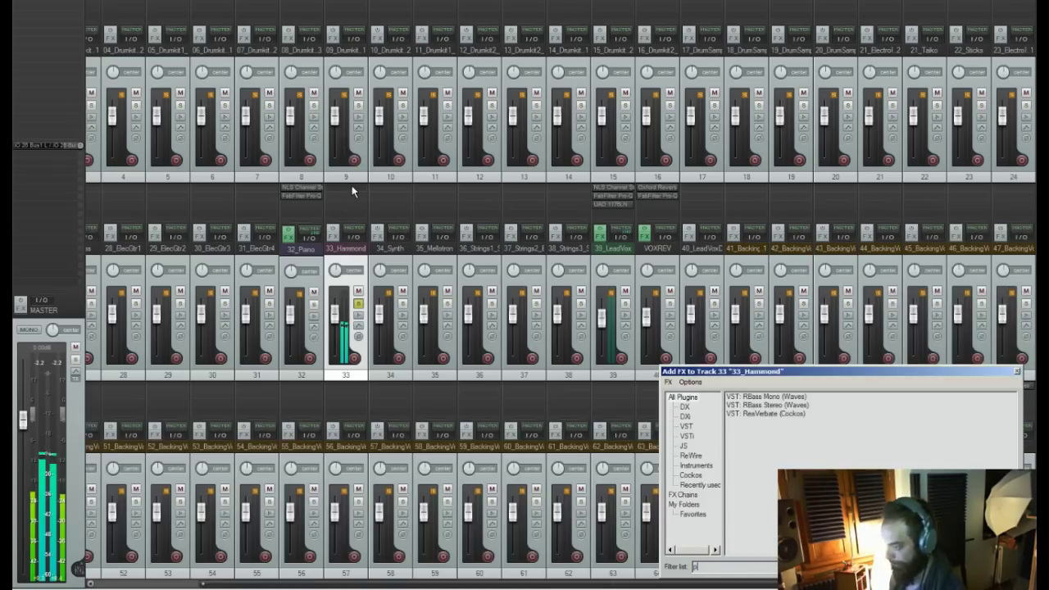
text(pro)
click(766, 398)
double_click(766, 398)
Shape the Hammond EQ with cuts of 4.4 dB at 182 Hz and 2 dB at 3.9 kHz, plus a 2 dB boost near 450 Hz
drag(236, 155, 216, 187)
drag(307, 140, 399, 171)
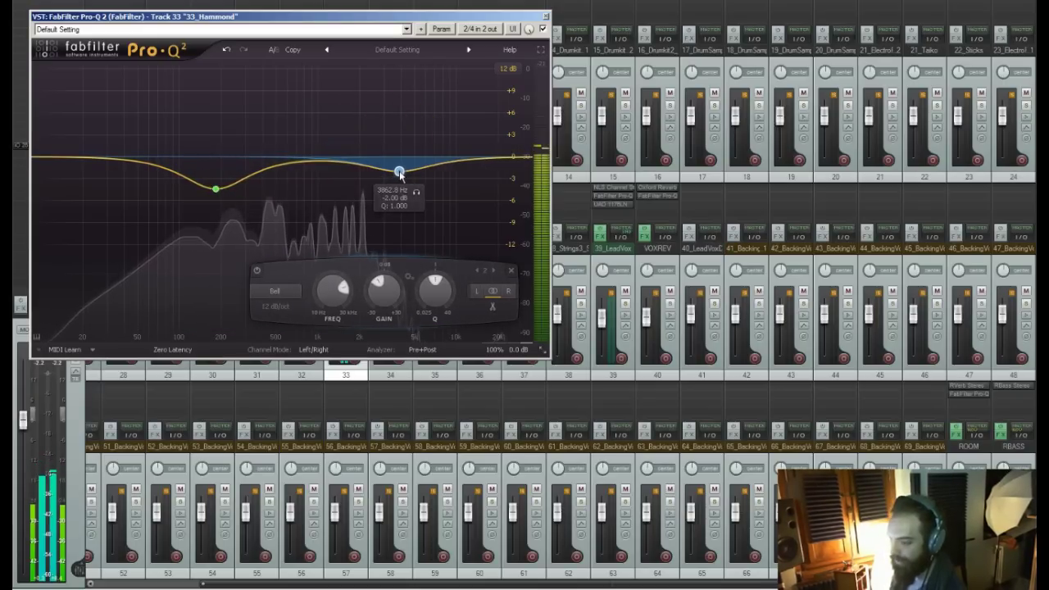
drag(330, 150, 270, 142)
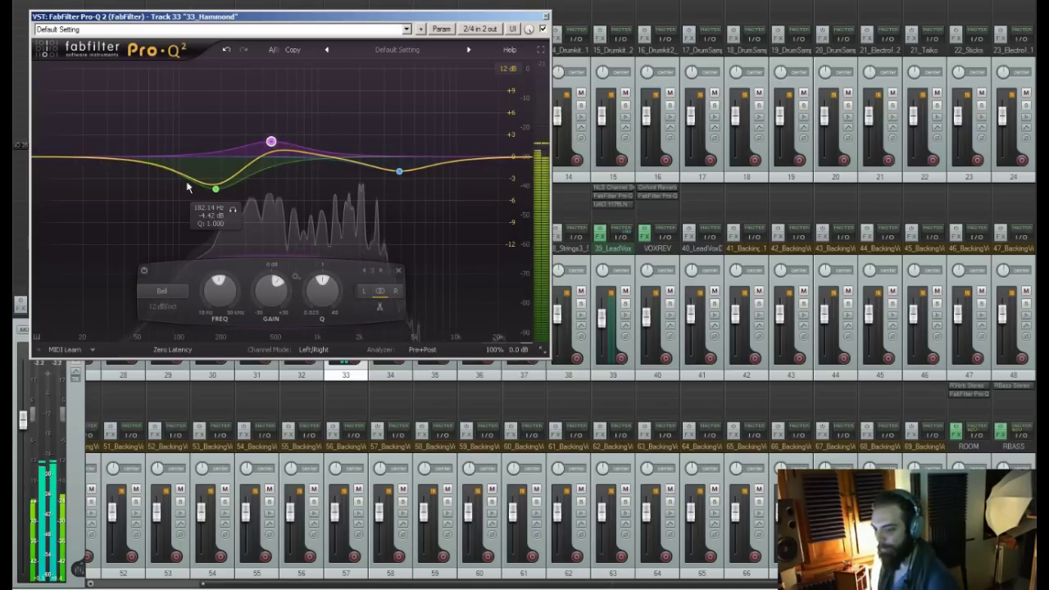
Add a low cut at about 180 Hz to the Hammond EQ
double_click(150, 153)
right_click(150, 152)
mouse_move(176, 166)
click(246, 184)
drag(163, 156, 216, 150)
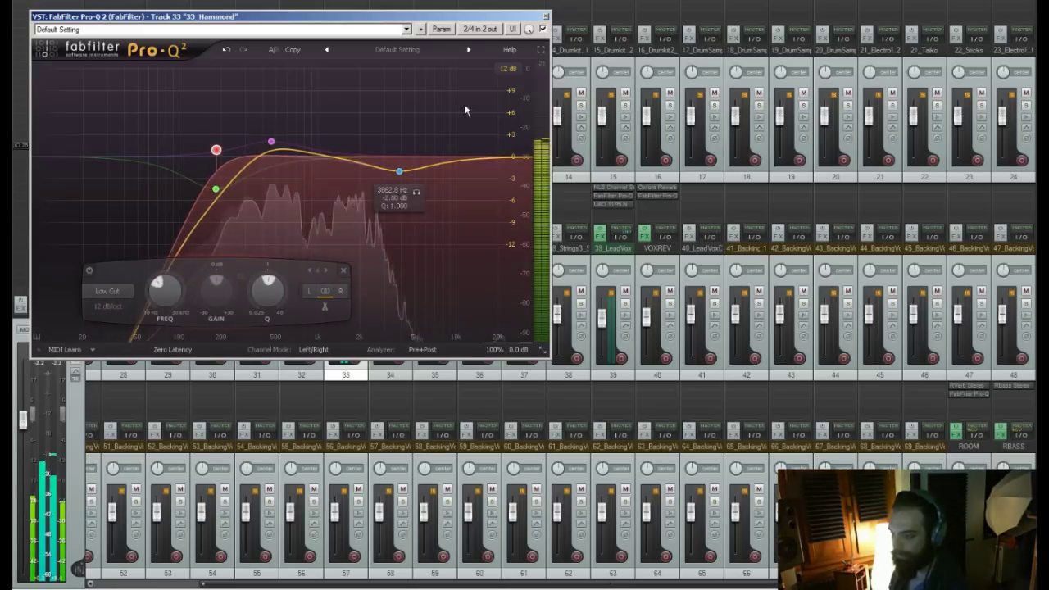
Add a high cut at about 1.5 kHz to the Hammond EQ
double_click(456, 102)
right_click(456, 101)
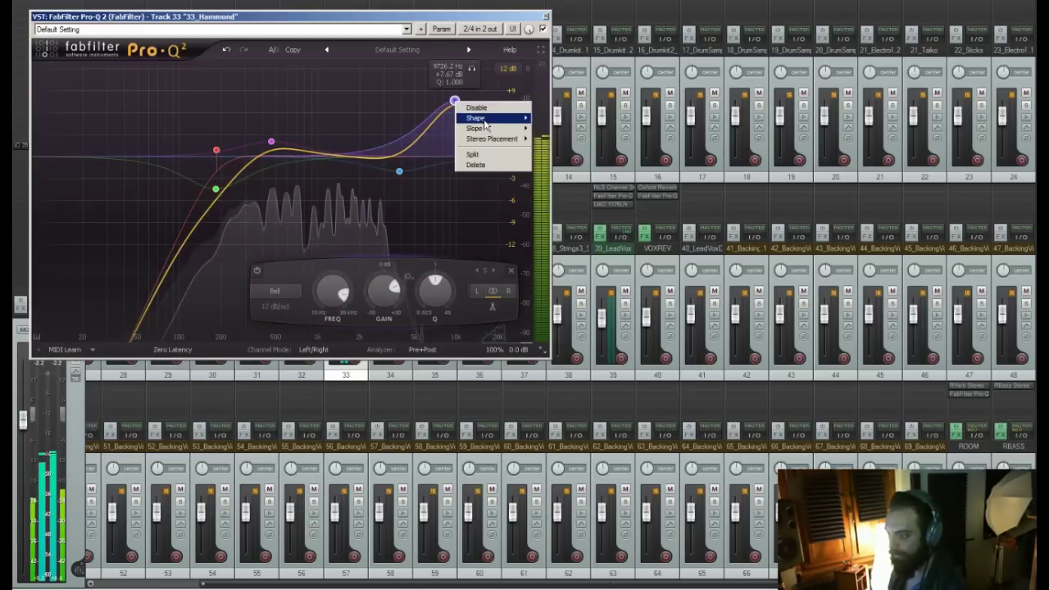
mouse_move(492, 118)
click(563, 160)
drag(455, 152, 343, 139)
Close the Hammond EQ, unsolo 33_Hammond and restart playback of the full mix
key(space)
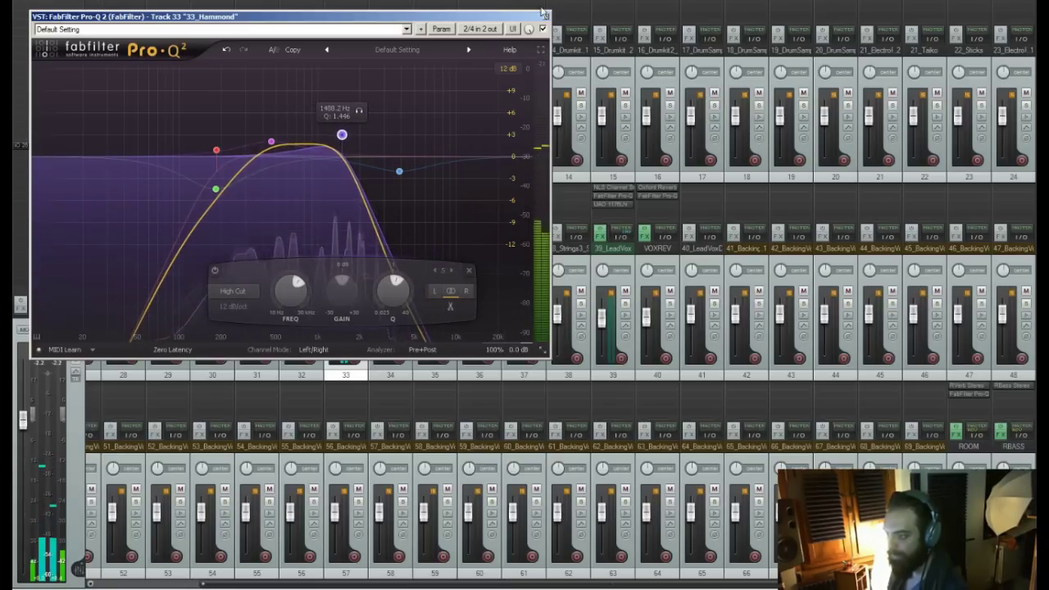
click(545, 16)
click(358, 304)
key(space)
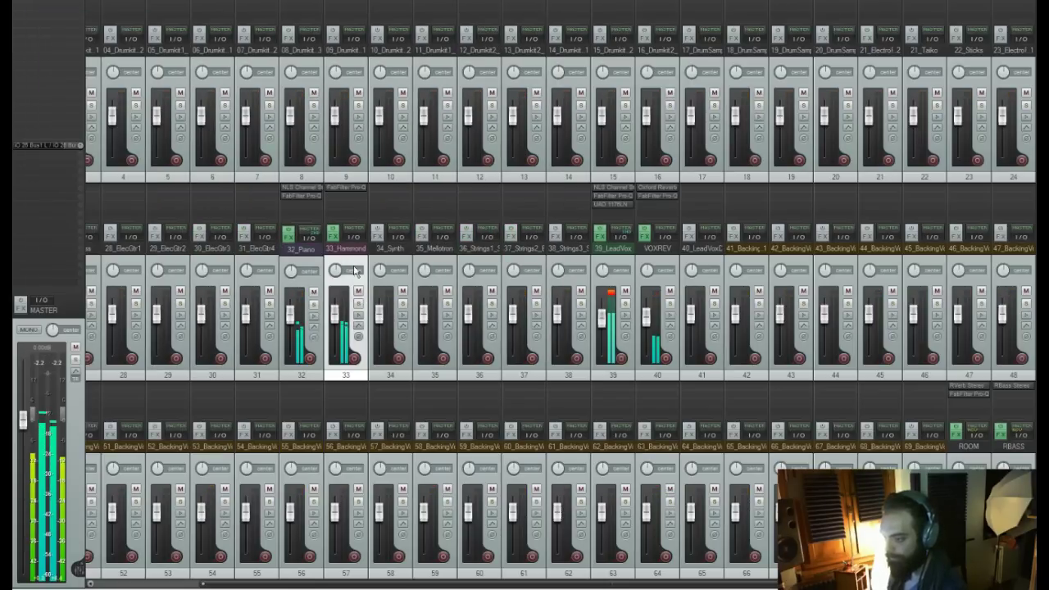
Add a send from 33_Hammond to ROOM and lower its level to about -6 dB
click(356, 237)
click(557, 281)
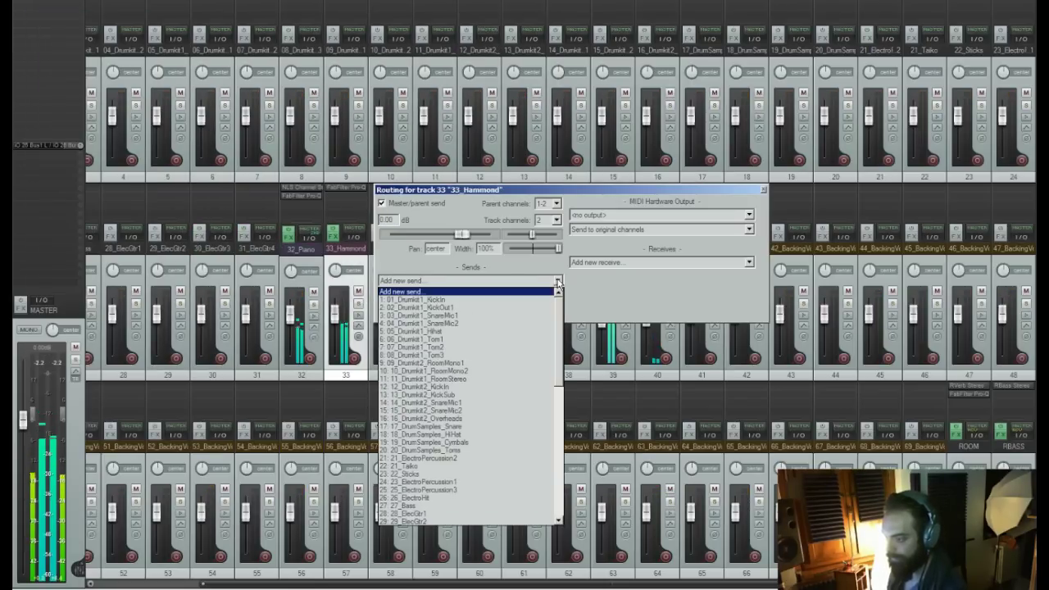
scroll(552, 457, down, 10)
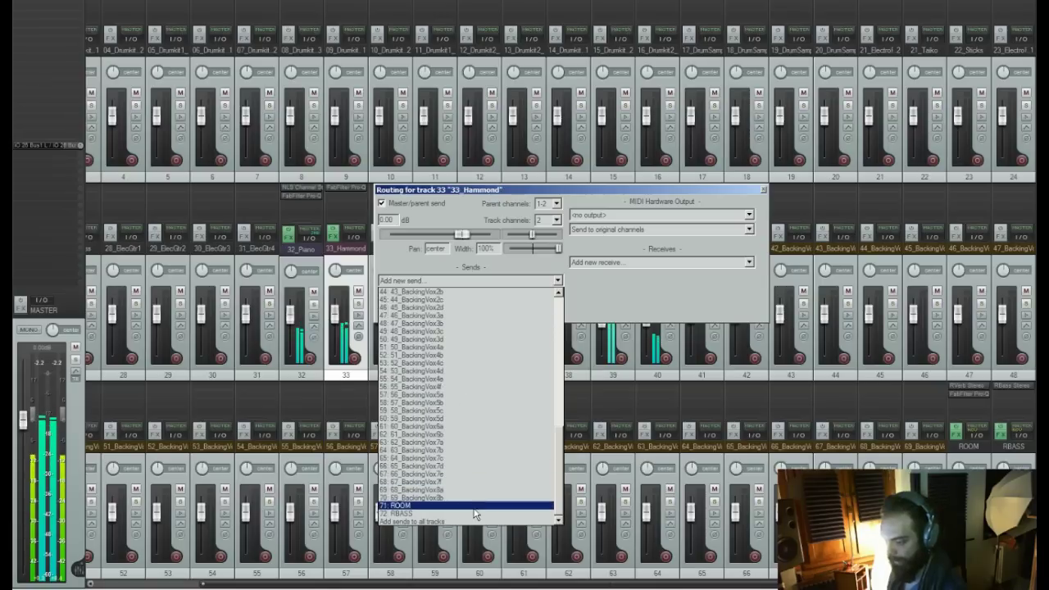
click(541, 504)
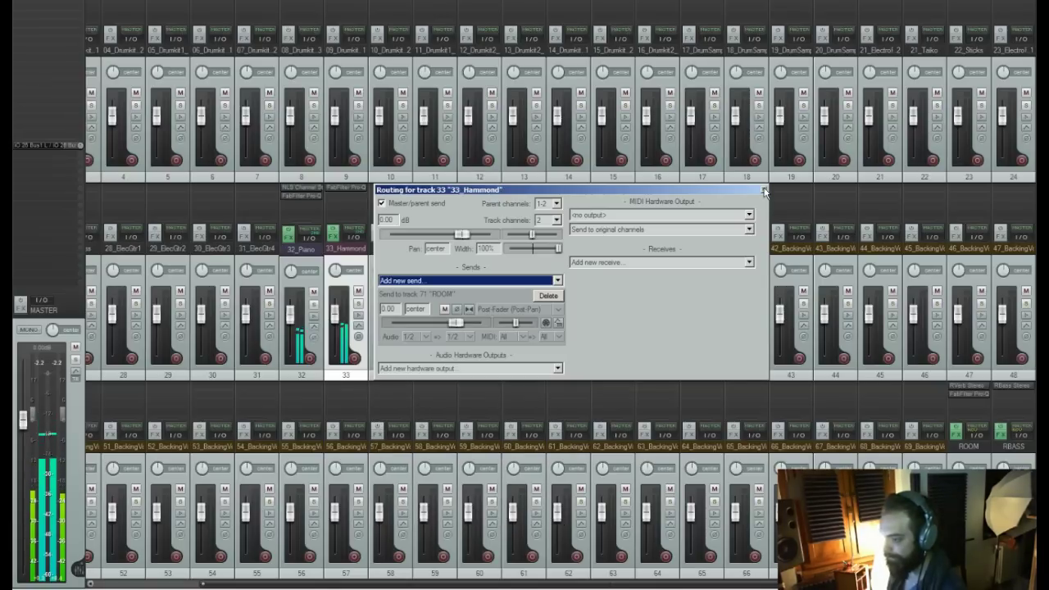
drag(456, 322, 445, 322)
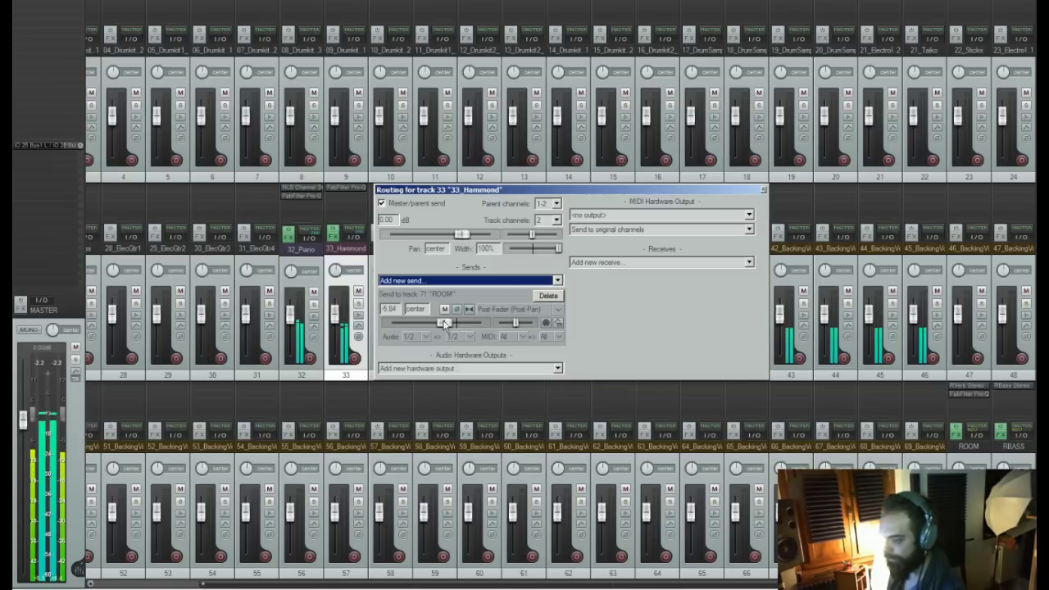
click(762, 191)
Solo 39_LeadVox and insert the Waves C6 Stereo multiband compressor after its 1176LN
click(788, 258)
click(755, 260)
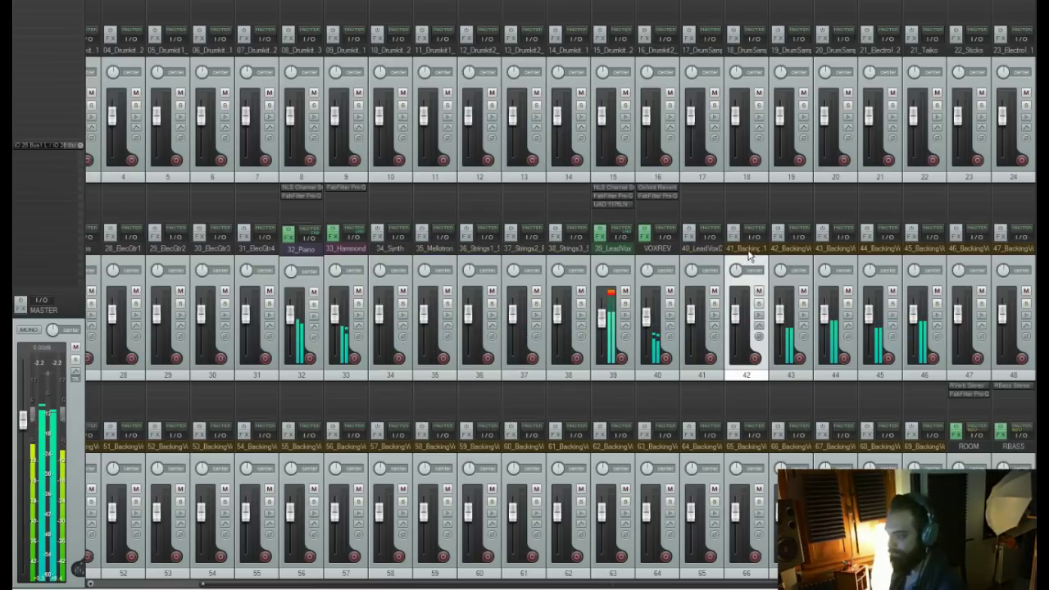
click(625, 303)
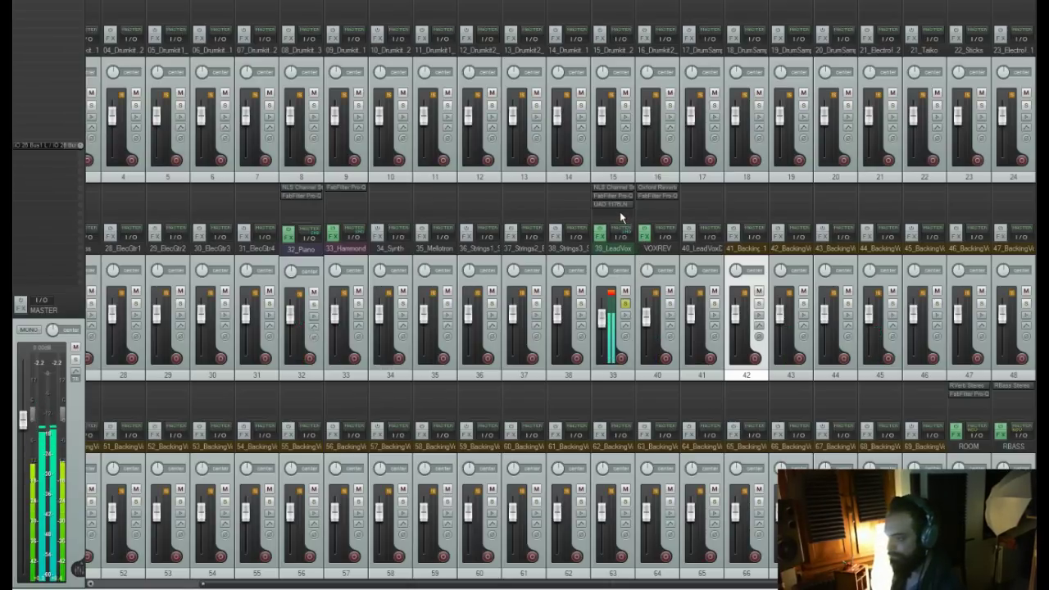
double_click(617, 213)
text(c)
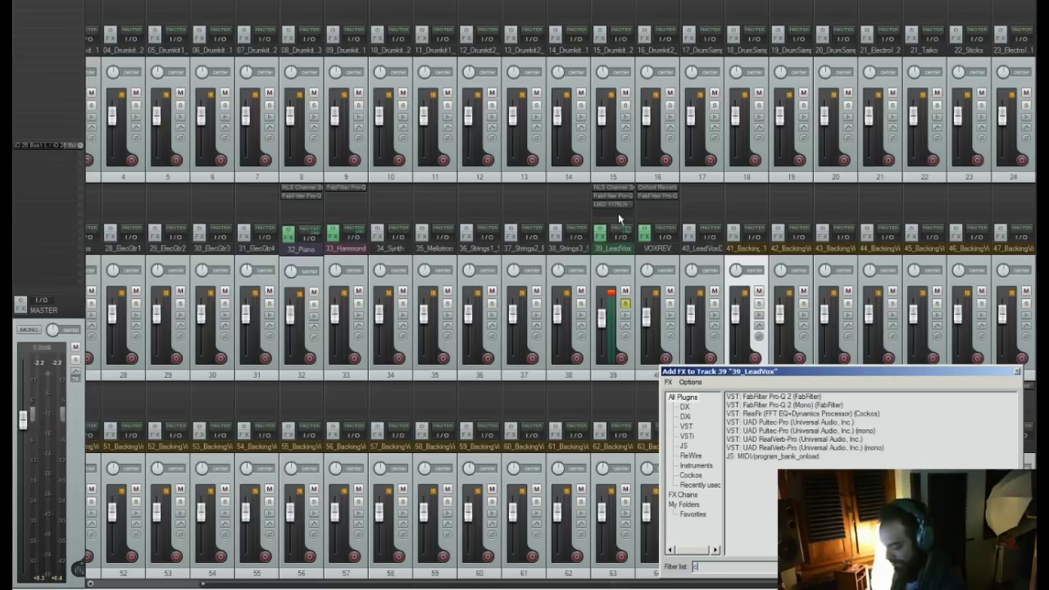
text(6)
double_click(761, 405)
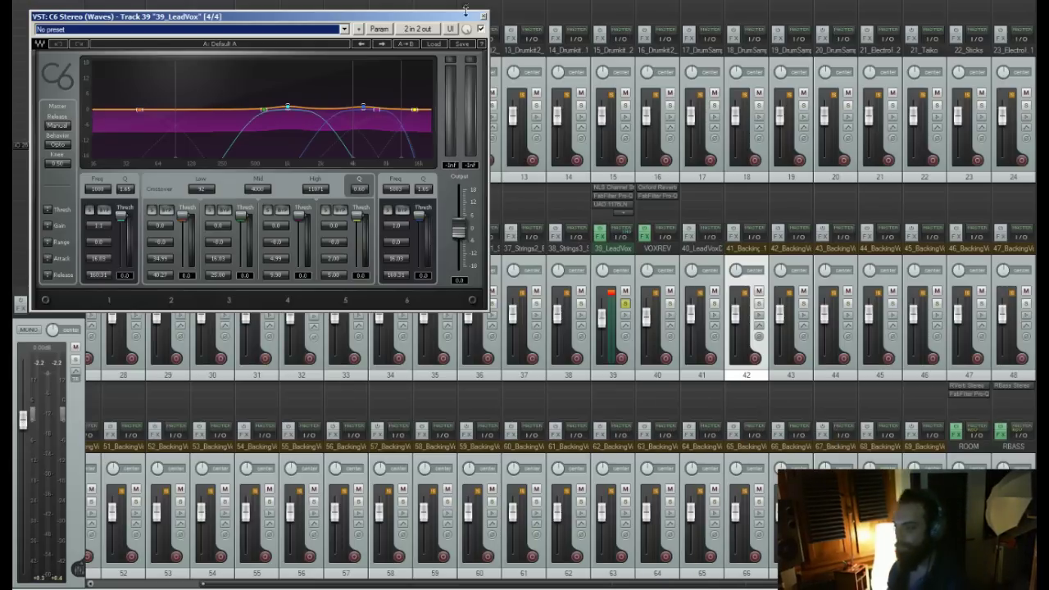
Load the C6 Full Reset preset and move the plug-in window clear of the track's mixer controls
click(434, 44)
click(464, 72)
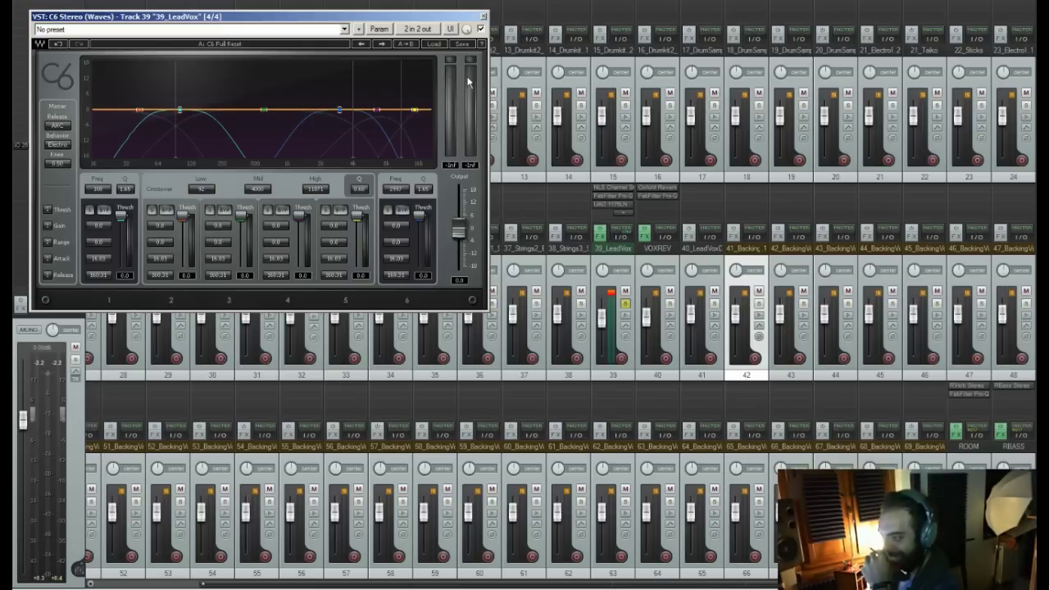
drag(403, 20, 682, 99)
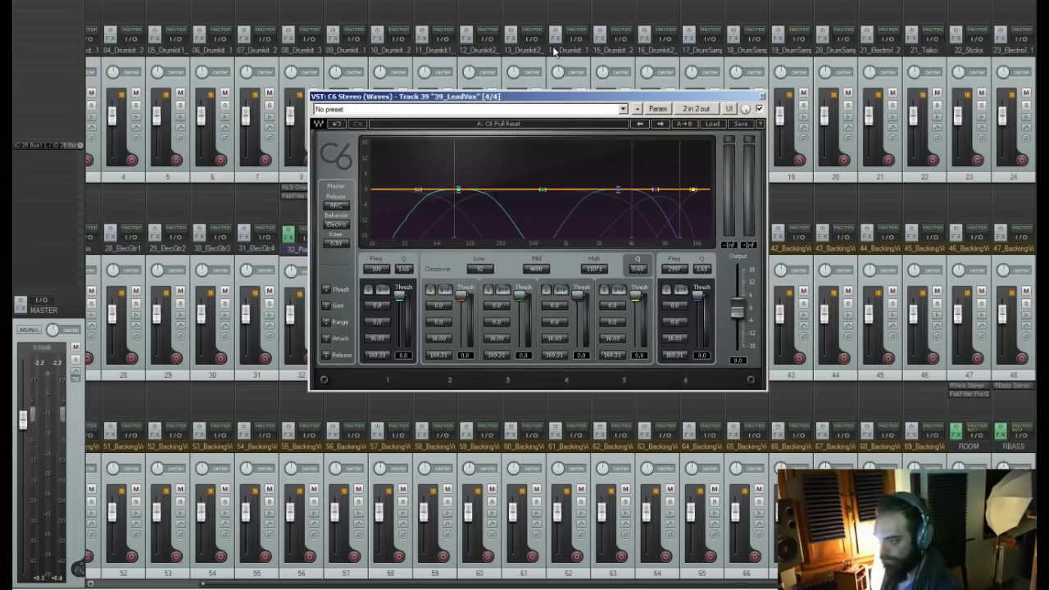
drag(525, 96, 688, 64)
Set C6 band 1 to about 158 Hz with Q about 2.2, threshold -33, gain -1.5 and range 6.2
click(529, 248)
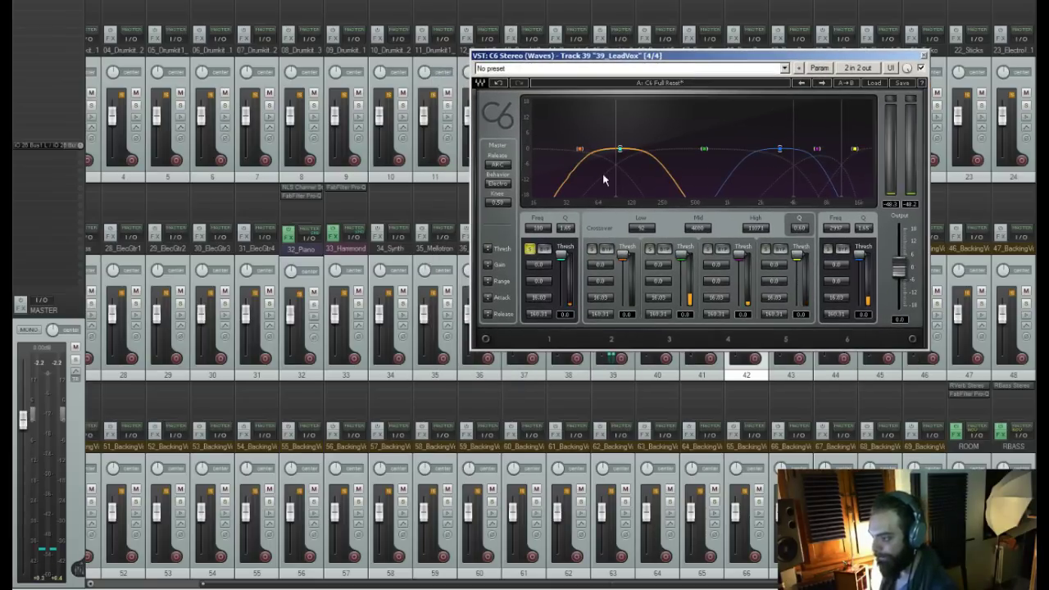
drag(538, 228, 539, 269)
click(530, 249)
drag(566, 231, 551, 238)
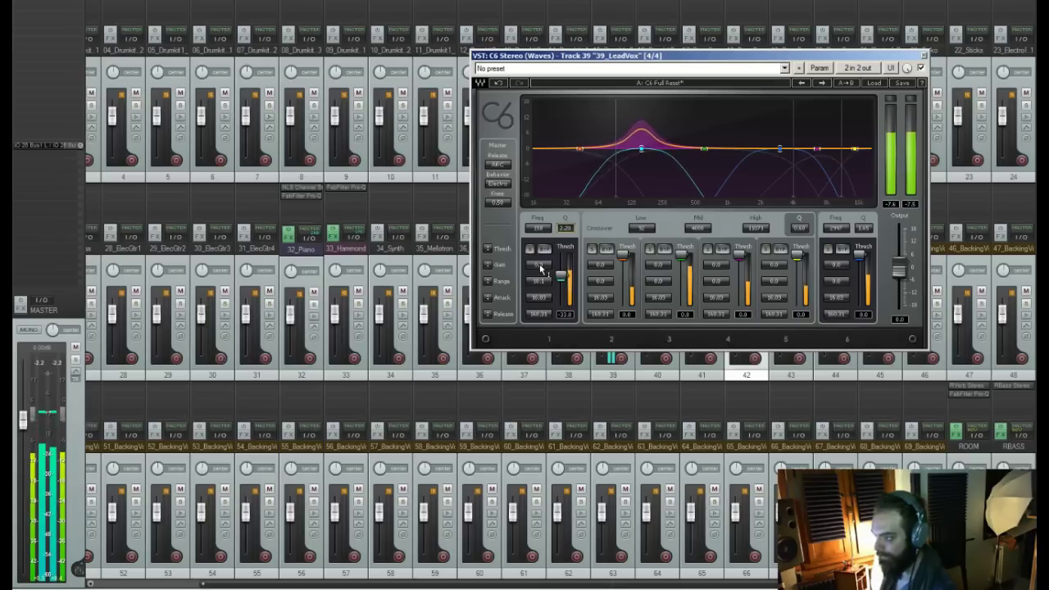
drag(539, 264, 539, 267)
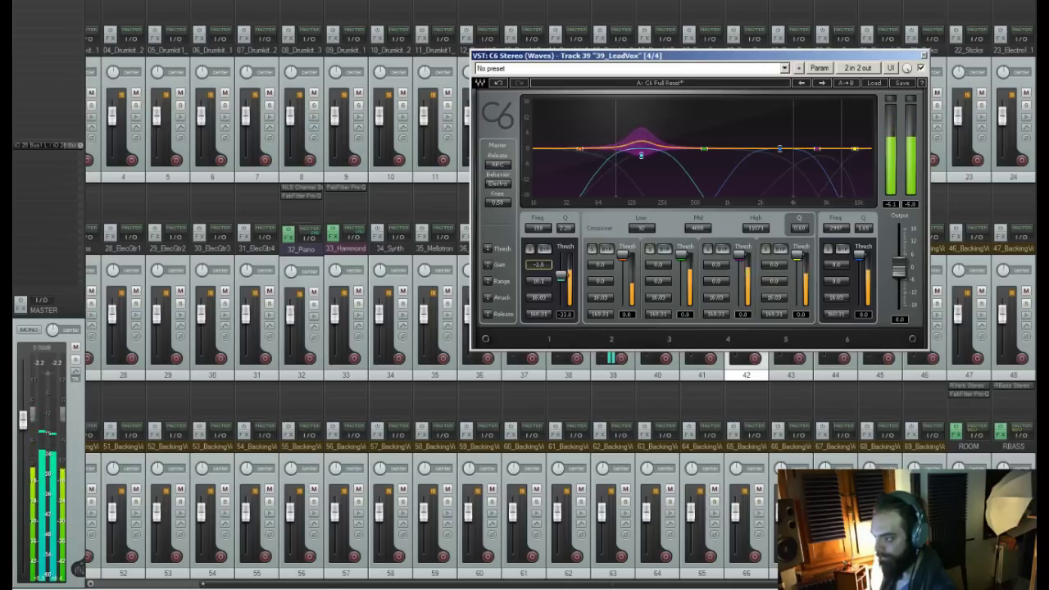
click(549, 284)
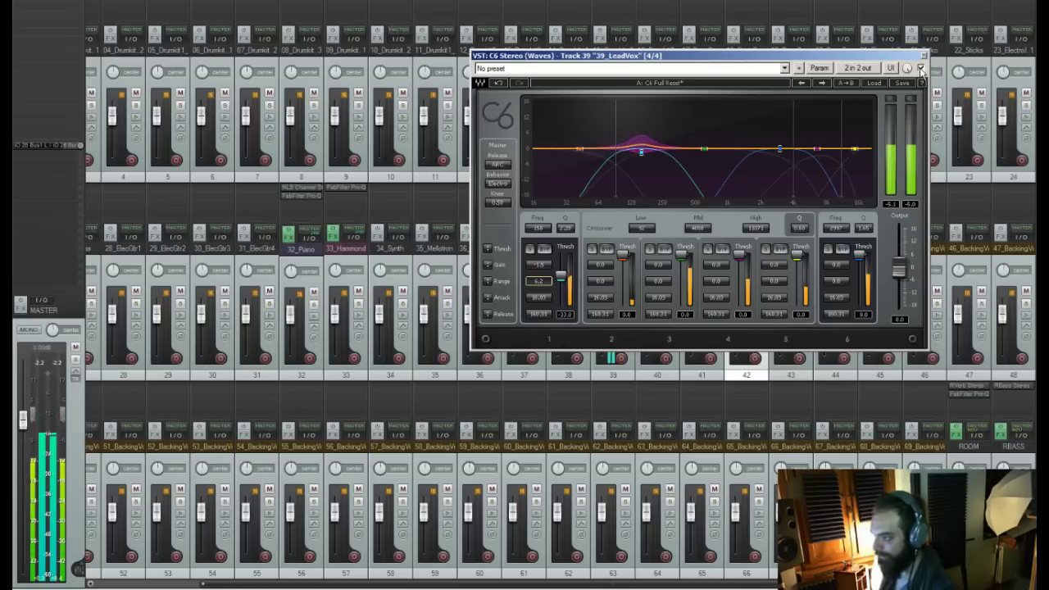
Compare the lead vocal with C6 bypassed and enabled, close the plug-in and unsolo 39_LeadVox
click(920, 69)
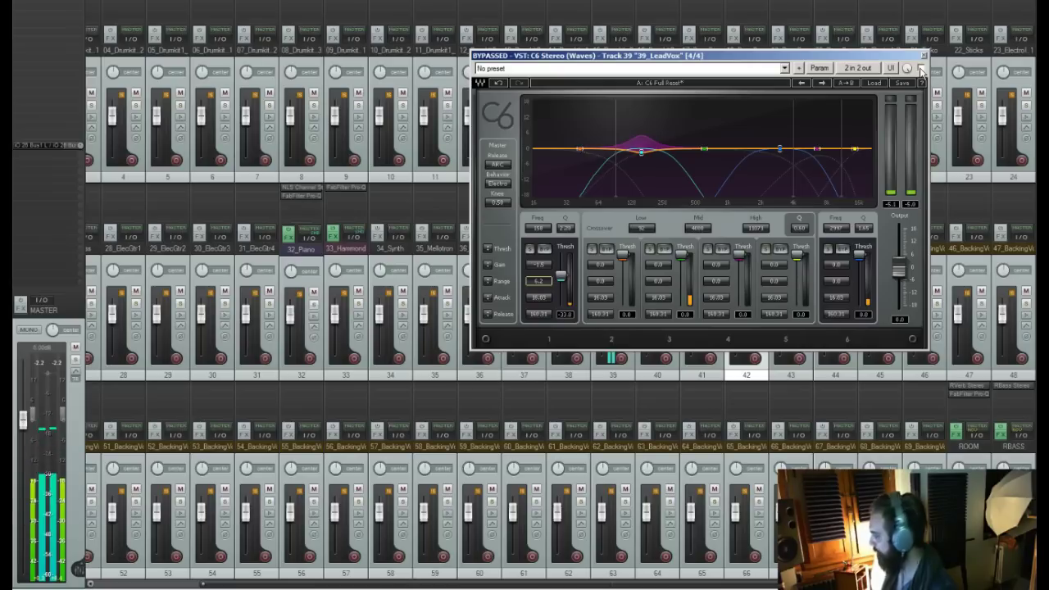
click(921, 69)
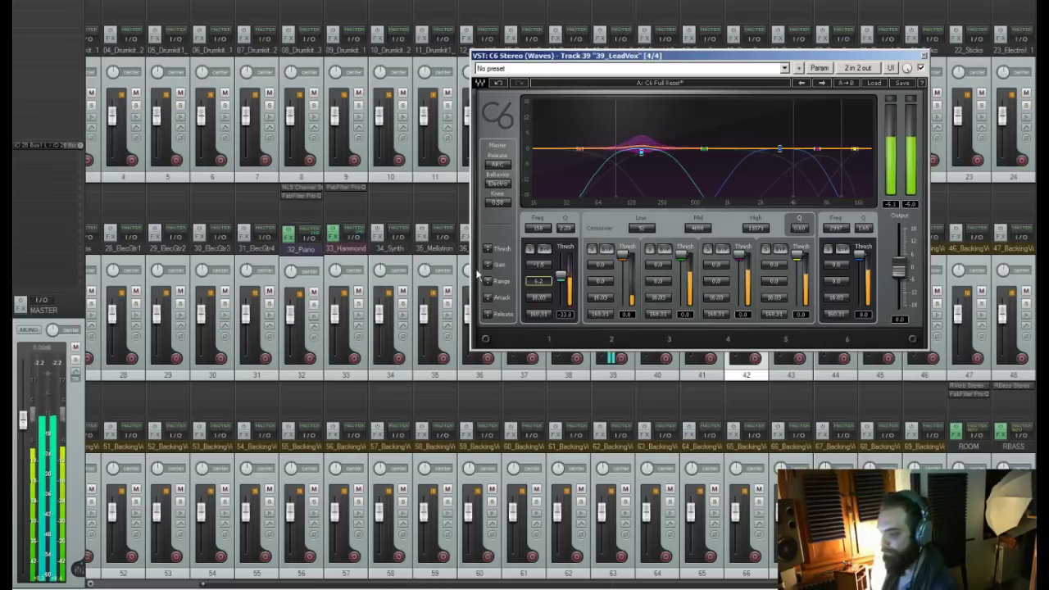
click(924, 56)
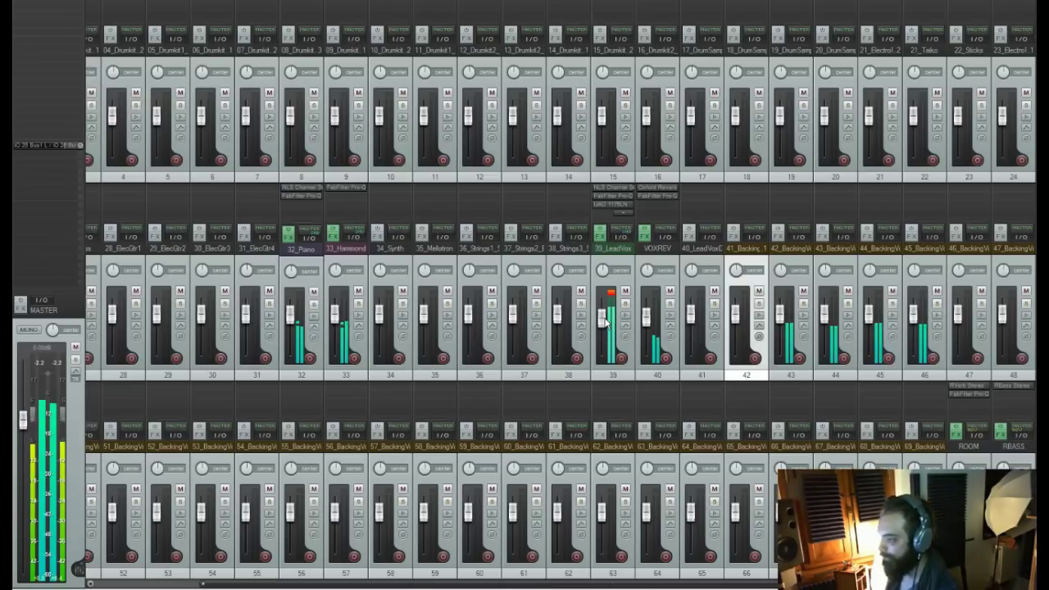
Stop playback and add a new track named GRUPOP BA directly below 40_LeadVoxDT in the arrangement
click(654, 252)
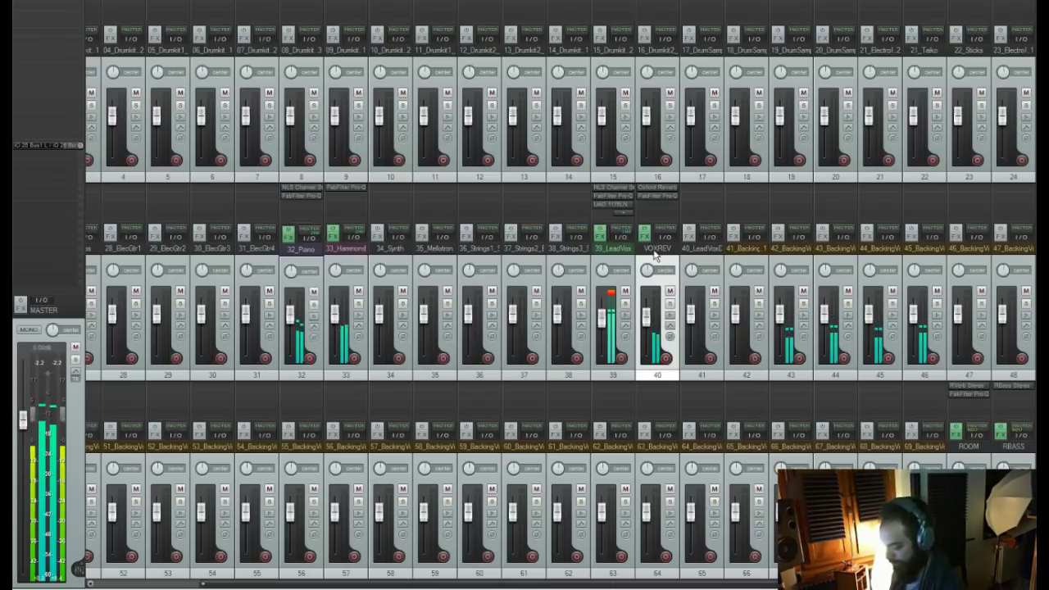
key(space)
key(ctrl+m)
click(74, 245)
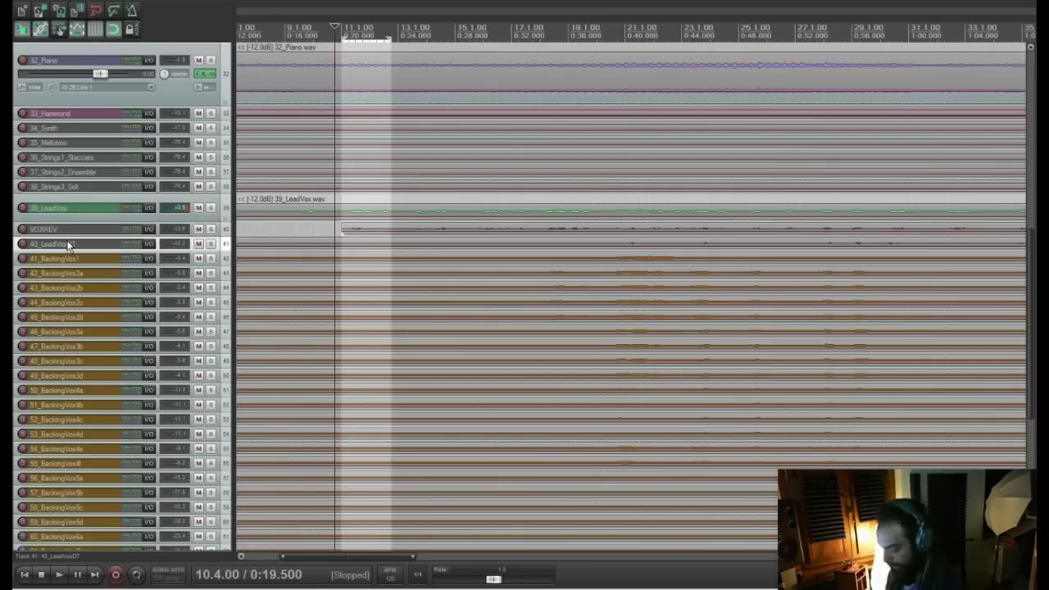
key(ctrl+t)
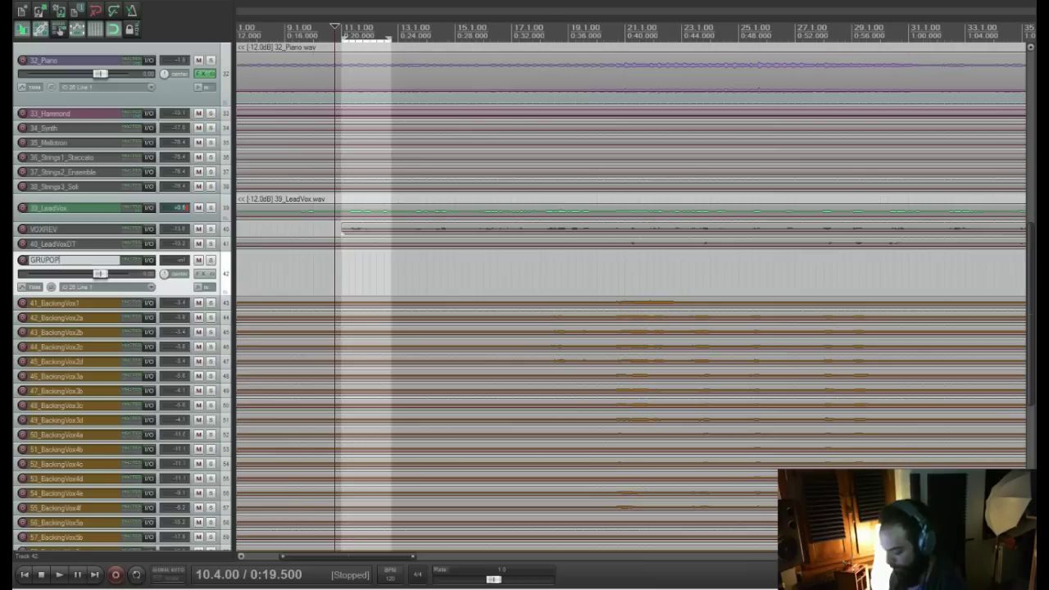
text(GRUPOP BA)
key(Return)
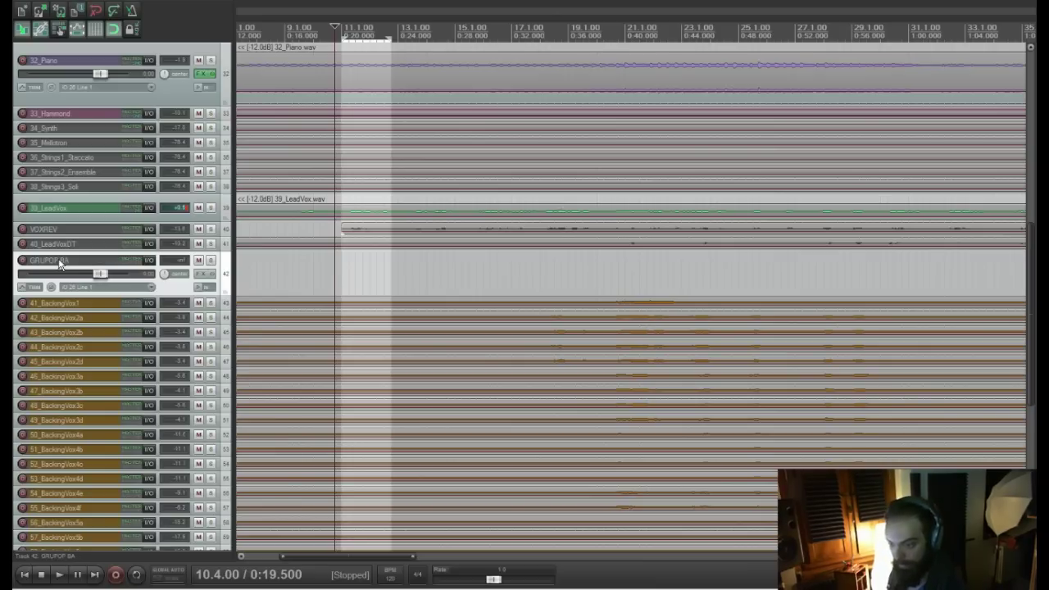
Nest all the backing vocal tracks, 41_BackingVox1 through 69_BackingVox8b, inside GRUPOP BA as a folder and collapse it
click(74, 307)
scroll(106, 319, down, 6)
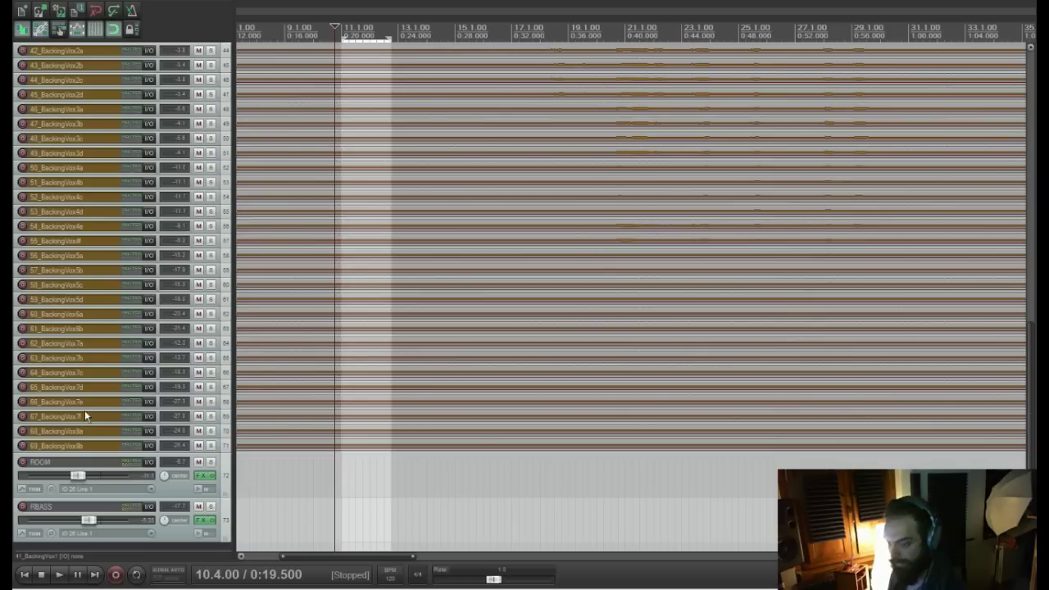
shift+click(87, 450)
scroll(84, 252, up, 5)
drag(64, 258, 94, 227)
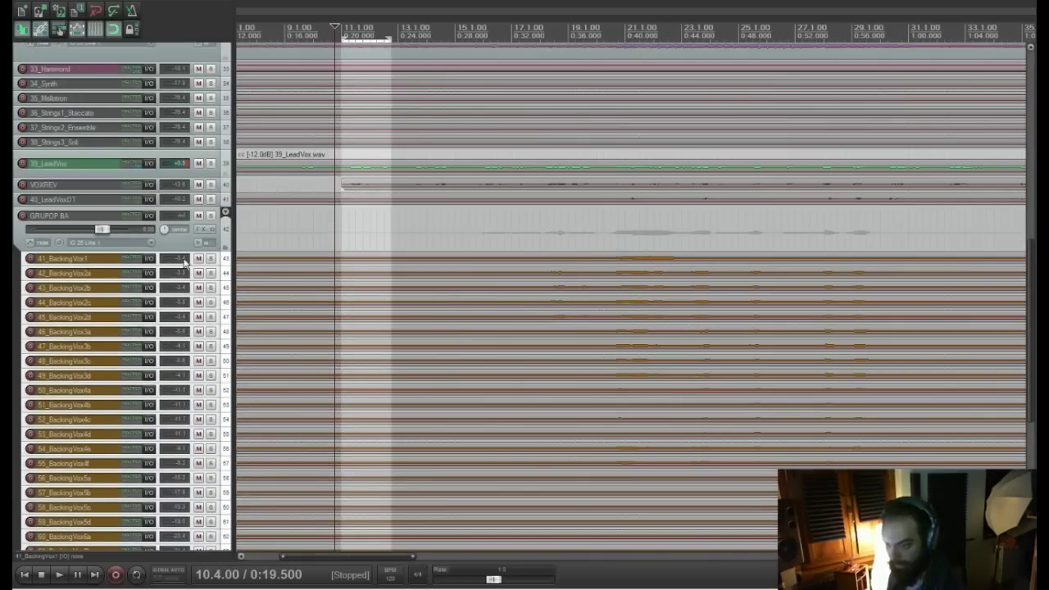
drag(51, 261, 88, 232)
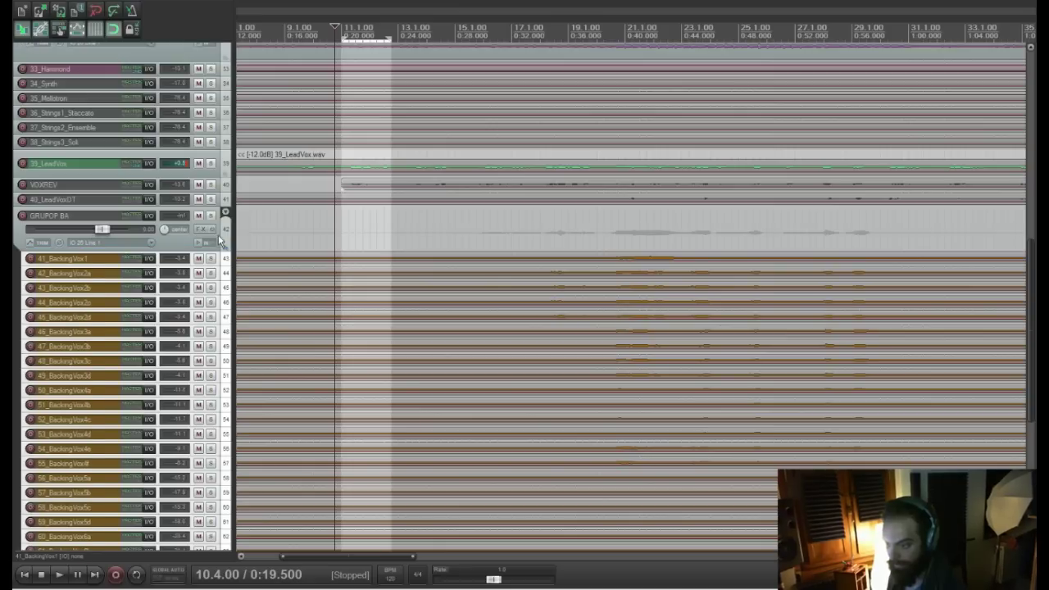
click(225, 214)
click(225, 214)
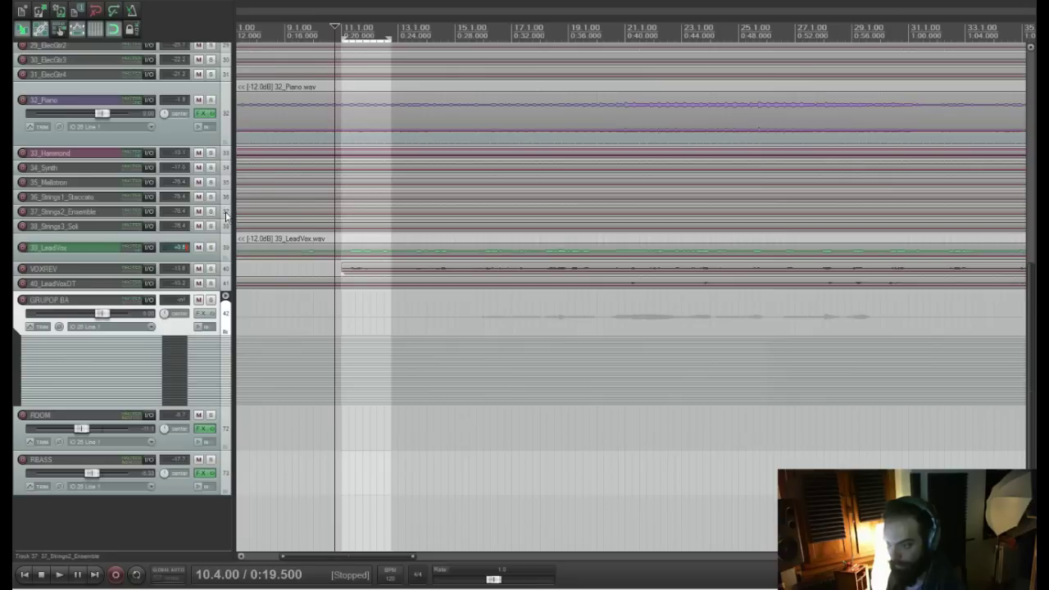
During playback, open the C6 on 39_LeadVox and set band 1's range to 4.6
key(space)
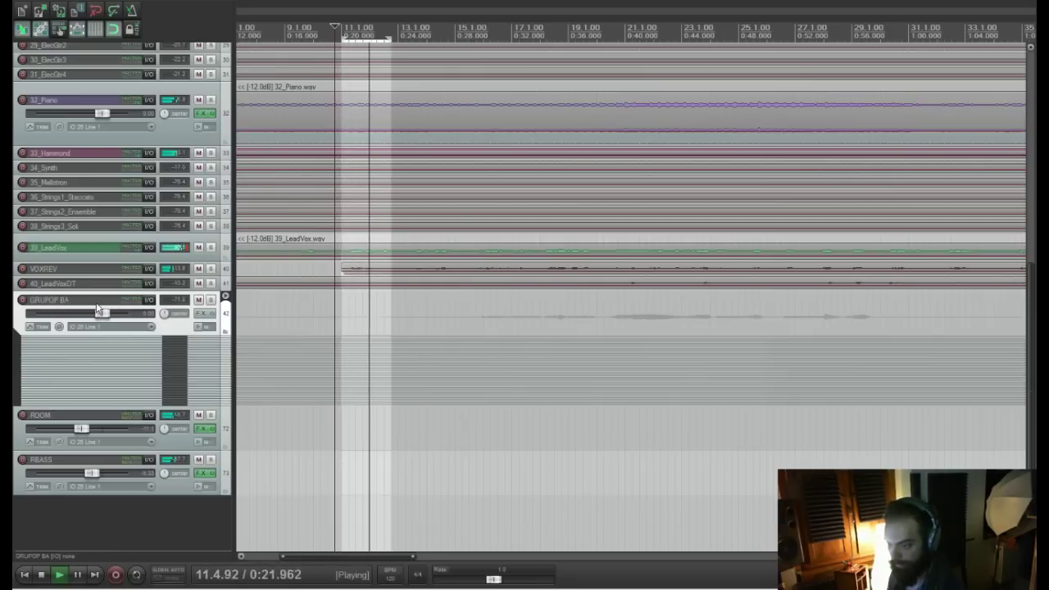
click(104, 248)
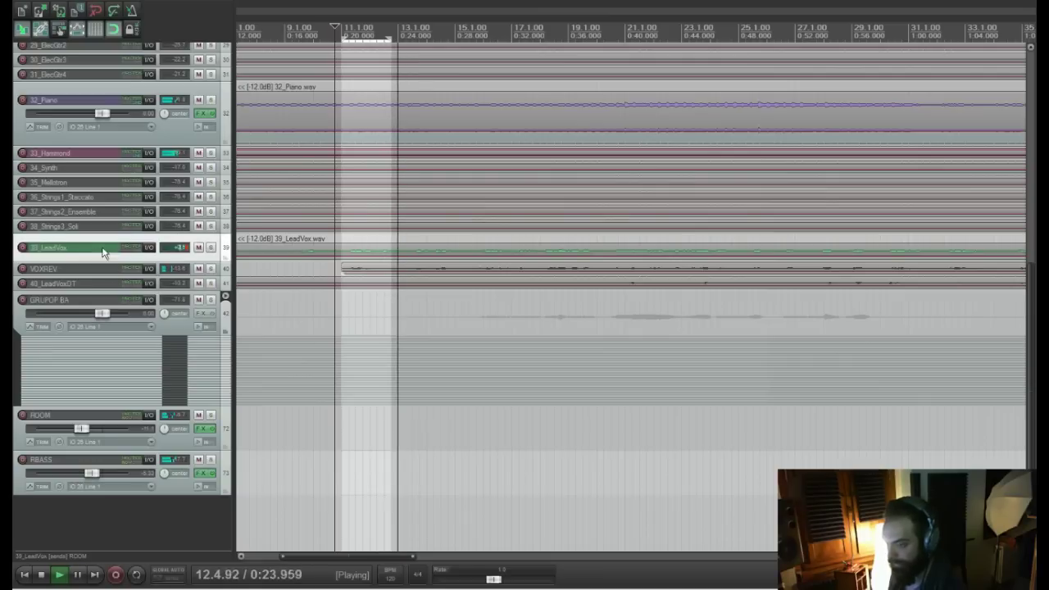
key(ctrl+m)
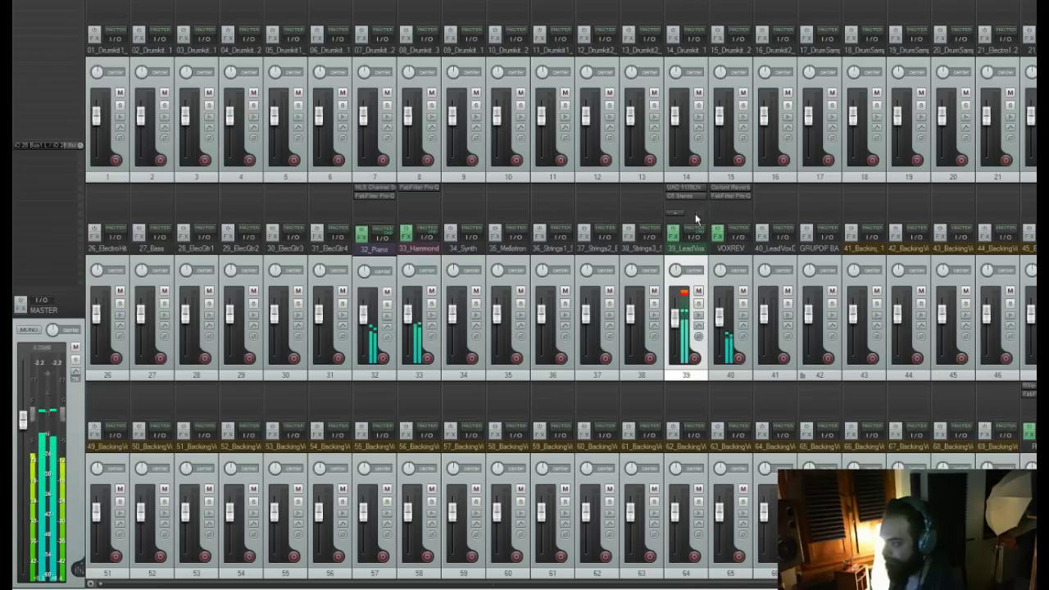
click(695, 213)
drag(538, 281, 538, 293)
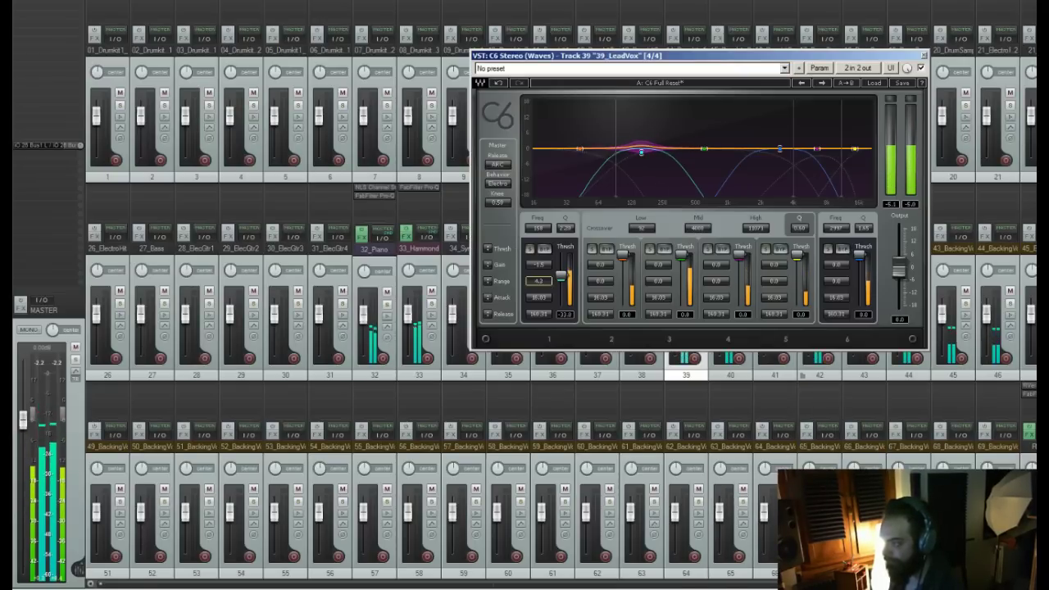
Compare the lead vocal in the full mix with C6 bypassed and enabled, then close the plug-in and stop playback
click(920, 68)
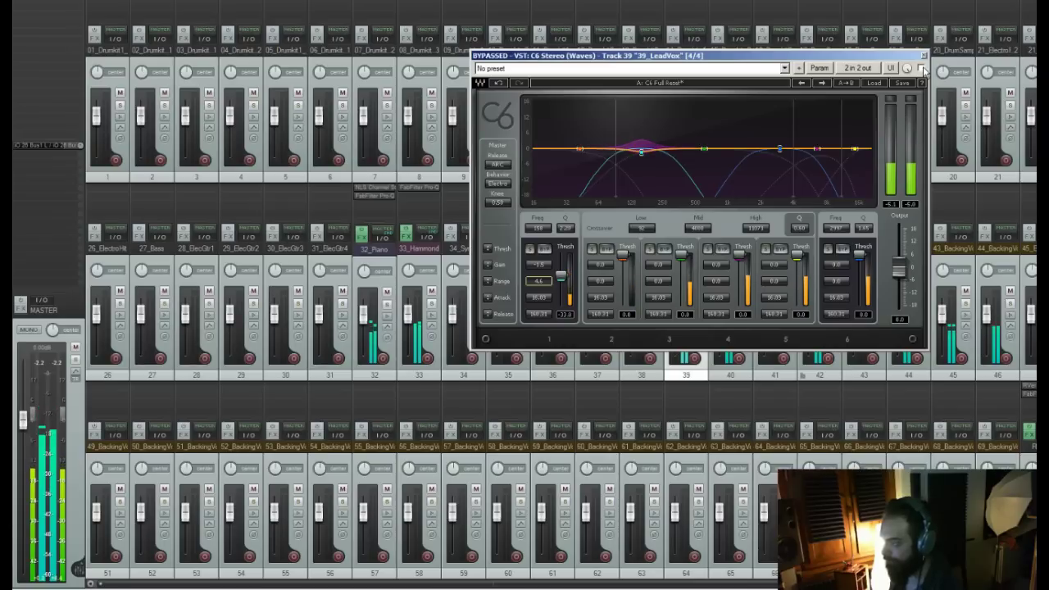
click(920, 68)
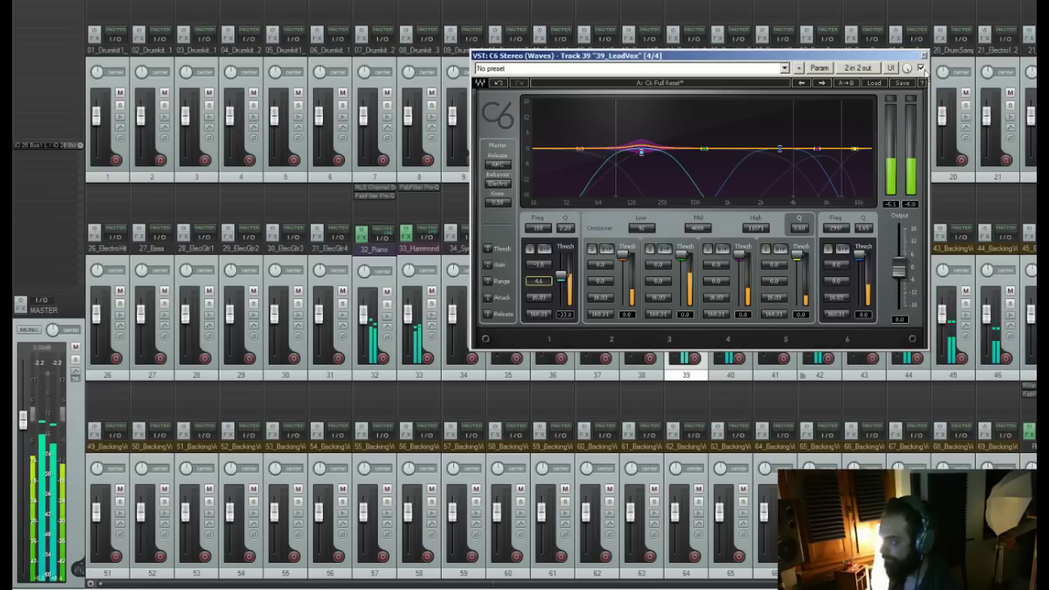
click(923, 56)
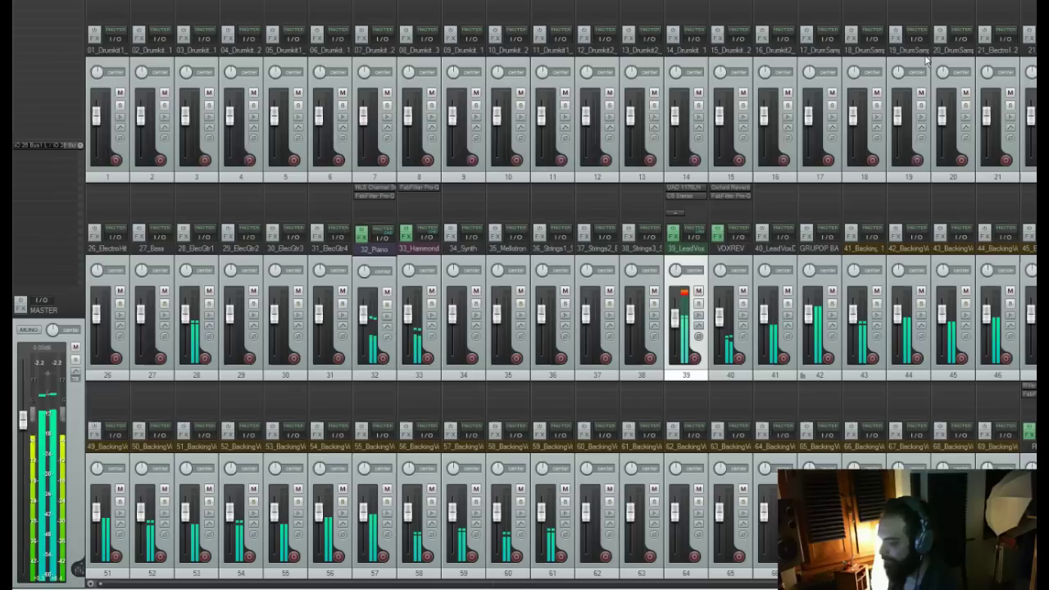
key(space)
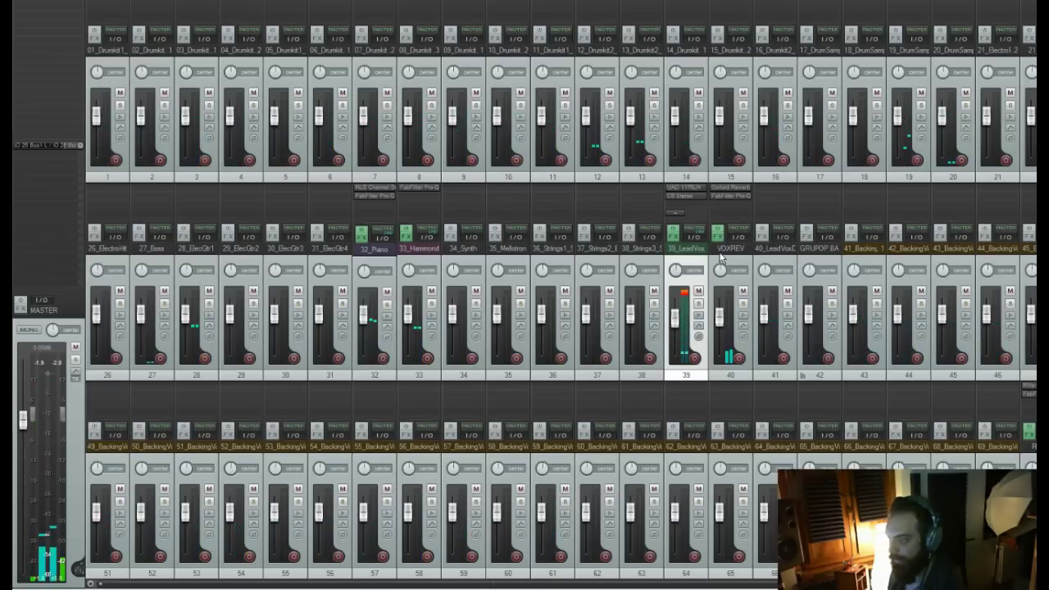
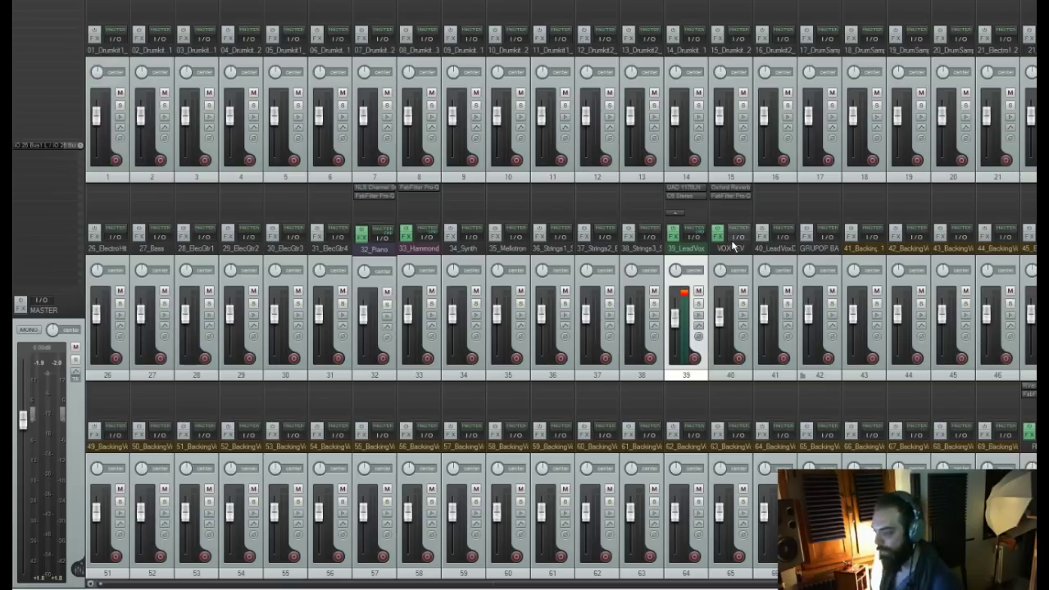
Solo 39_LeadVox and VOXREV in the arrangement and audition them together from 0:21.5
click(735, 259)
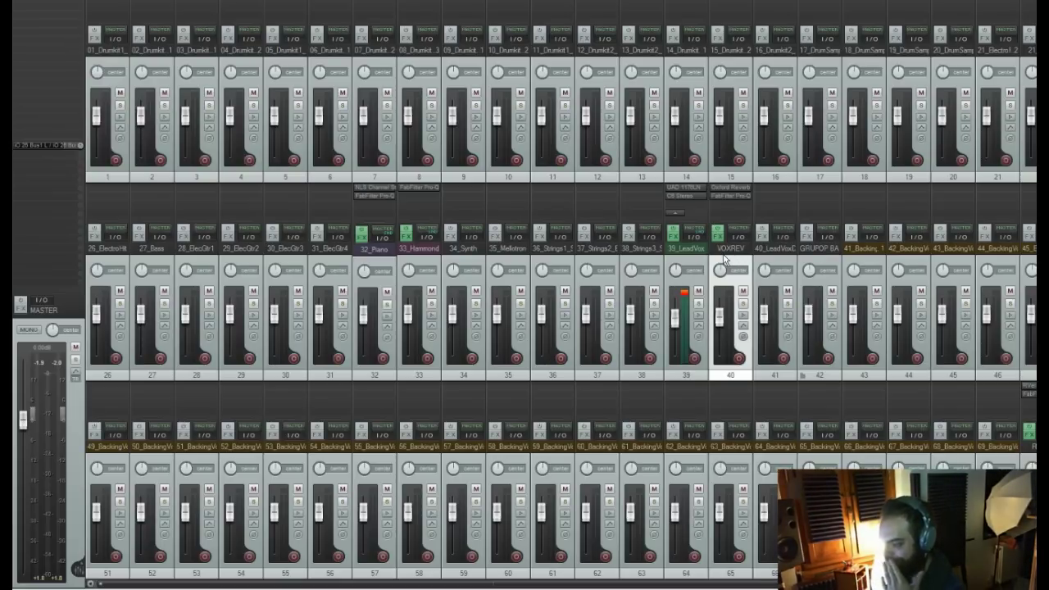
key(ctrl+m)
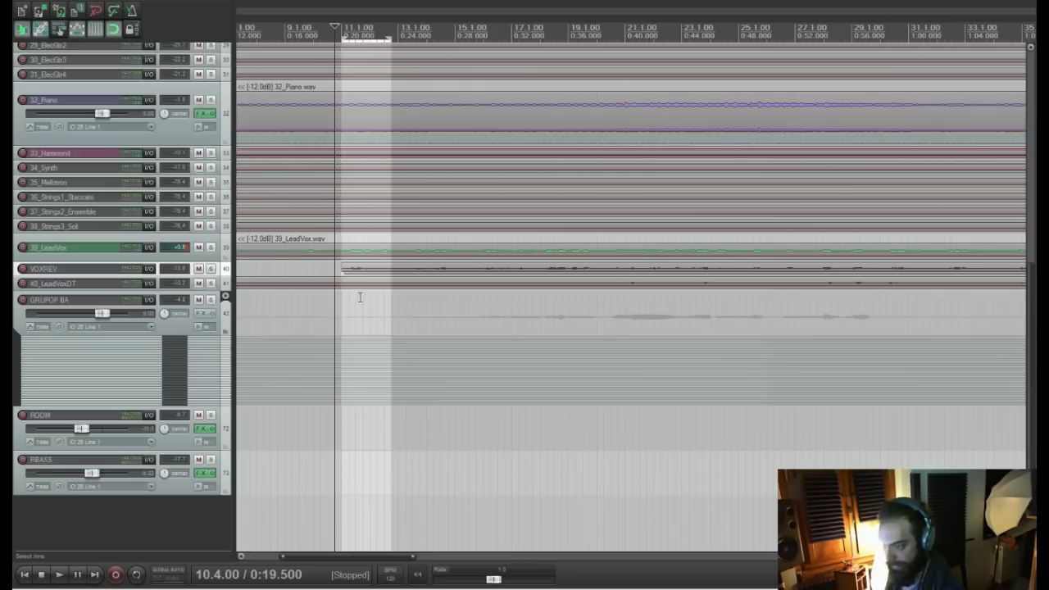
click(210, 247)
click(211, 269)
click(363, 309)
key(space)
click(72, 272)
key(space)
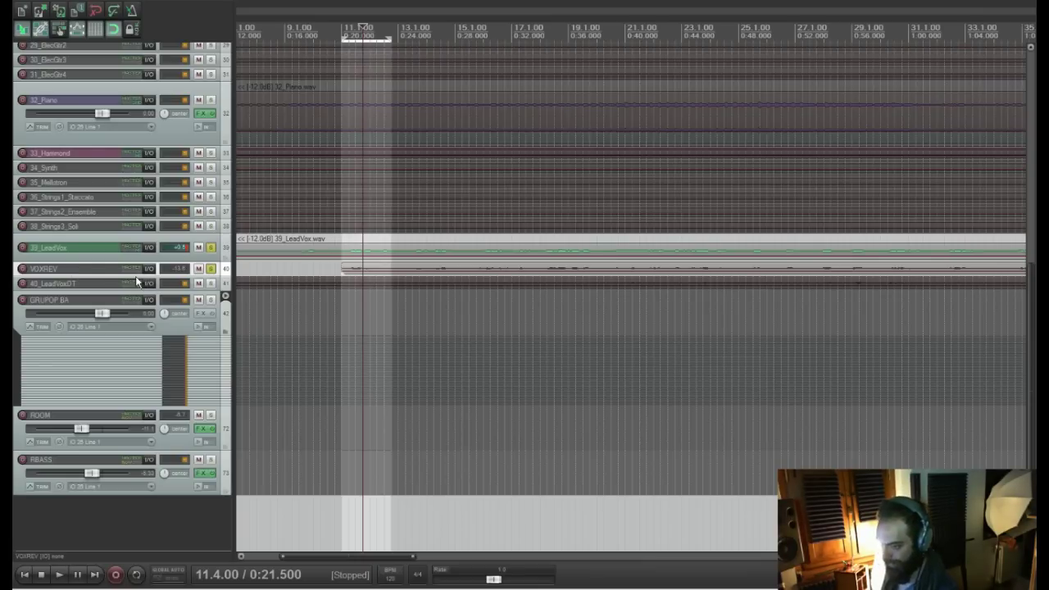
Open VOXREV's effects chain and insert Waves GTR Stomp 2 Stereo ahead of the Oxford Reverb
drag(137, 275, 150, 308)
click(205, 287)
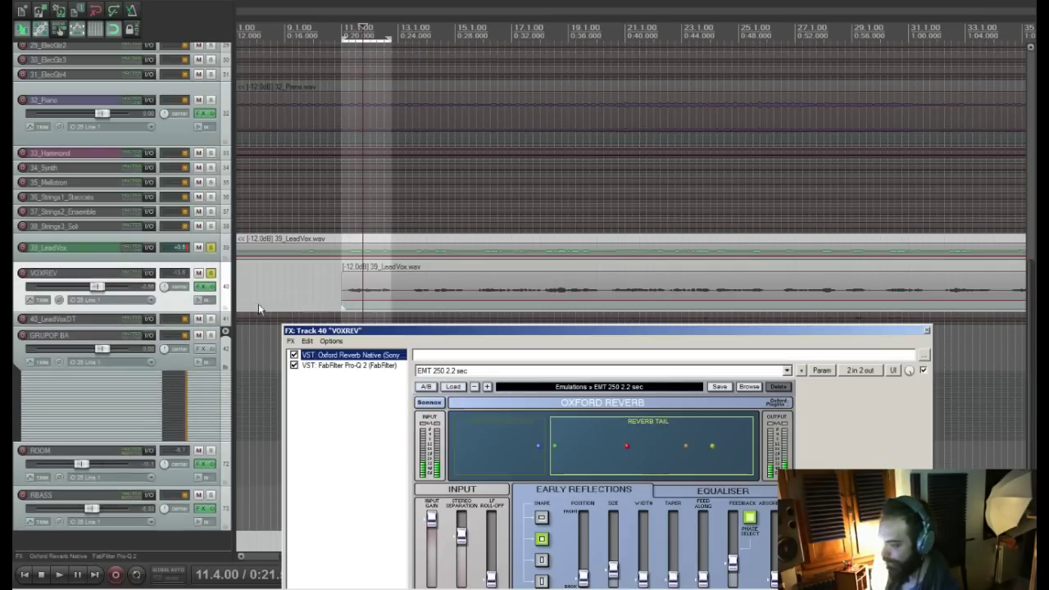
drag(371, 331, 456, 142)
click(436, 240)
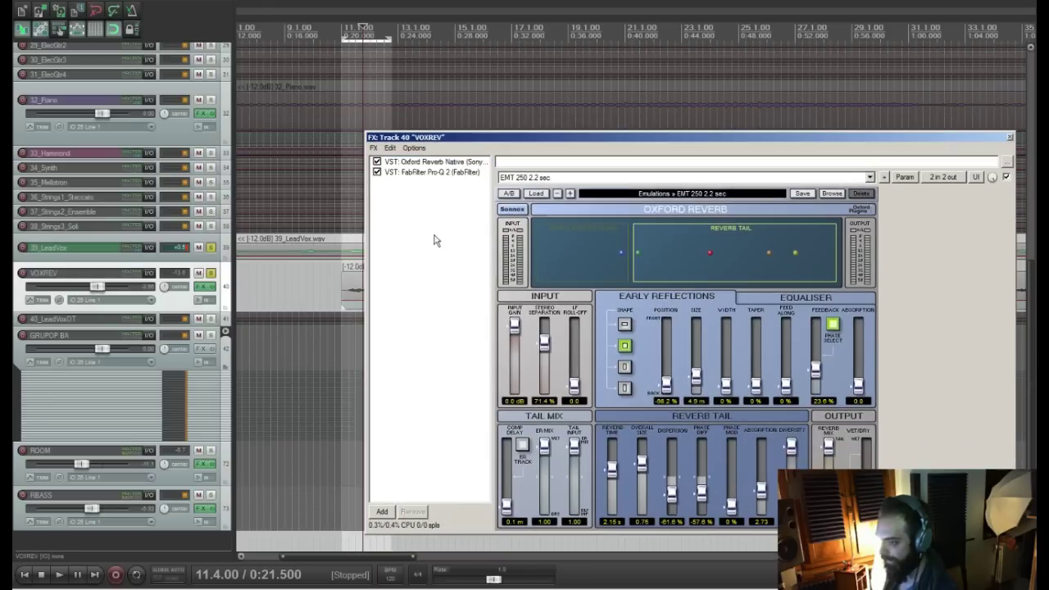
click(382, 512)
text(gtr)
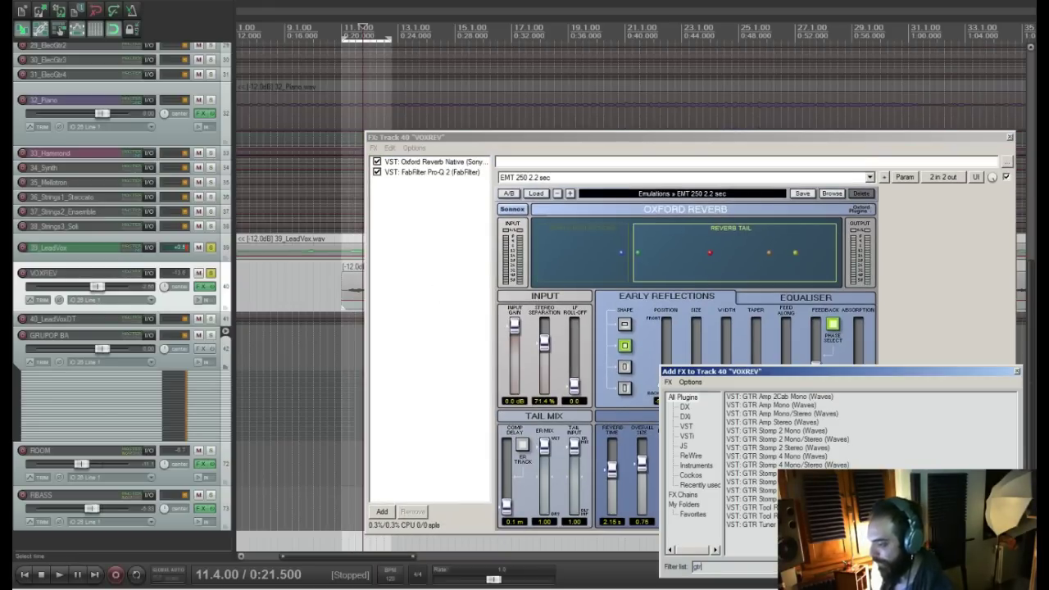
click(756, 448)
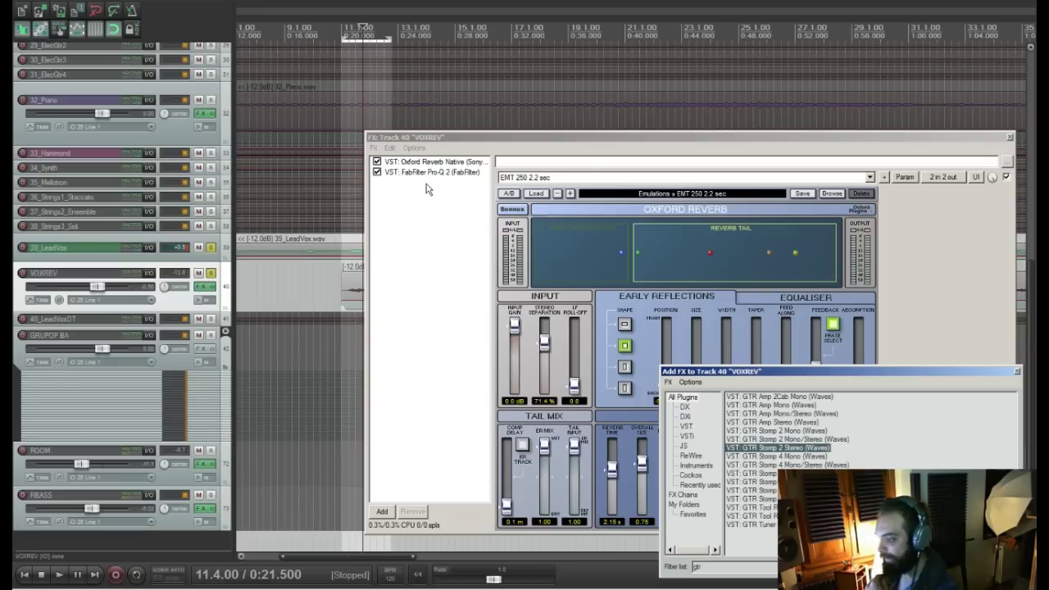
key(Return)
drag(435, 182, 434, 162)
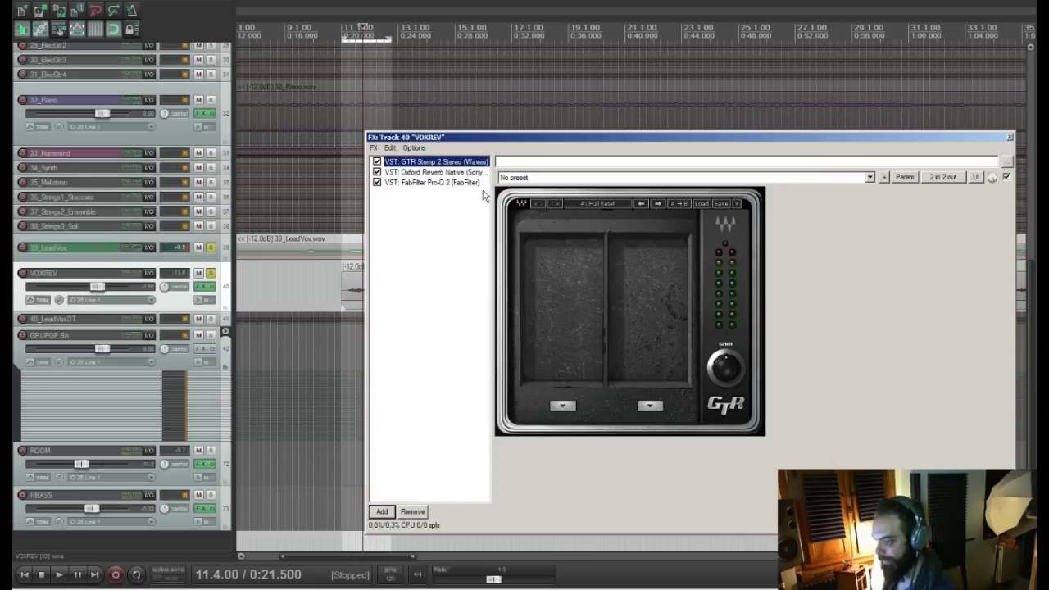
Load the Chorus pedal in GTR Stomp's first slot and reduce its depth while auditioning VOXREV soloed
click(562, 407)
click(576, 159)
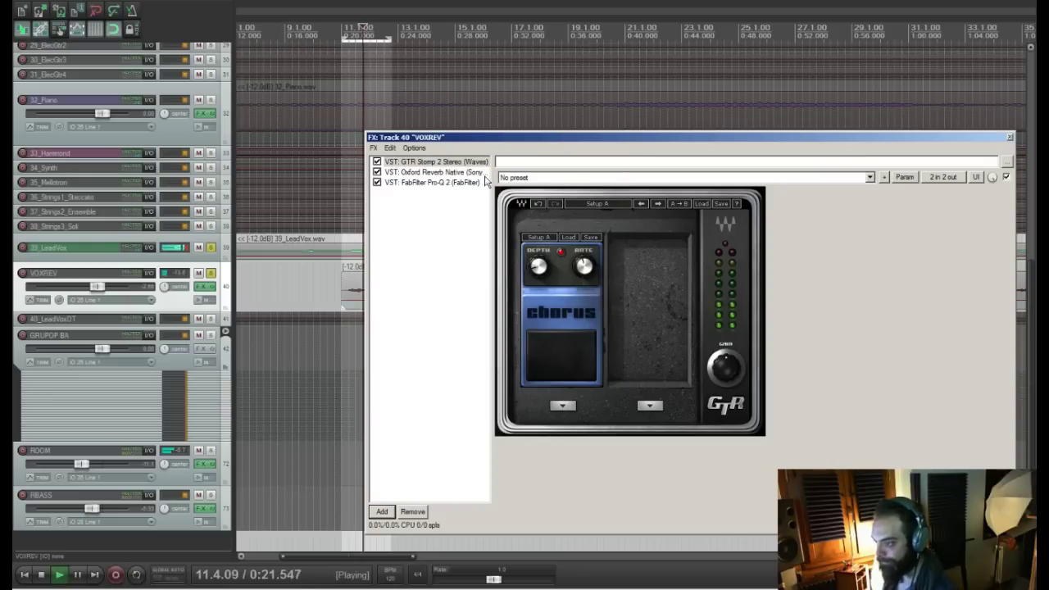
click(213, 274)
key(space)
key(space)
click(339, 279)
key(space)
drag(538, 265, 538, 277)
mouse_move(584, 271)
Move the effects window clear of the tracks and compare VOXREV with GTR Stomp bypassed and enabled
drag(426, 137, 524, 107)
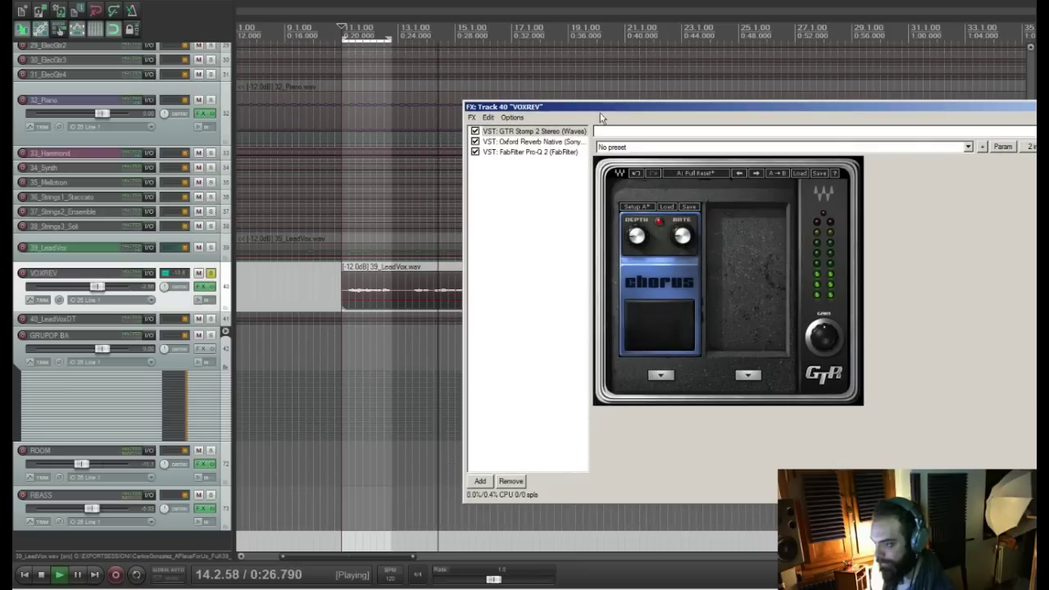
click(475, 131)
key(space)
key(space)
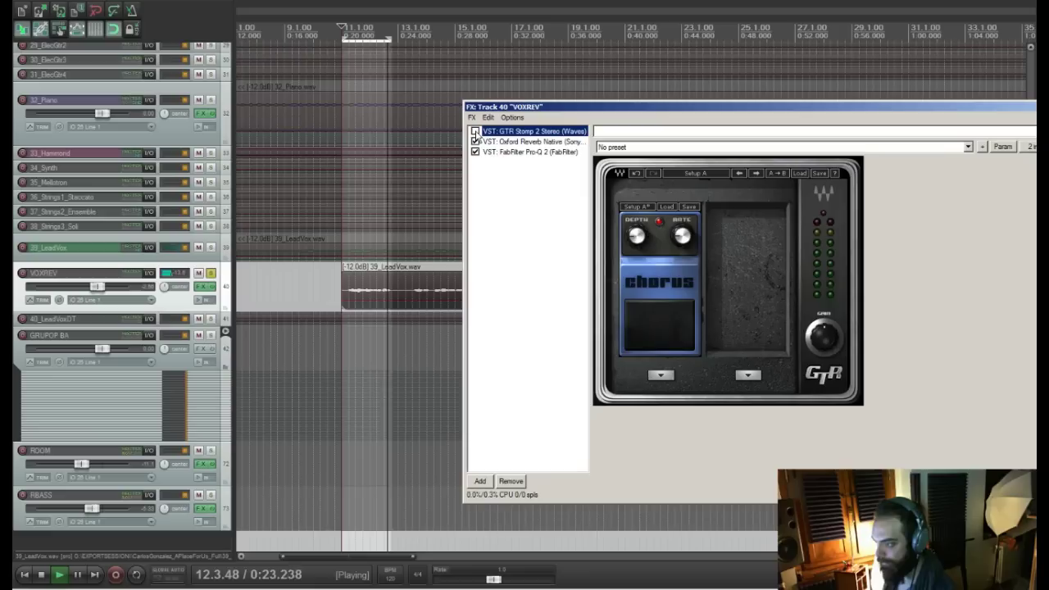
key(space)
click(475, 131)
key(space)
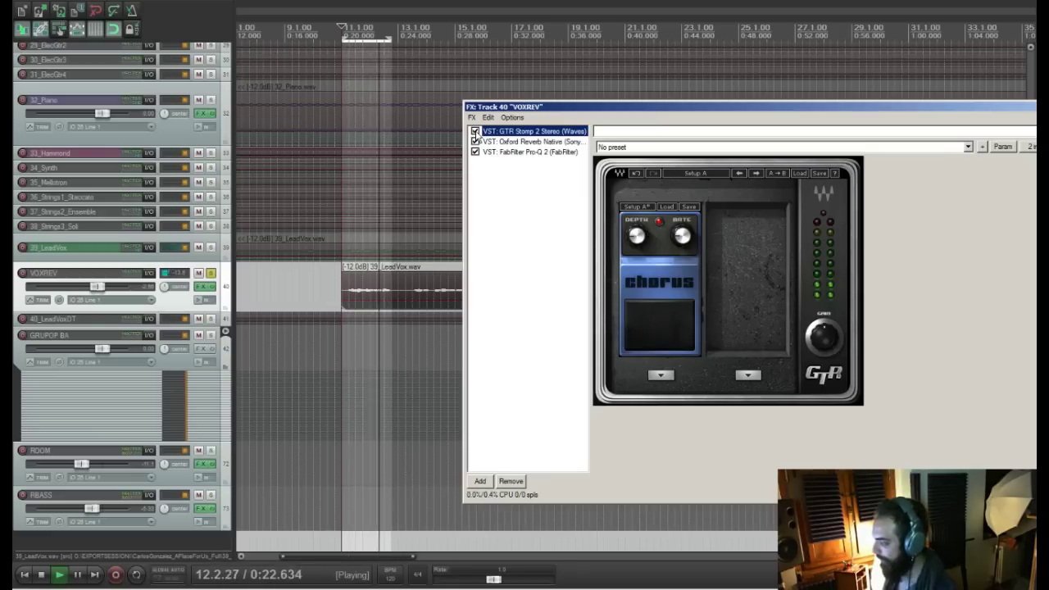
key(space)
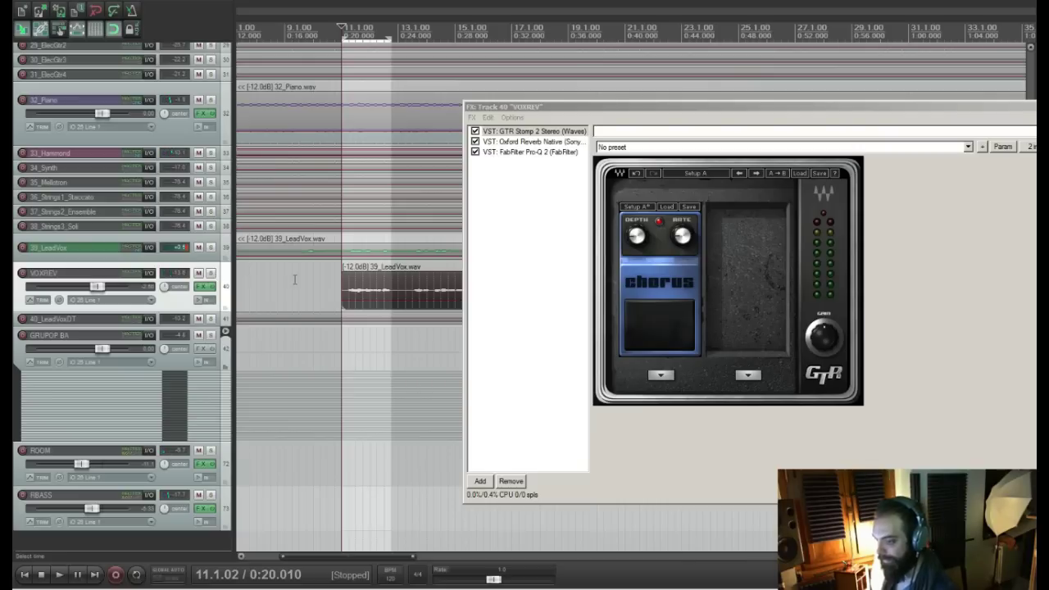
Play the unsoloed mix from 0:17 to check the chorus on VOXREV, and close its effects window
click(299, 281)
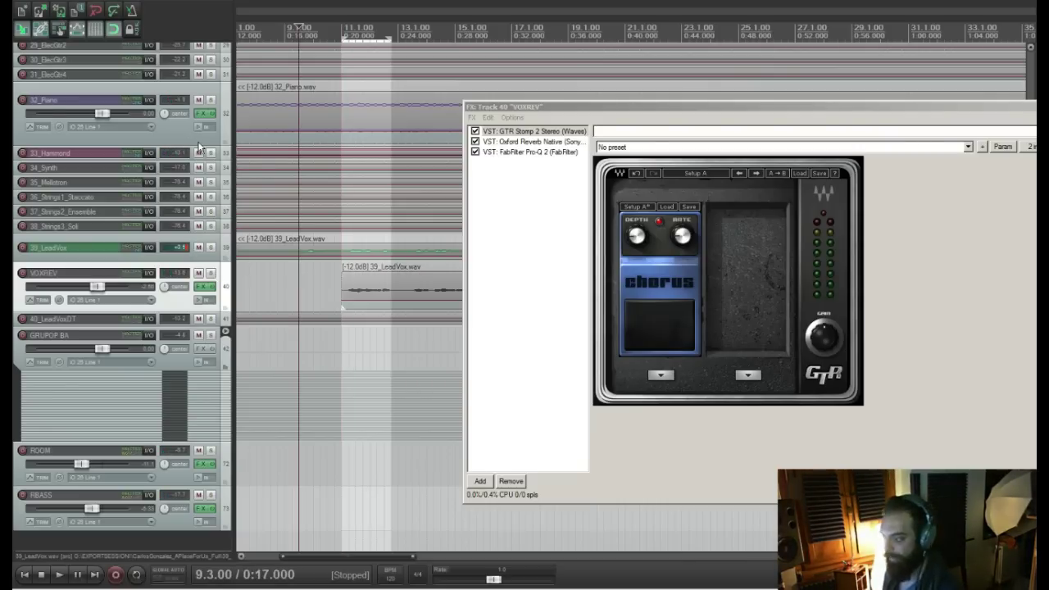
key(space)
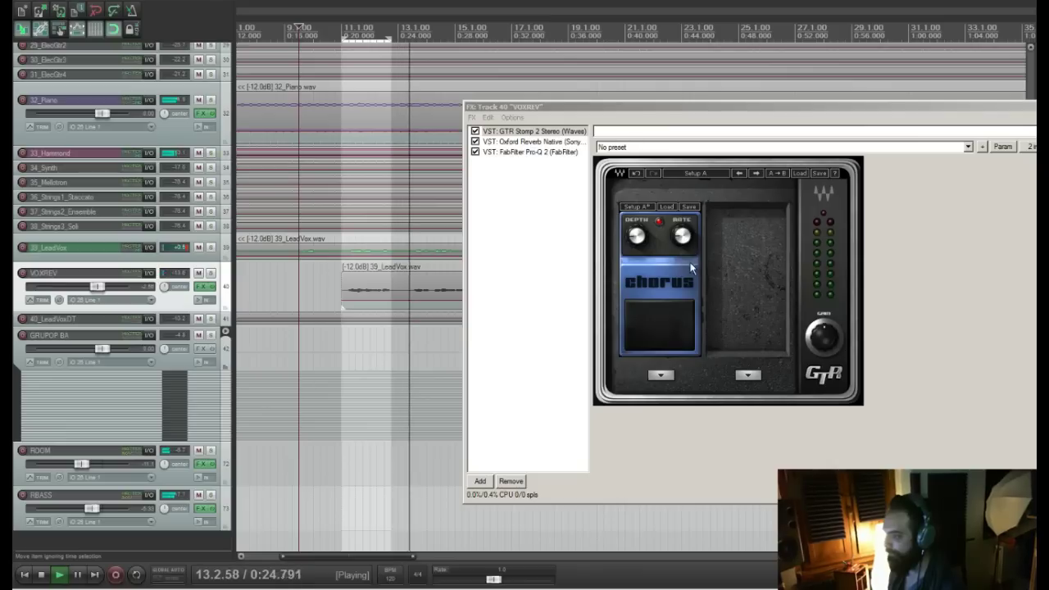
key(Escape)
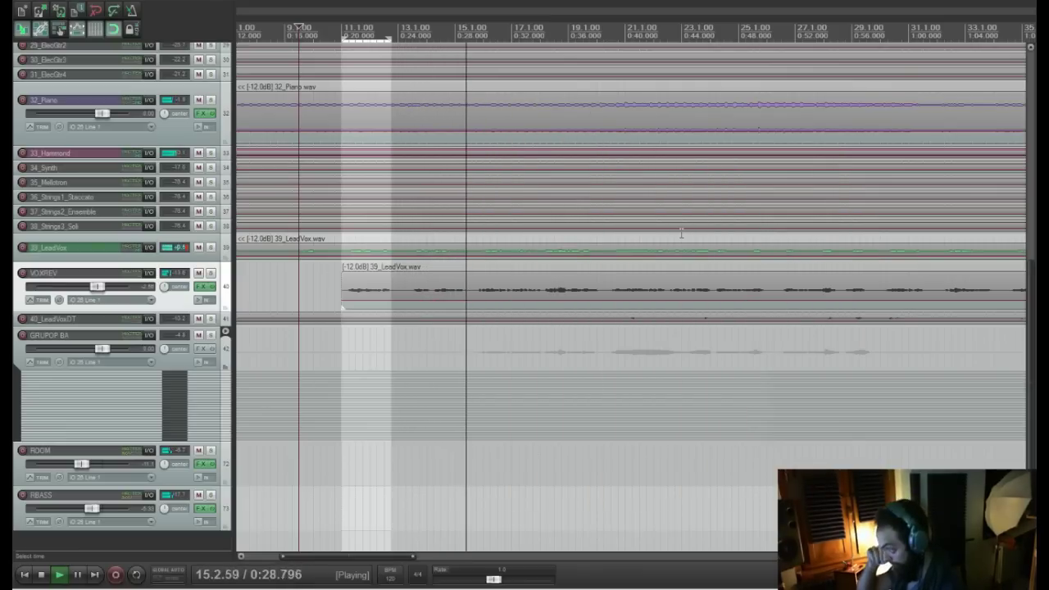
Solo the GRUPOP BA folder track during playback to hear only the backing vocals
scroll(681, 233, down, 6)
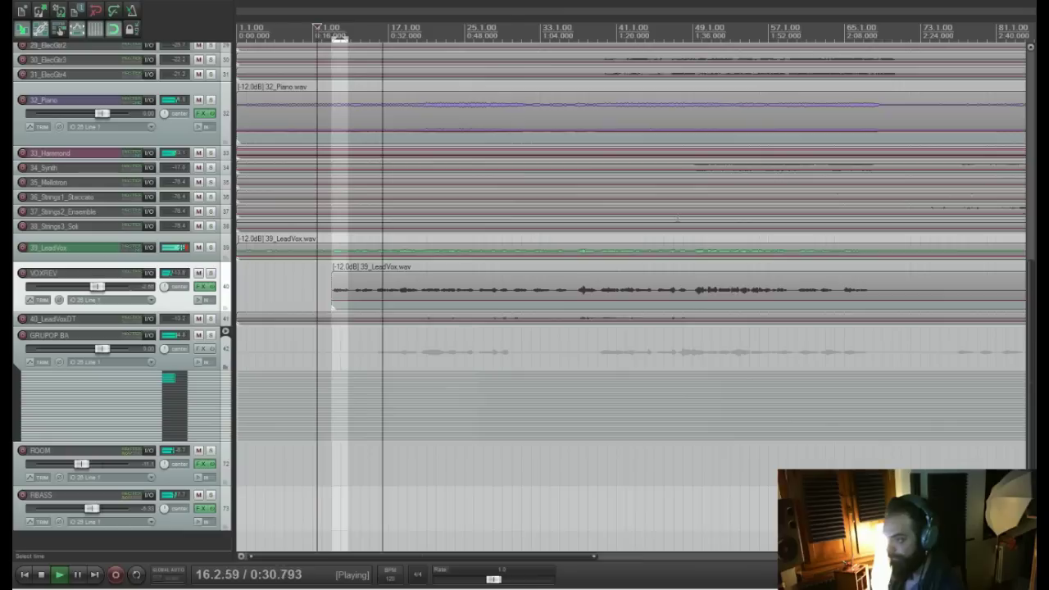
click(72, 336)
key(F6)
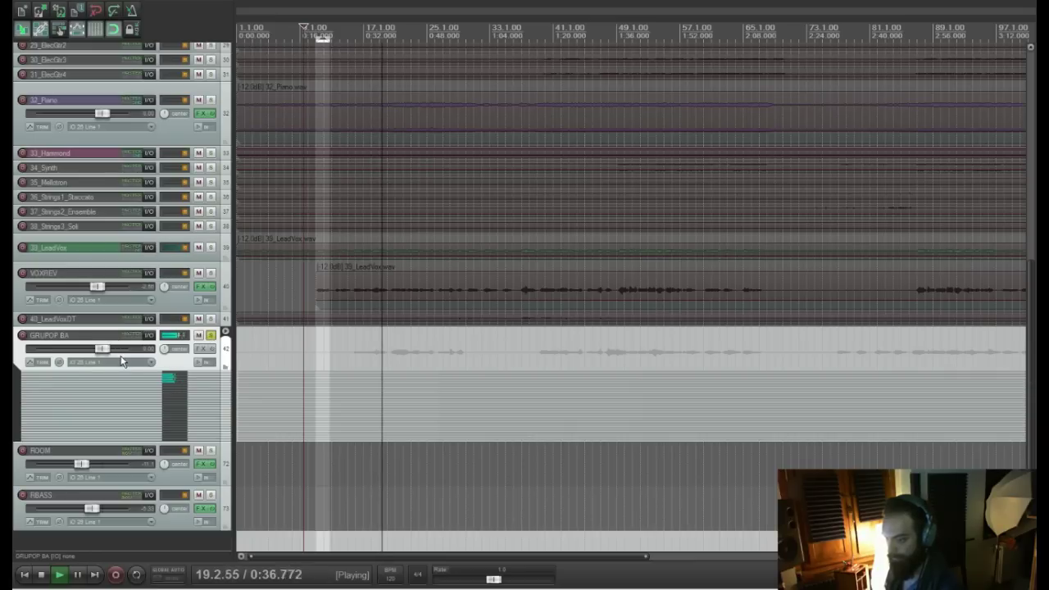
Expand the GRUPOP BA folder and play its soloed backing vocals from about 0:28, watching the individual track levels
key(space)
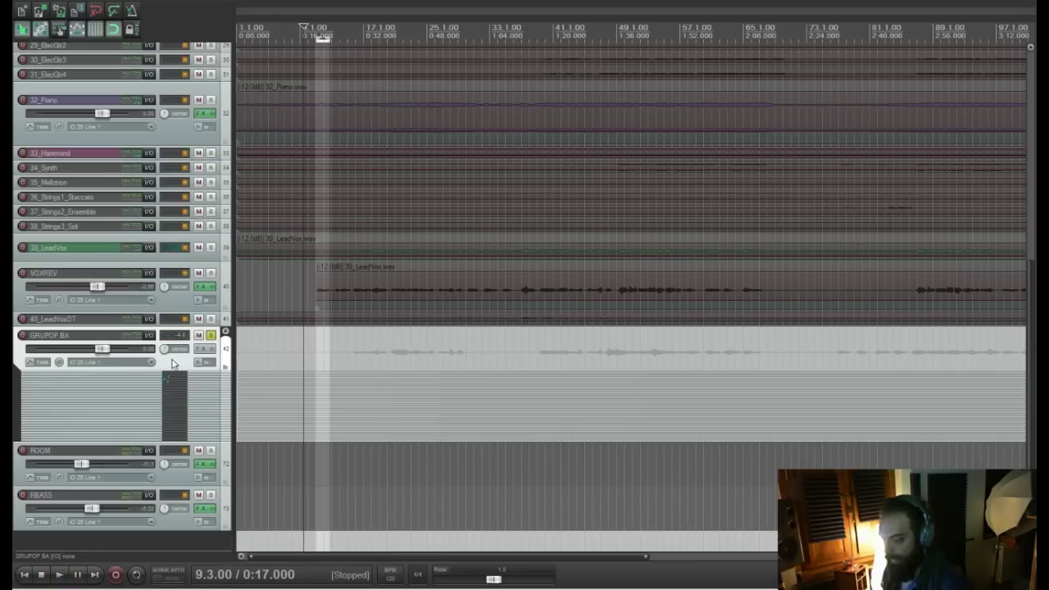
click(225, 332)
click(103, 381)
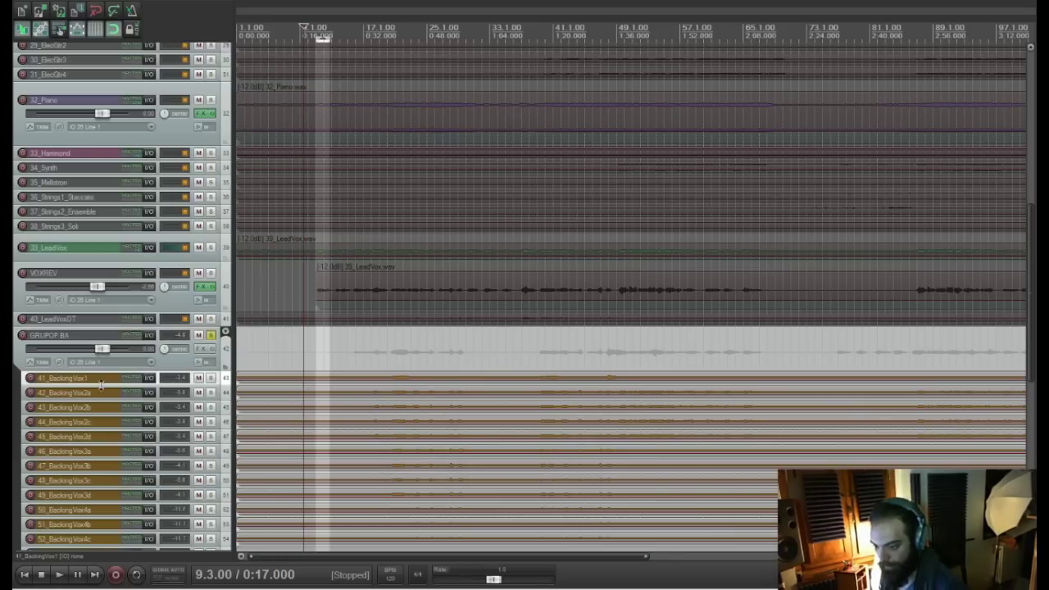
click(346, 338)
key(space)
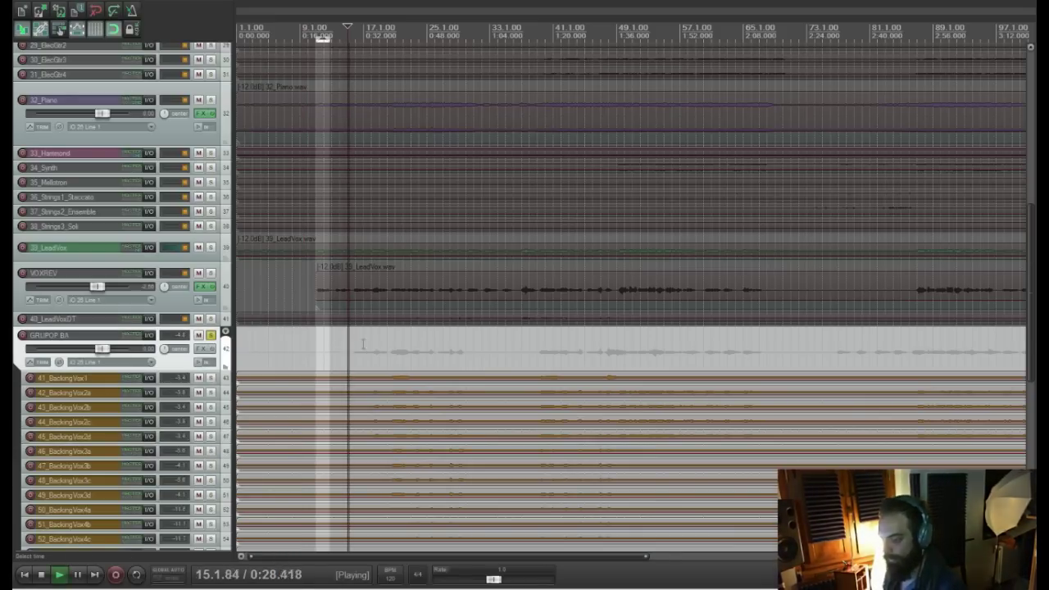
drag(1029, 356, 1022, 432)
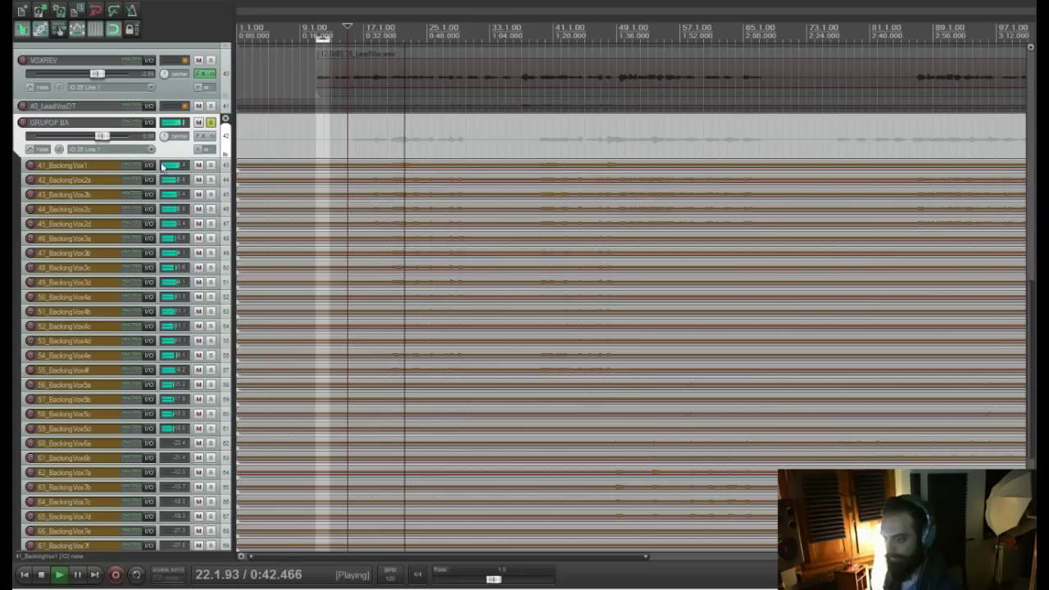
Open the mixer and spread backing vocals 42 to 48 across the stereo field during playback, keeping 41_BackingVox1 centred
click(108, 168)
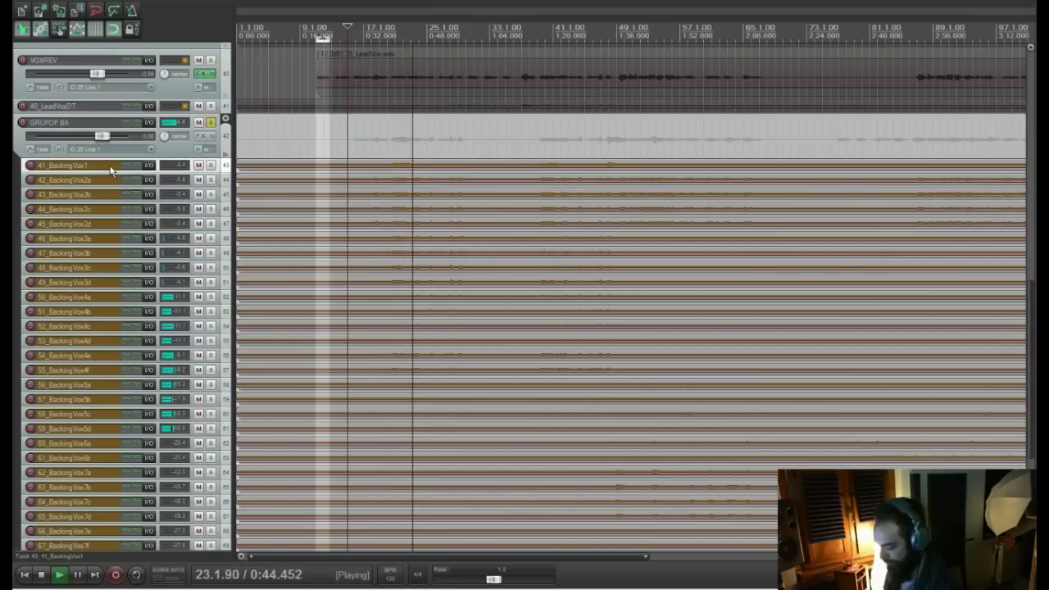
key(ctrl+m)
drag(503, 584, 681, 584)
key(space)
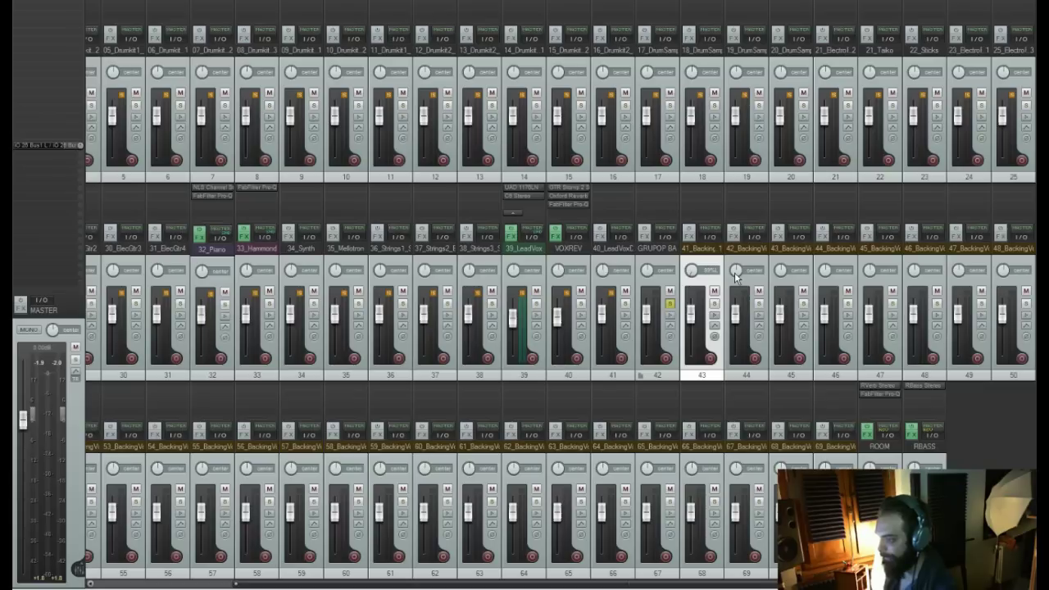
key(space)
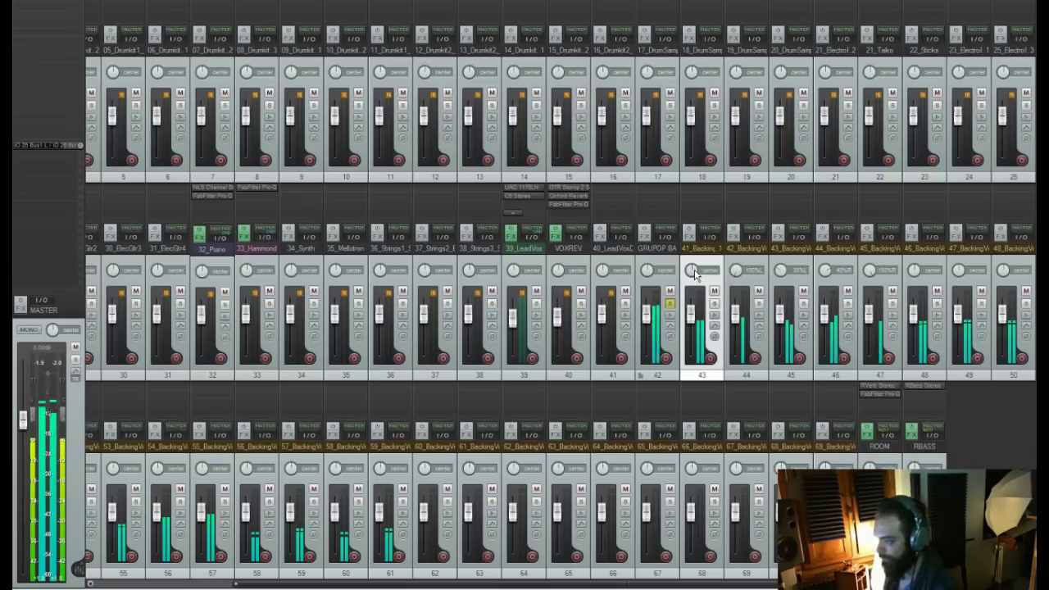
drag(694, 270, 694, 352)
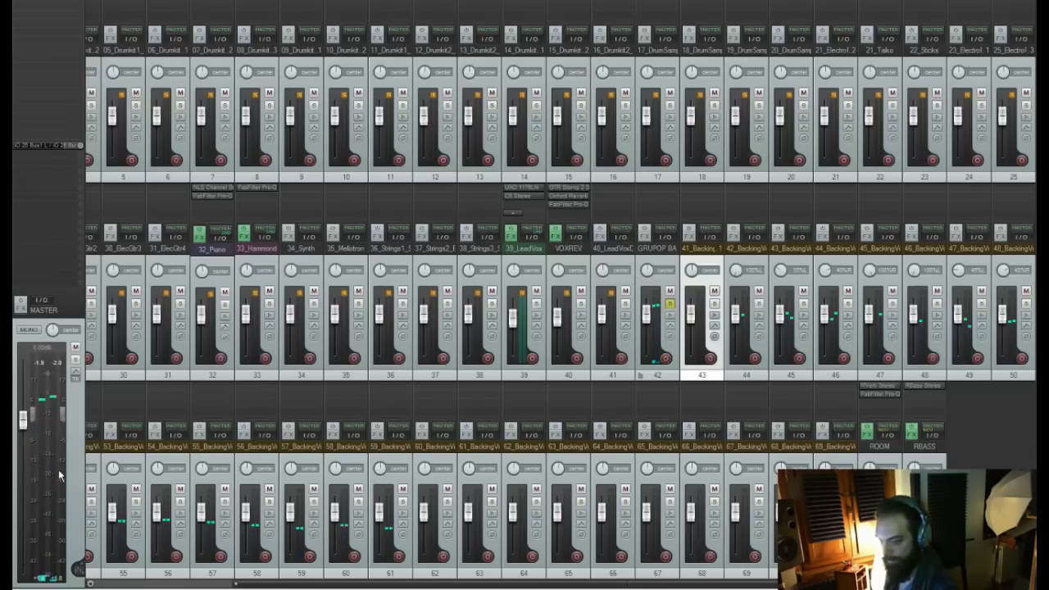
Pan backing vocals 49 to 53 to varied left and right positions in the mixer
click(200, 578)
click(200, 583)
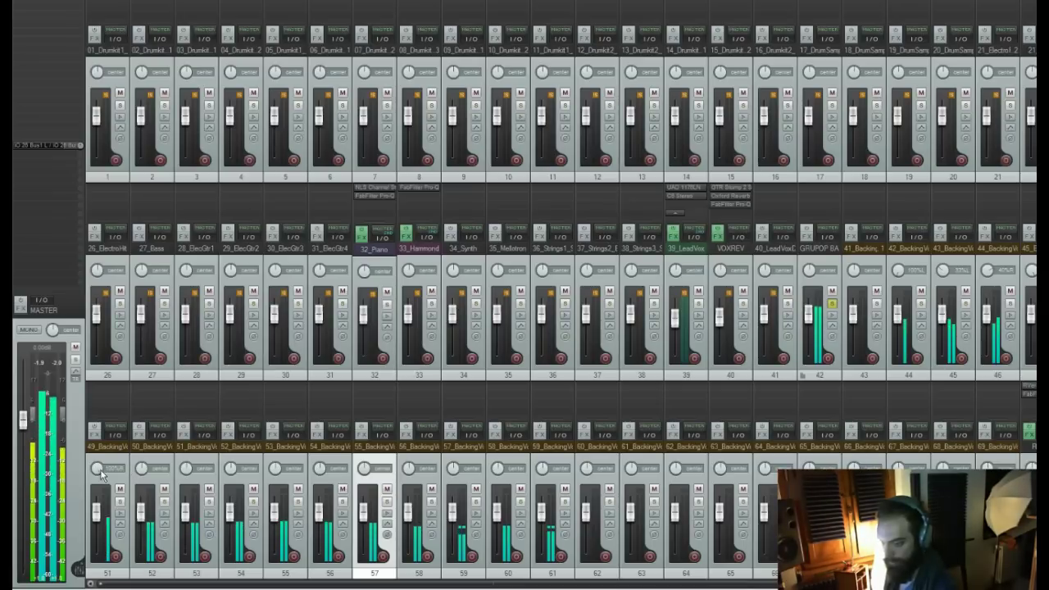
drag(141, 470, 229, 495)
drag(274, 469, 275, 493)
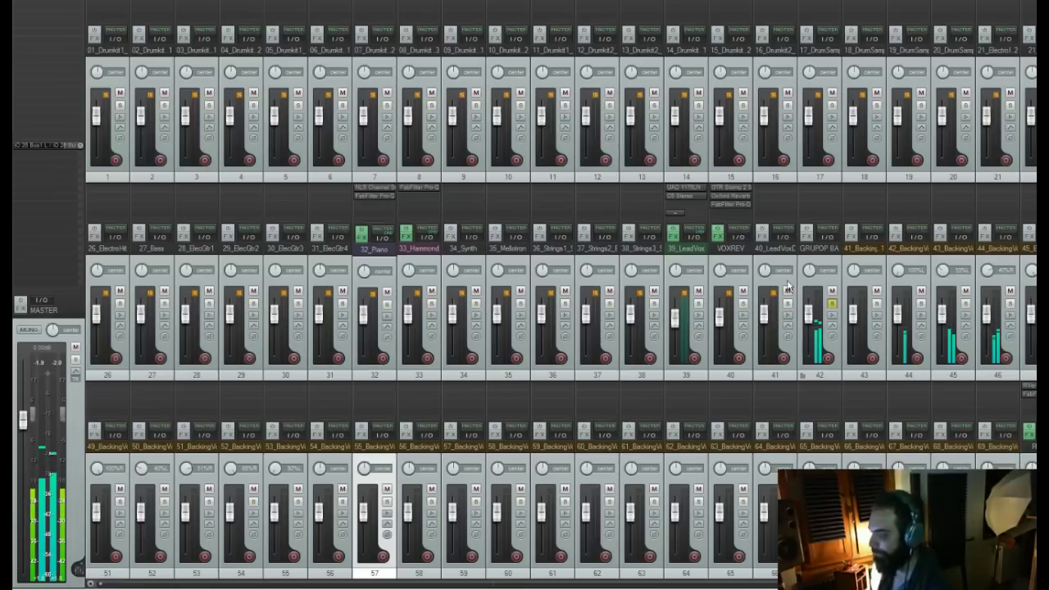
Unsolo GRUPOP BA to hear the panned backing vocals within the full mix, leaving the effect browser without adding anything
click(832, 304)
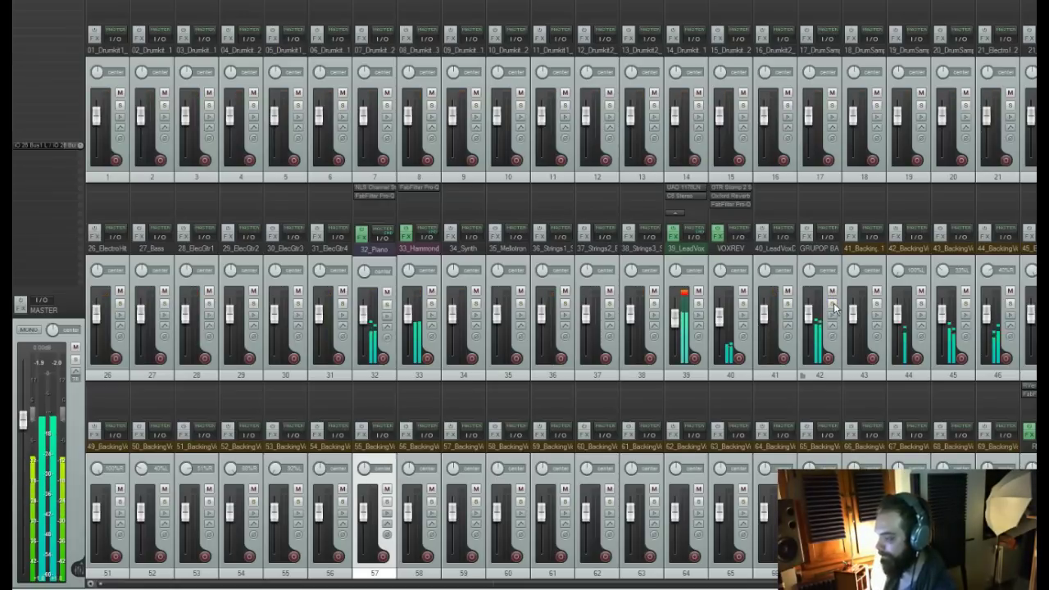
click(816, 277)
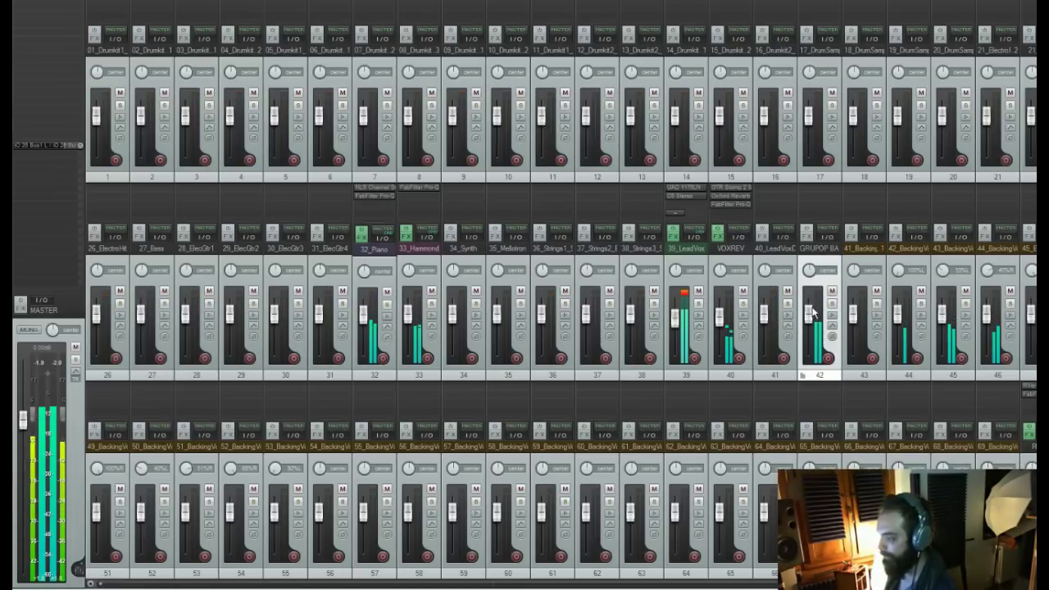
key(f)
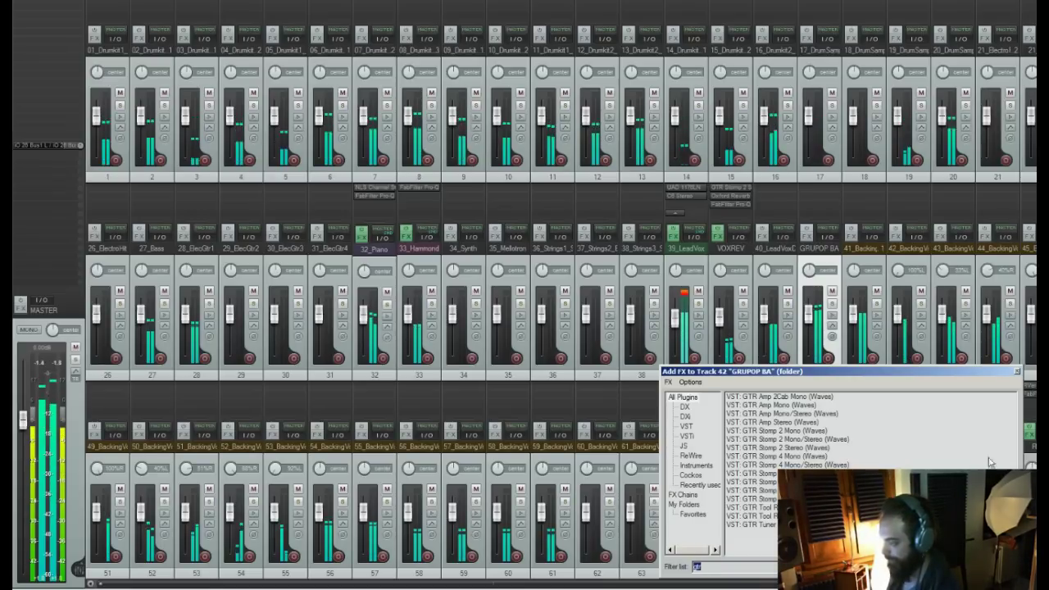
click(987, 567)
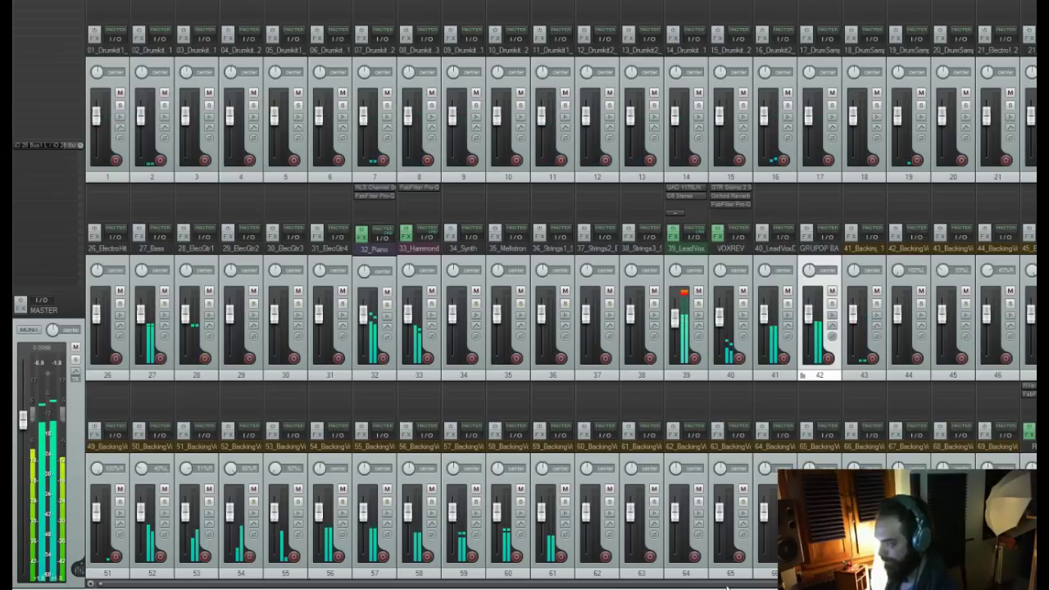
Solo GRUPOP BA again and add FabFilter Pro-Q 2 to the folder track
click(834, 302)
click(813, 187)
text(pro)
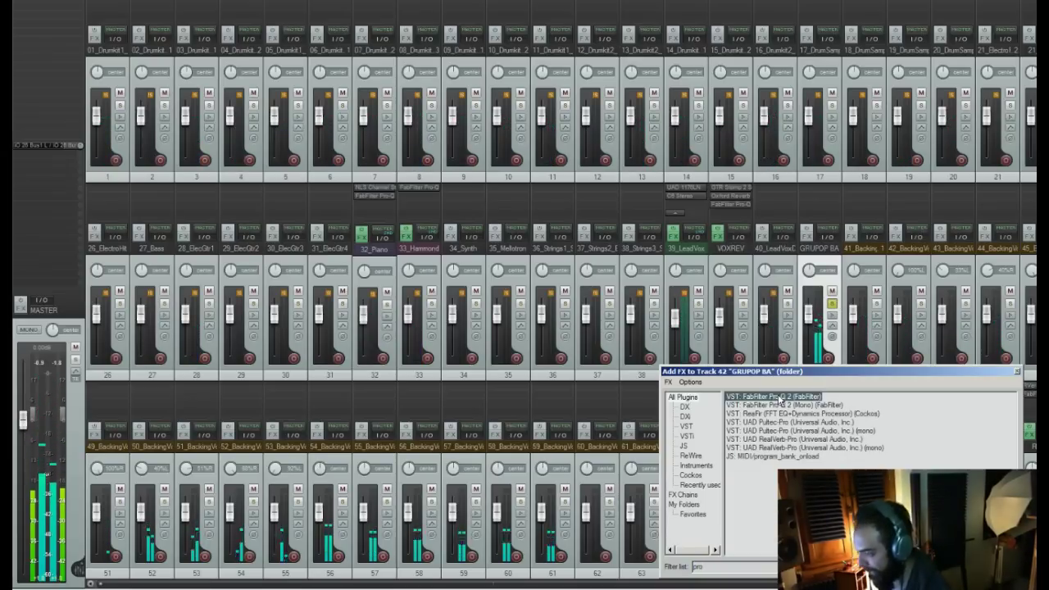
double_click(777, 394)
Shape GRUPOP BA's low end in Pro-Q 2 with a low cut at about 150 Hz and a bell cut of about 3 dB near 200 Hz
drag(236, 133, 205, 152)
right_click(194, 151)
mouse_move(238, 168)
click(303, 189)
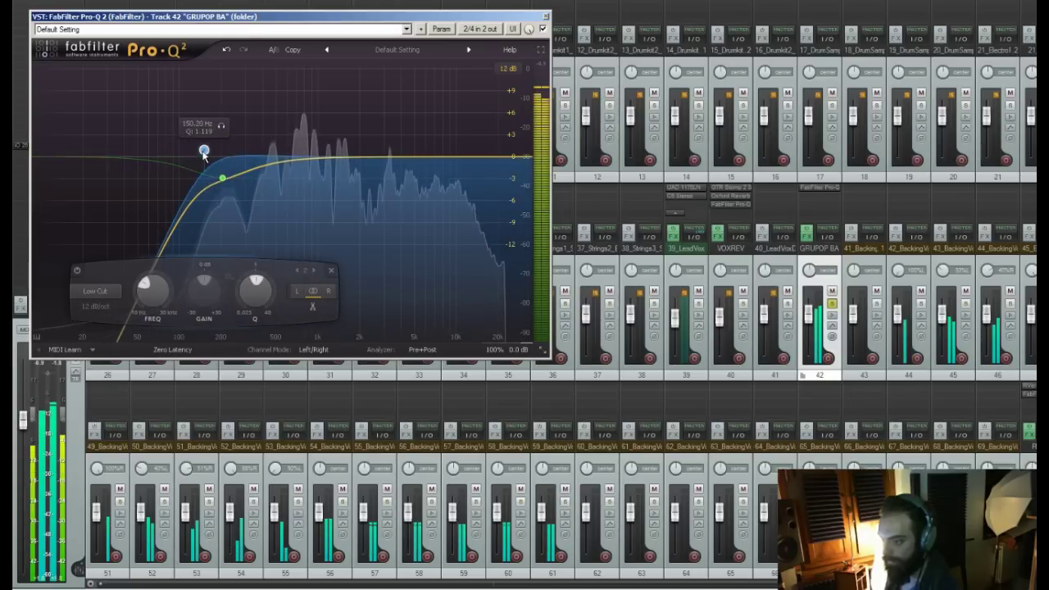
Add a bell cut of 1 dB at about 2967 Hz on GRUPOP BA and check the equalised backing vocals in the unsoloed mix
double_click(339, 127)
drag(340, 127, 383, 165)
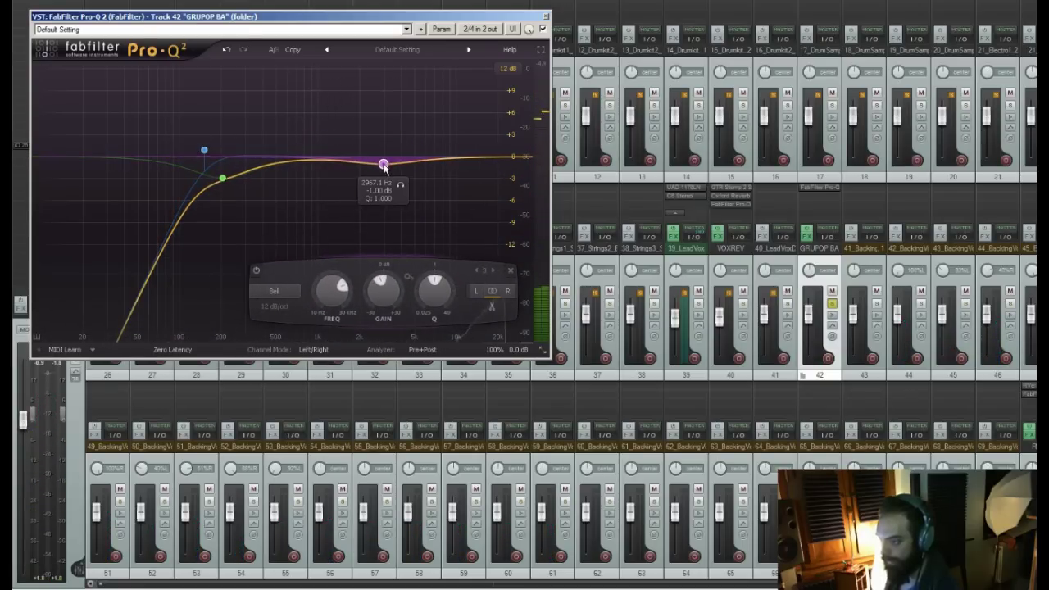
click(832, 304)
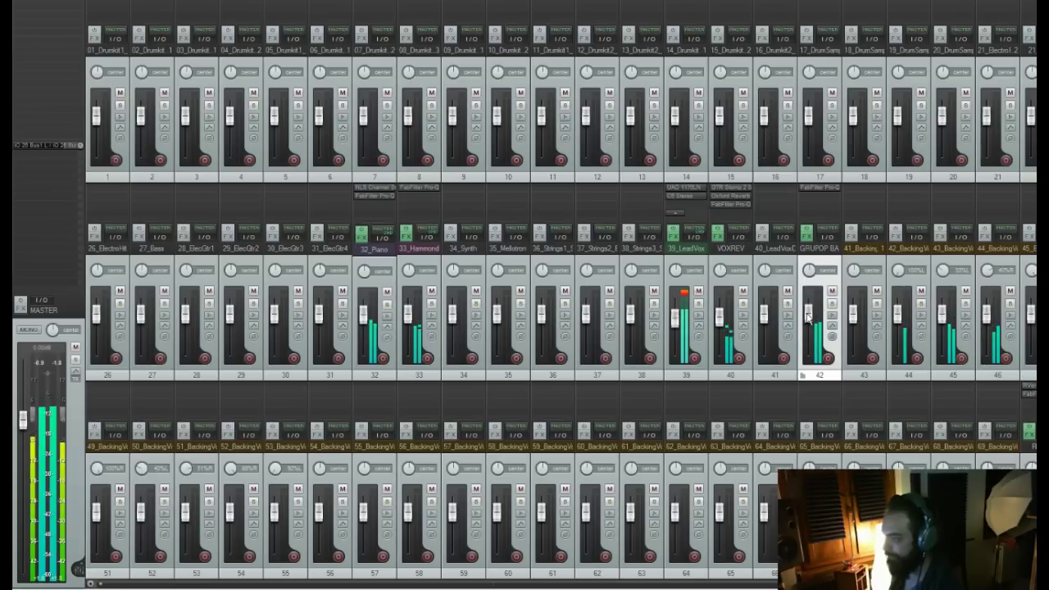
key(space)
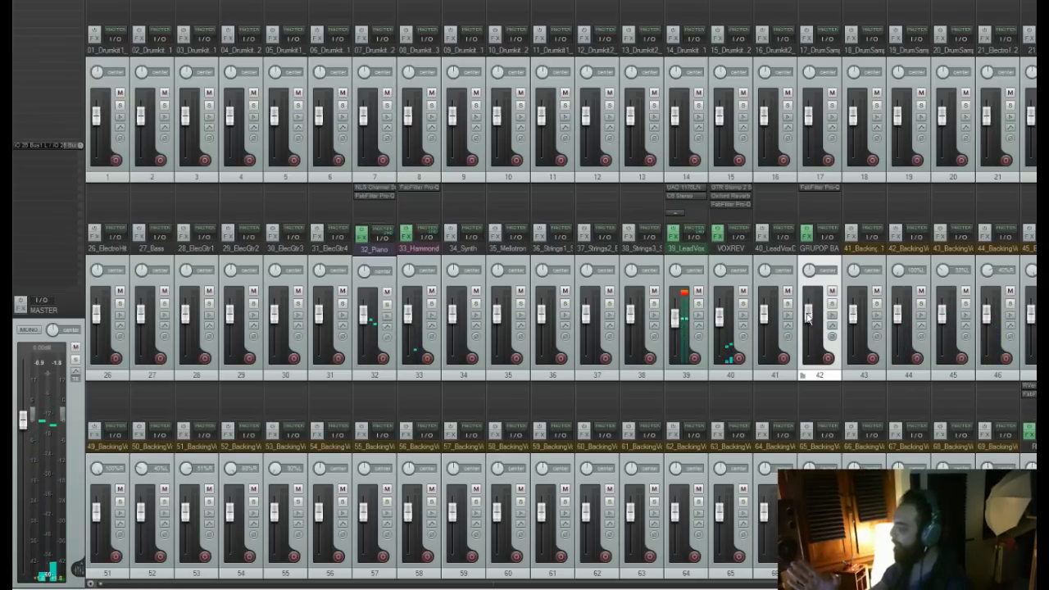